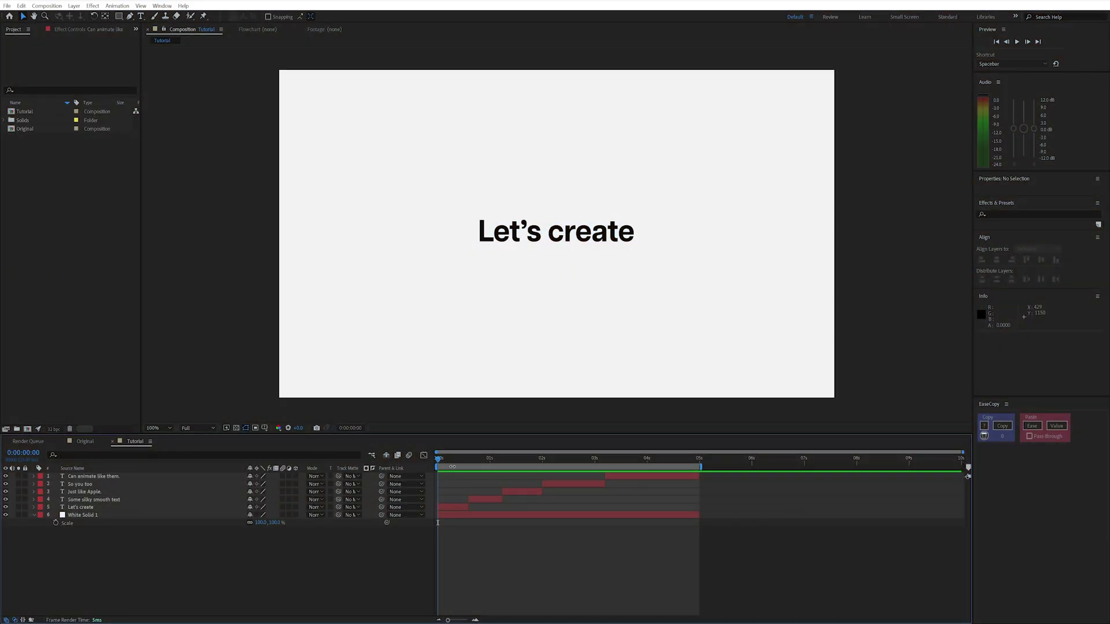
Scrub through the title layers and overlay the Proportional Grid on the Tutorial composition
left_click_drag(449, 464, 628, 461)
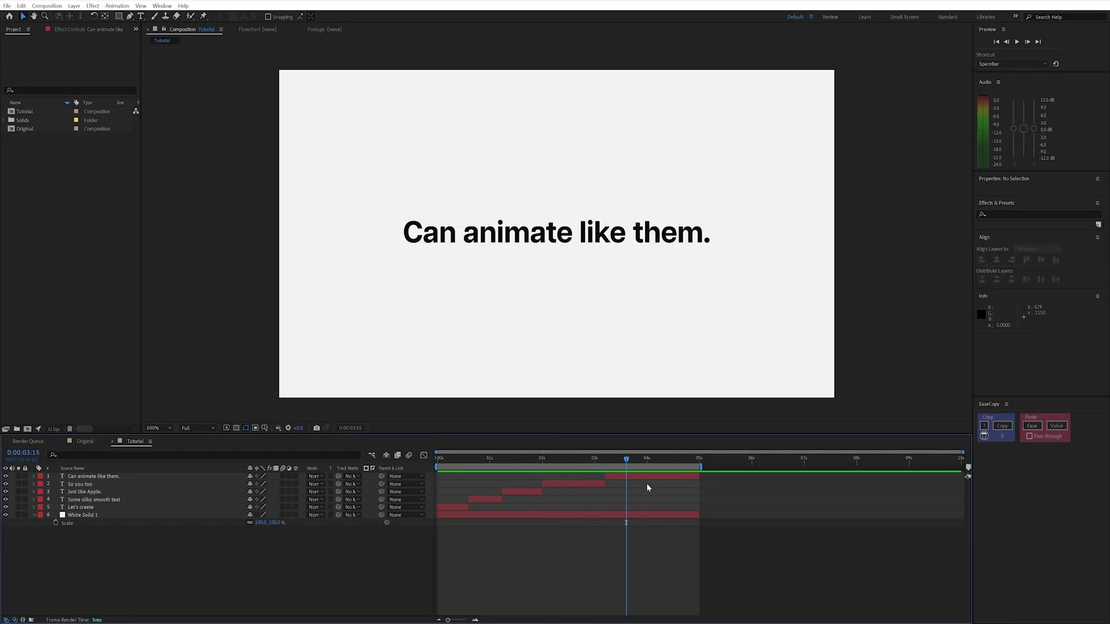
left_click(637, 476)
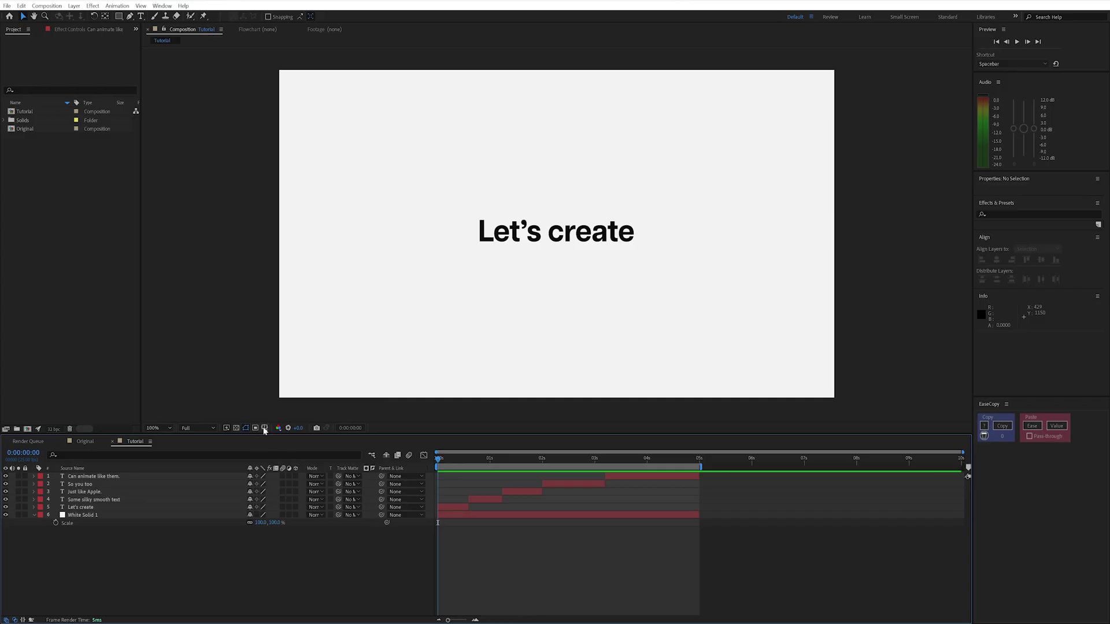
left_click(264, 429)
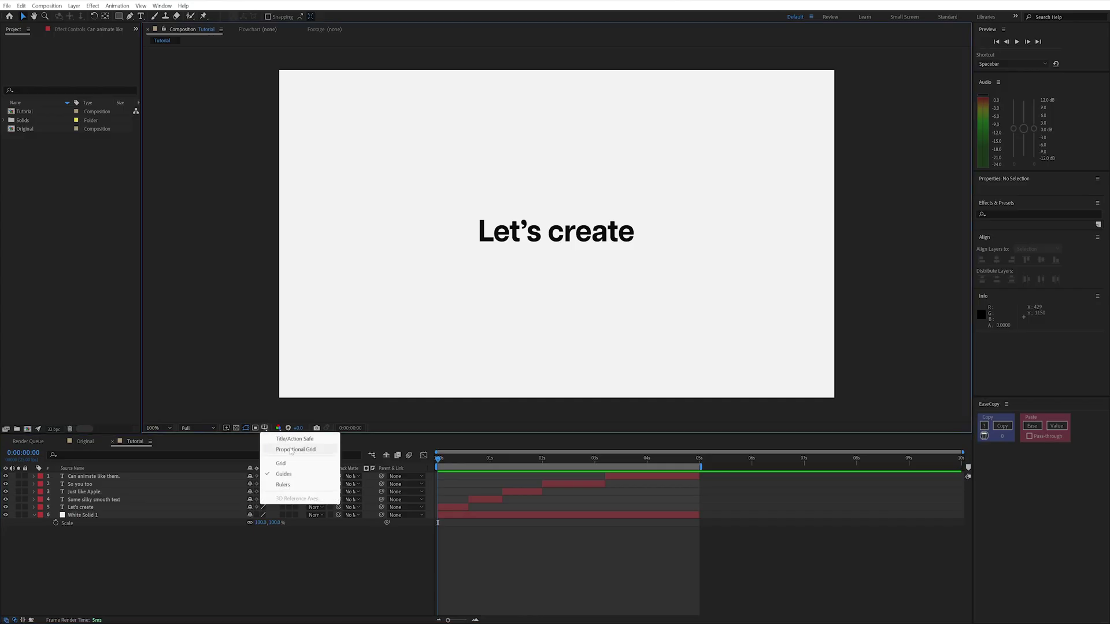
left_click(322, 452)
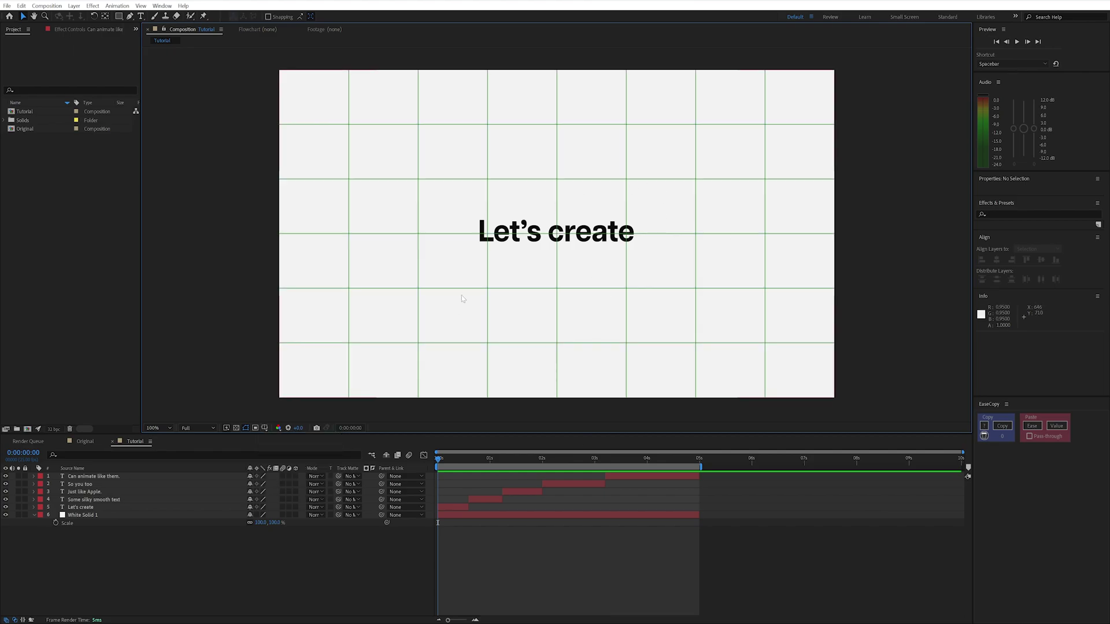
left_click(264, 429)
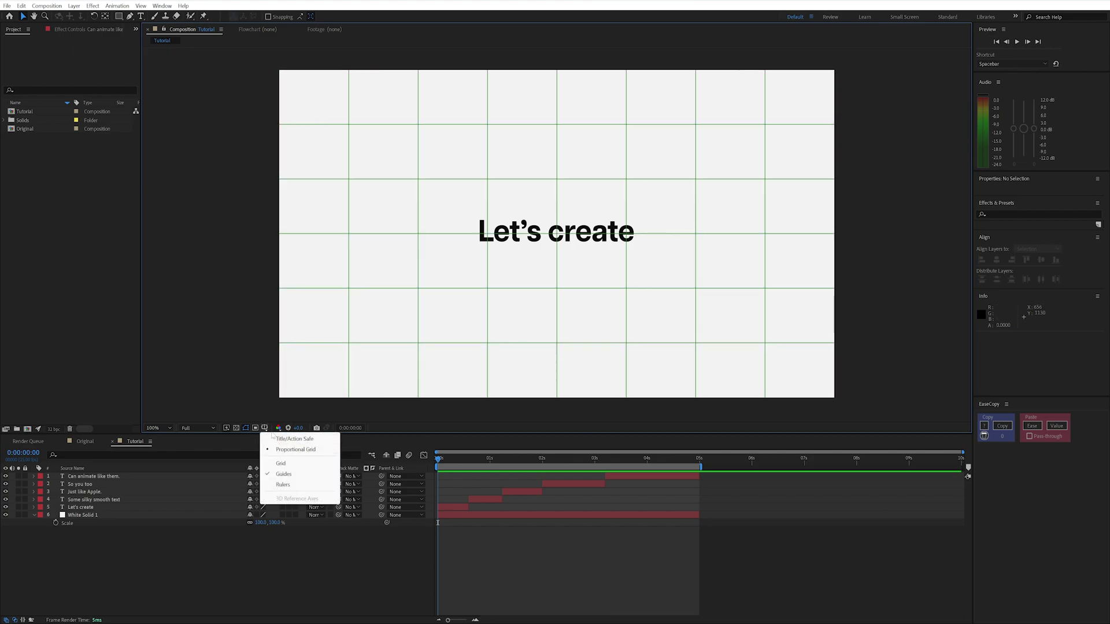
left_click(363, 557)
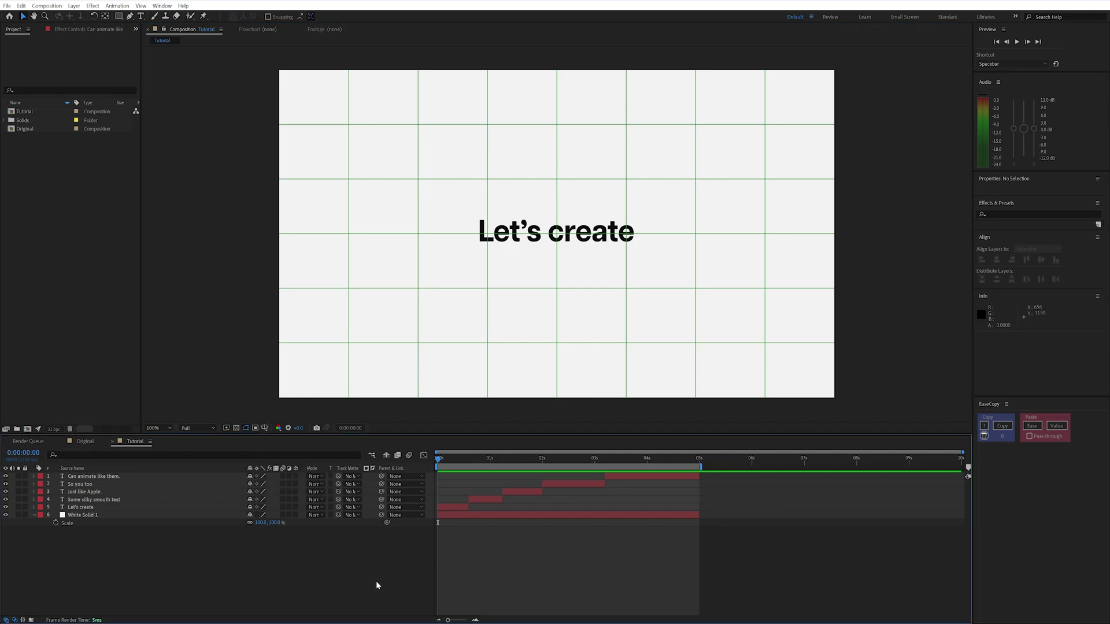
Add a Position keyframe to the "Let's create" text layer at 0:00:00:05
left_click_drag(449, 457, 449, 464)
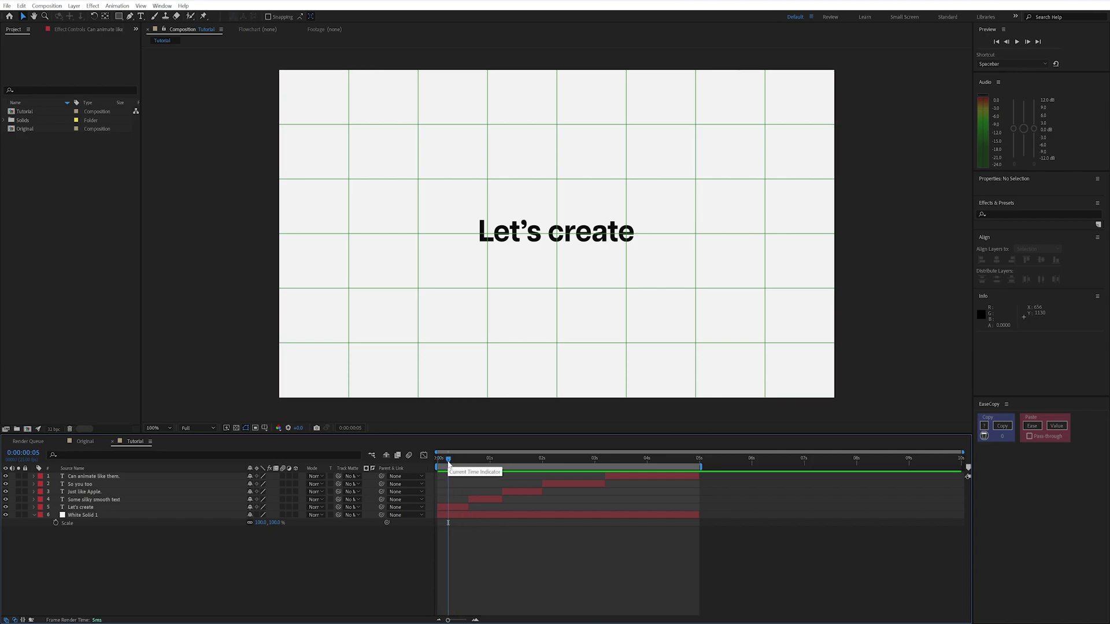
left_click(122, 510)
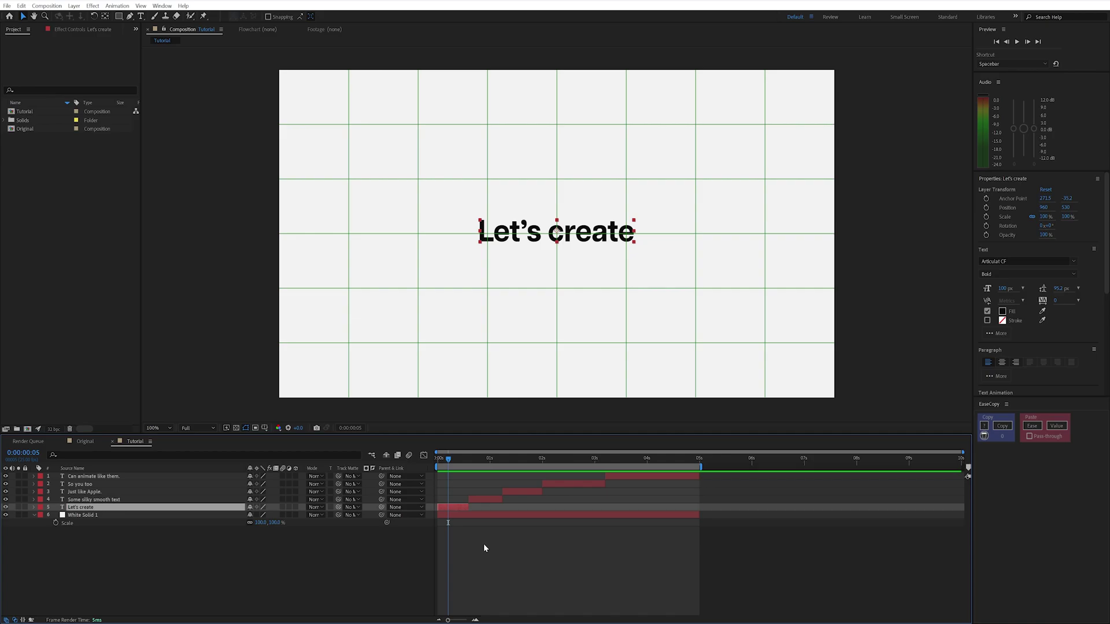
key("p")
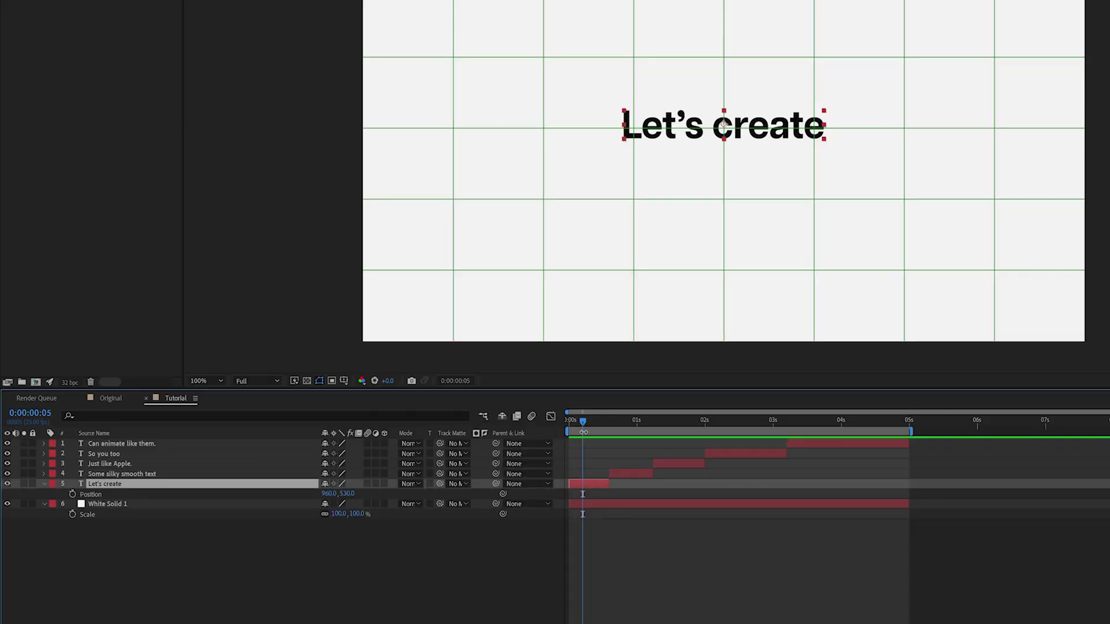
key("Home")
key("Page_Down")
key("Page_Down")
key("Page_Down")
key("Page_Down")
key("Page_Down")
left_click(72, 495)
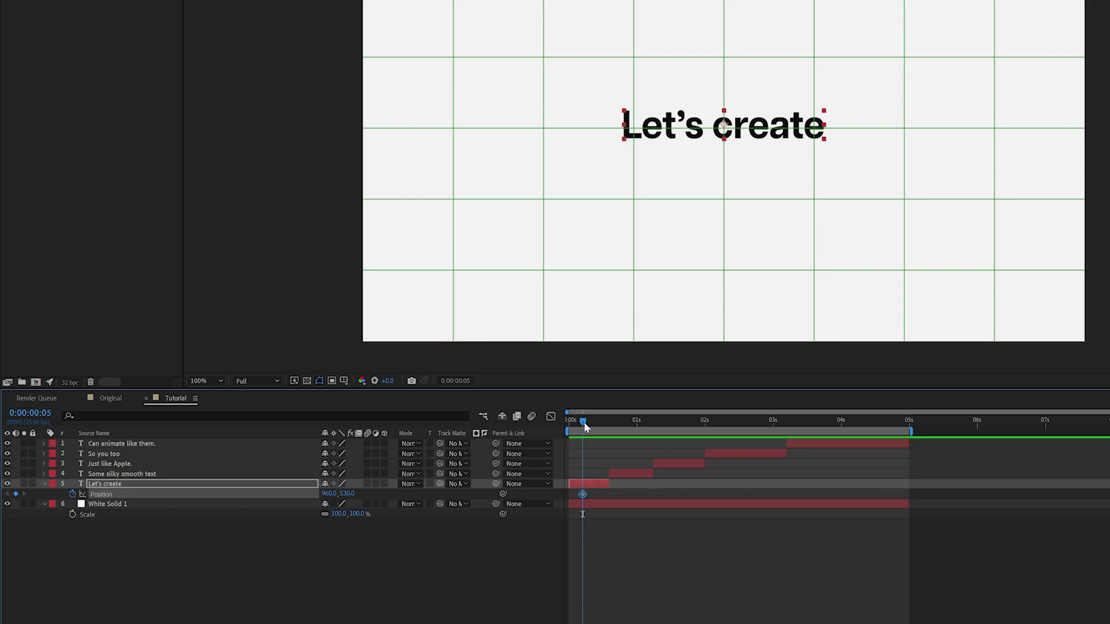
Set the "Let's create" layer's vertical position to 600 at 0:00:00:00 and preview the upward move
left_click_drag(583, 423, 567, 423)
left_click(347, 493)
type("600")
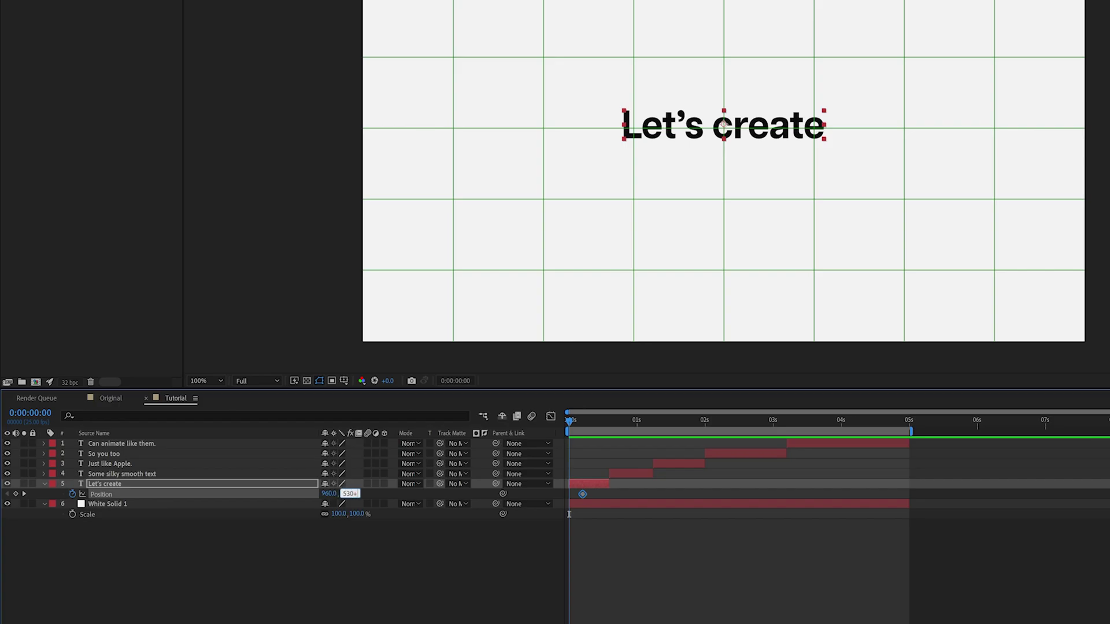
key("Return")
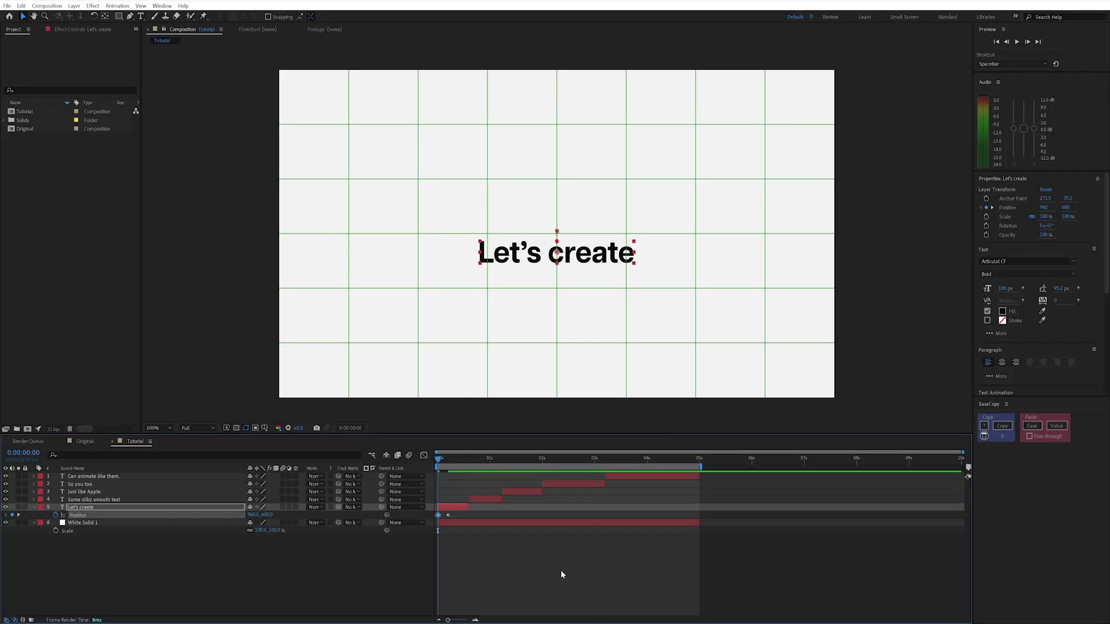
left_click(729, 563)
key("space")
key("space")
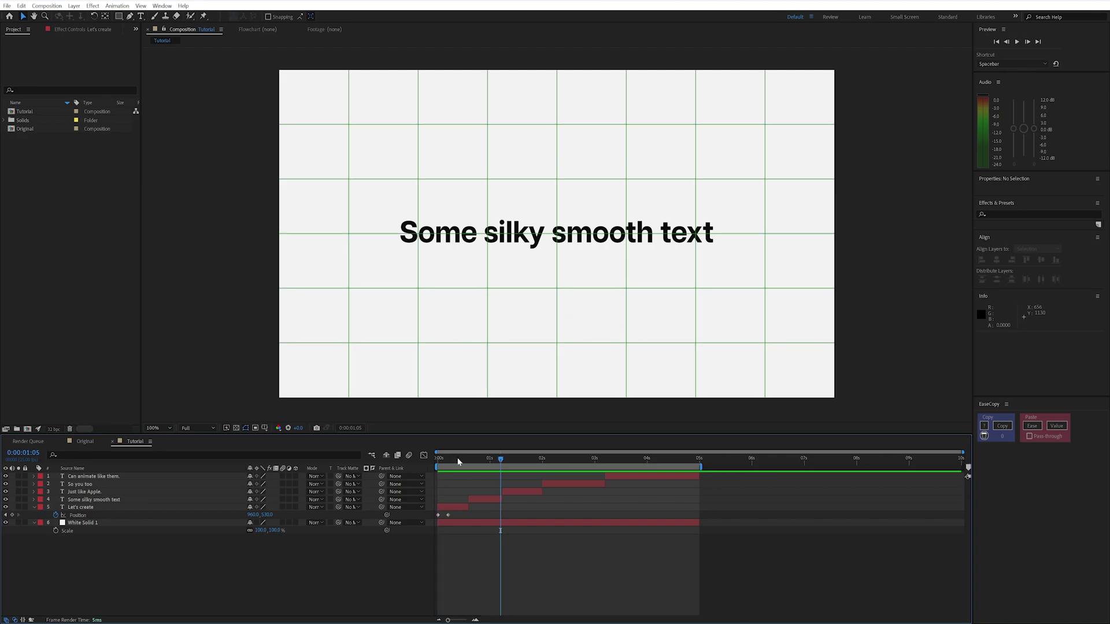
Apply Easy Ease to both Position keyframes of "Let's create" and show their speed curve fitted in the Graph Editor
left_click(454, 459)
left_click_drag(456, 519, 428, 519)
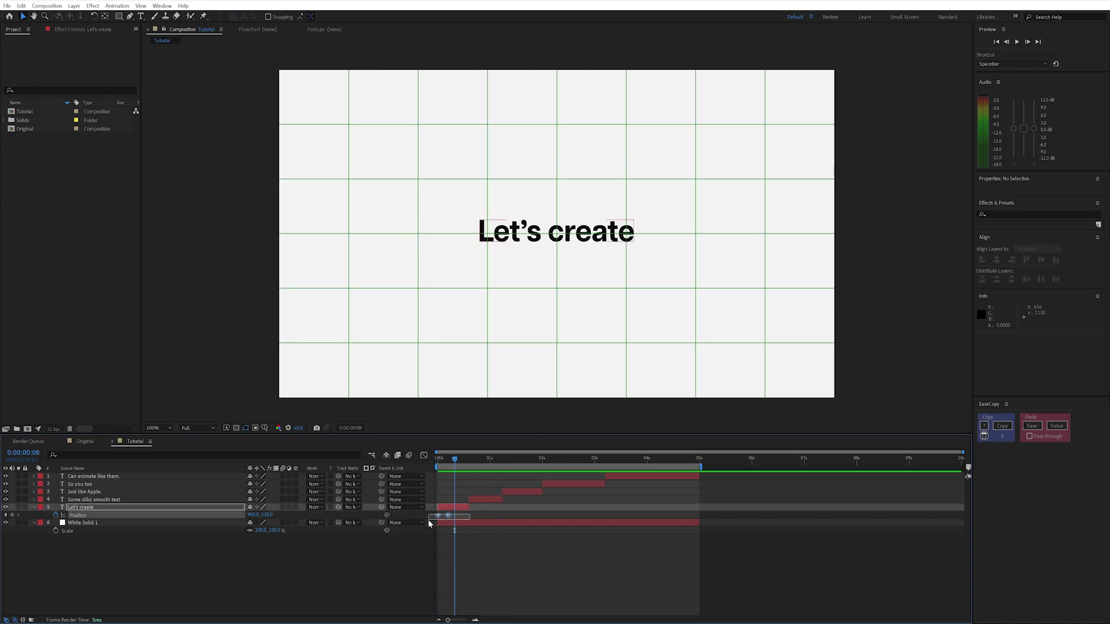
key("F9")
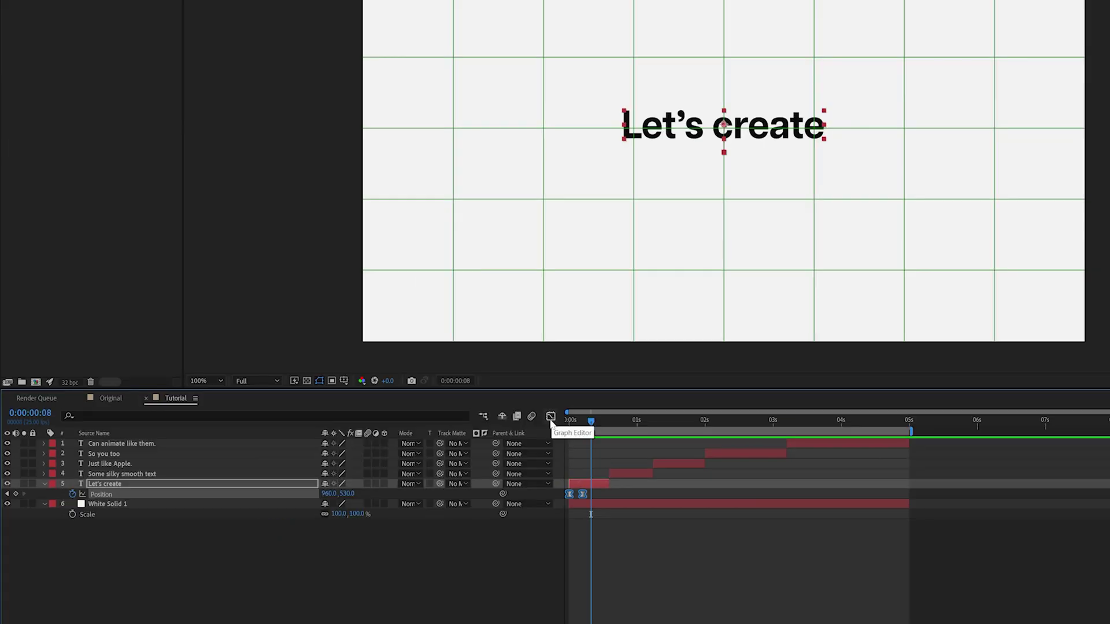
left_click(424, 457)
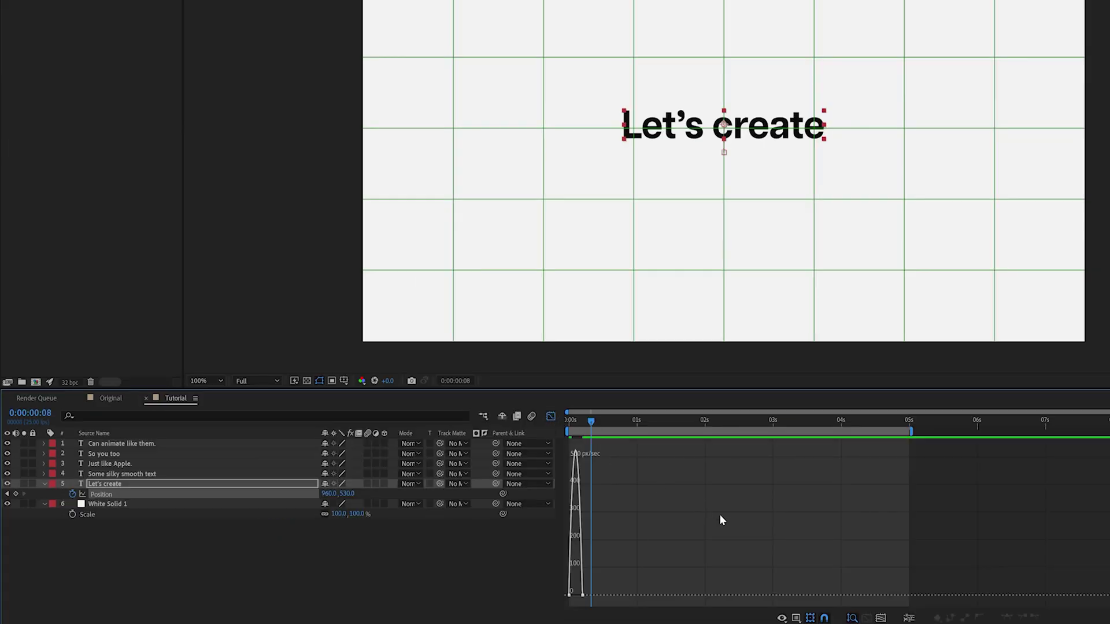
left_click(880, 619)
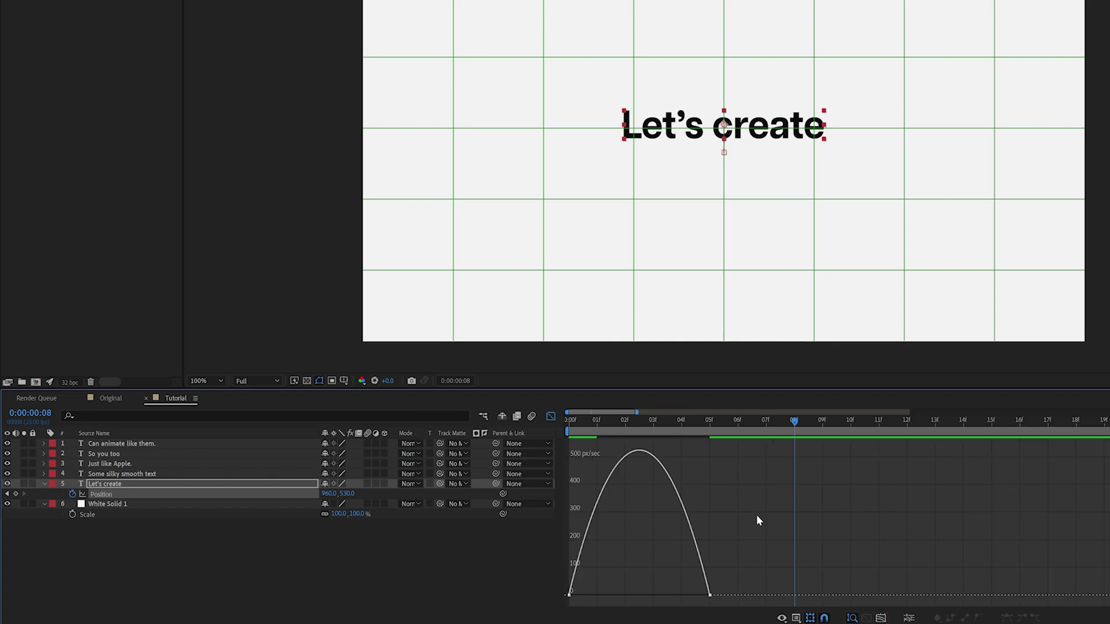
Reshape the Position speed curve to peak right at the start and slow gradually into the last keyframe, and preview it
right_click(790, 464)
left_click(729, 498)
left_click(710, 594)
left_click_drag(687, 595, 573, 598)
left_click(593, 596)
key("space")
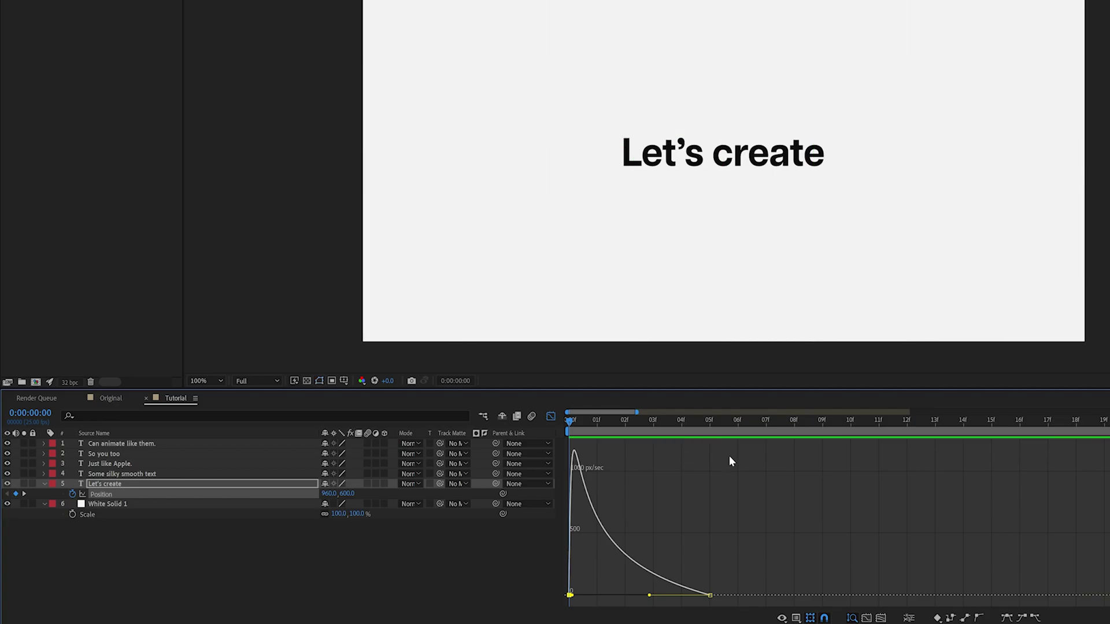
key("space")
Leave the graph view with the ending Position keyframe moved to 0:00:00:07 and place the playhead on it
key("shift+F3")
left_click(605, 550)
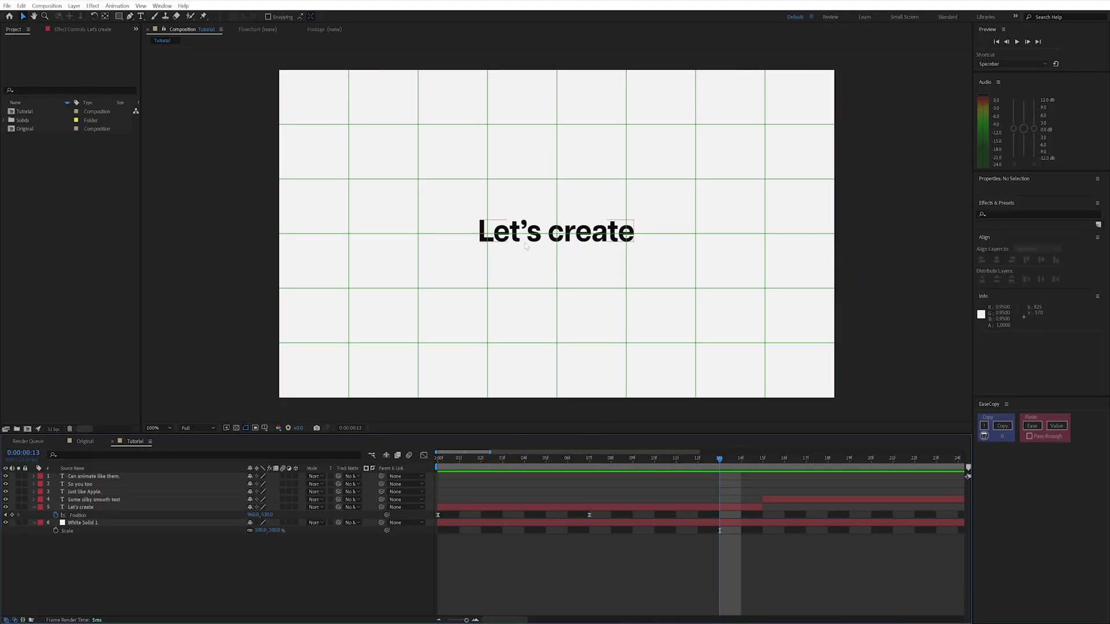
left_click(589, 459)
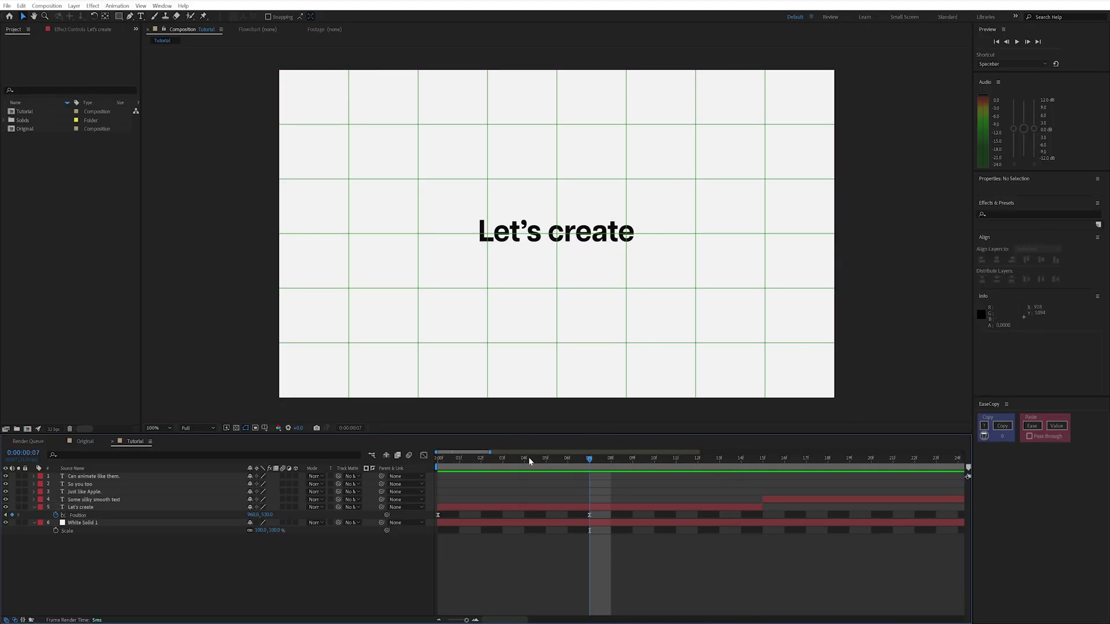
Draw a rectangular mask around the word "Let's" on the "Let's create" layer
left_click(622, 507)
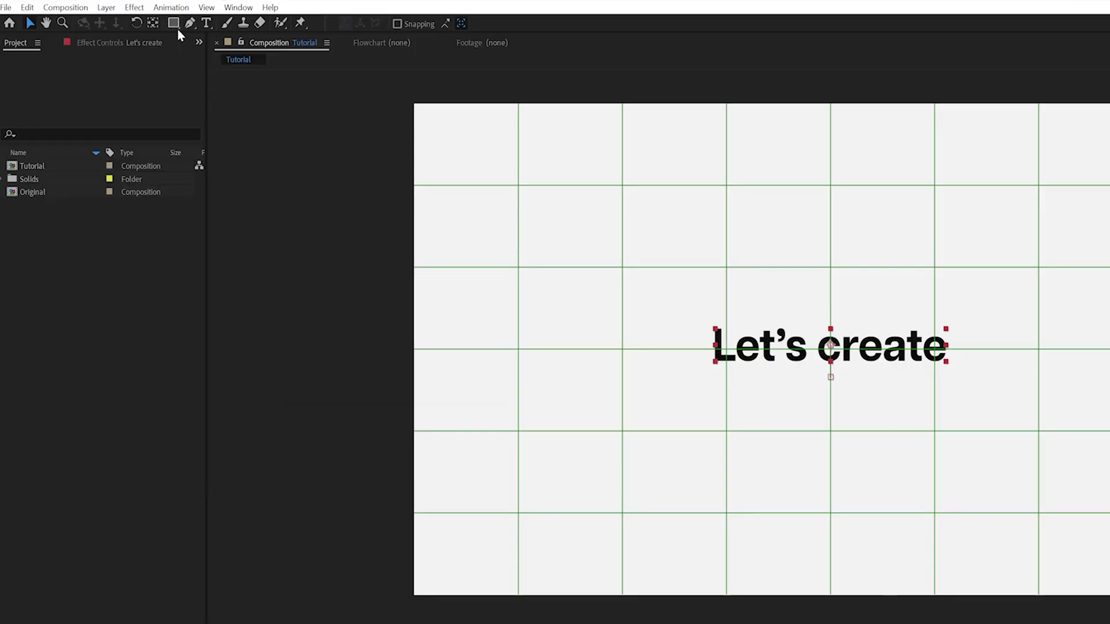
left_click(174, 24)
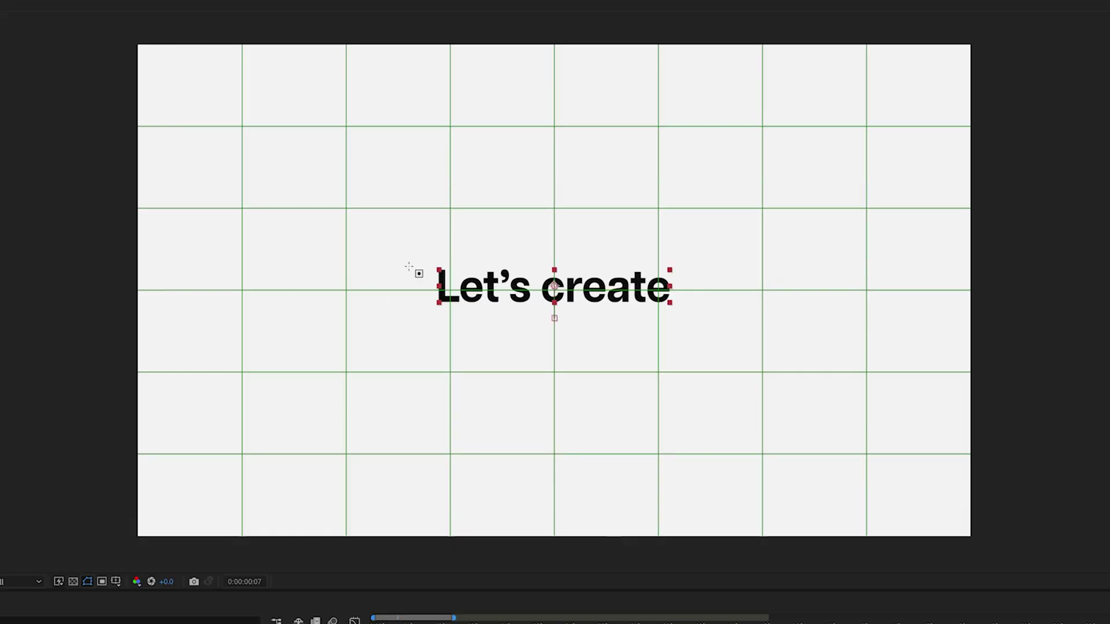
left_click_drag(420, 249, 539, 325)
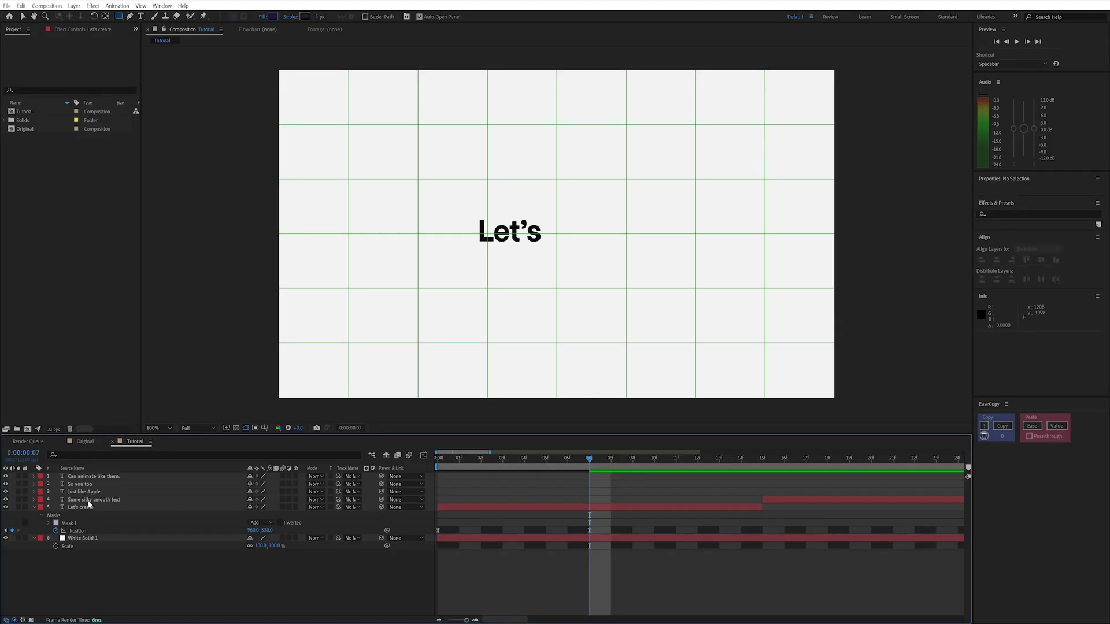
Duplicate the masked "Let's create" layer and set the duplicate's mask mode to Subtract
left_click(81, 507)
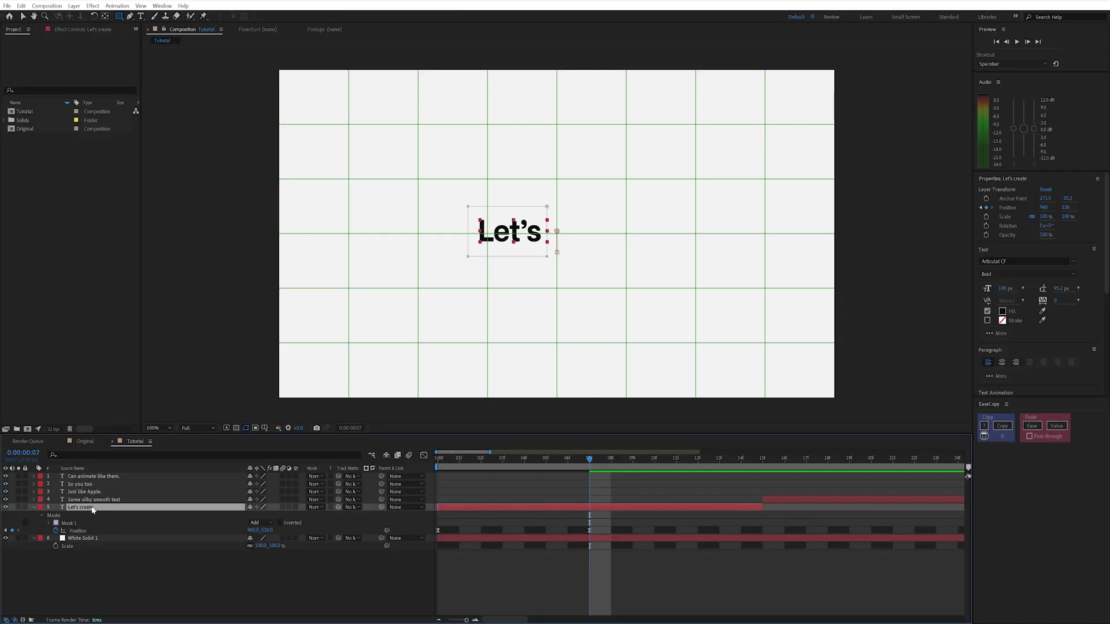
key("ctrl+d")
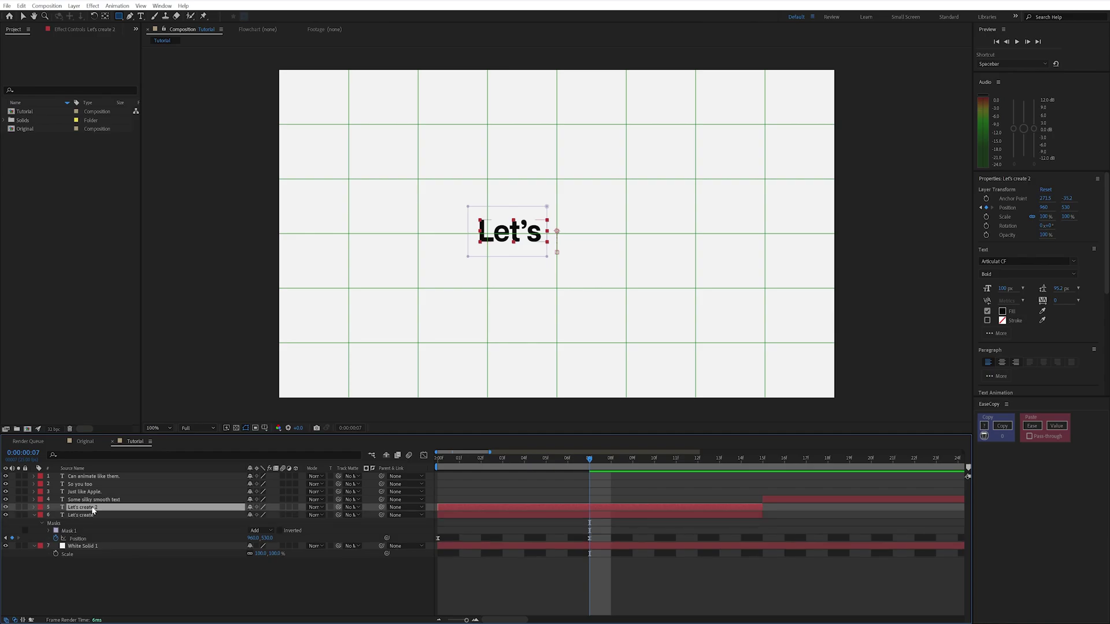
key("m")
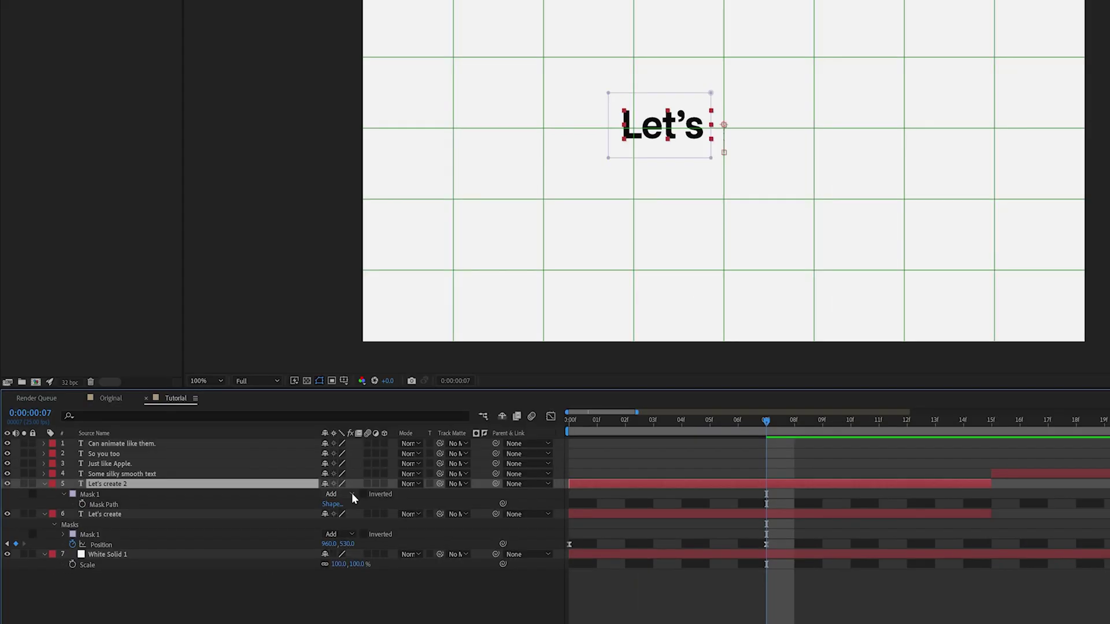
left_click(269, 515)
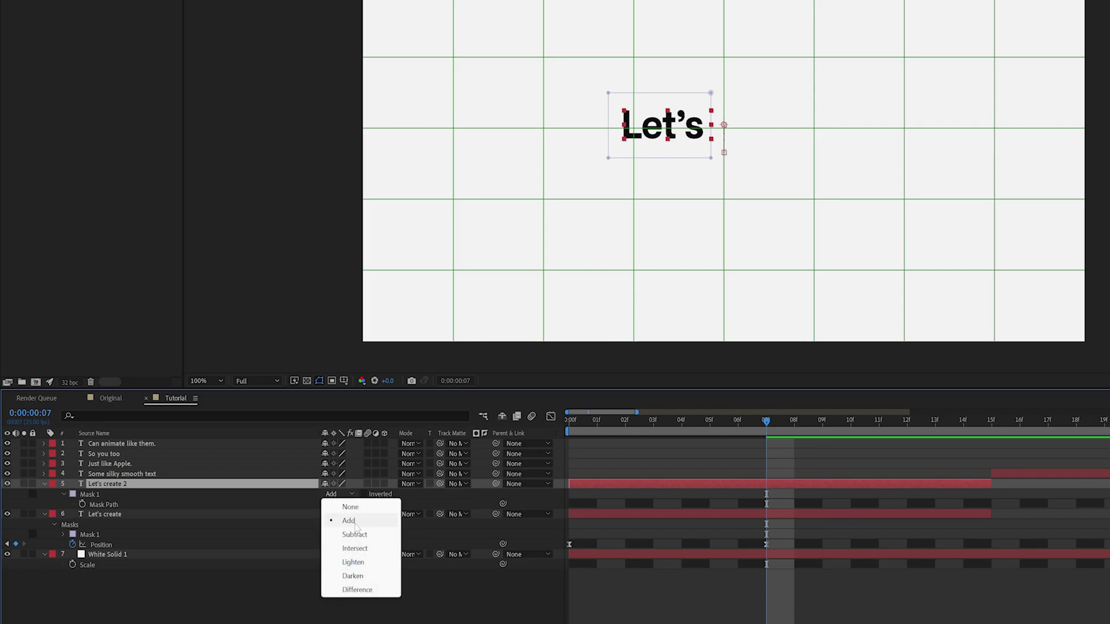
left_click(355, 535)
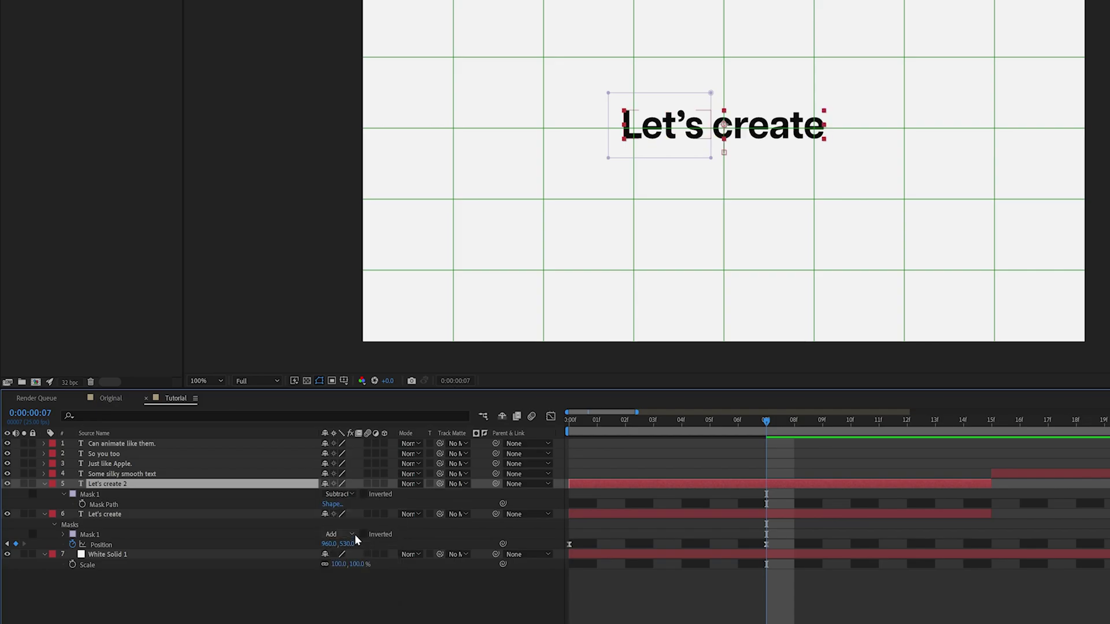
left_click(719, 587)
Solo the "Let's create 2" layer to check its masked text, and turn solo off again
left_click(86, 484)
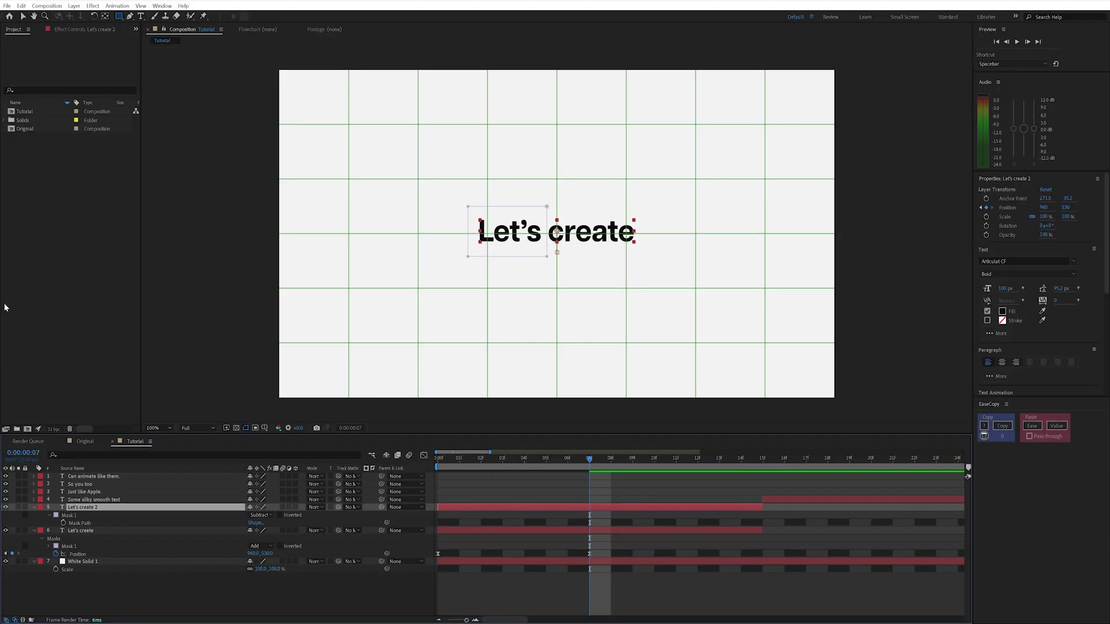
left_click(19, 507)
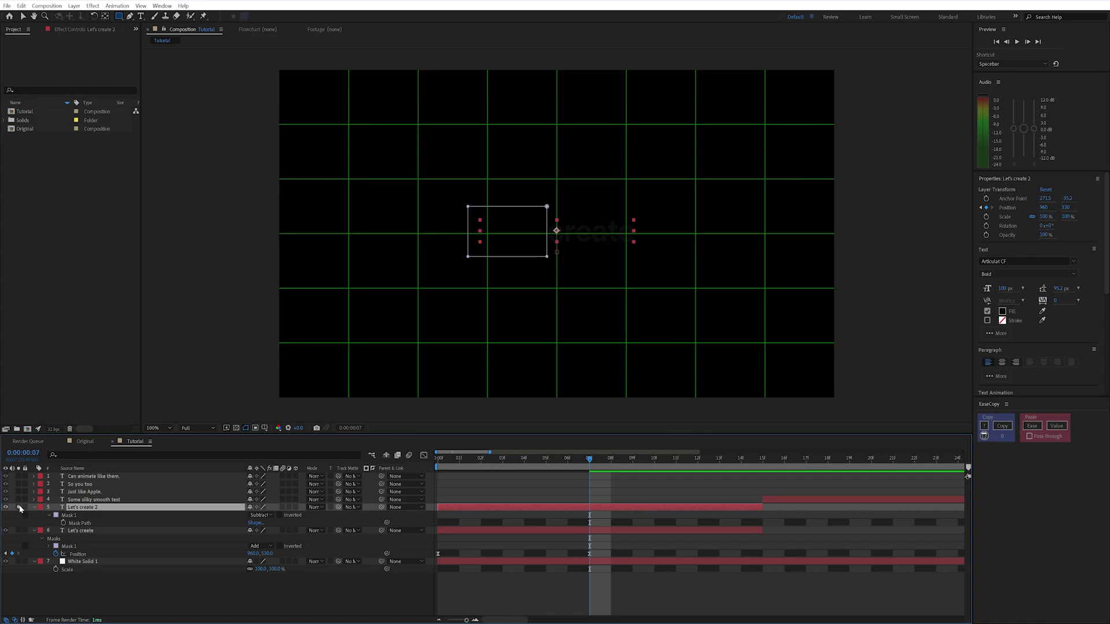
left_click(19, 507)
left_click(577, 590)
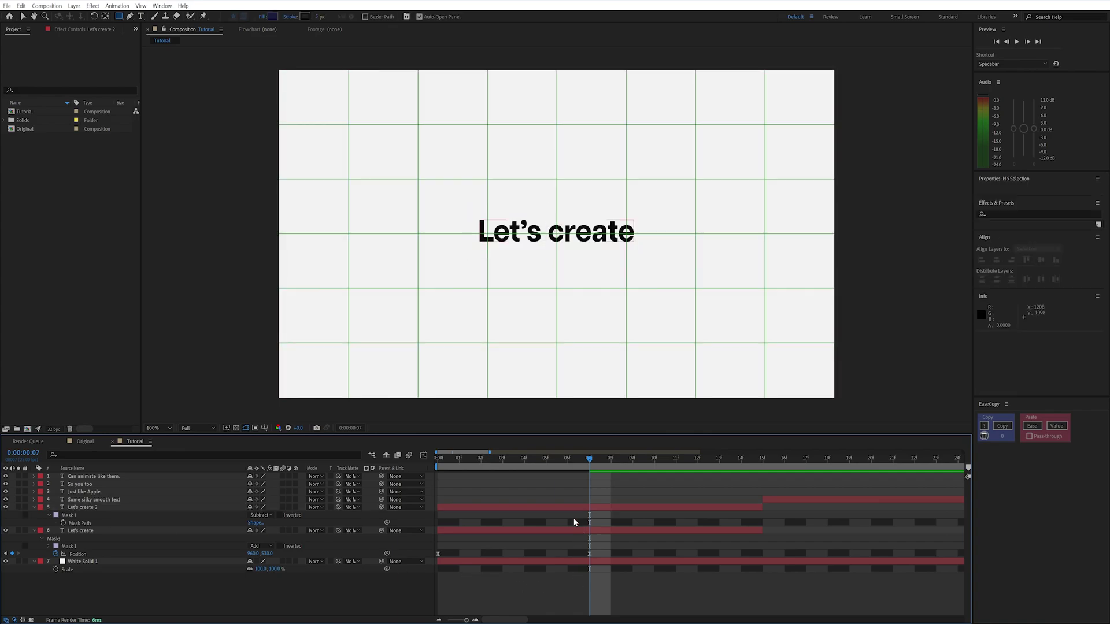
Shift the "Let's create 2" layer to start at 0:00:00:04, trim its end to 0:00:00:15, and play the result
left_click(573, 509)
key("p")
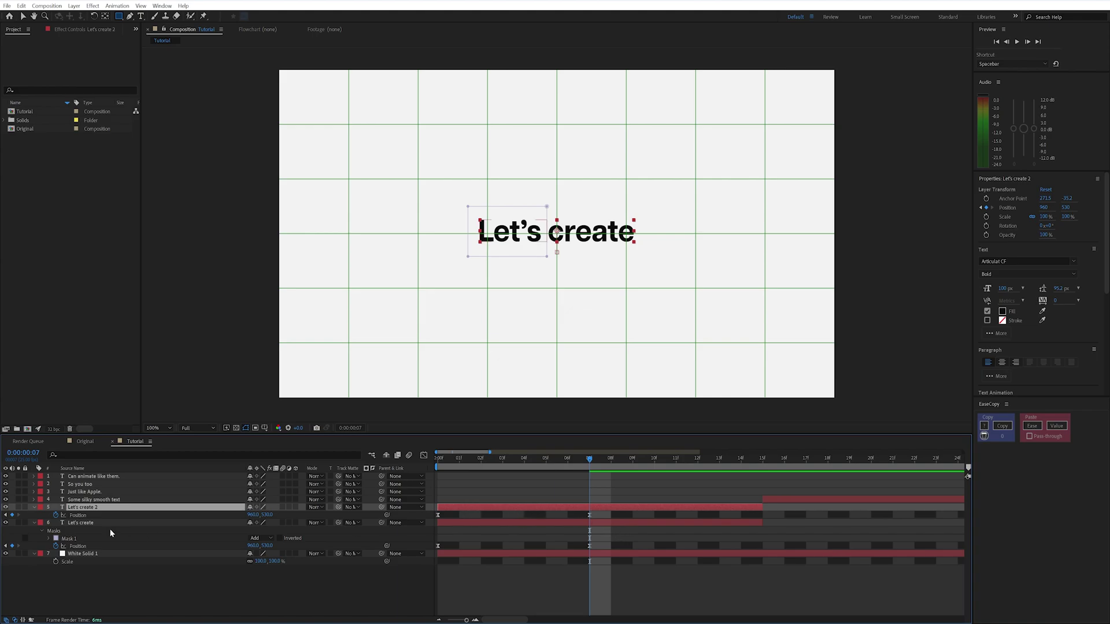
left_click_drag(475, 508, 553, 511)
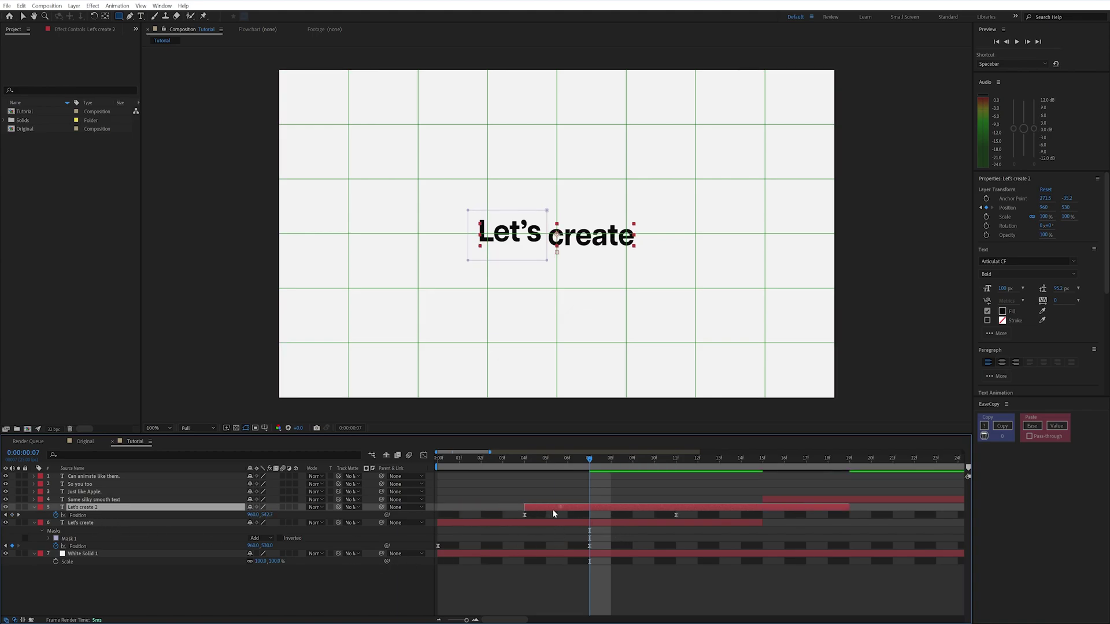
left_click_drag(848, 507, 759, 516)
key("space")
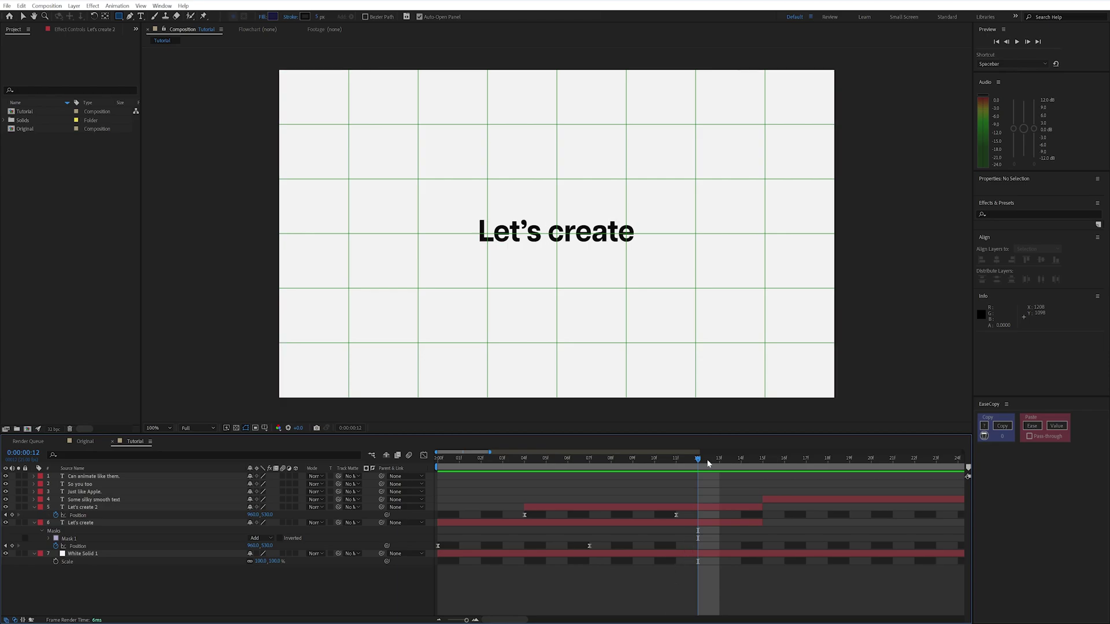
Move the playhead to 0:00:00:16, inside the "Some silky smooth text" layer, and switch to the Selection tool
left_click_drag(718, 463, 784, 514)
key("v")
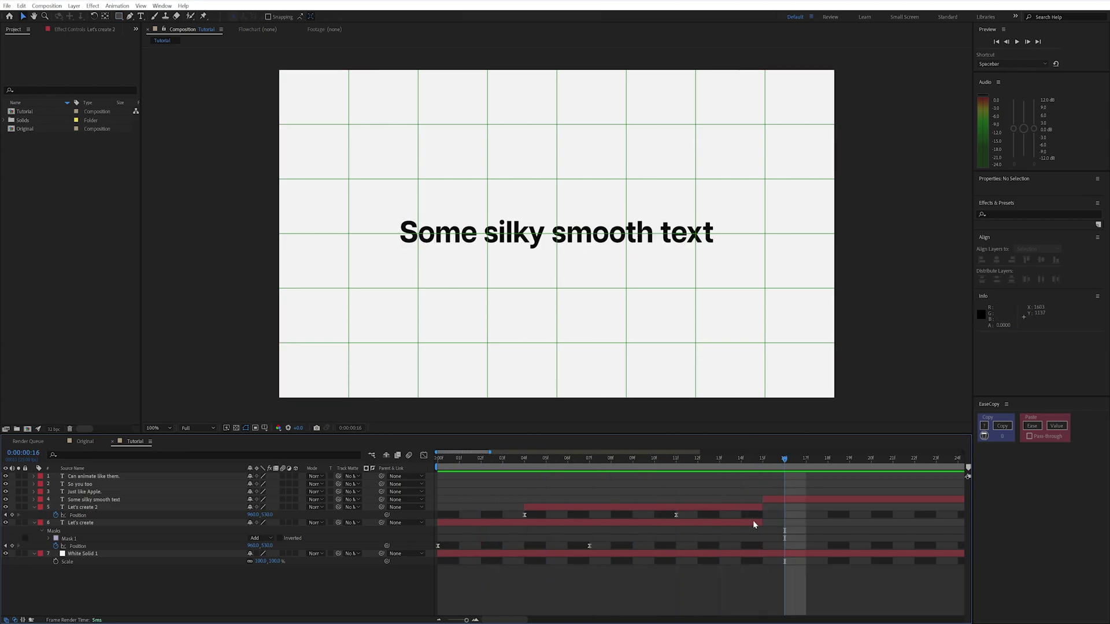
Add a Position text animator to the "Some silky smooth text" layer
key("minus")
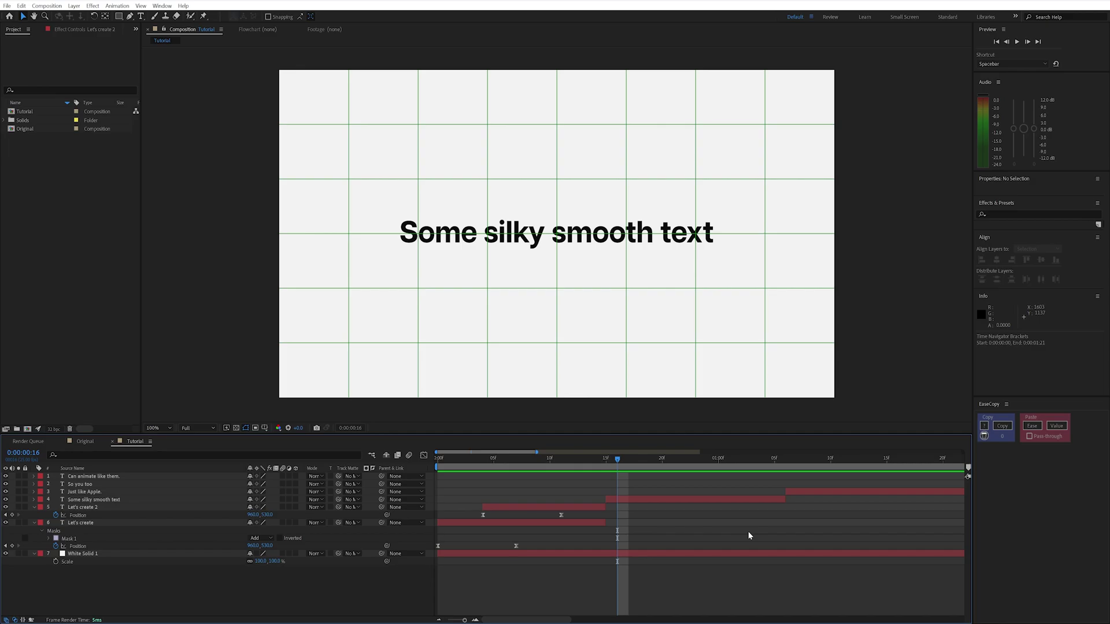
left_click(120, 499)
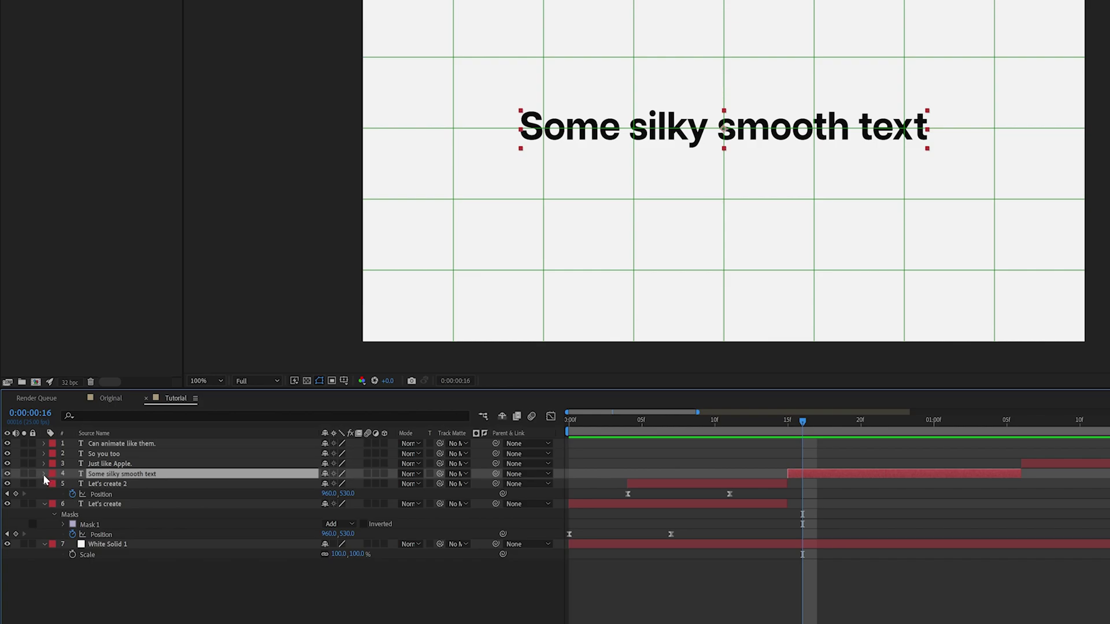
left_click(44, 473)
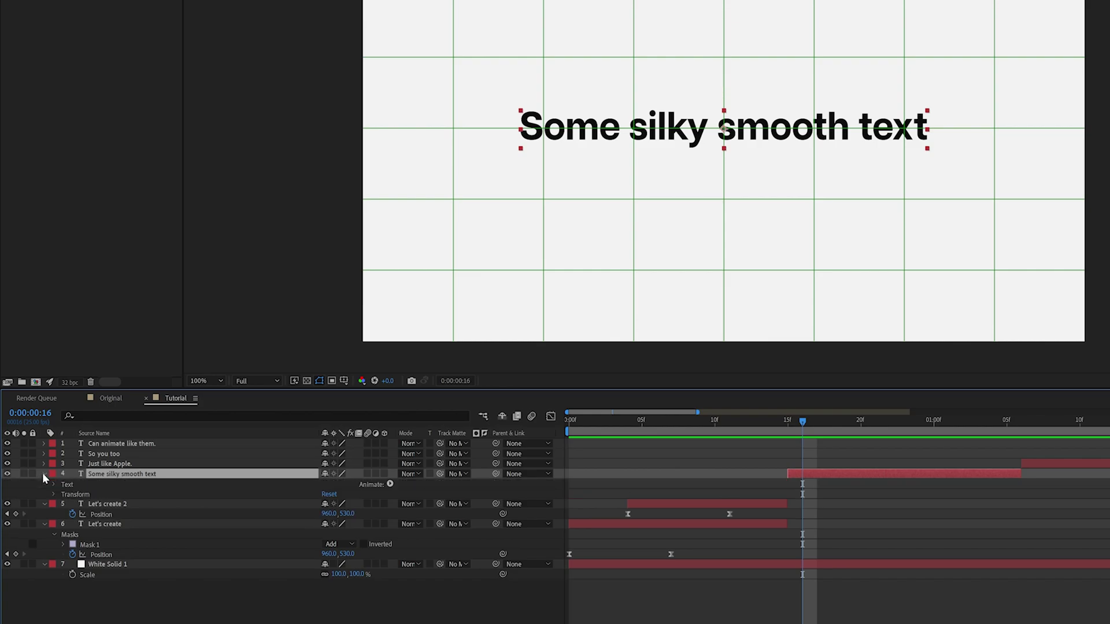
left_click(390, 484)
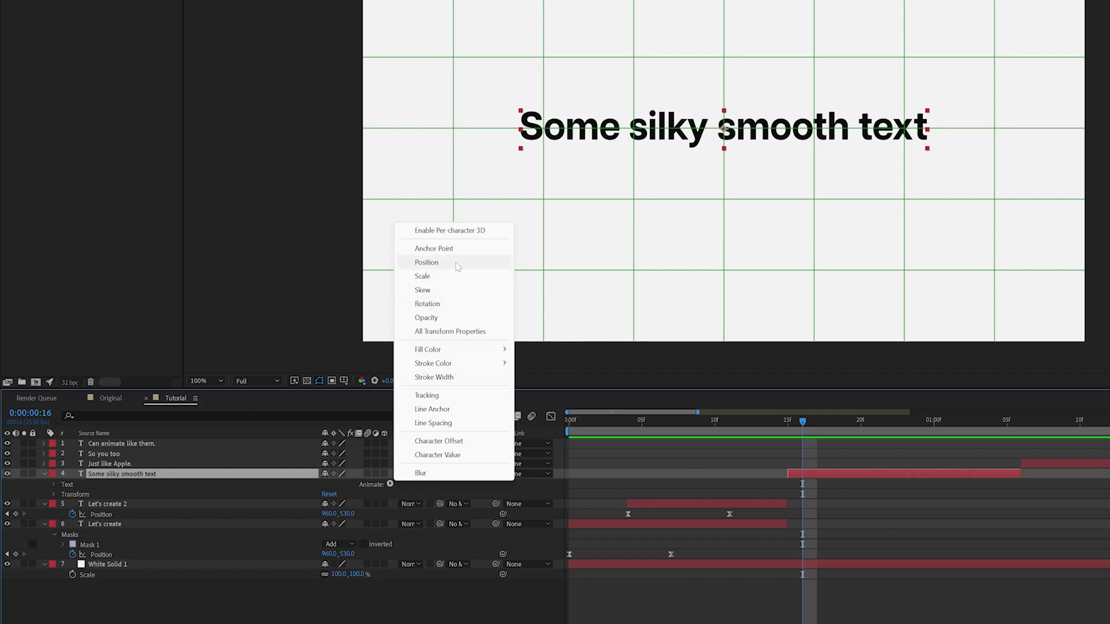
left_click(428, 263)
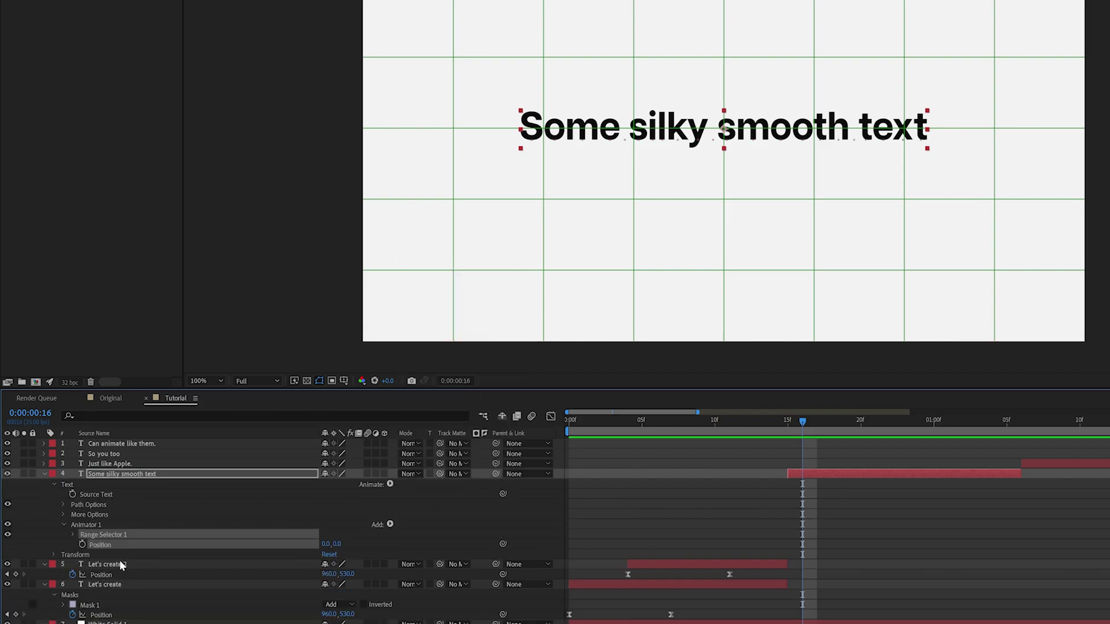
Review the Based On options in the range selector's advanced settings, keep Characters, and move the playhead to 0:00:00:15
left_click(74, 534)
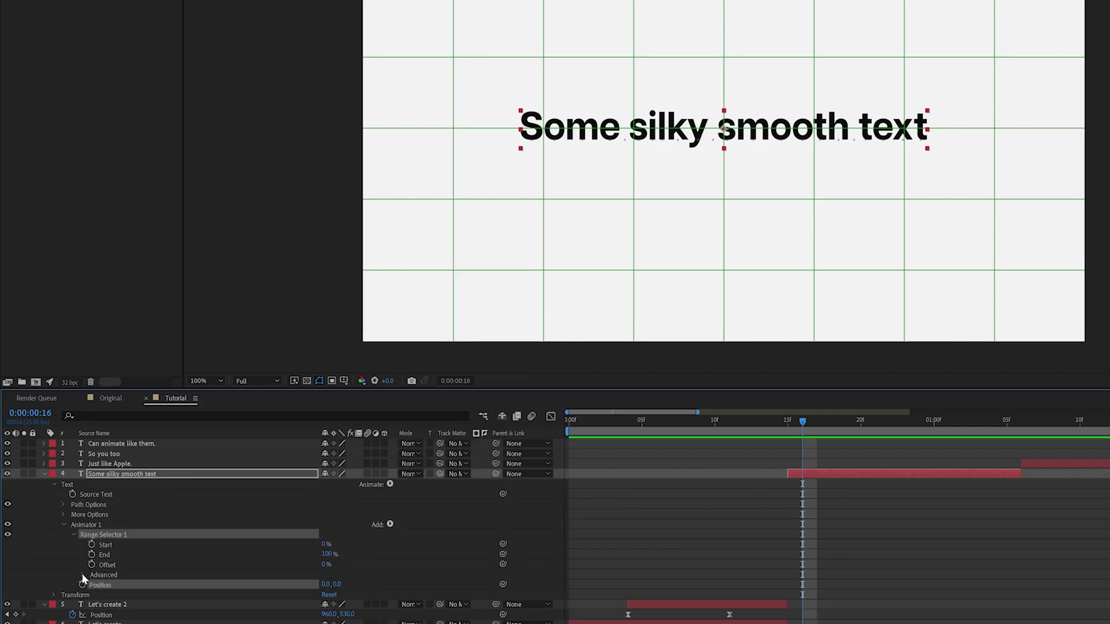
left_click(83, 574)
scroll(294, 526, "down", 1)
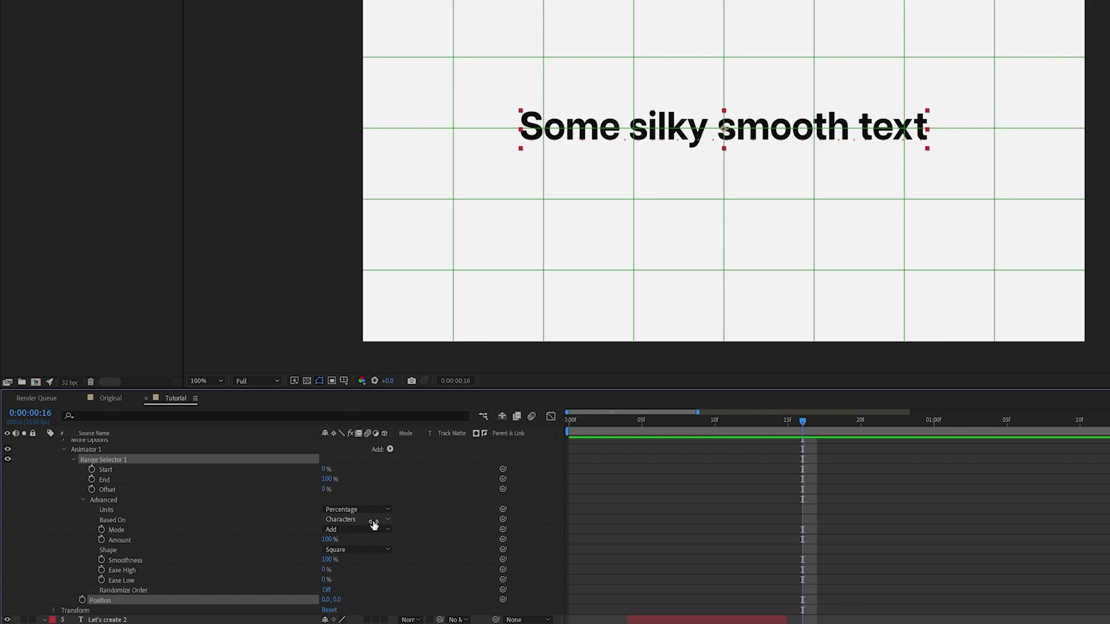
left_click(341, 520)
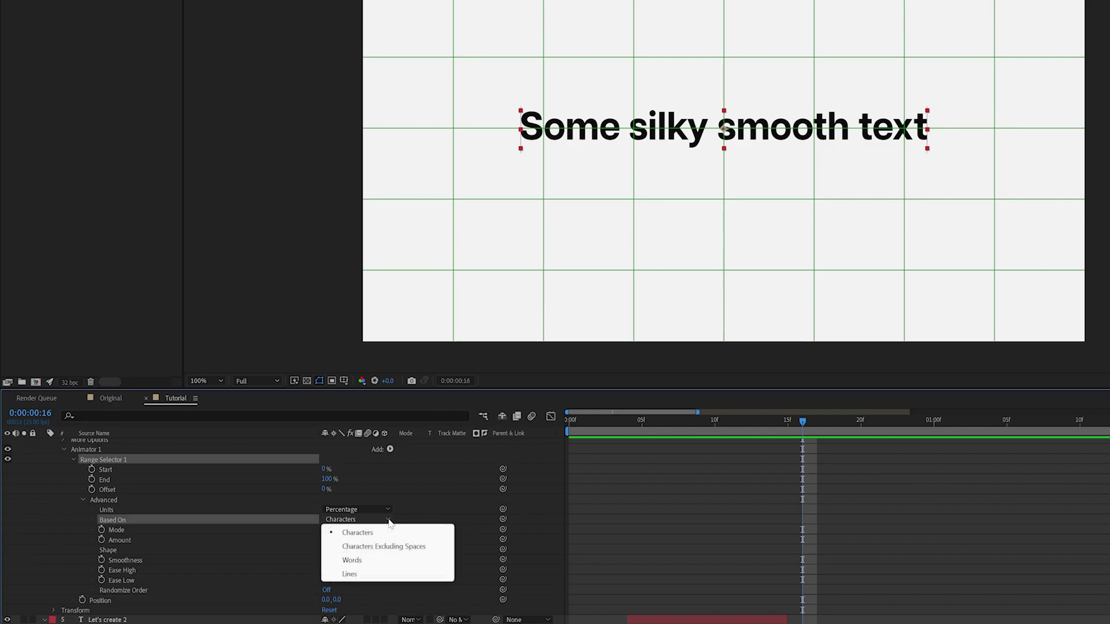
left_click(673, 543)
left_click_drag(807, 424, 795, 478)
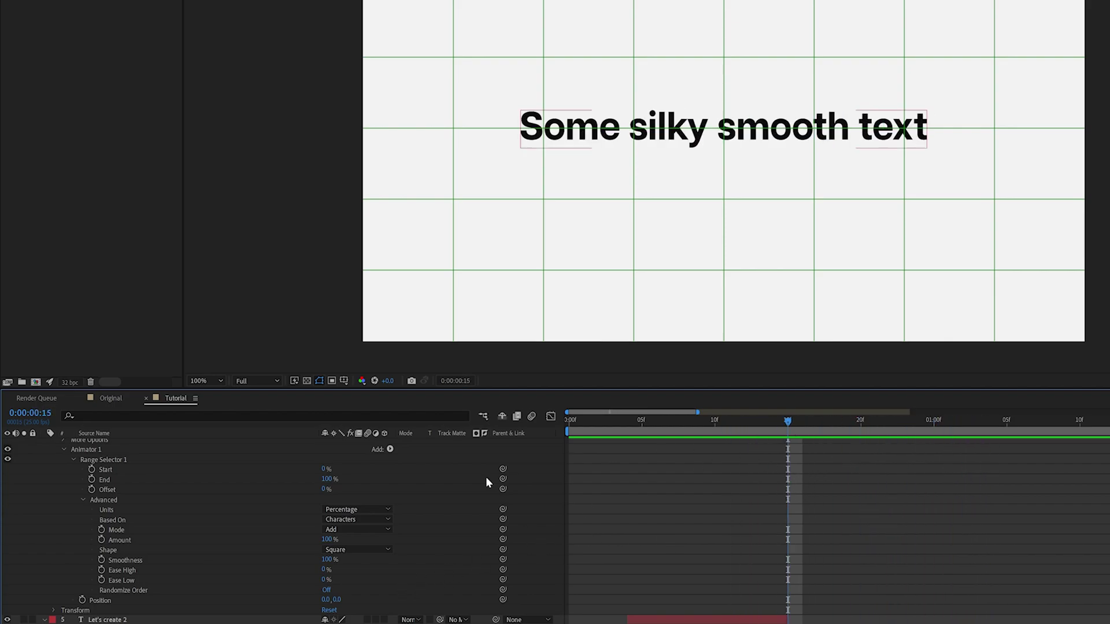
Set the text animator's Position to 0, -70, then try another vertical offset and undo it
left_click(97, 601)
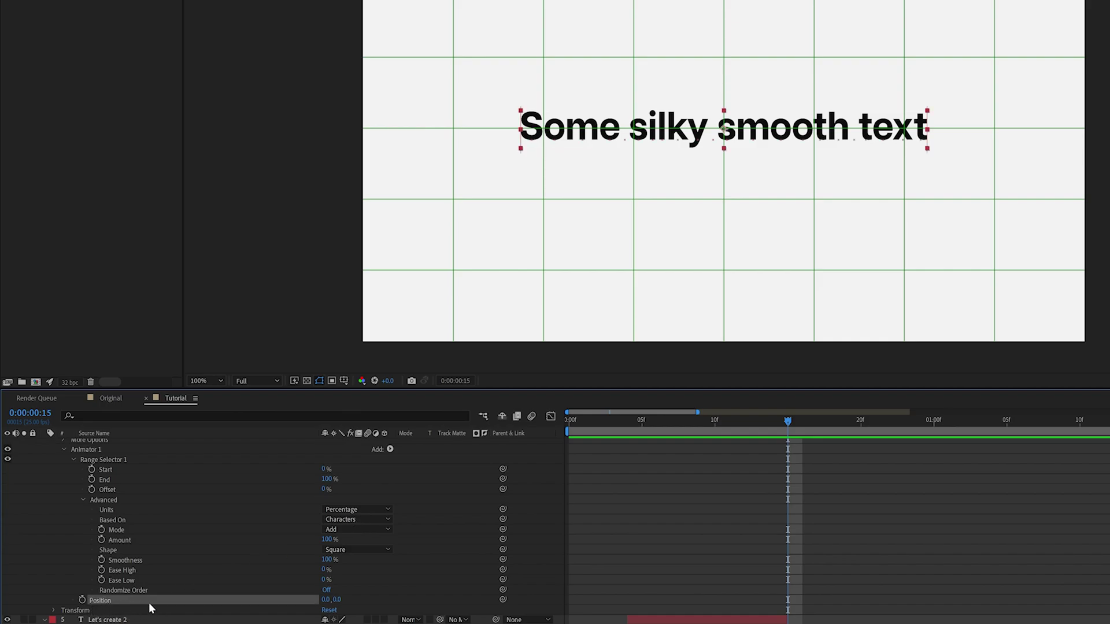
left_click(337, 599)
type("-70")
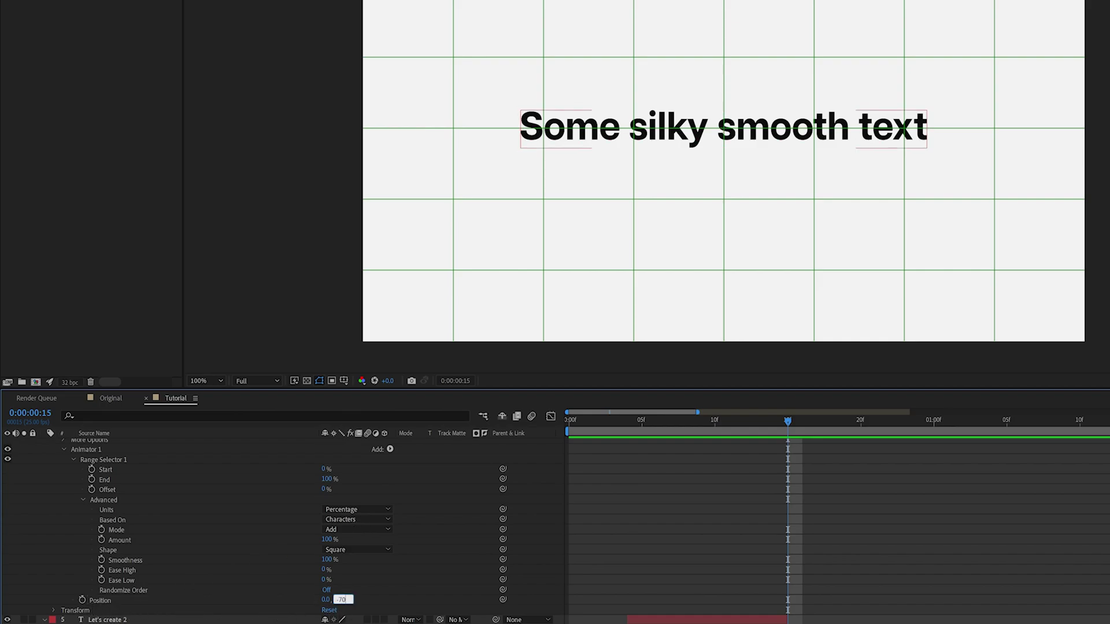
key("Return")
scroll(827, 514, "up", 1)
scroll(835, 523, "down", 1)
left_click_drag(348, 600, 372, 600)
key("ctrl+z")
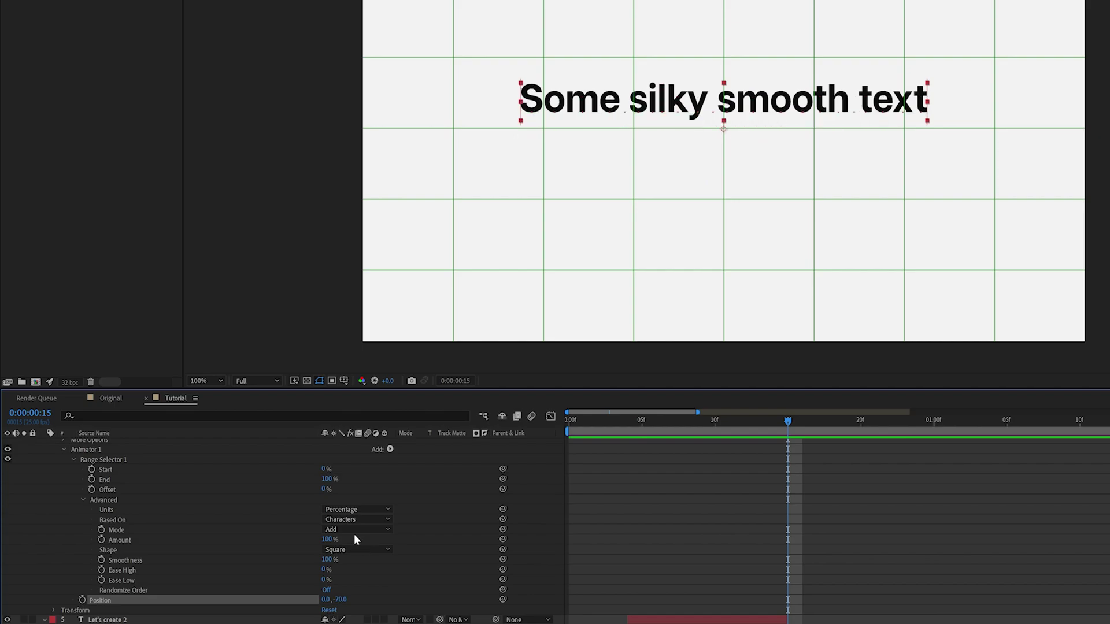
Set the range selector's Offset to -100%, keyframe it, and shift that keyframe back to 0:00:00:12
left_click_drag(326, 489, 376, 499)
left_click_drag(371, 499, 323, 504)
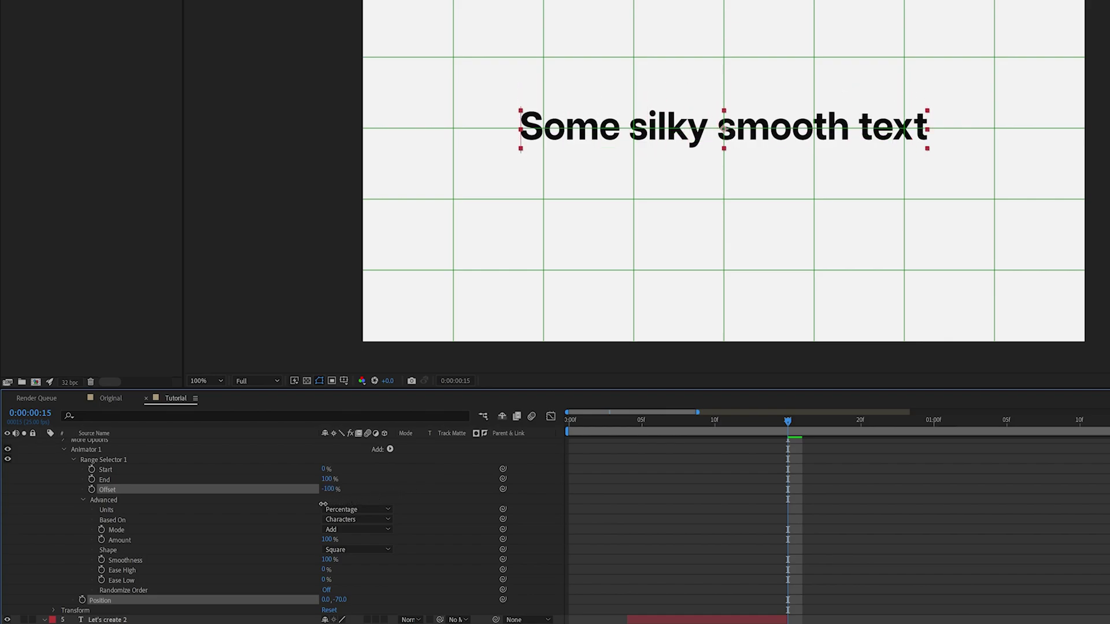
left_click(91, 490)
scroll(795, 546, "up", 2)
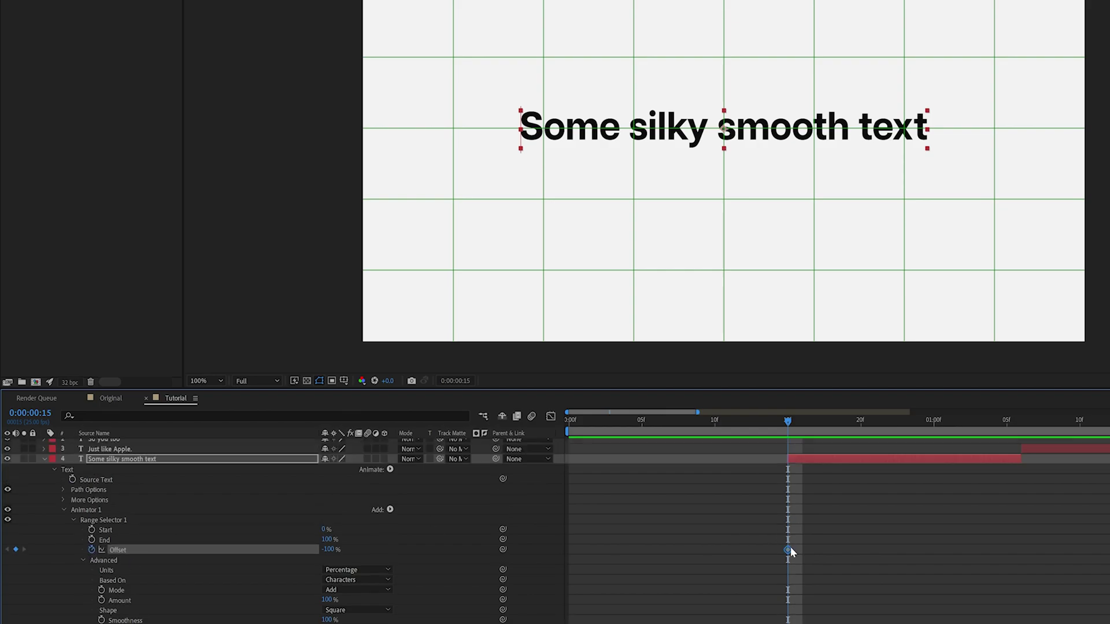
left_click_drag(789, 551, 749, 556)
Add a second Offset keyframe of 100% at 0:00:00:22 and scrub back to 0:00:00:17 to check the motion
key("space")
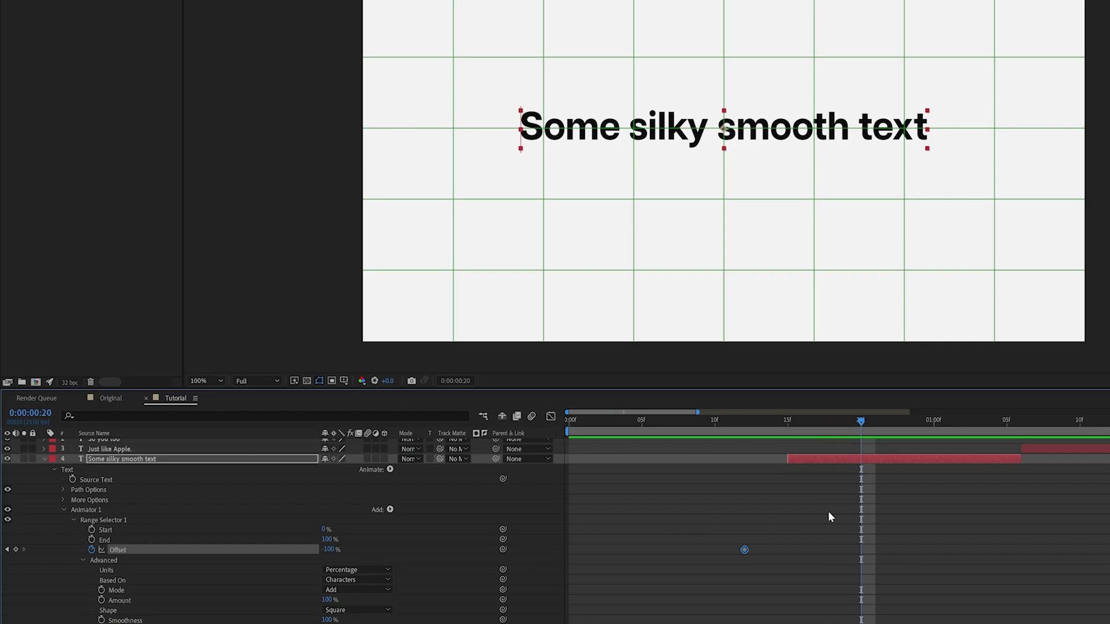
left_click(328, 549)
type("100")
key("Return")
left_click_drag(681, 461, 628, 465)
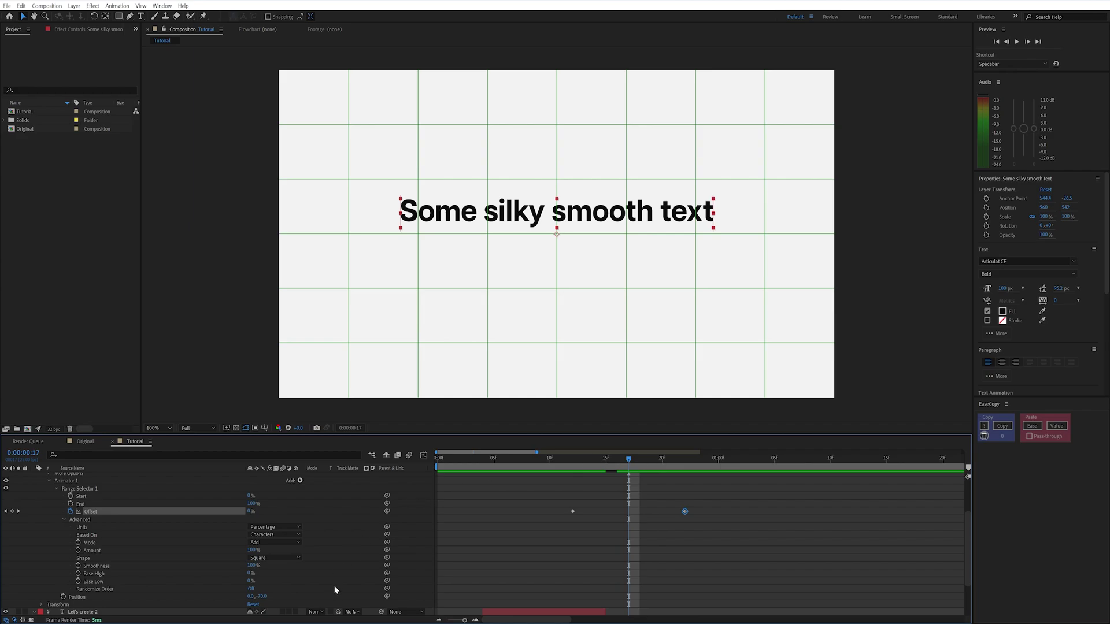
Change the range selector's Shape to Ramp Up and scrub through the animation to 0:00:00:22
left_click(72, 558)
key("F2")
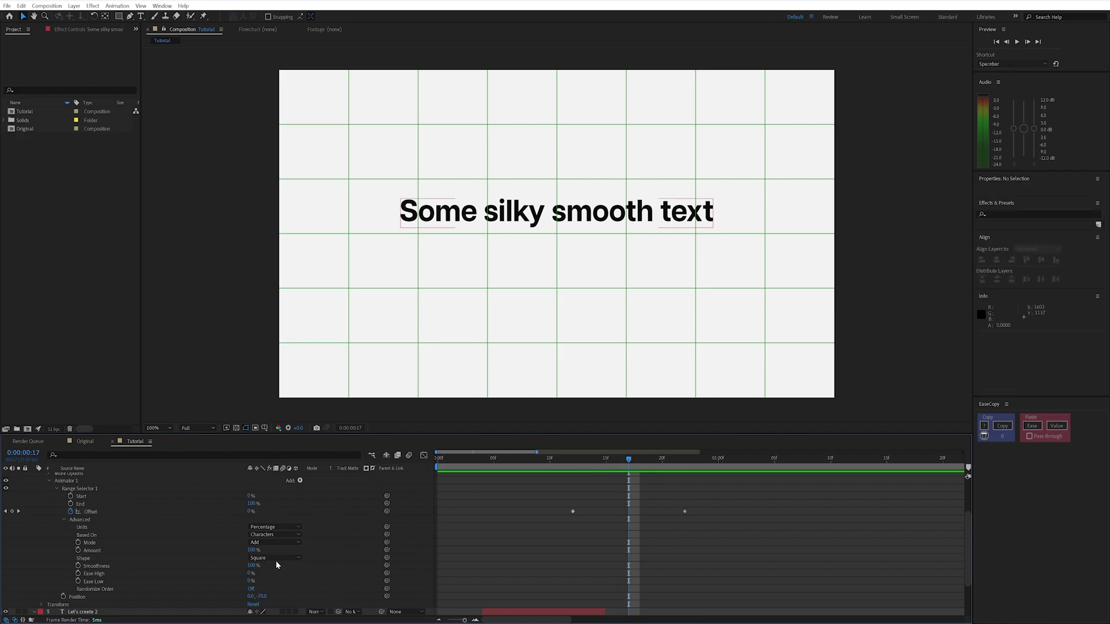
left_click(277, 561)
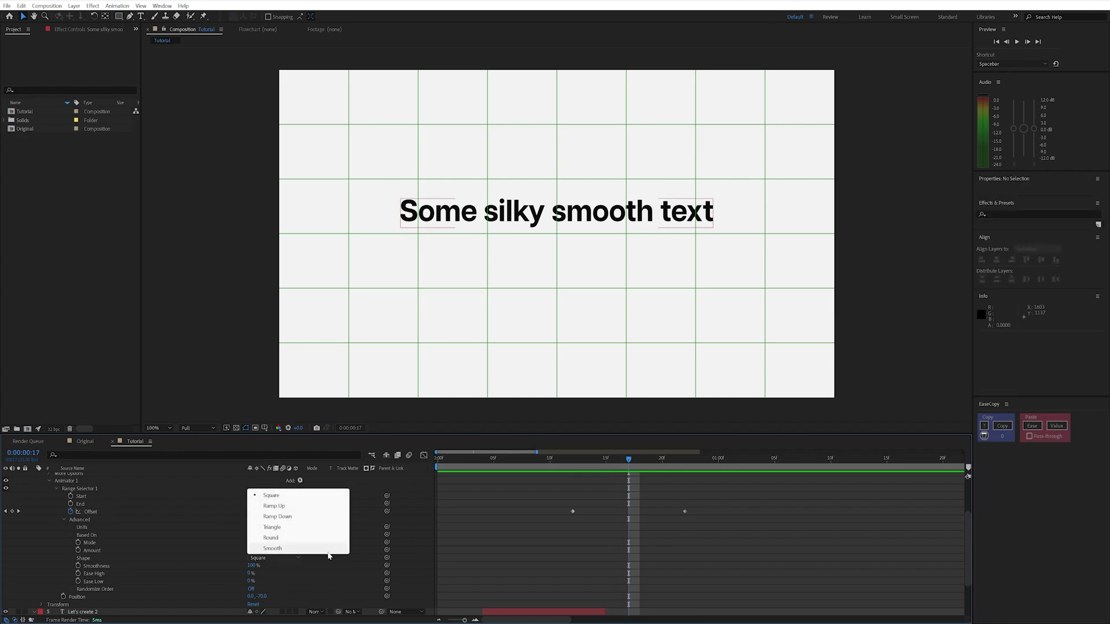
left_click(287, 510)
left_click_drag(612, 459, 675, 488)
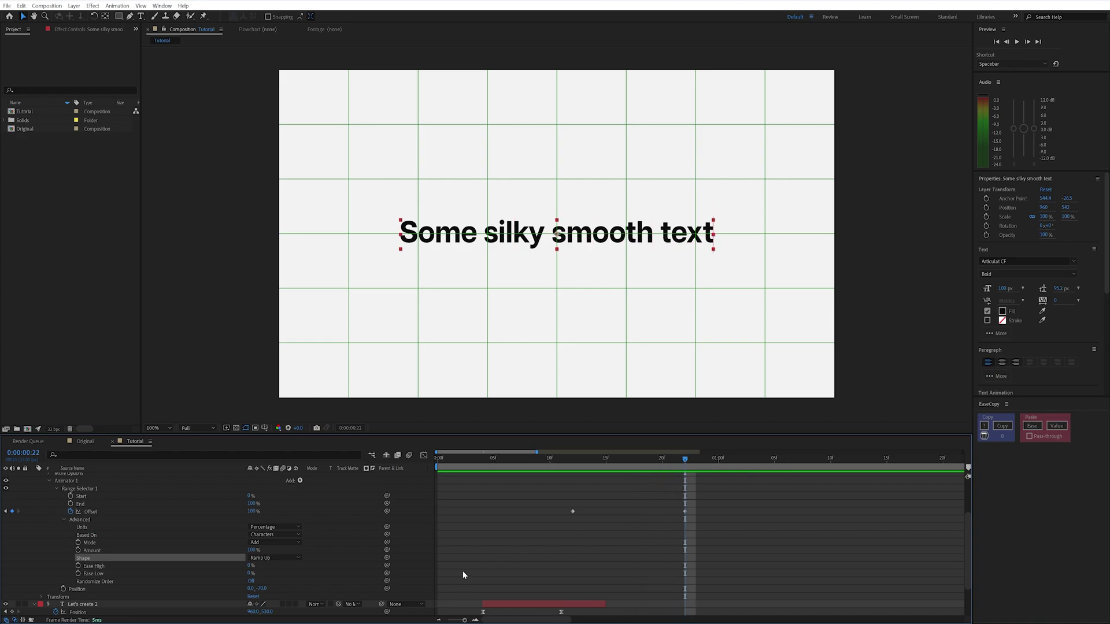
Apply Easy Ease to both Offset keyframes and set the range selector's Ease Low to 80%
left_click_drag(740, 540, 559, 493)
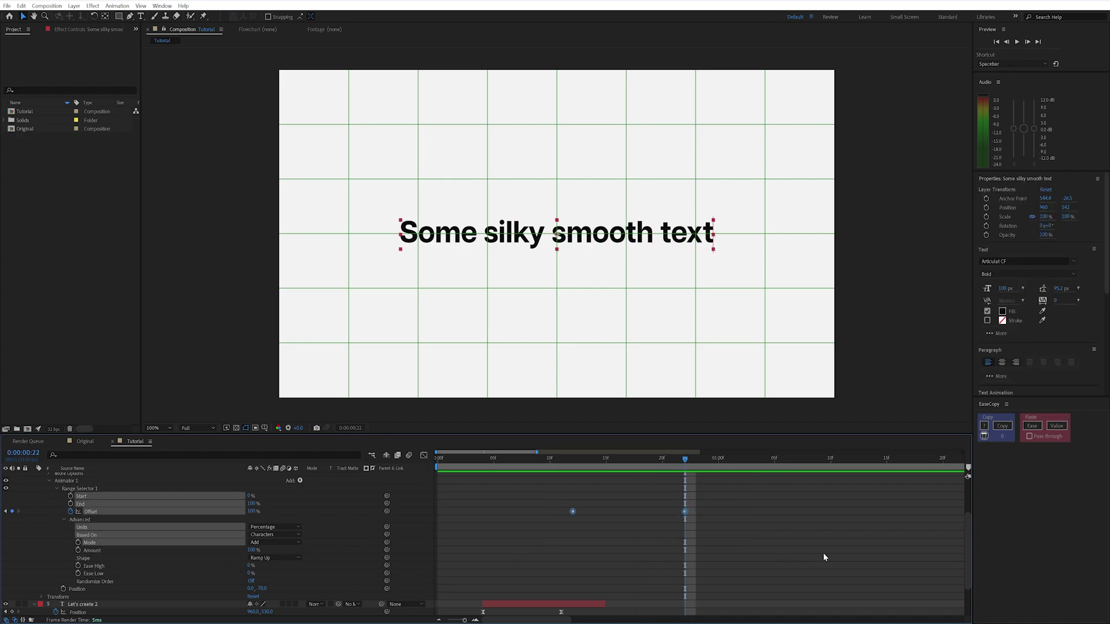
key("F9")
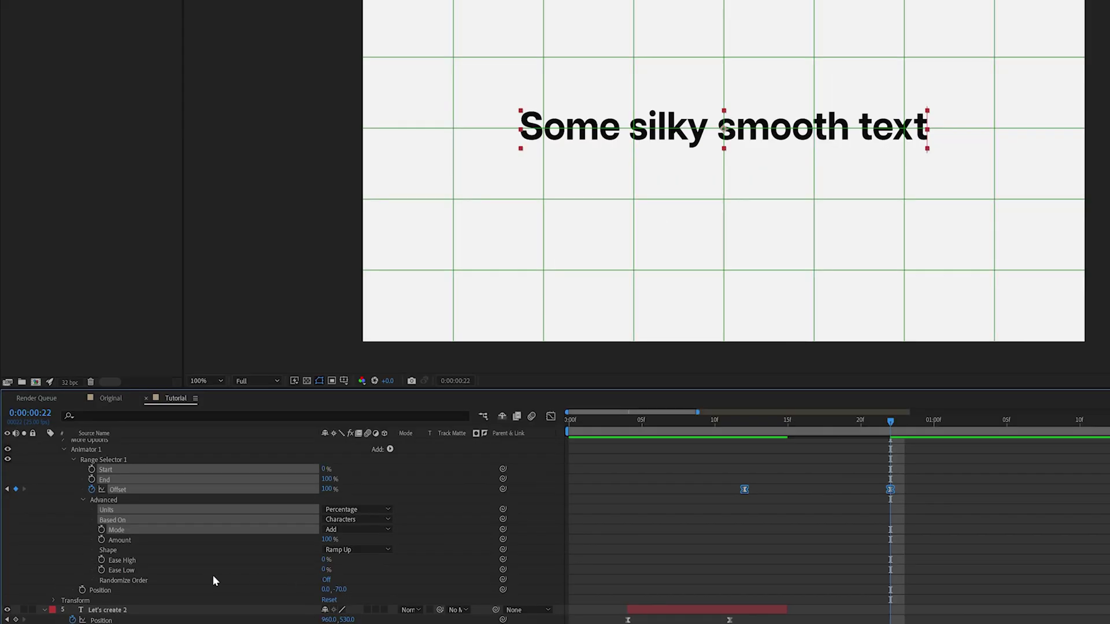
left_click(102, 566)
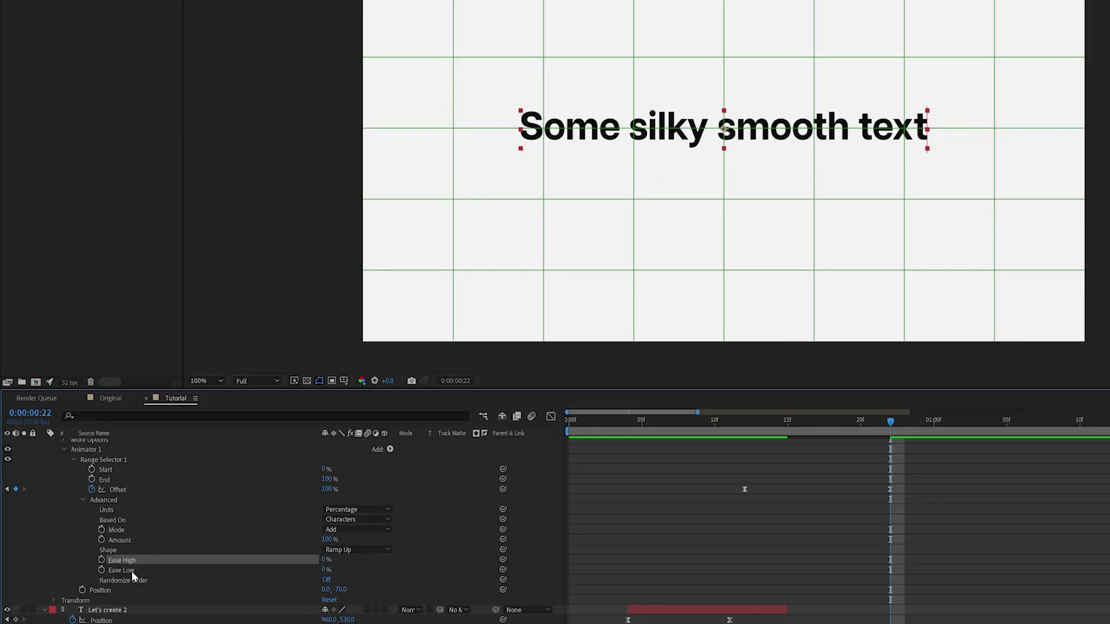
left_click(130, 571)
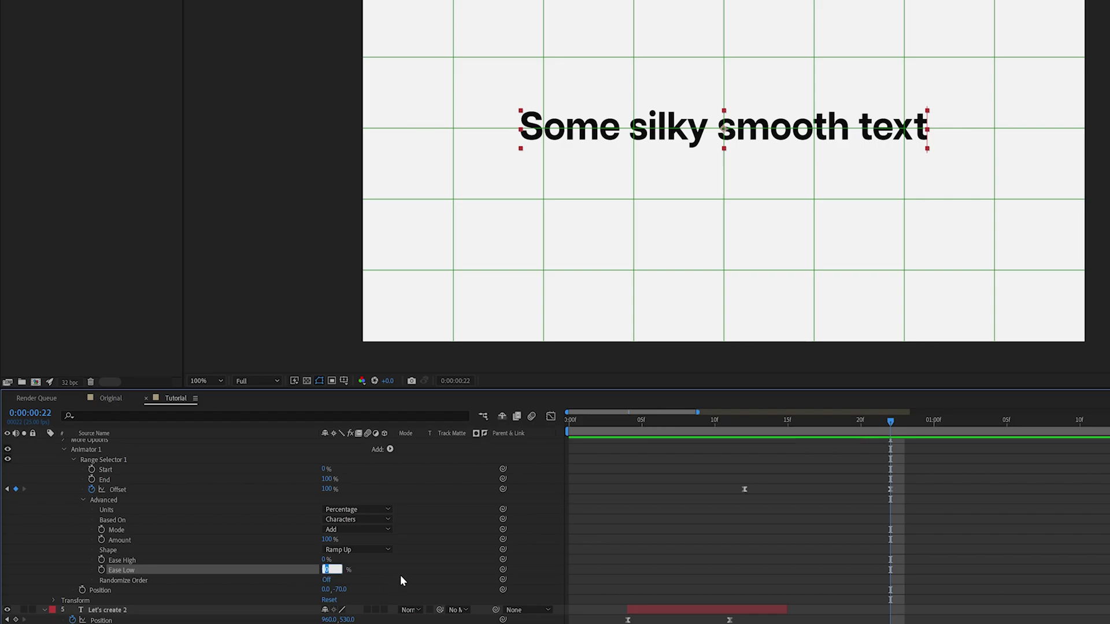
type("80")
key("Return")
Preview the animation, shift both Offset keyframes one frame later so the first sits at 0:00:00:13, and play it again
left_click(741, 428)
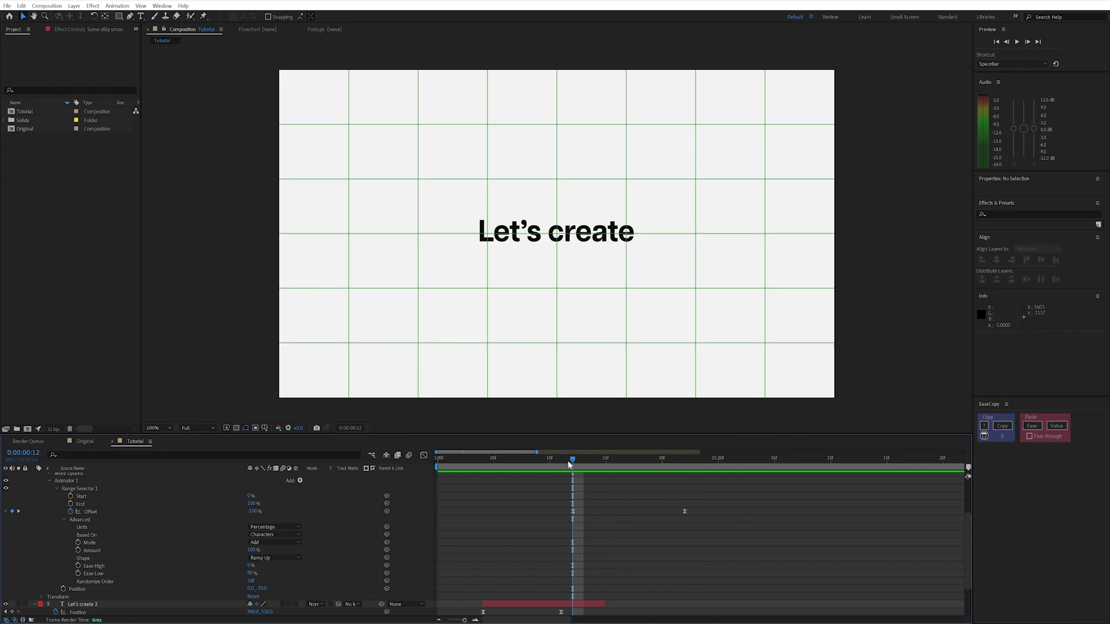
key("space")
left_click_drag(718, 550, 584, 513)
key("space")
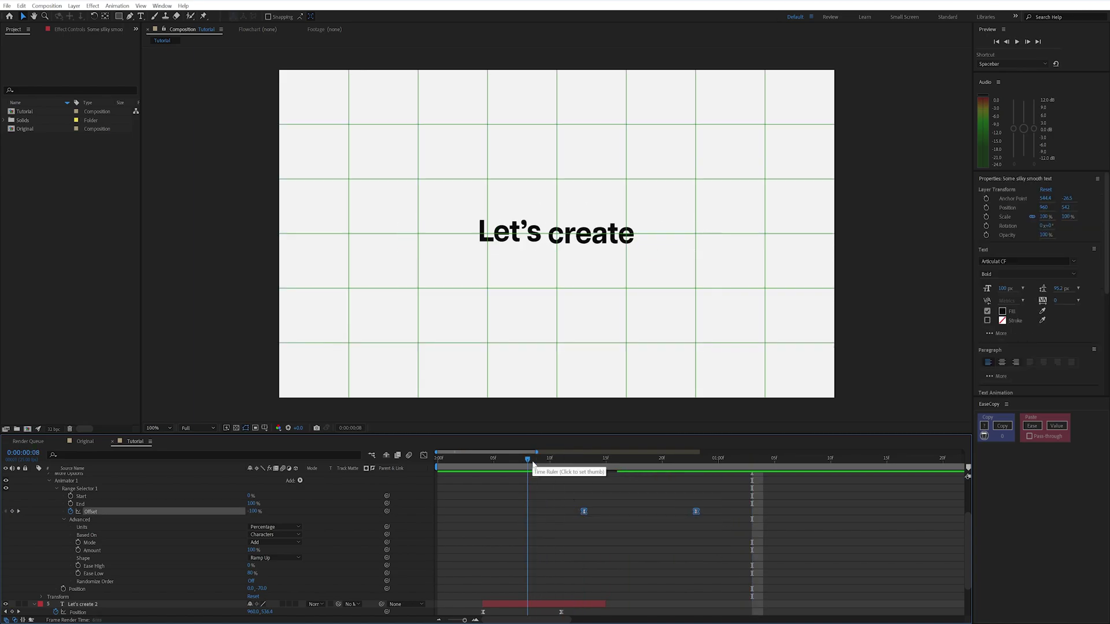
key("space")
scroll(730, 543, "up", 3)
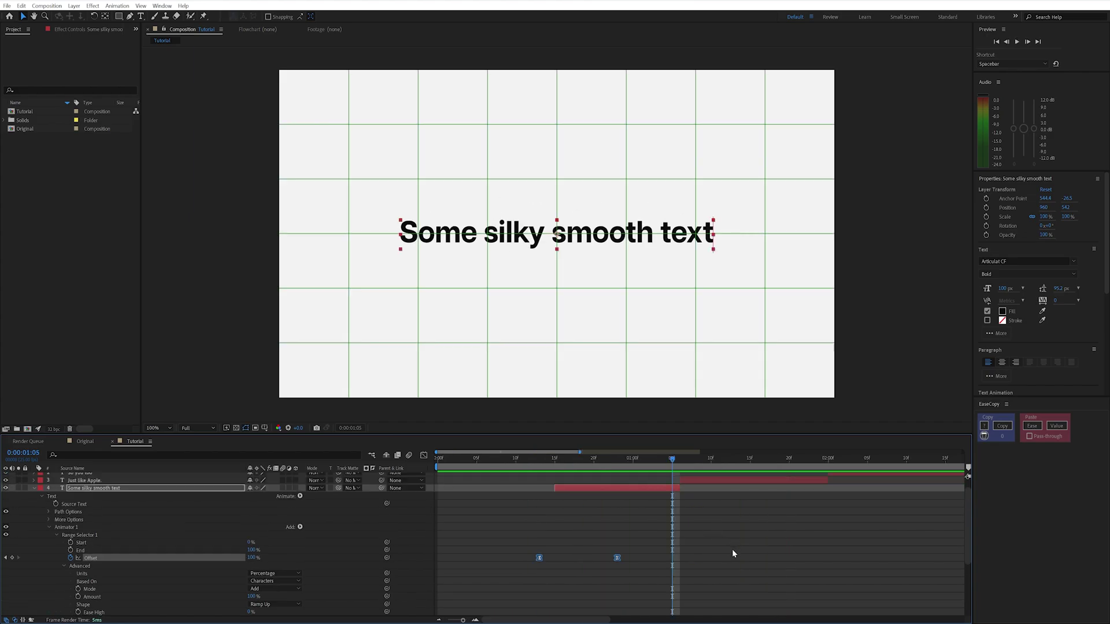
left_click(731, 554)
Add a separate Opacity text animator to the "Some silky smooth text" layer
scroll(704, 558, "down", 1)
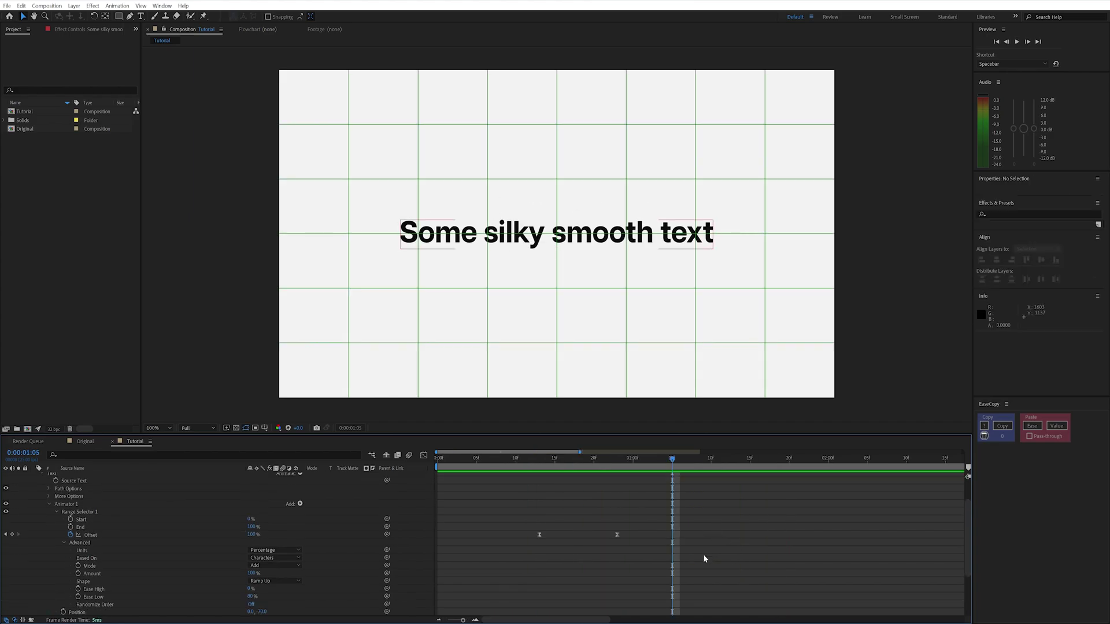
scroll(595, 536, "up", 1)
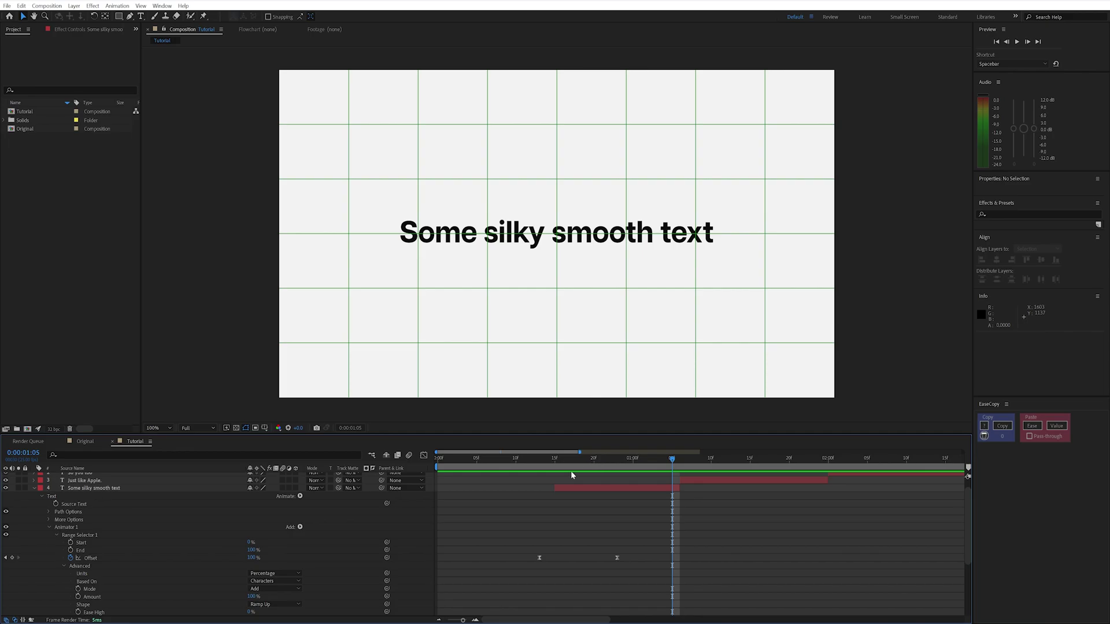
scroll(244, 561, "down", 1)
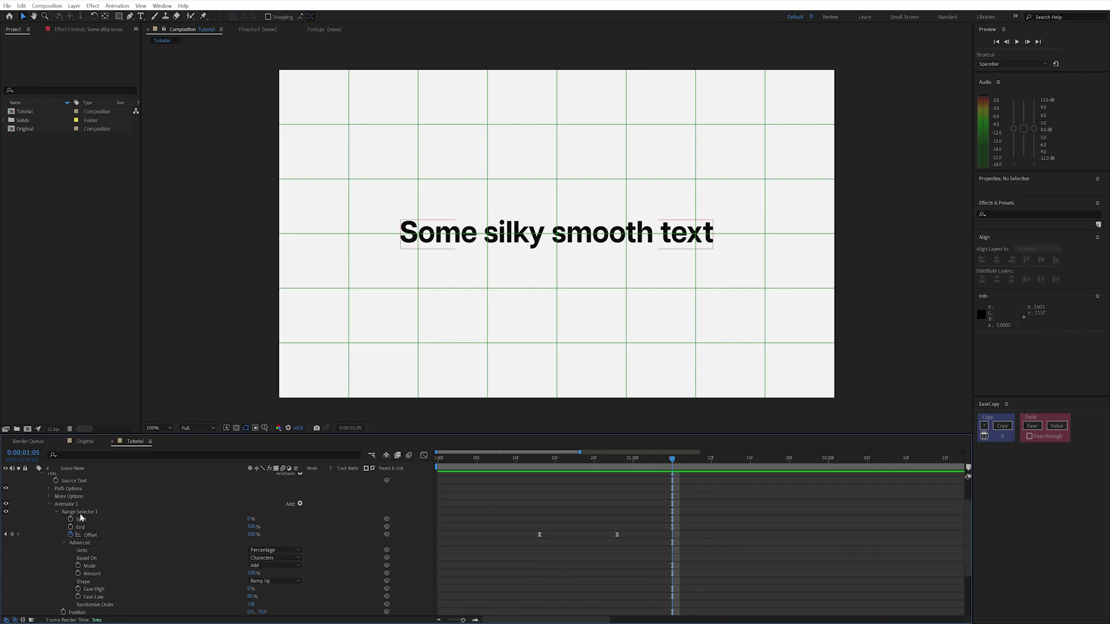
scroll(115, 515, "up", 1)
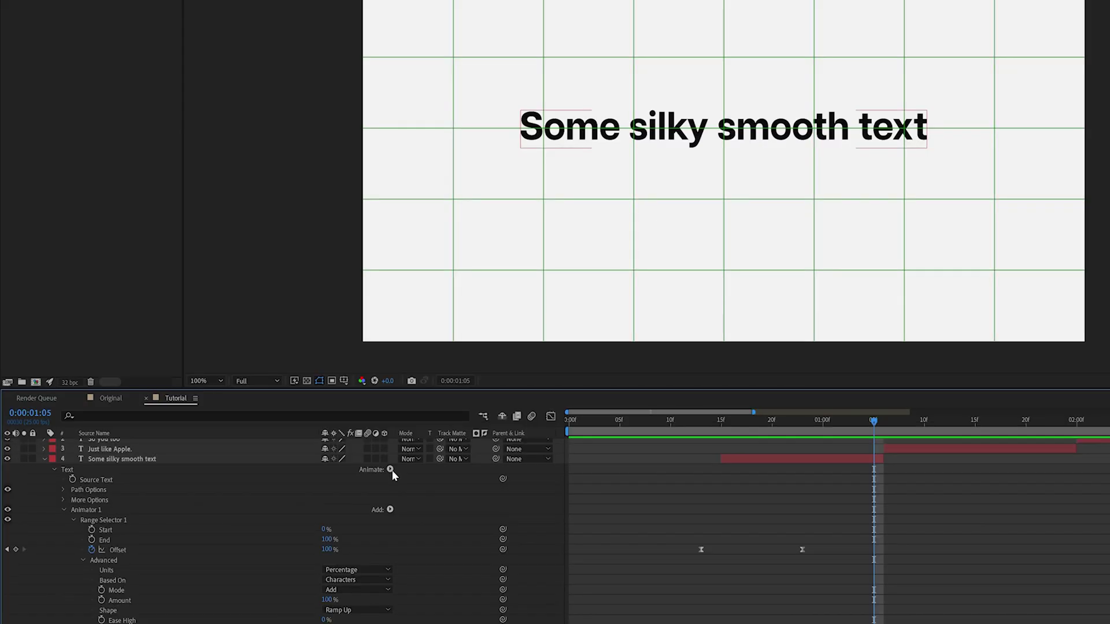
left_click(390, 469)
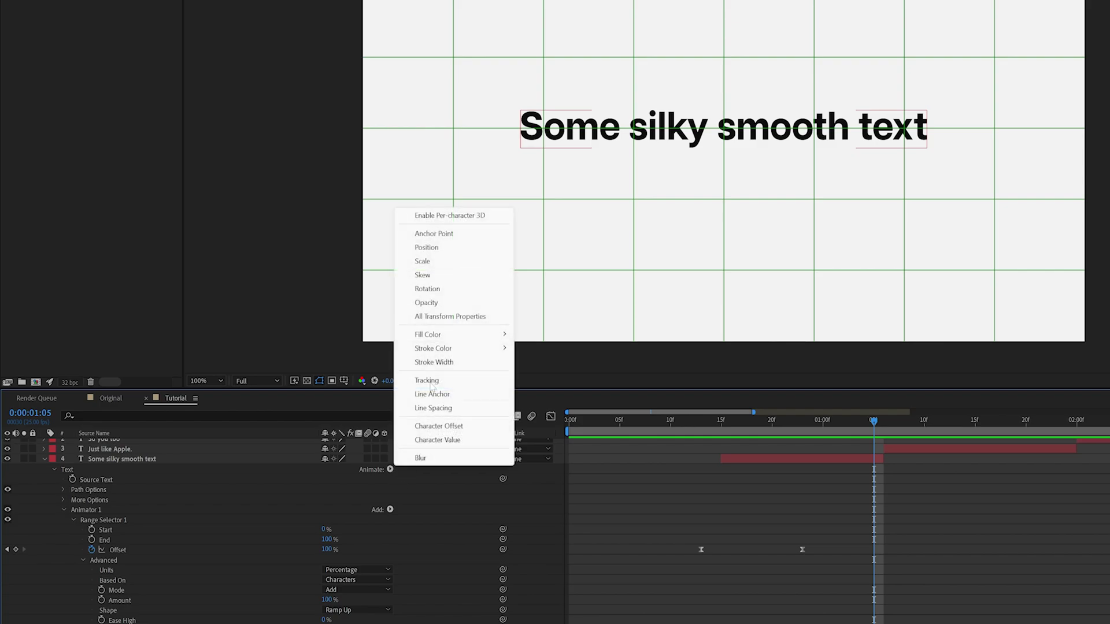
left_click(440, 302)
scroll(166, 602, "down", 1)
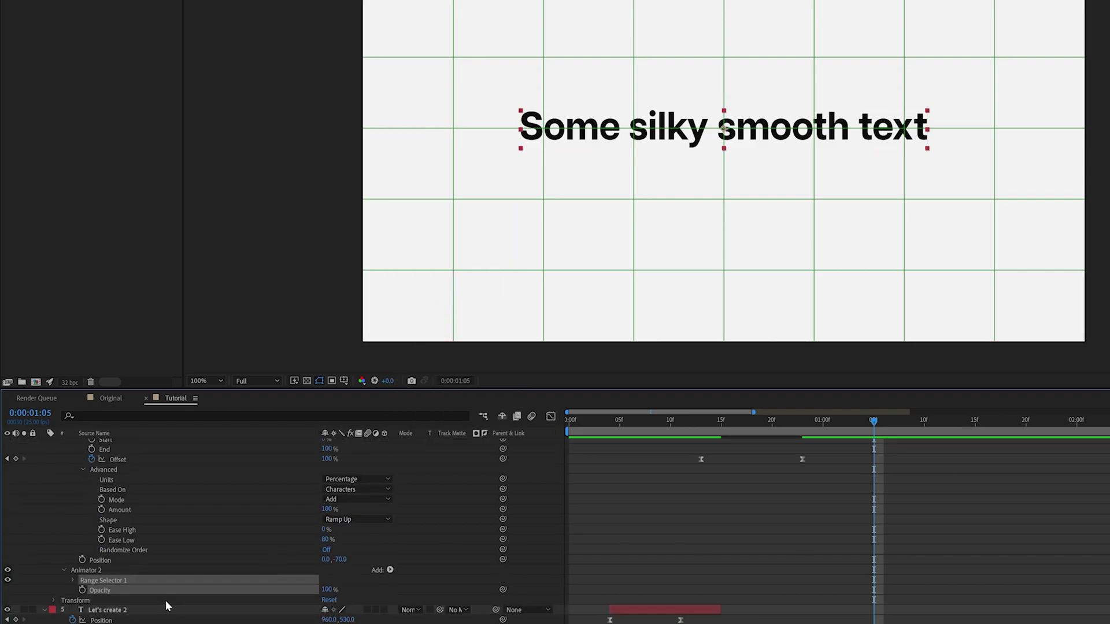
Expand the opacity animator's range selector with its Advanced settings and set its first Offset keyframe at 0% on 0:00:00:13
left_click(74, 581)
scroll(87, 607, "down", 1)
left_click(83, 589)
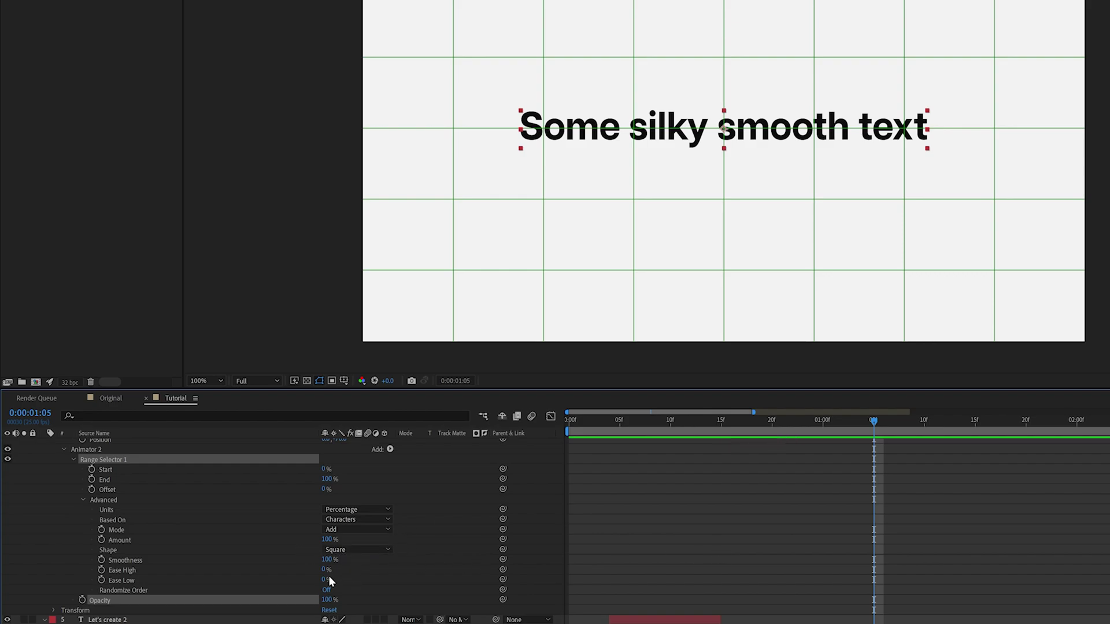
scroll(745, 610, "up", 6)
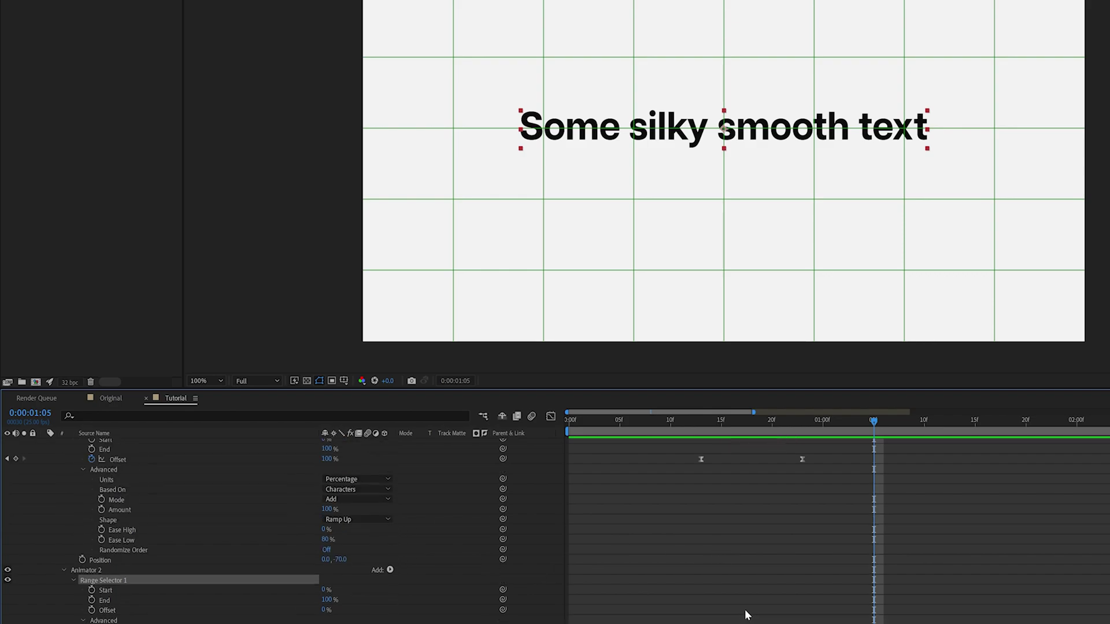
scroll(762, 565, "up", 5)
scroll(701, 465, "down", 3)
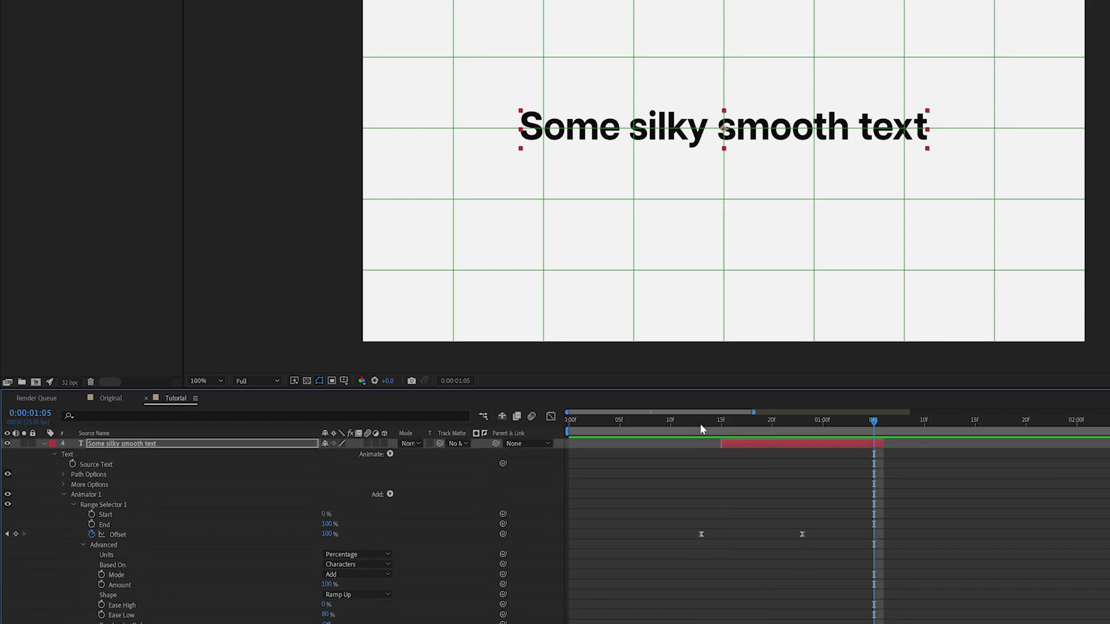
left_click(702, 423)
scroll(714, 515, "down", 4)
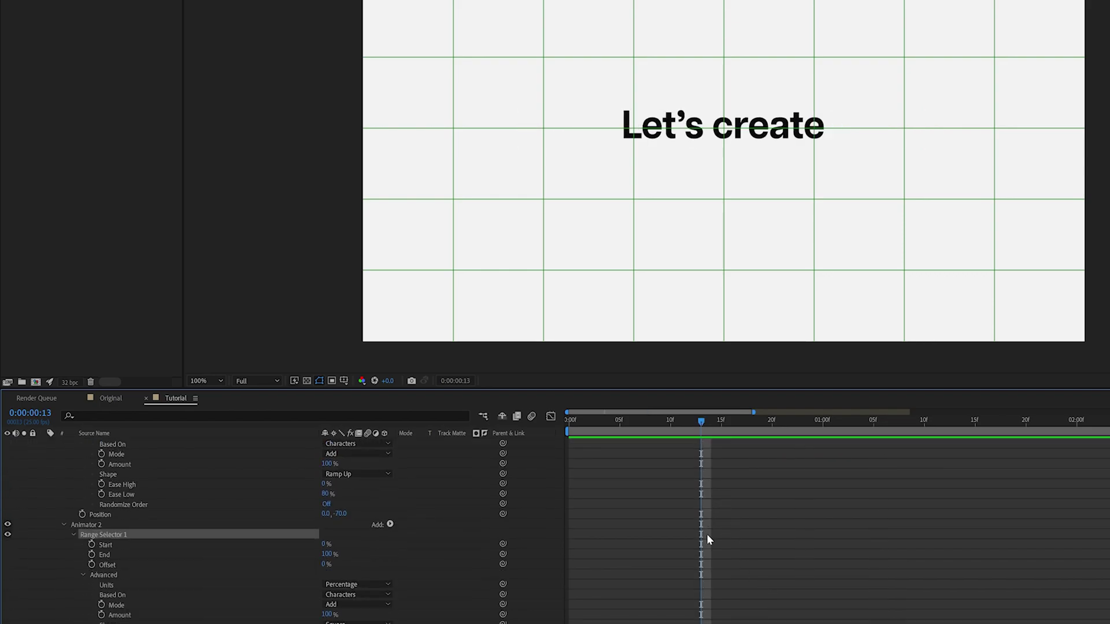
left_click(92, 534)
scroll(675, 565, "up", 3)
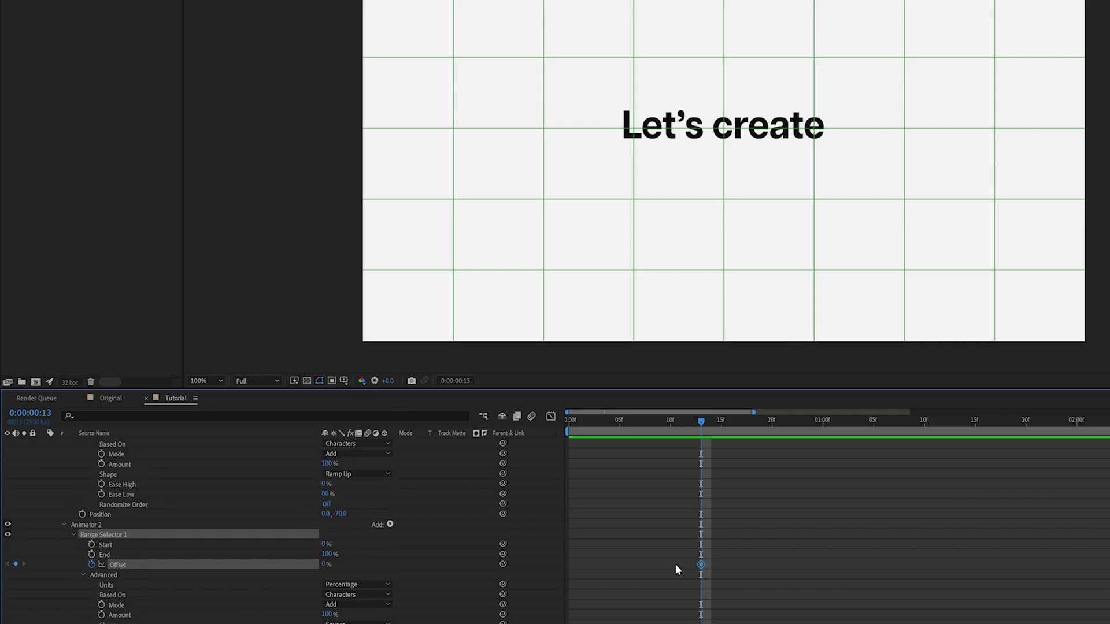
Keyframe the opacity animator's Offset at 100% on 0:00:00:23
left_click(804, 423)
scroll(768, 479, "down", 2)
left_click(327, 595)
type("100")
key("Return")
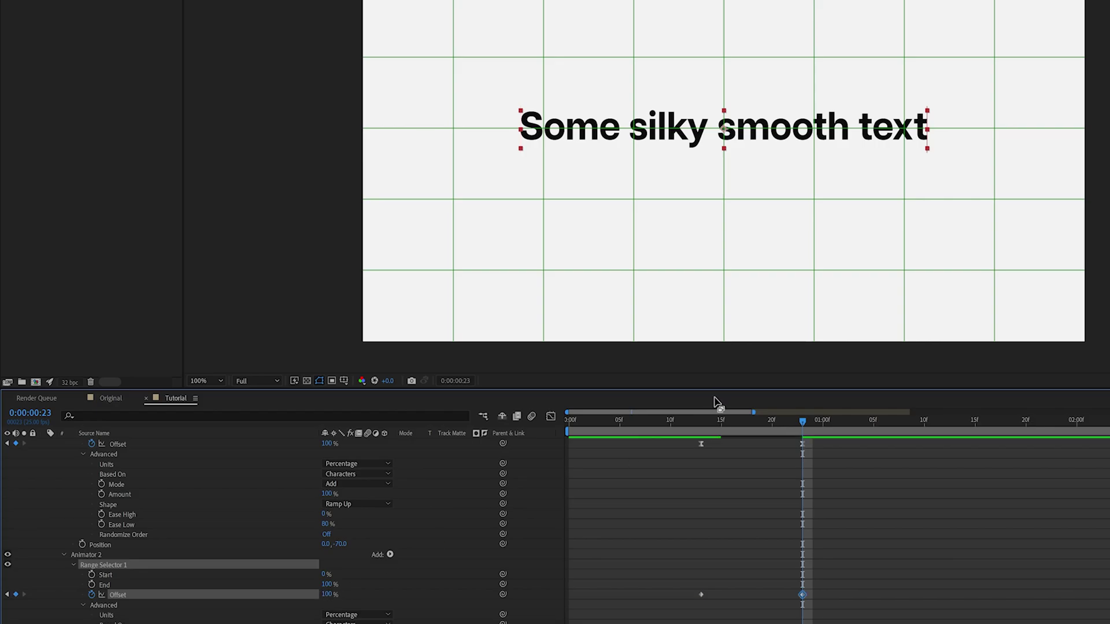
Set the second animator's Opacity to 0% and play the animation
left_click_drag(691, 422, 730, 422)
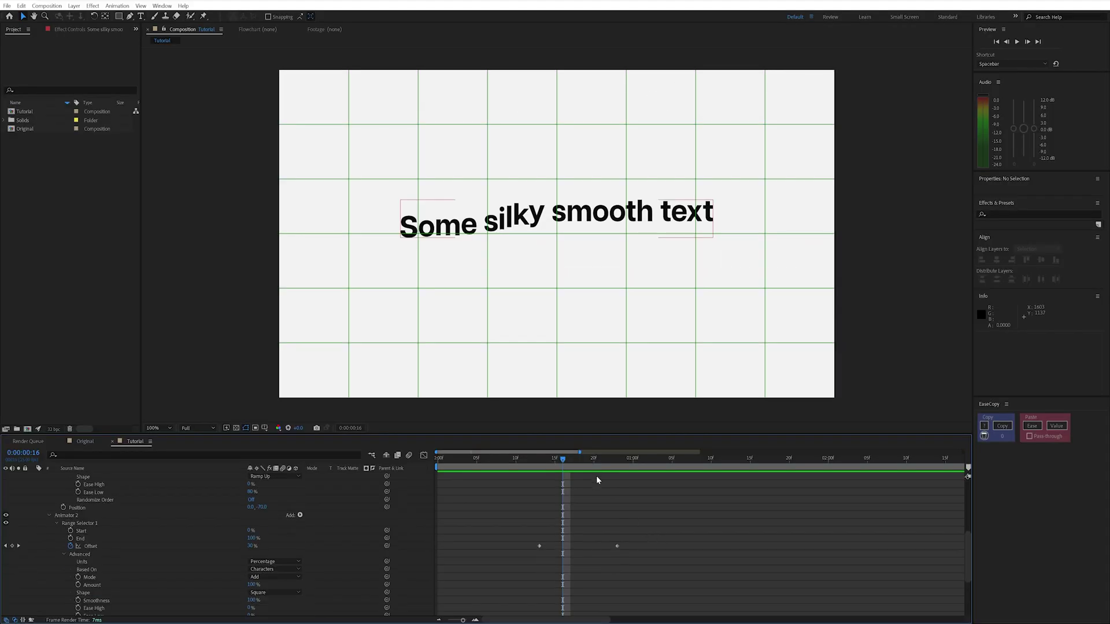
left_click(571, 459)
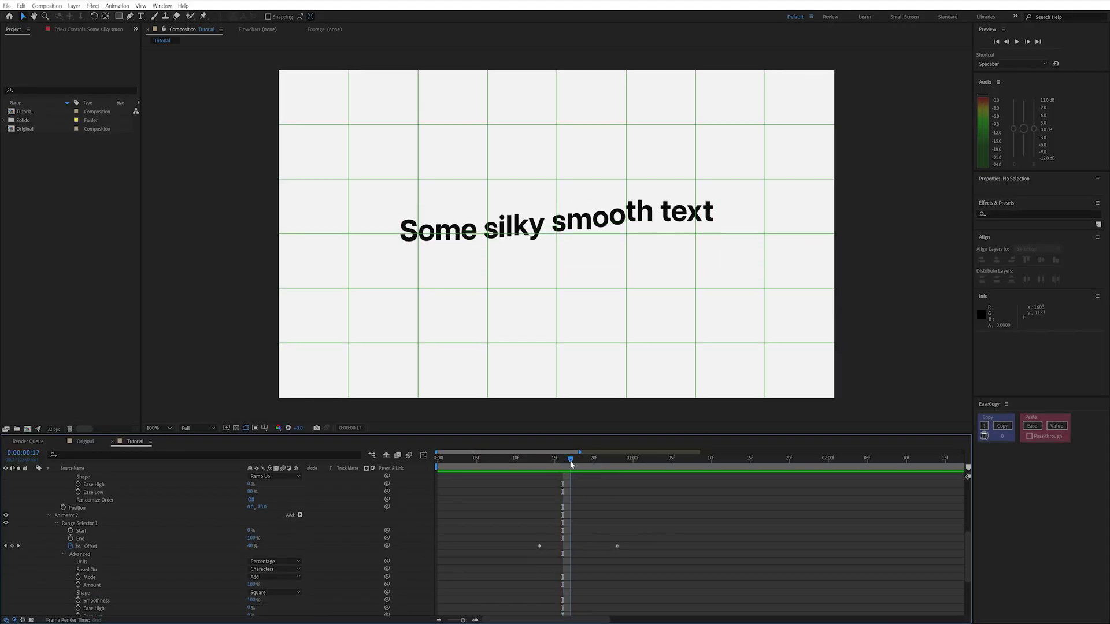
scroll(330, 558, "down", 2)
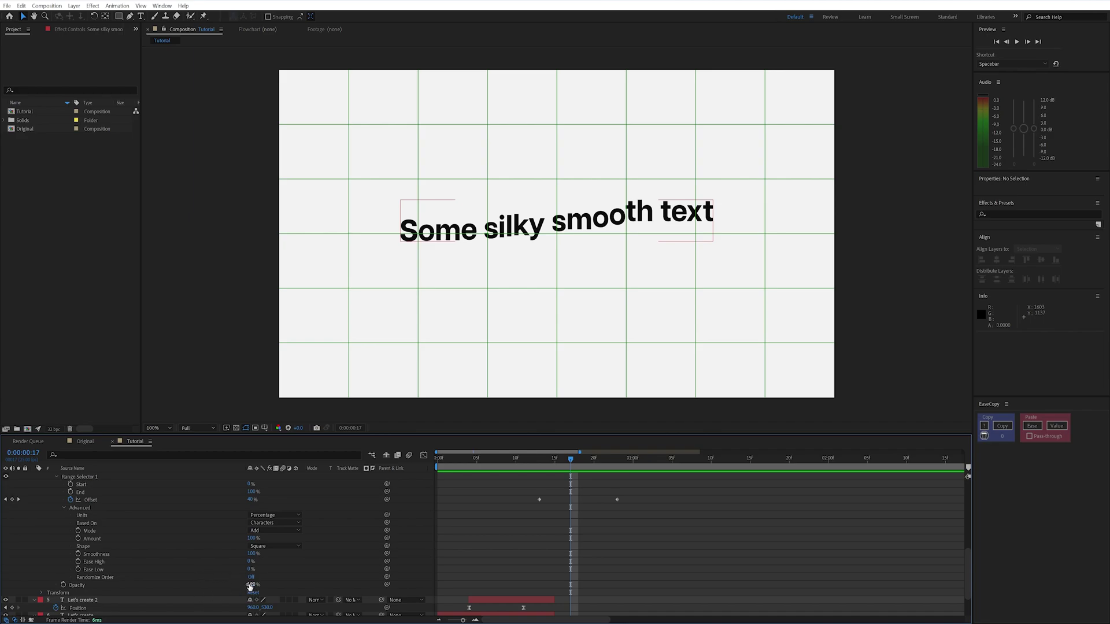
left_click(251, 586)
type("0")
key("Return")
key("space")
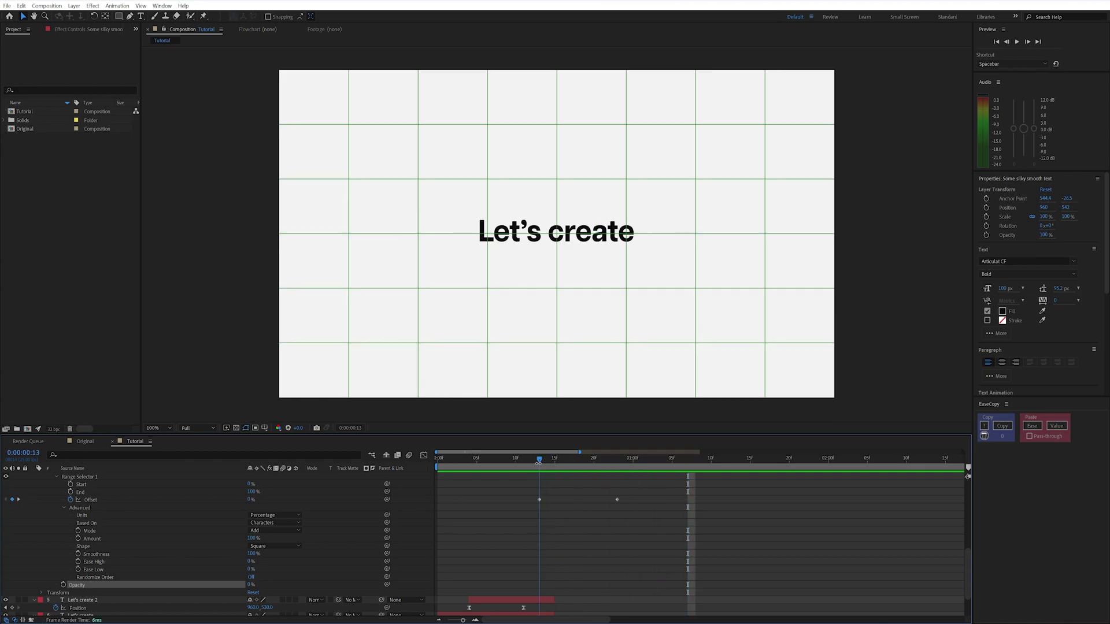
Try moving the opacity animator's last Offset keyframe earlier to 0:00:00:20 and preview the animation
left_click(594, 460)
mouse_move(594, 459)
left_mouse_down()
mouse_move(617, 463)
mouse_move(585, 467)
left_mouse_up()
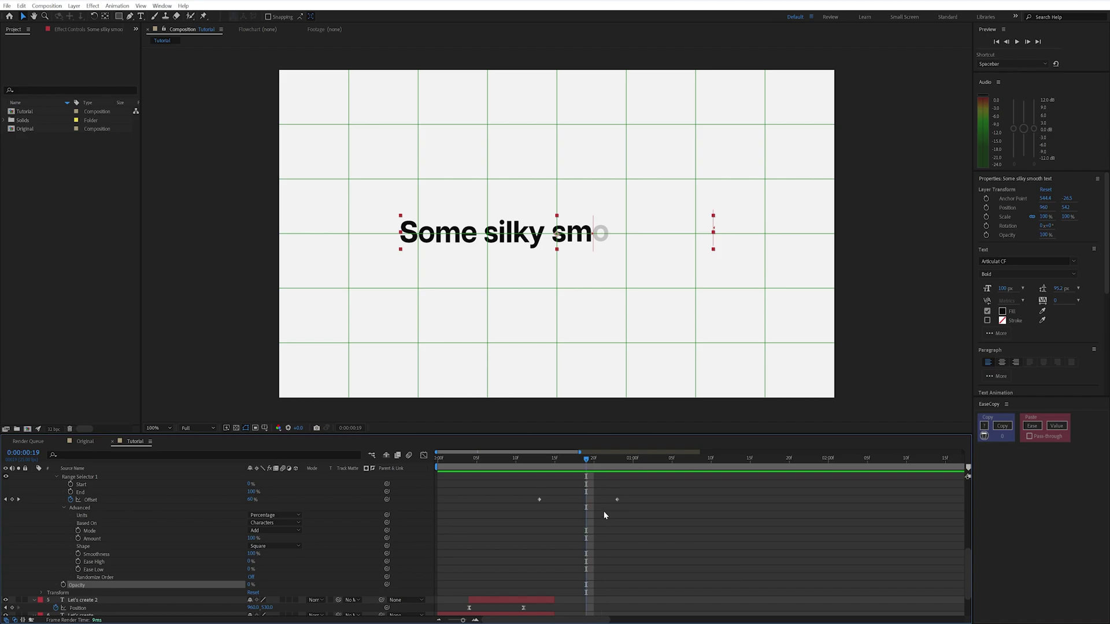
left_click_drag(617, 501, 562, 469)
key("space")
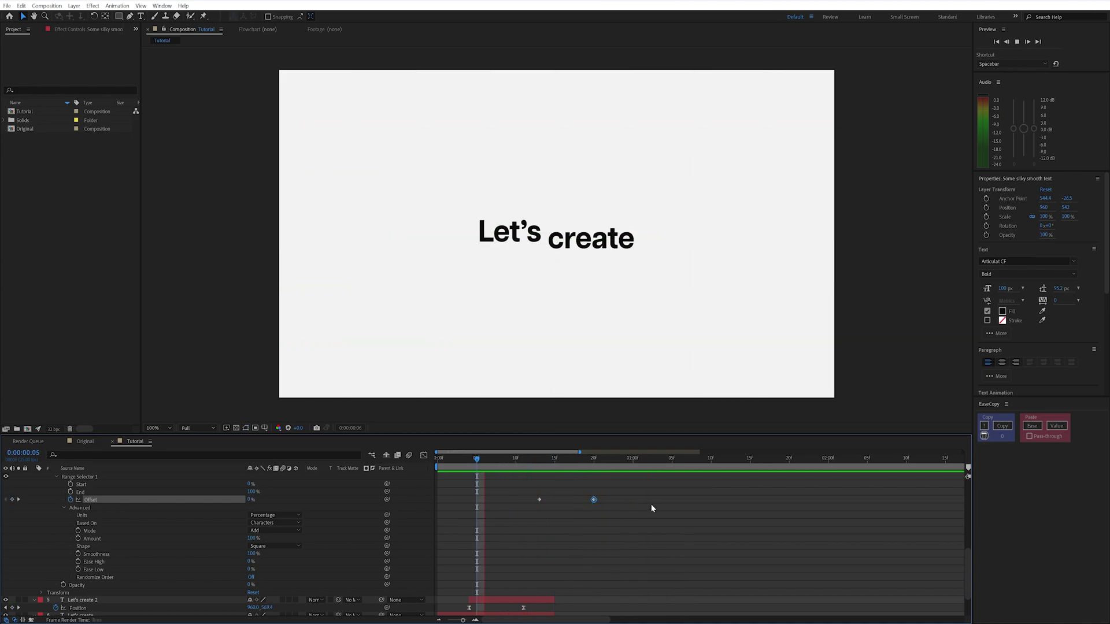
key("space")
key("space")
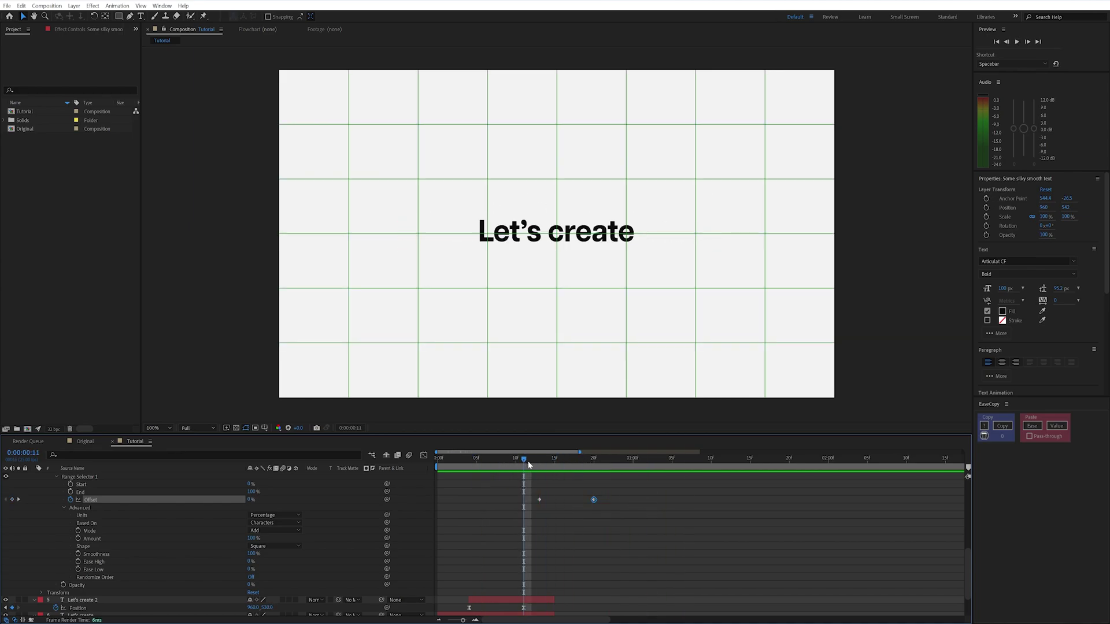
Show only the keyframed properties of the layers and preview the text animation from 0:00:00:13
key("u")
key("space")
key("j")
key("j")
key("j")
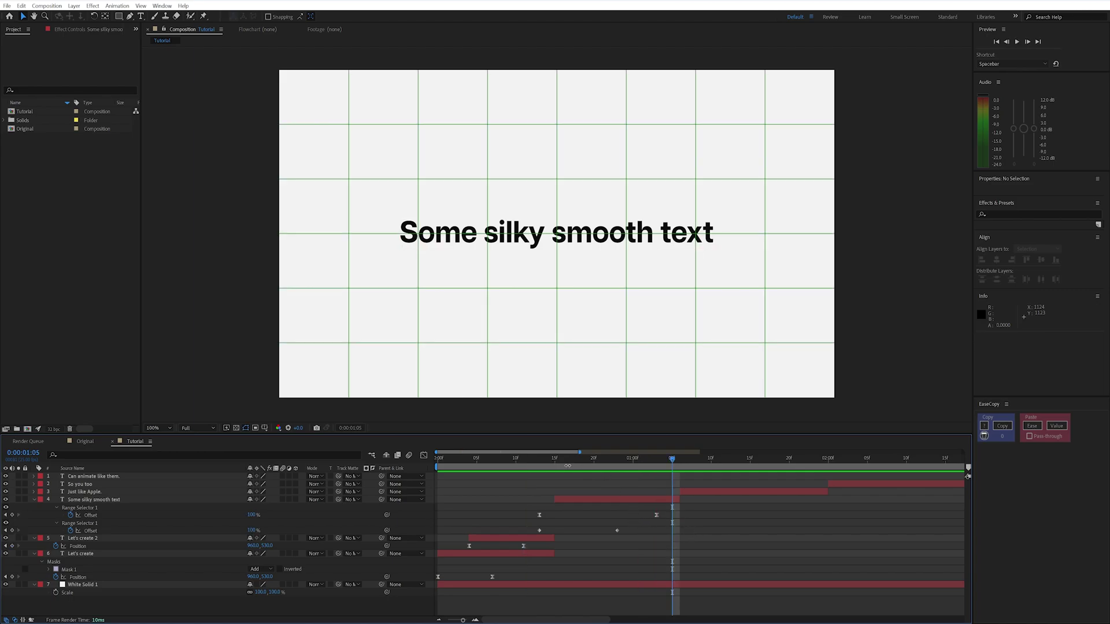
key("space")
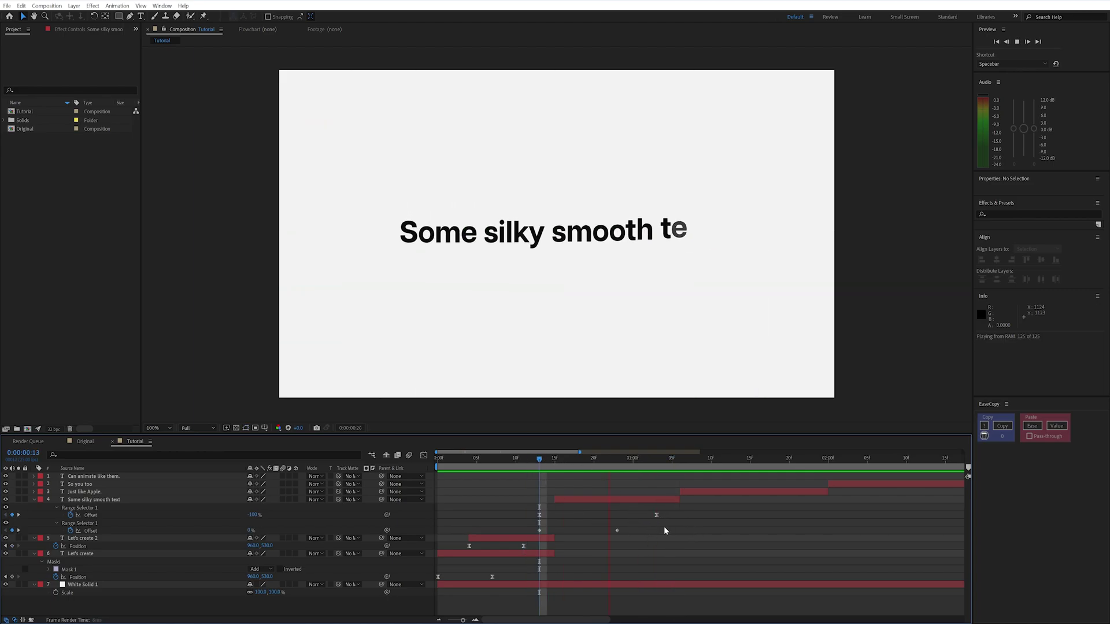
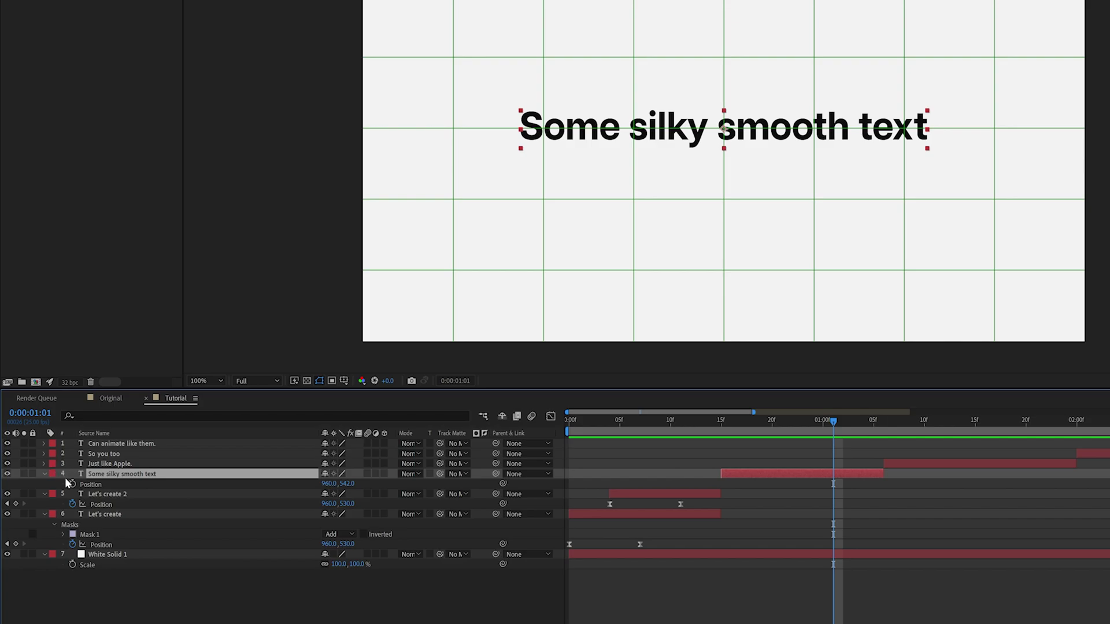
Keyframe the "Some silky smooth text" layer's Position at 0:00:01:01 and again at 0:00:01:11 with Y increased by 70 to 612
left_click(72, 483)
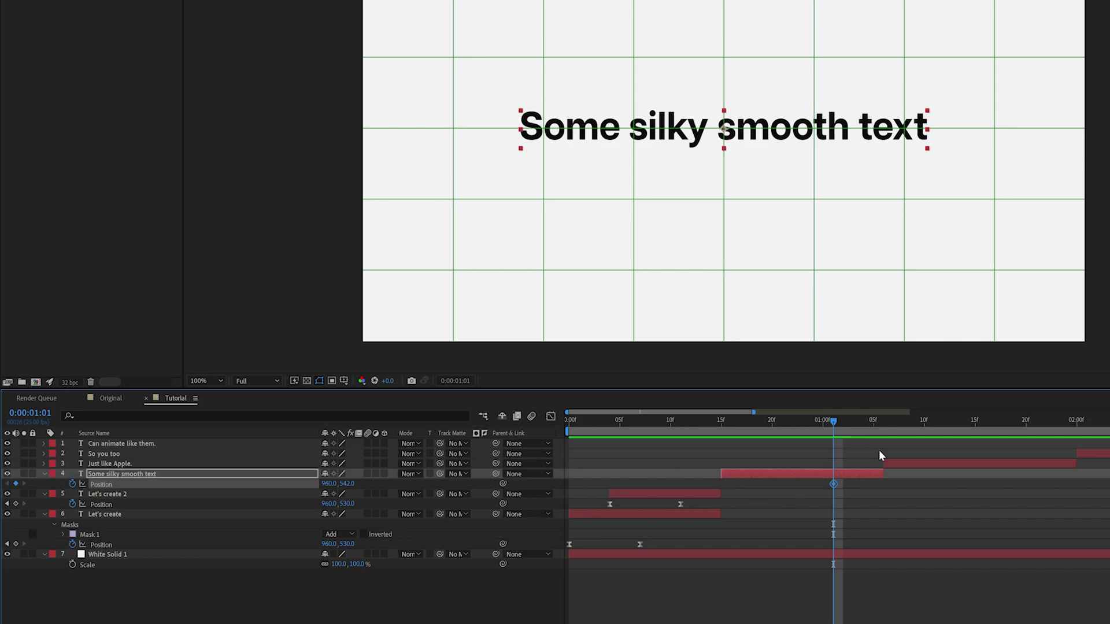
key("shift+Page_Down")
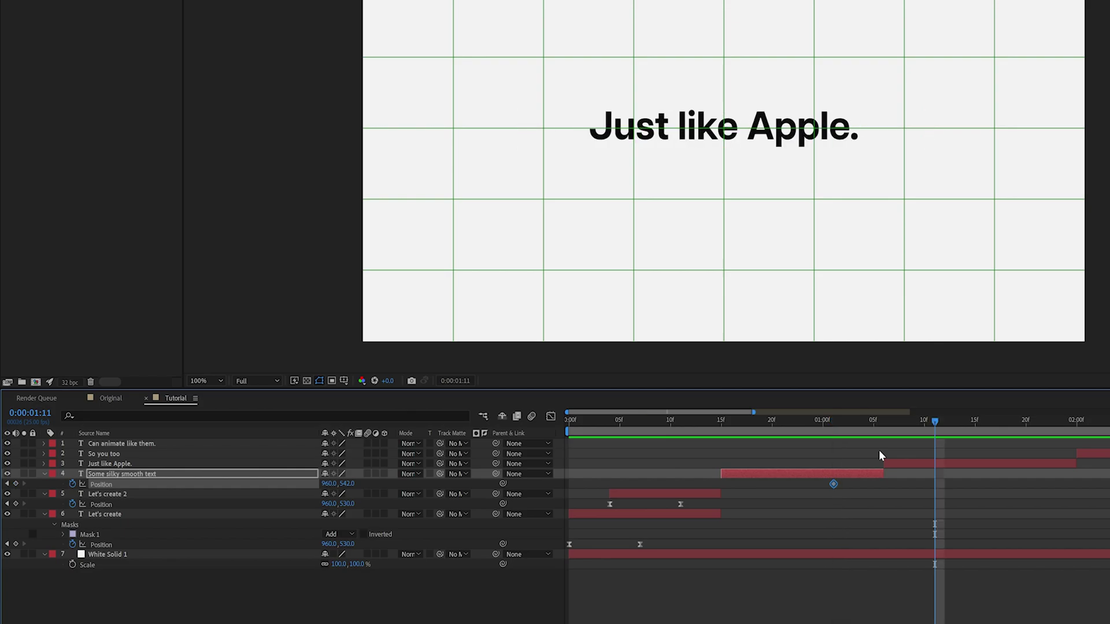
left_click(347, 484)
type("+70")
key("Return")
Apply Easy Ease to both Position keyframes of "Some silky smooth text" and reshape their easing curve in the Graph Editor
left_click(1050, 501)
left_click_drag(996, 501, 828, 484)
key("F9")
left_click(550, 416)
left_click_drag(748, 548, 852, 602)
left_click(550, 416)
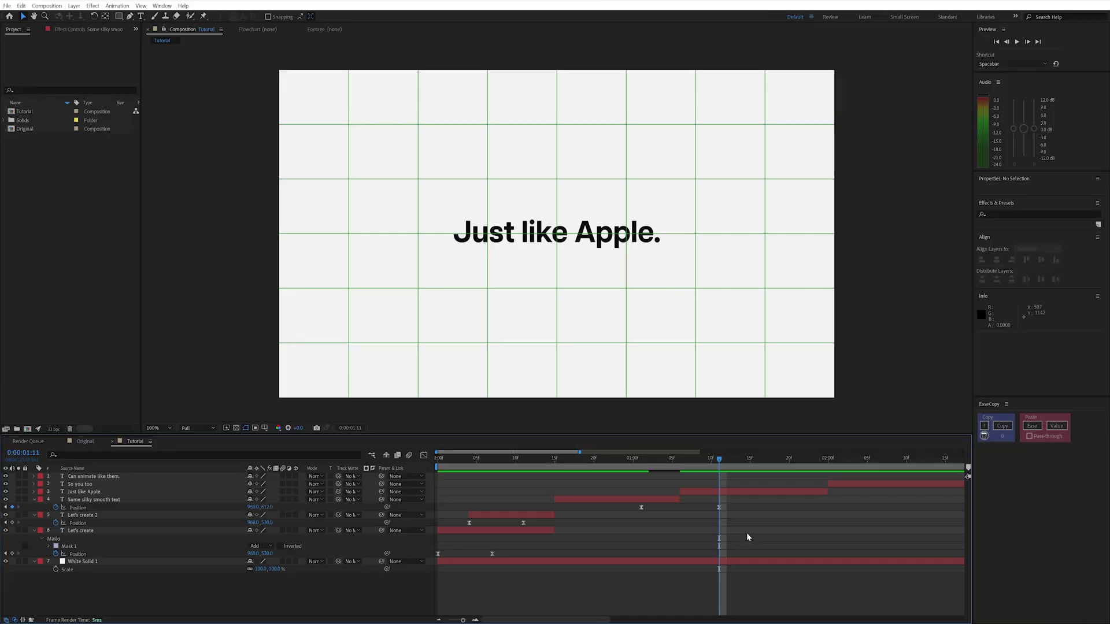
Parent the "Just like Apple." layer to "Some silky smooth text" at 0:00:01:11 and preview the transition
mouse_move(719, 460)
left_mouse_down()
mouse_move(624, 463)
mouse_move(719, 460)
left_mouse_up()
left_click(731, 492)
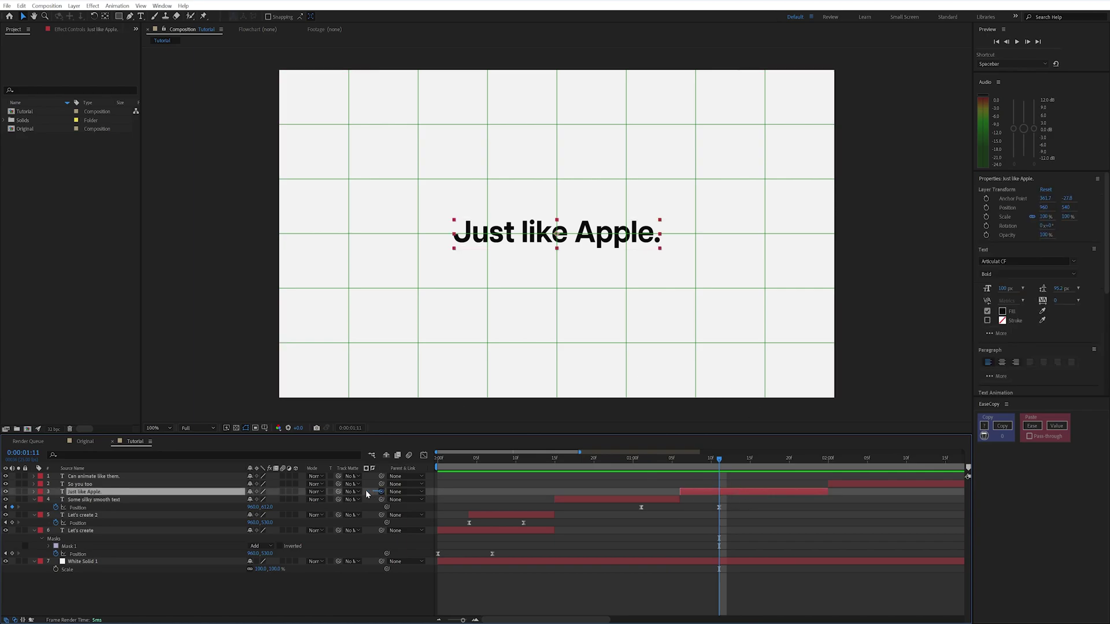
left_click_drag(366, 493, 116, 505)
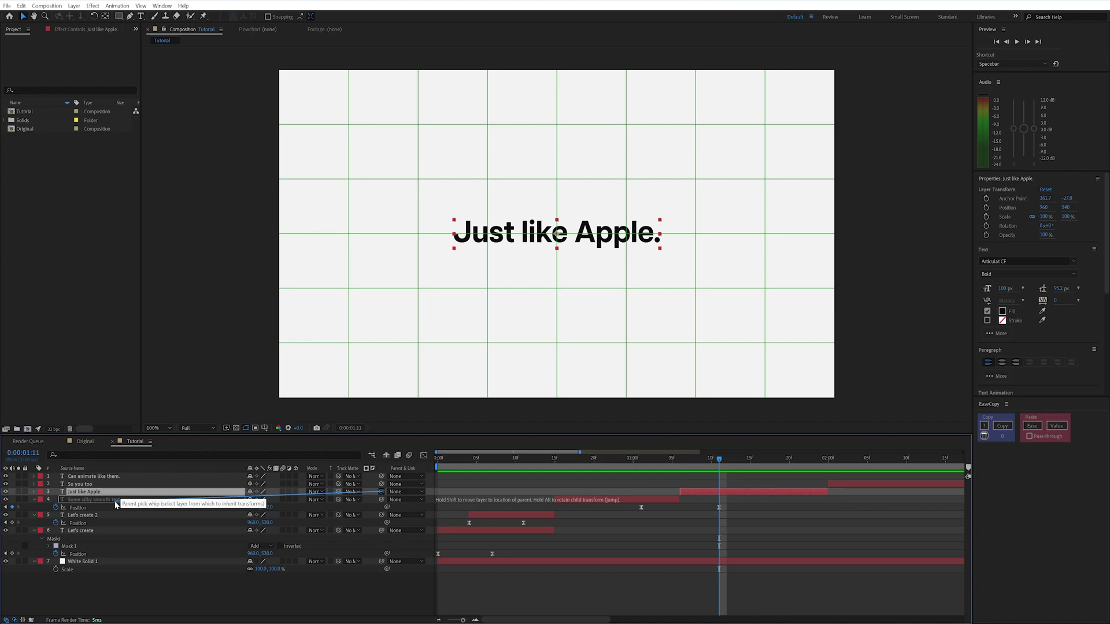
left_click_drag(116, 505, 116, 501)
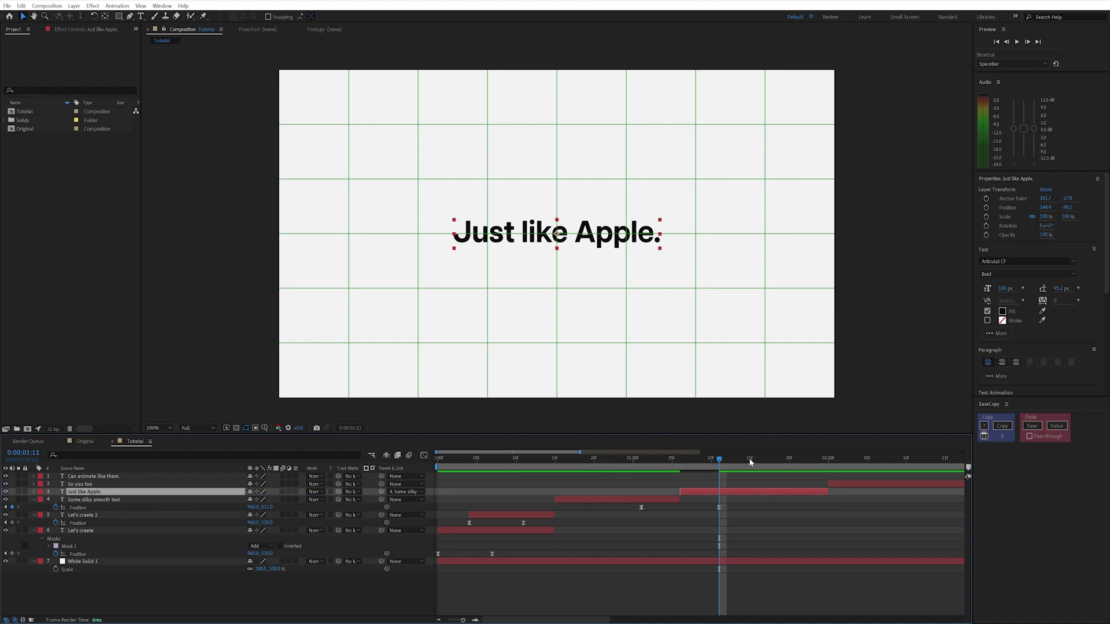
left_click_drag(721, 462, 617, 462)
key("space")
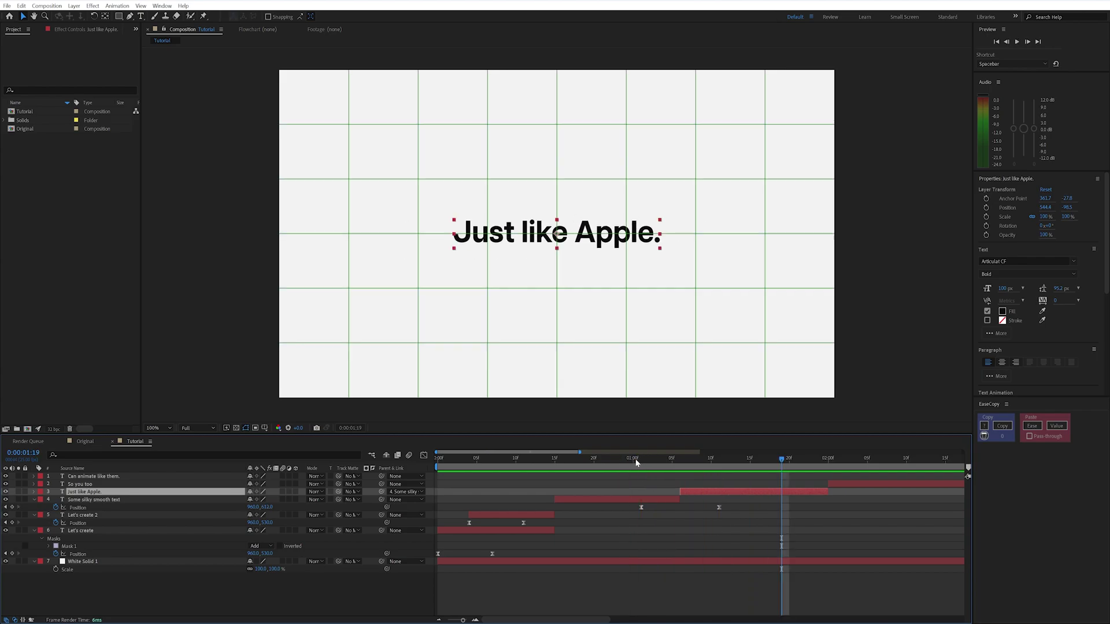
left_click(634, 460)
key("space")
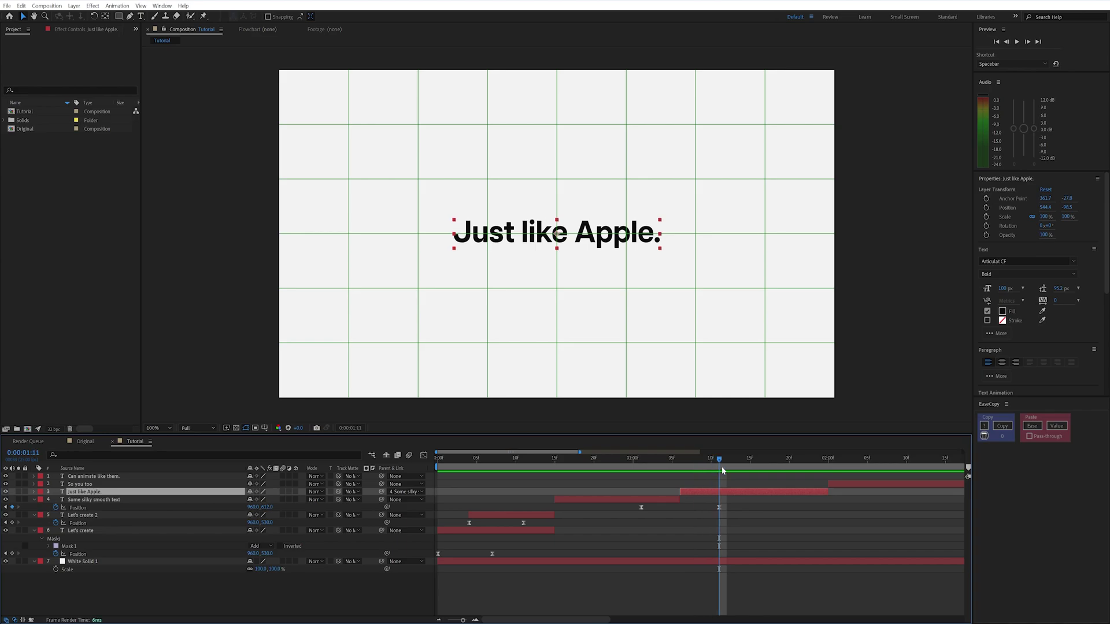
Step back to 0:00:01:07 and add a Position keyframe there on the "Some silky smooth text" layer
left_click(739, 509)
left_click(752, 520)
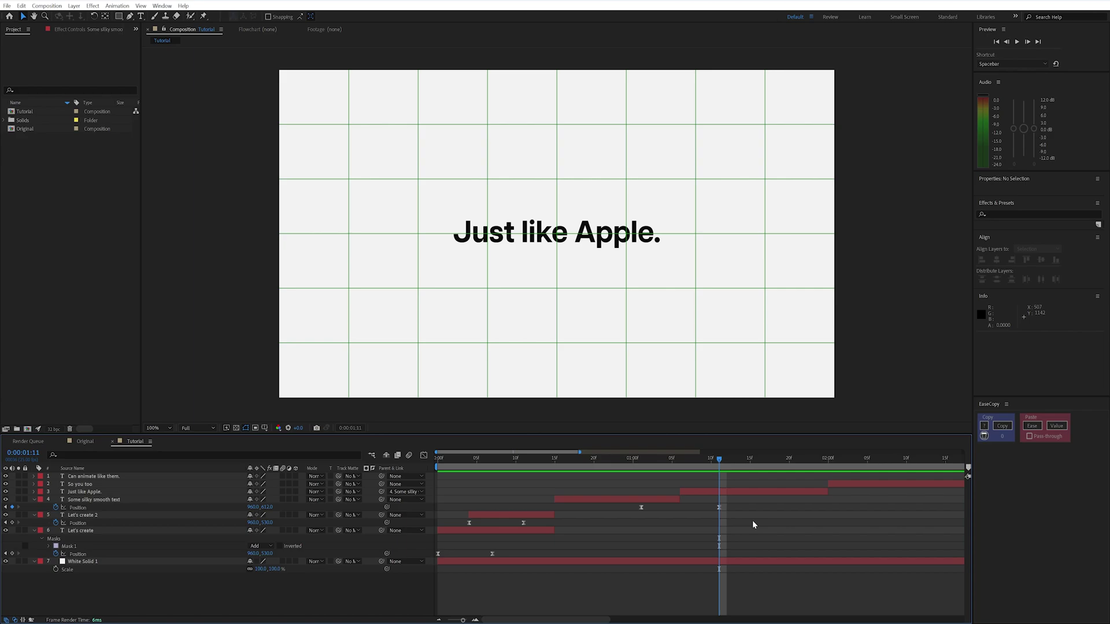
key("Page_Up")
key("Page_Up")
key("Page_Up")
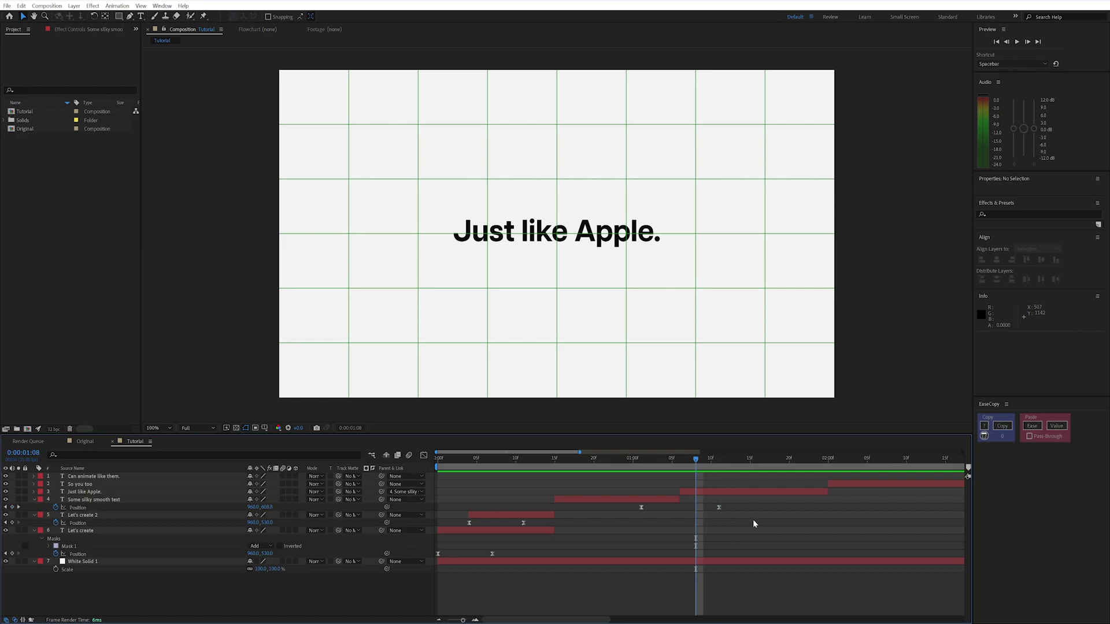
key("Page_Up")
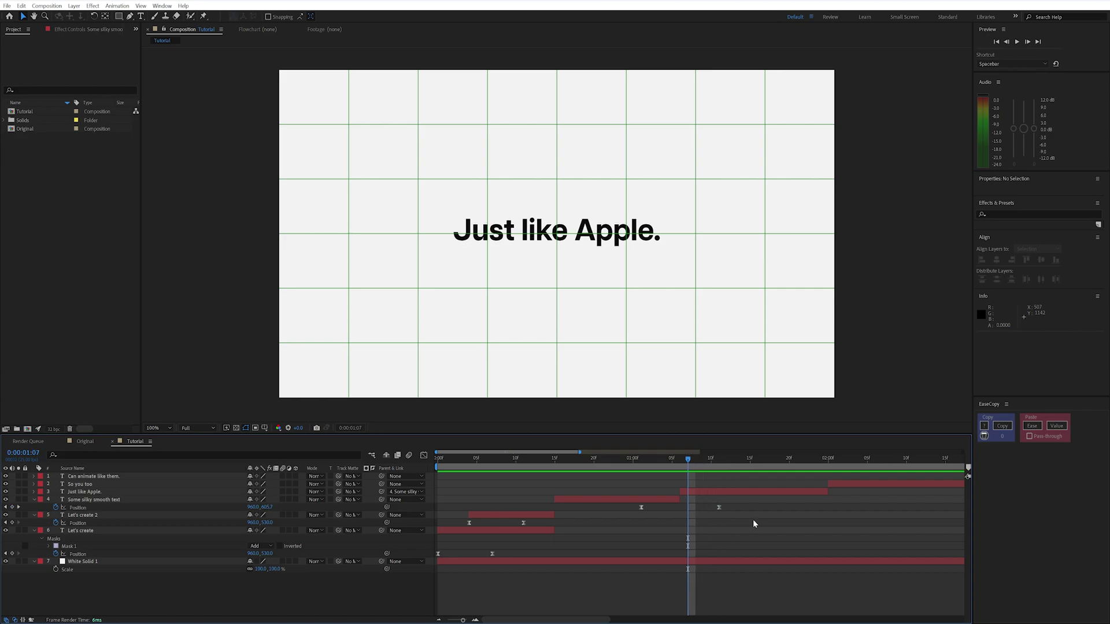
left_click(12, 524)
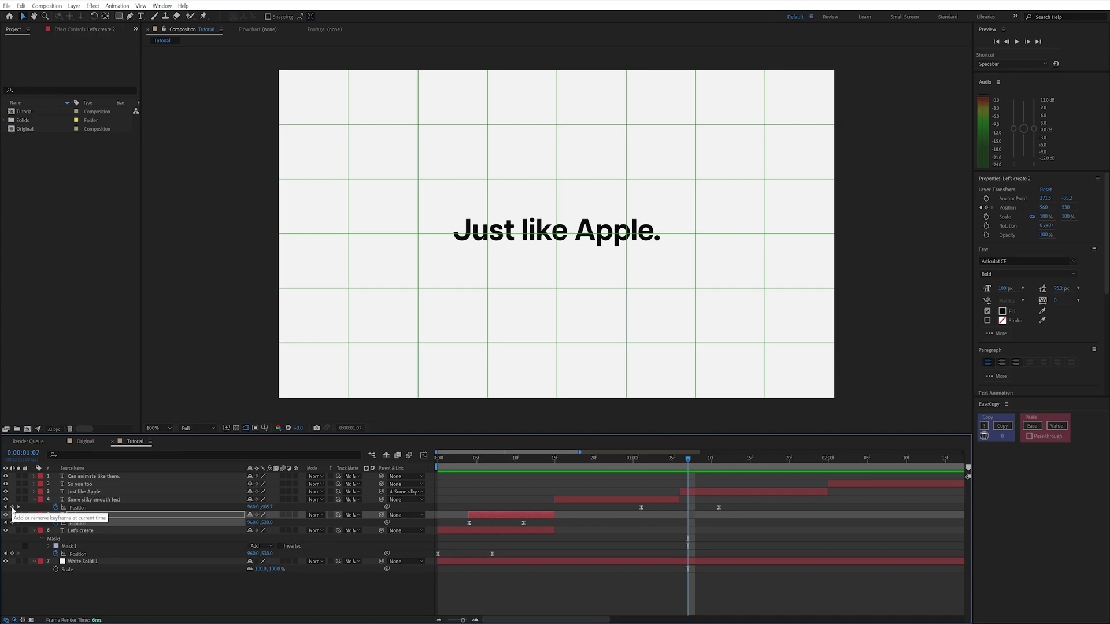
left_click(12, 507)
left_click(745, 522)
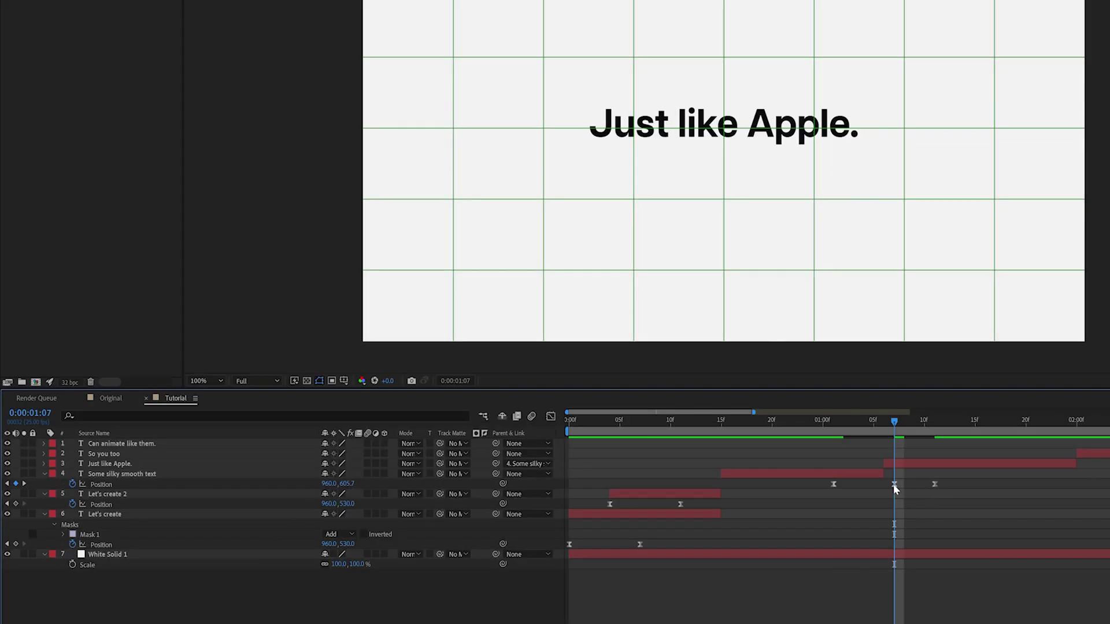
Move the last Position keyframe to 0:00:01:23 and the middle one to 0:00:01:11
left_click_drag(894, 485, 928, 487)
left_click(934, 421)
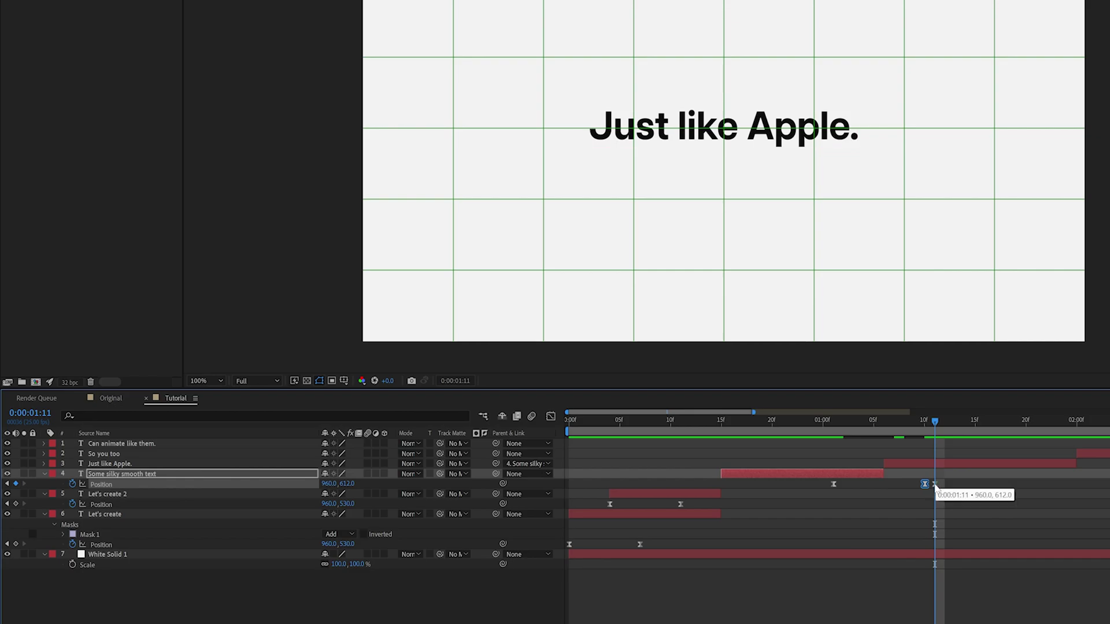
left_click_drag(935, 487, 1059, 497)
left_click_drag(925, 483, 935, 484)
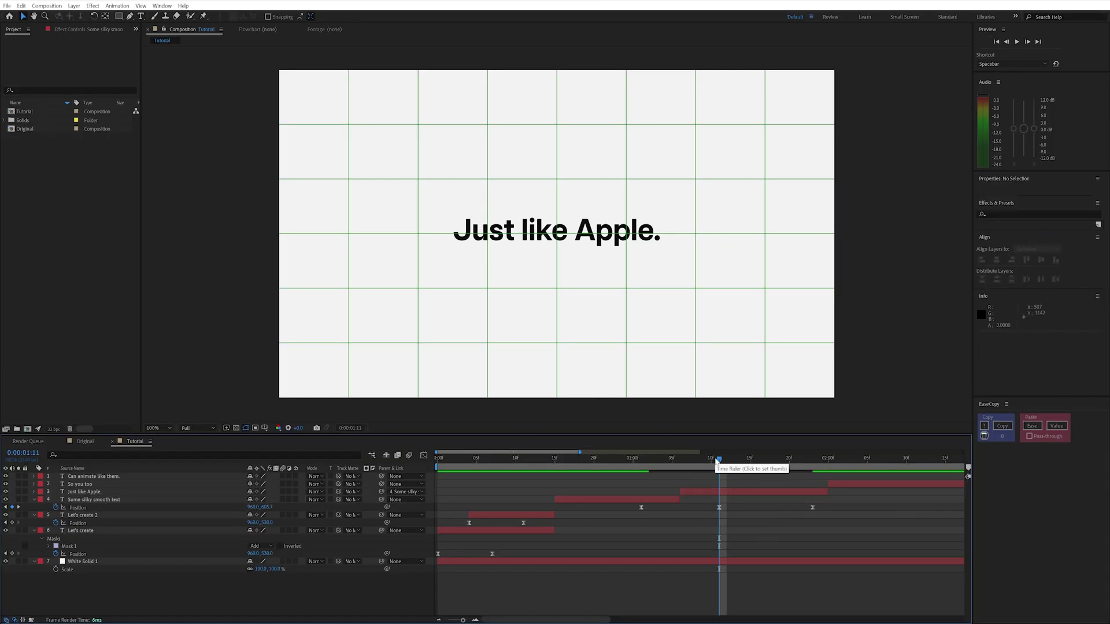
Preview the retimed move from "Some silky smooth text" to "Just like Apple." and scrub to 0:00:01:20
left_click_drag(717, 463, 639, 474)
key("space")
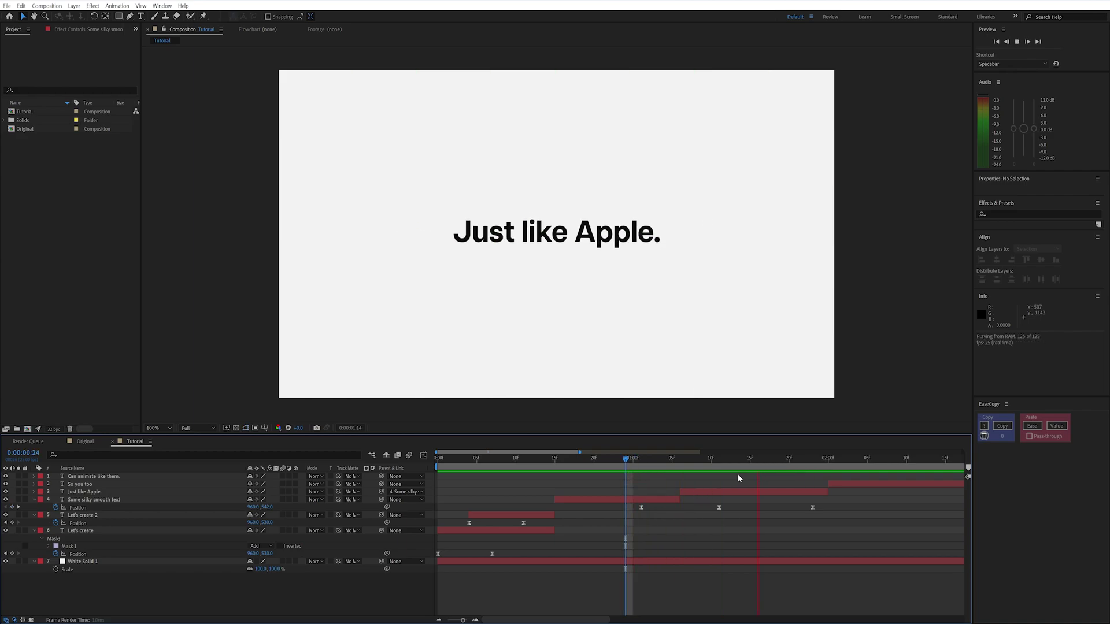
key("space")
key("space")
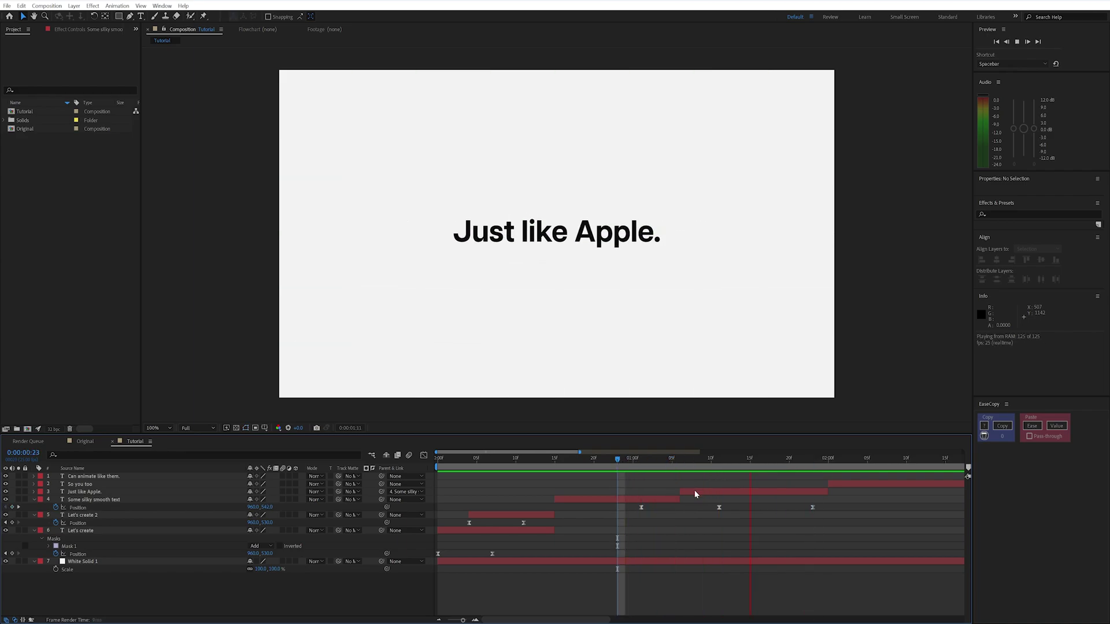
left_click_drag(718, 461, 789, 461)
key("space")
key("space")
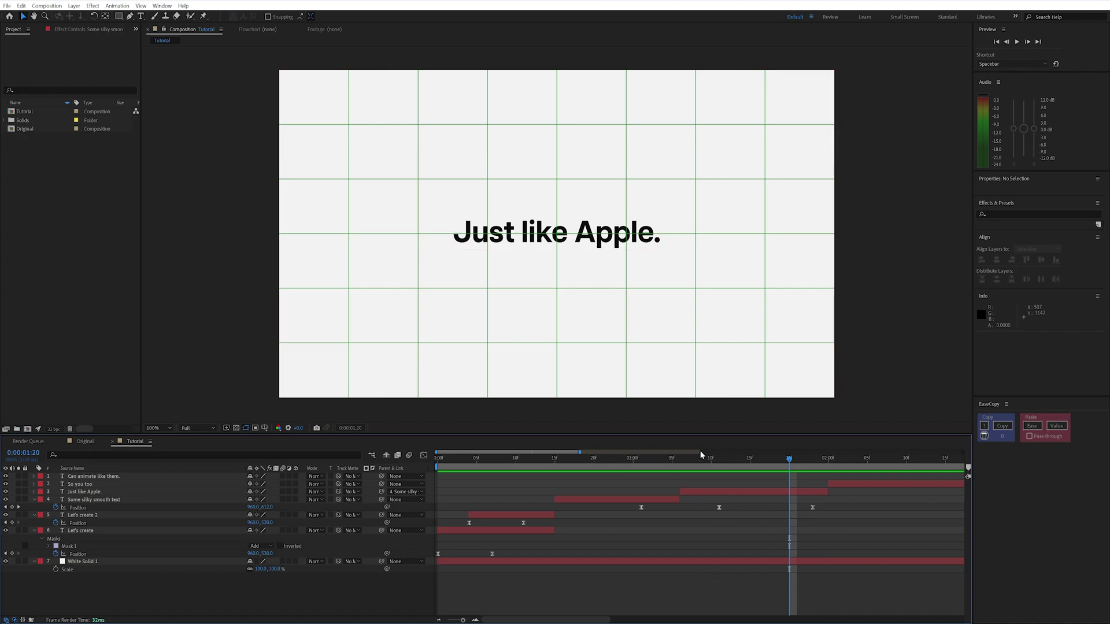
Split the "White Solid 1" background layer at 0:00:01:06, where "Just like Apple." starts
left_click(683, 460)
left_click(691, 562)
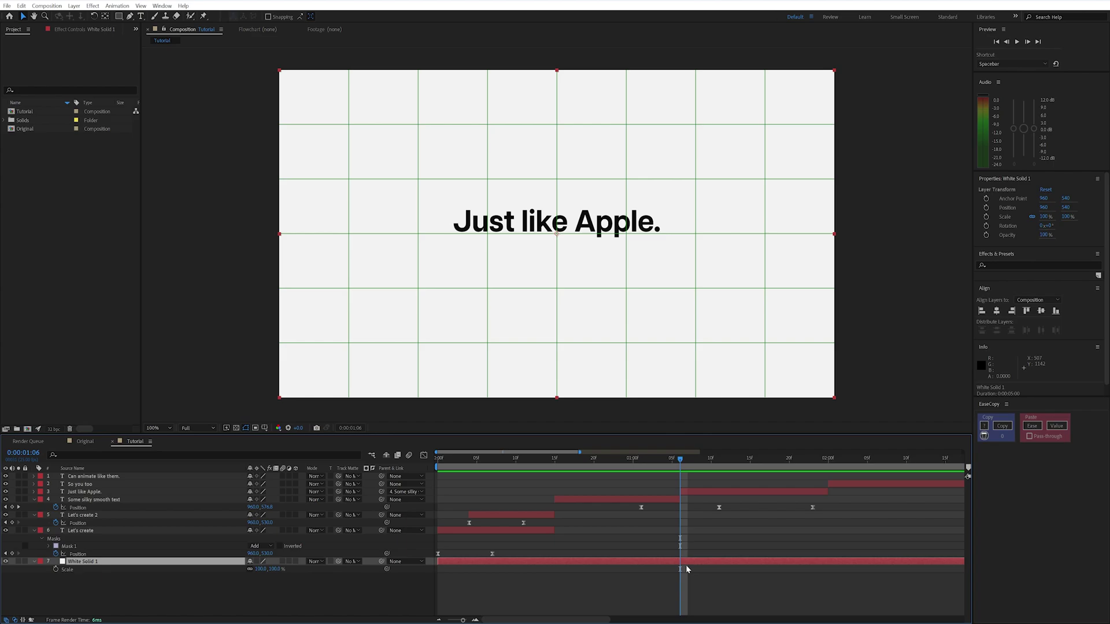
key("ctrl+shift+d")
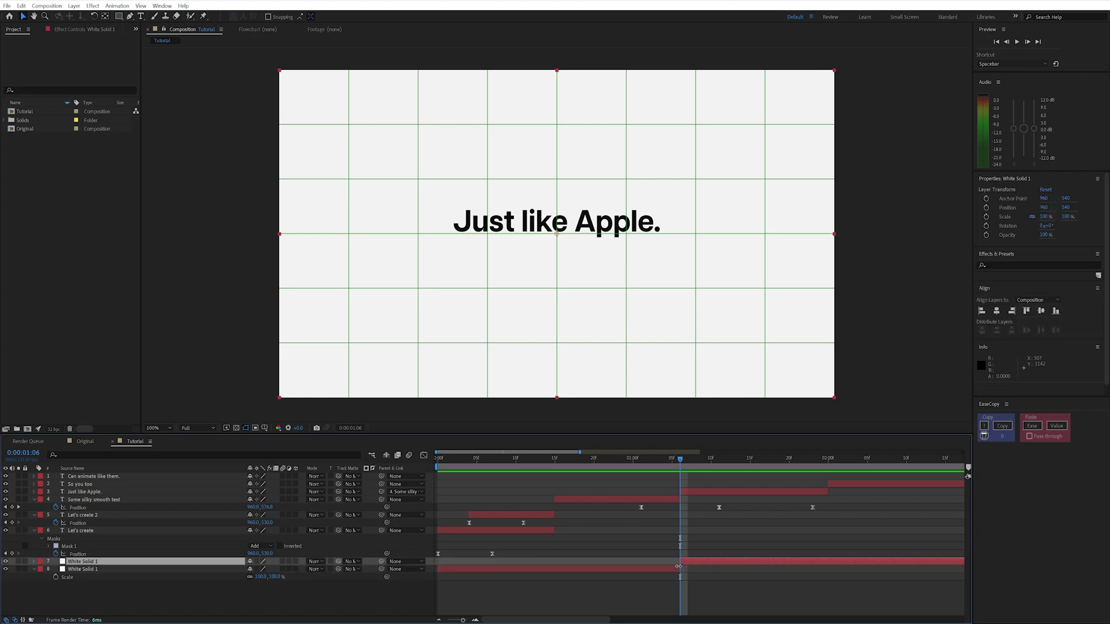
Recolour the second part of the split background as a new near-black solid with 5% brightness
key("ctrl+shift+y")
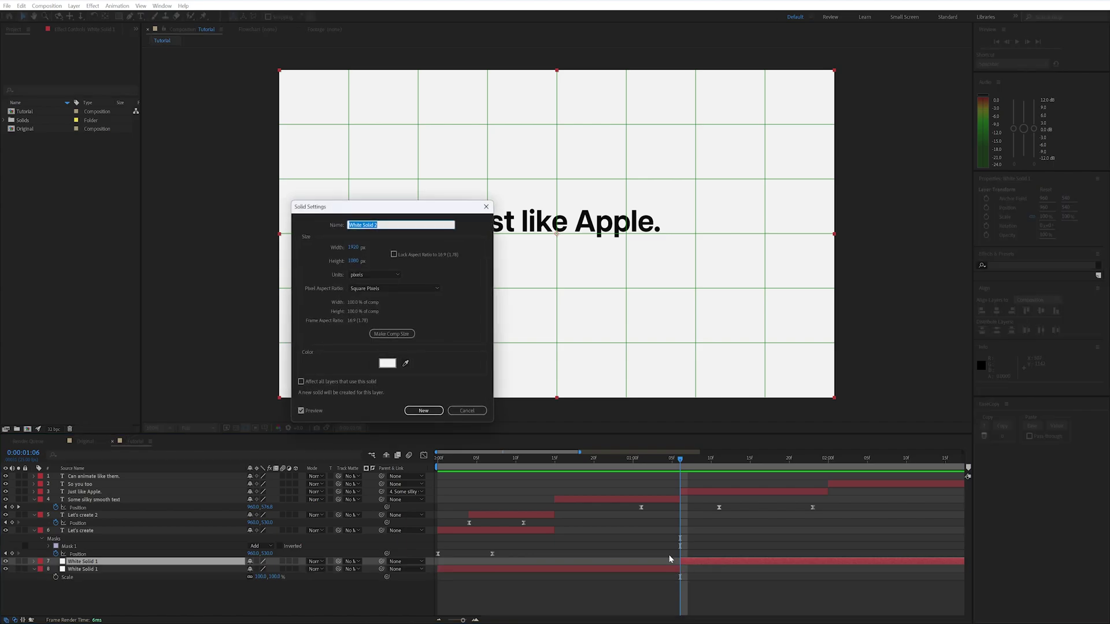
left_click_drag(420, 207, 579, 177)
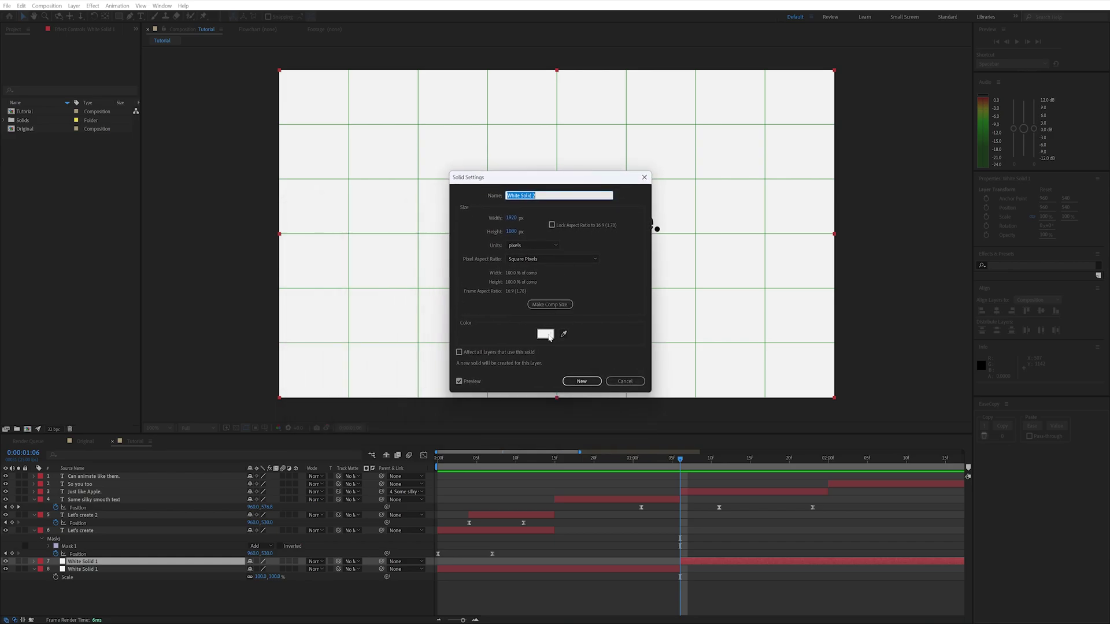
left_click(545, 334)
left_click(862, 267)
type("5")
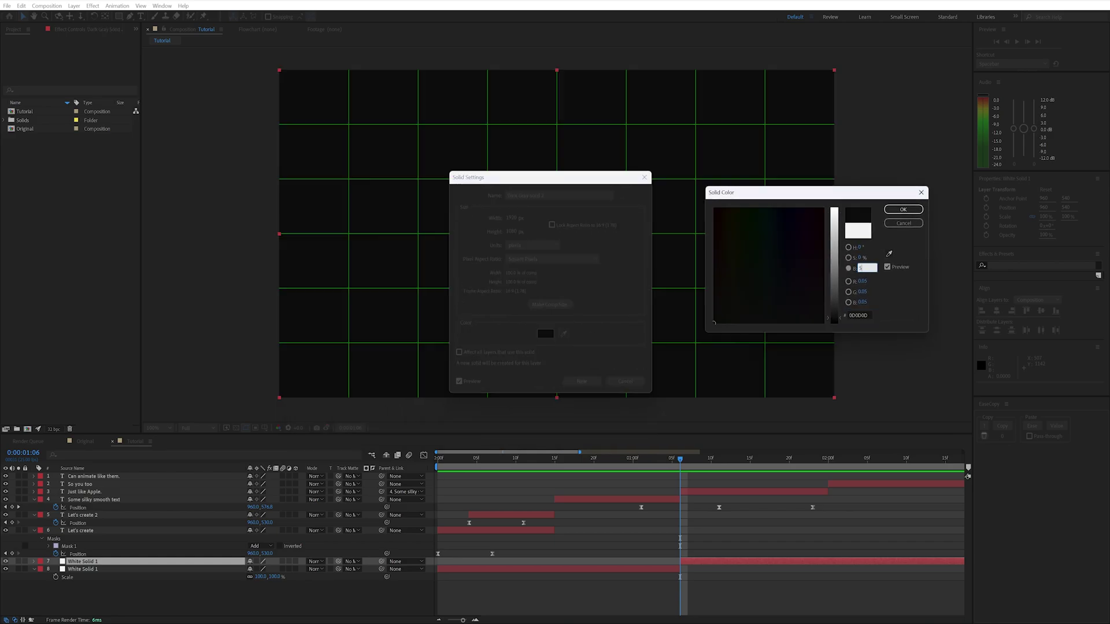
key("Return")
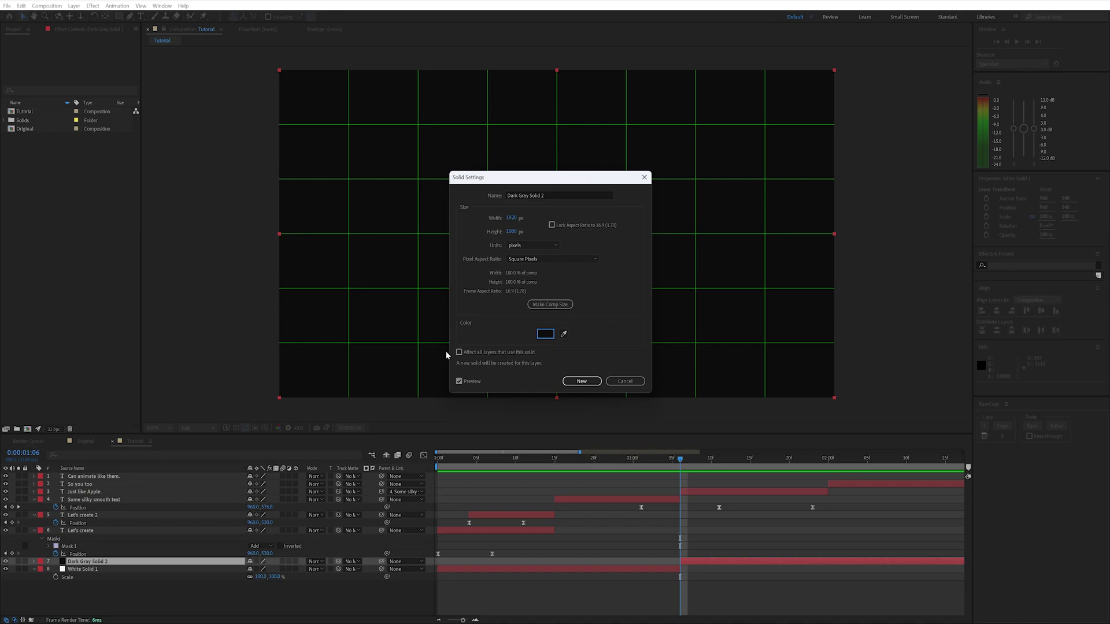
left_click(582, 381)
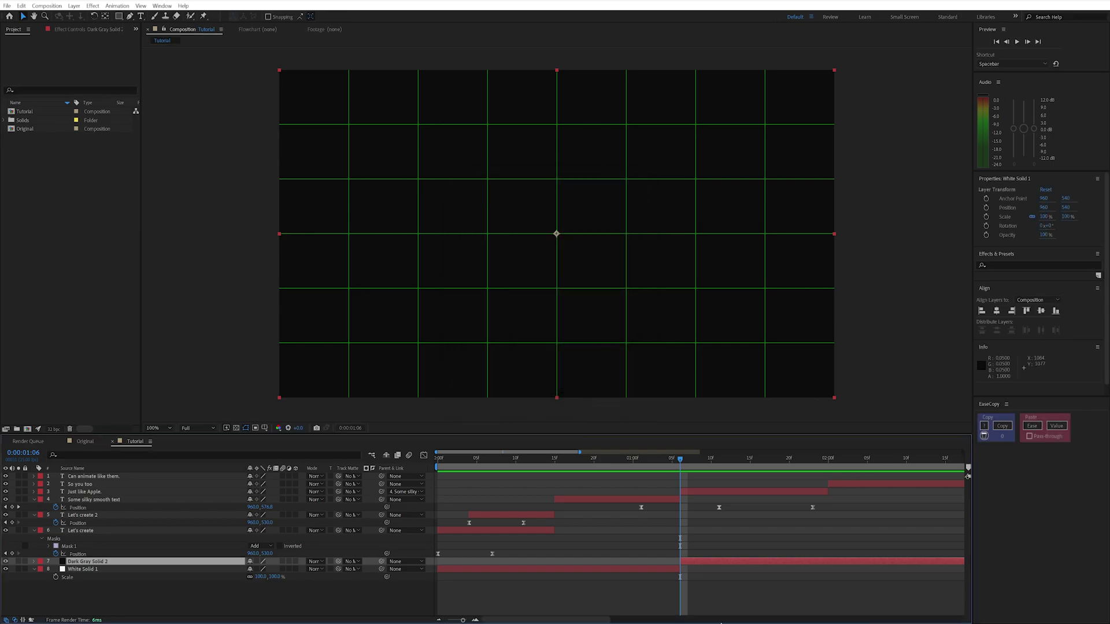
Set the fill of the "Just like Apple." text to off-white F2F2F2
left_click(712, 491)
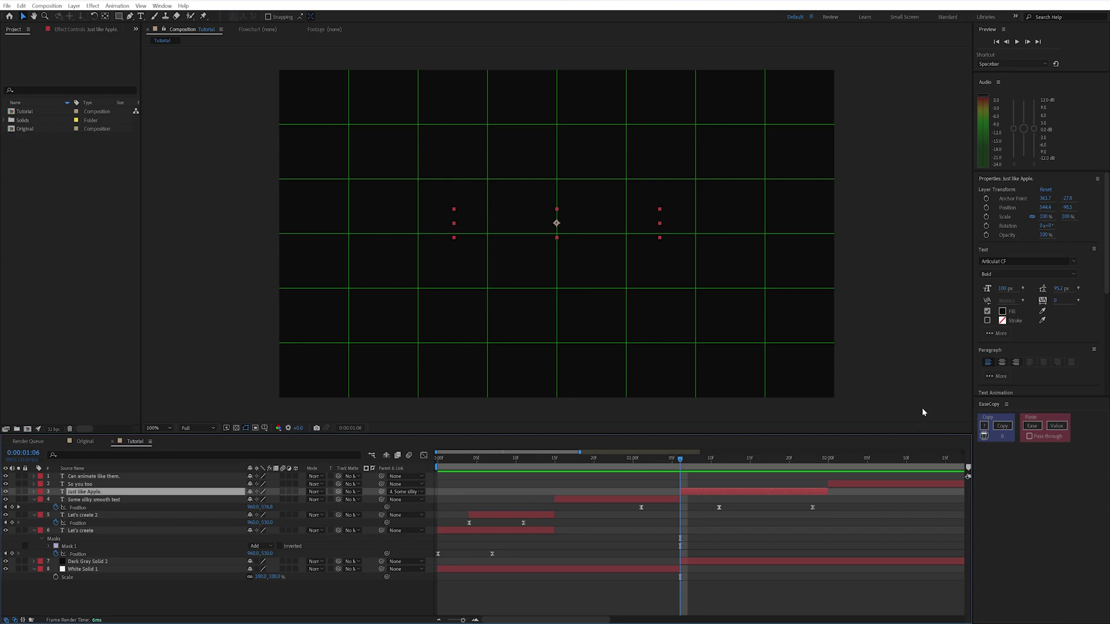
left_click(1003, 311)
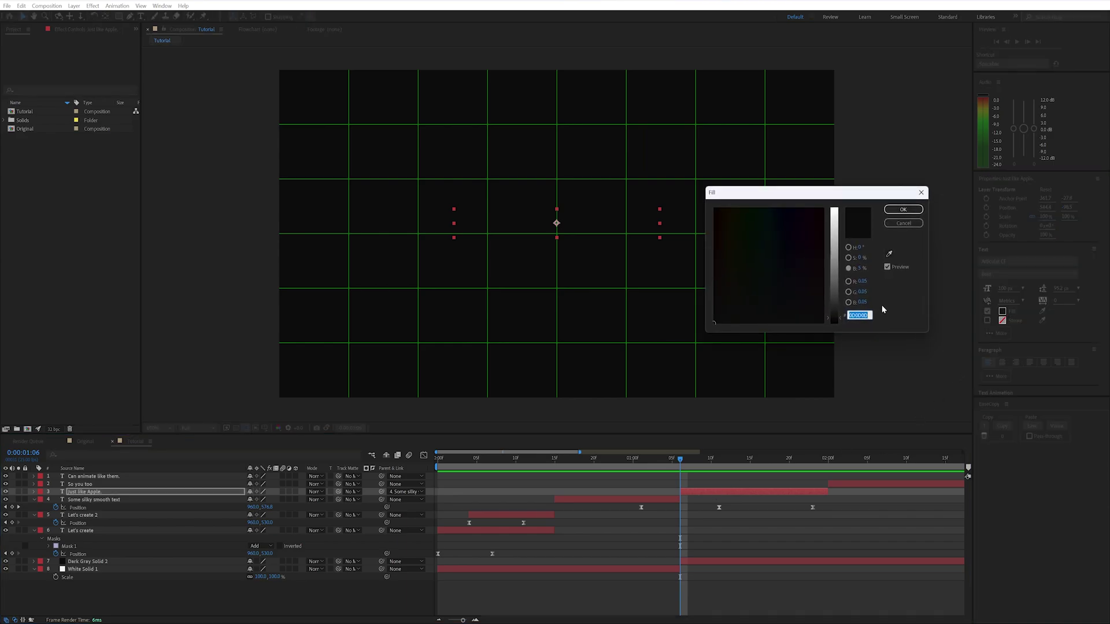
left_click(862, 269)
type("100")
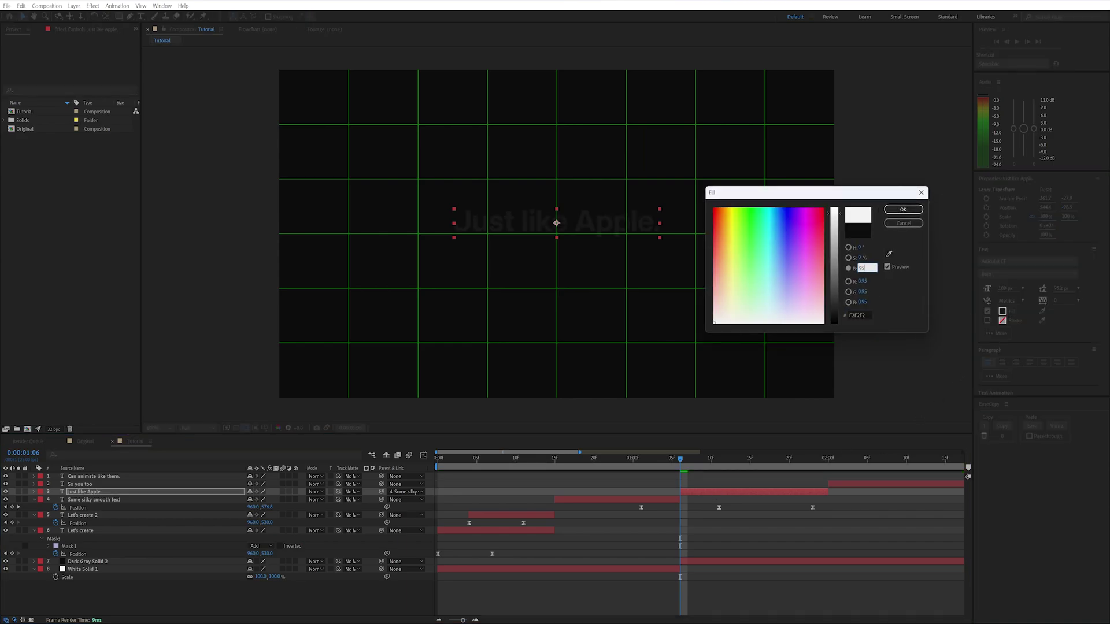
key("Return")
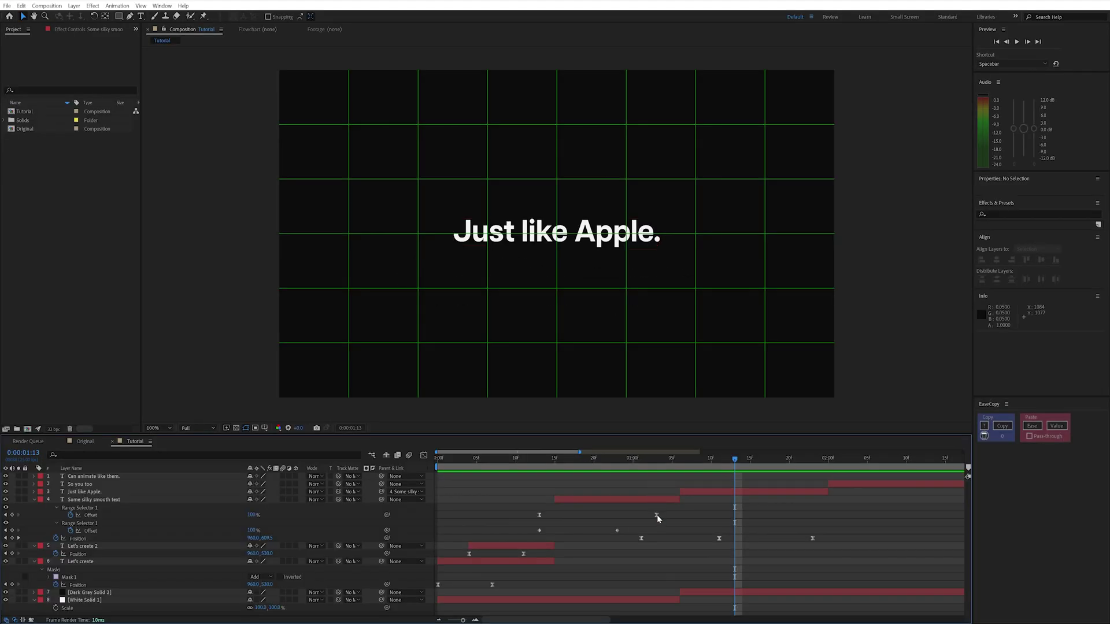
Move the end keyframe of the longer Offset animation on "Some silky smooth text" to 0:00:01:06 and preview it
left_click(657, 514)
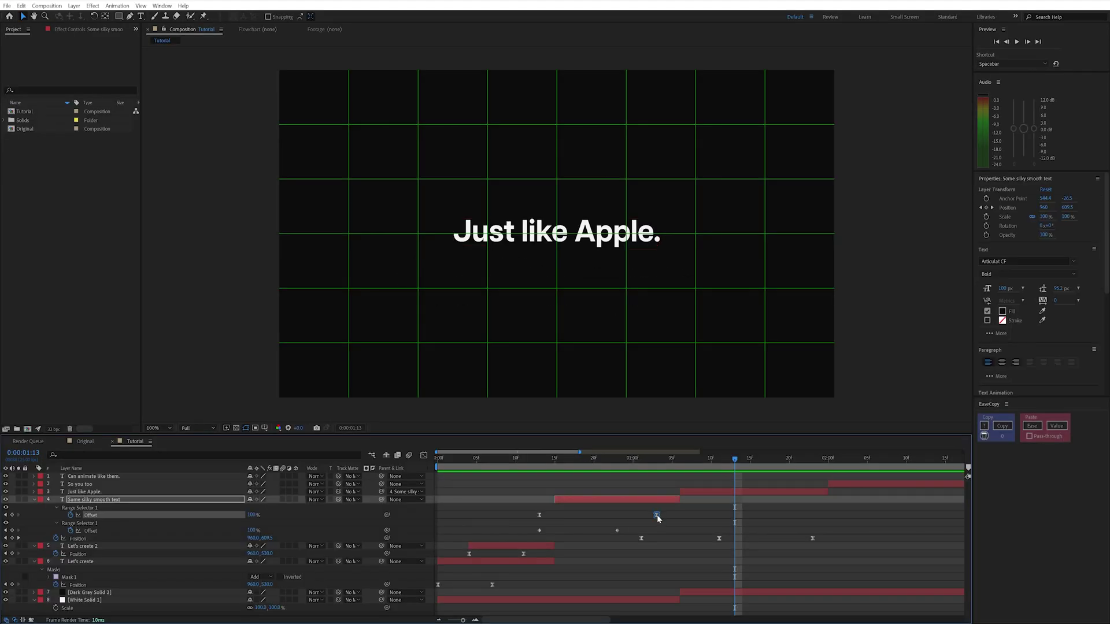
left_click_drag(657, 515, 681, 515)
key("space")
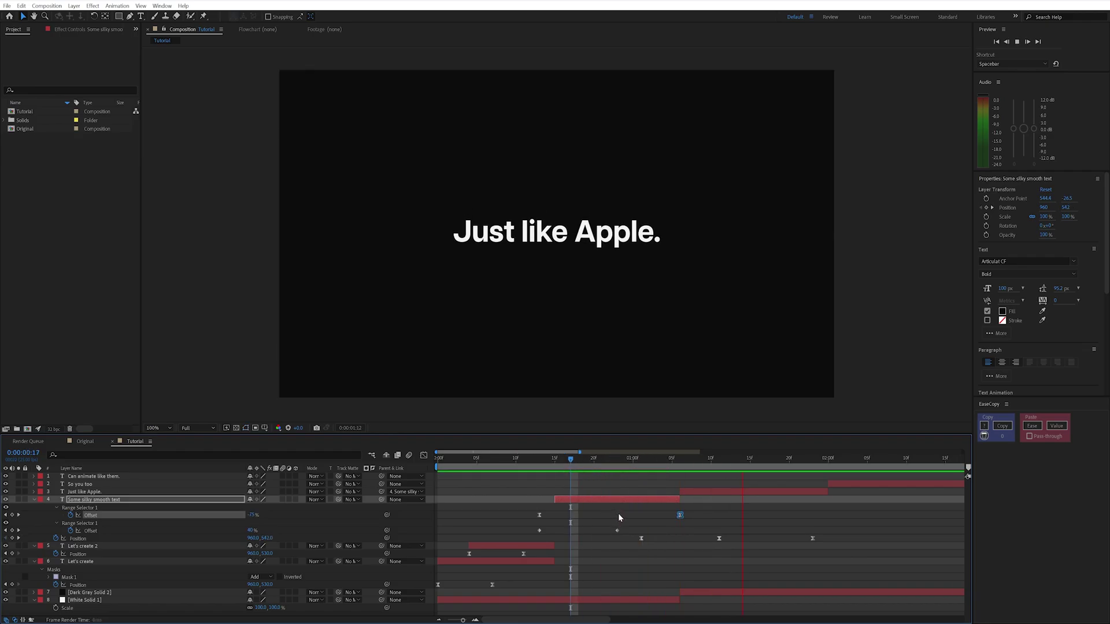
key("u")
Set the fill brightness of the "So you too" text to 95%
key(";")
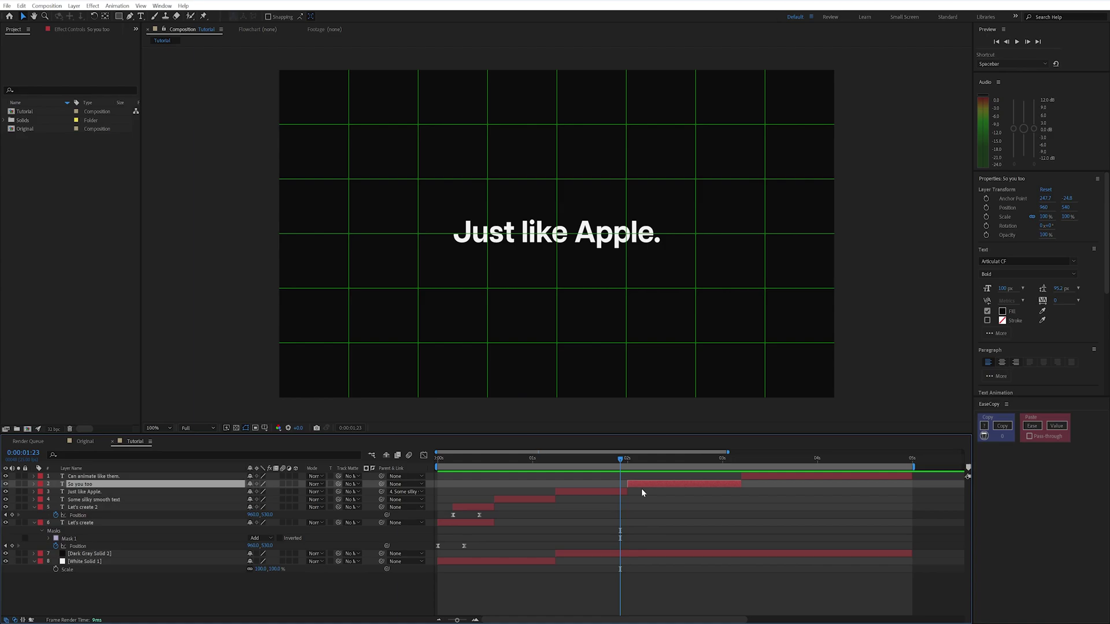
left_click(641, 487)
left_click_drag(630, 461, 653, 460)
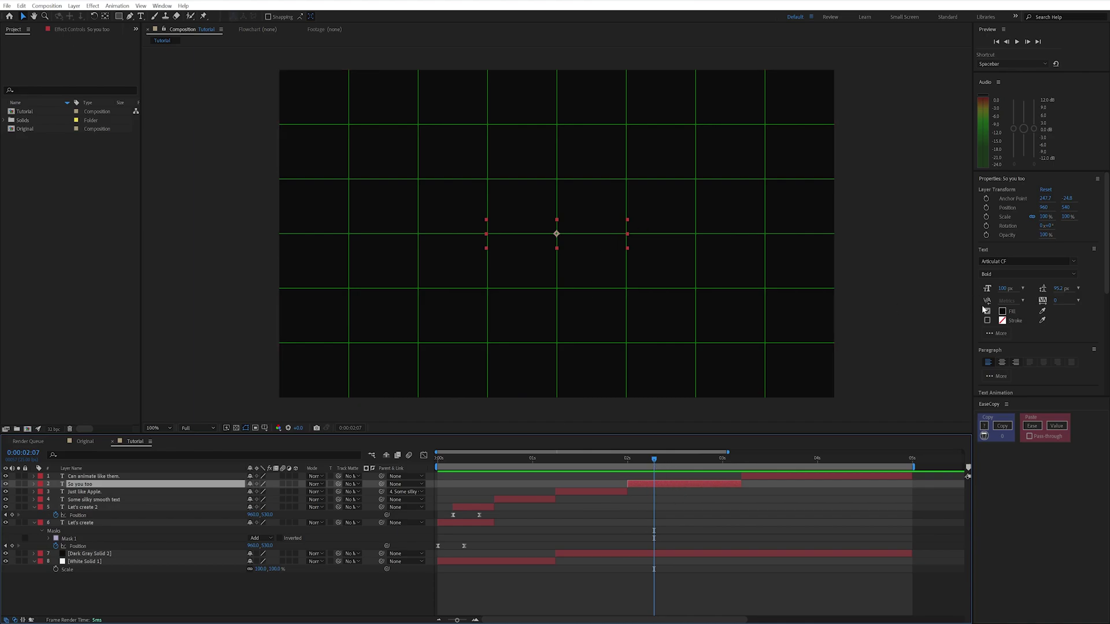
left_click(1001, 311)
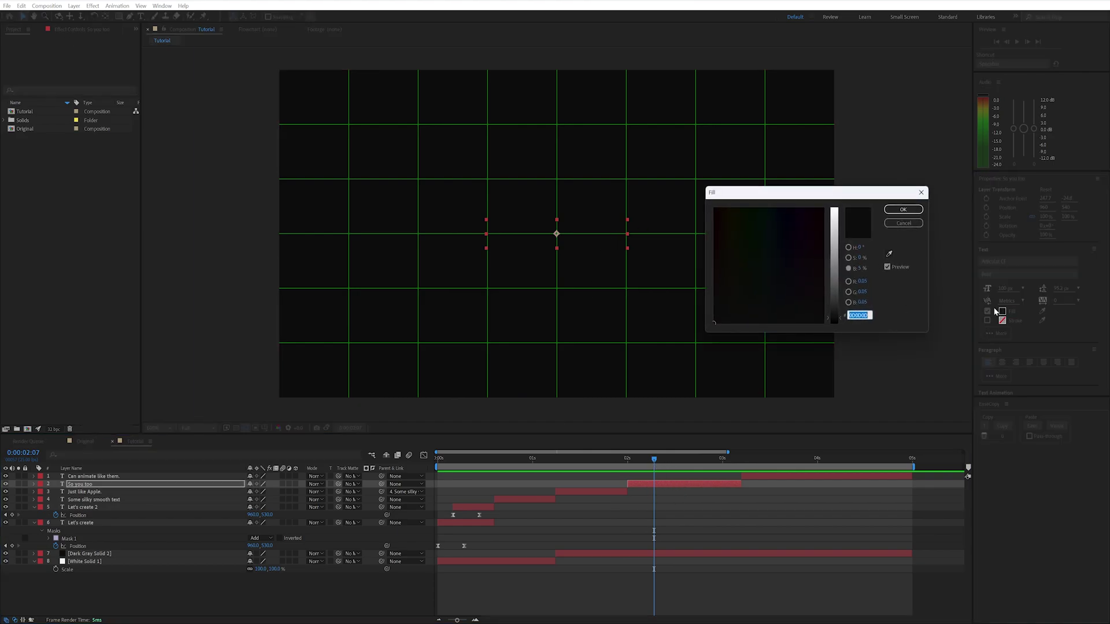
left_click(861, 267)
type("95")
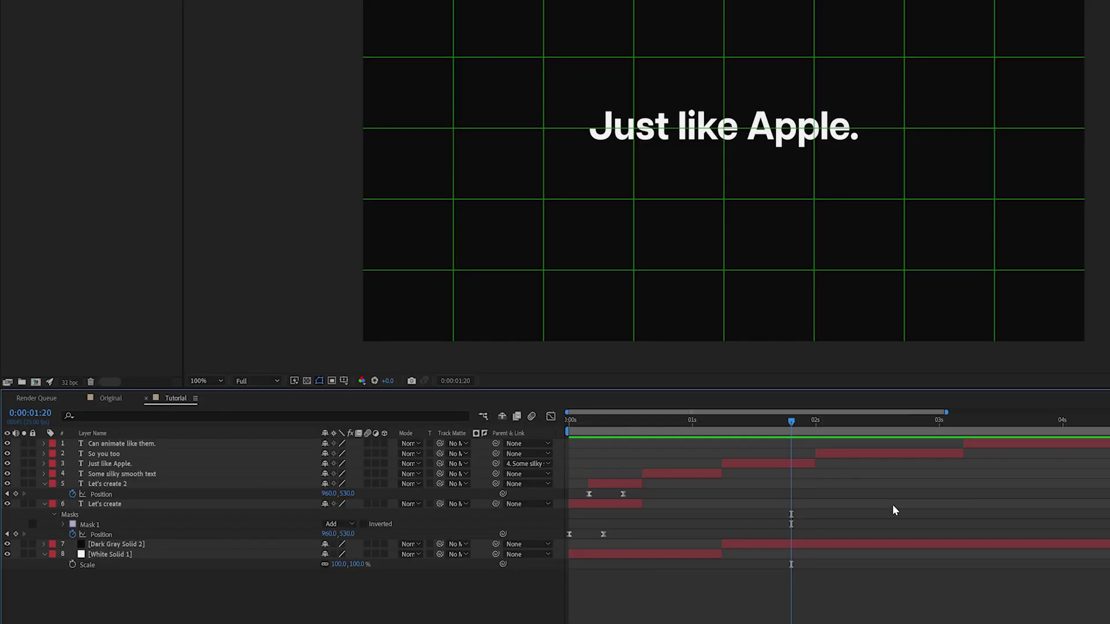
Add a Scale keyframe at 0:00:01:20 on the "Just like Apple." layer
left_click(98, 492)
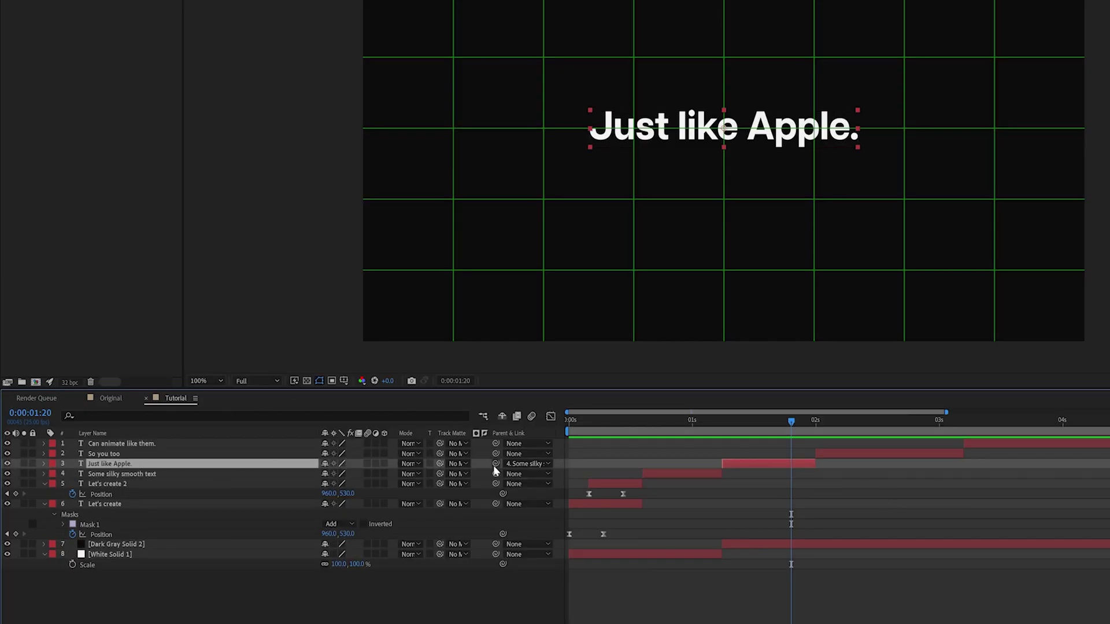
left_click(162, 455)
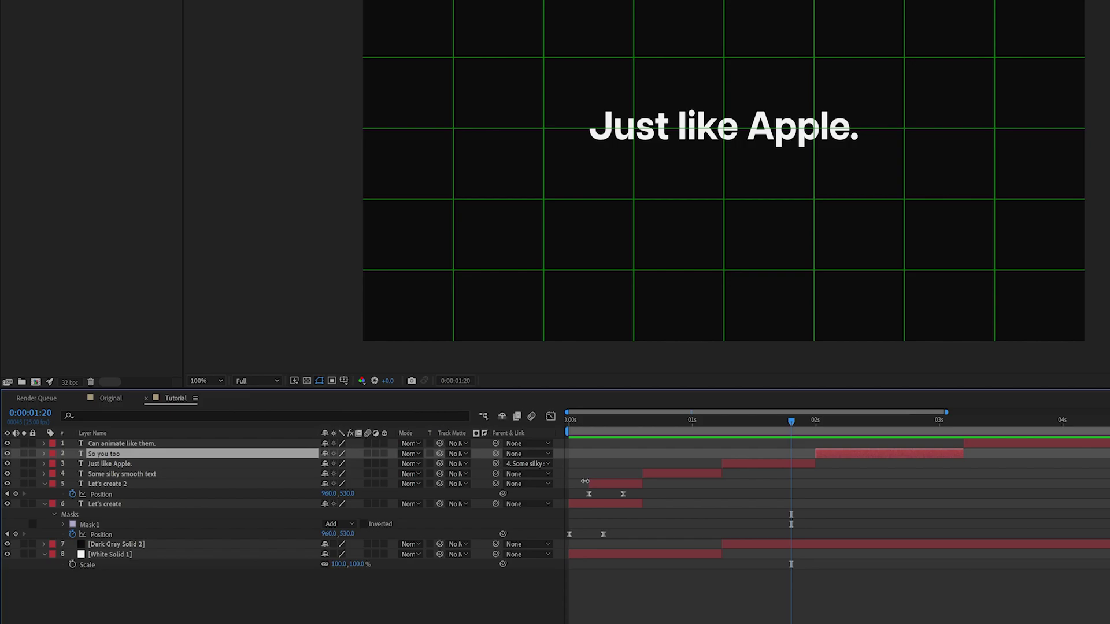
left_click(92, 466)
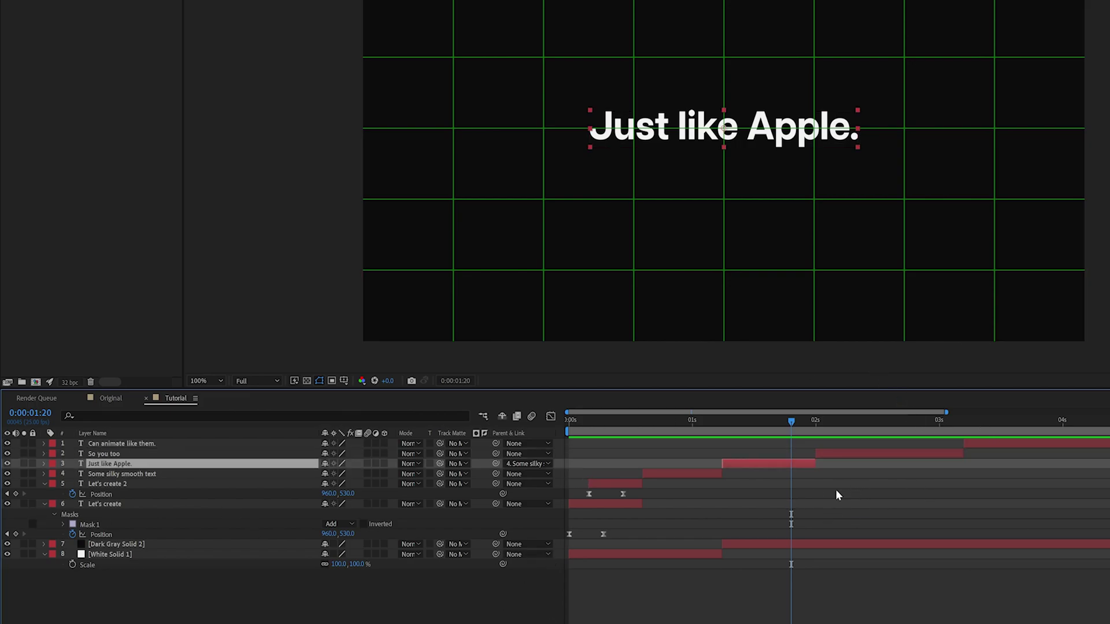
key("s")
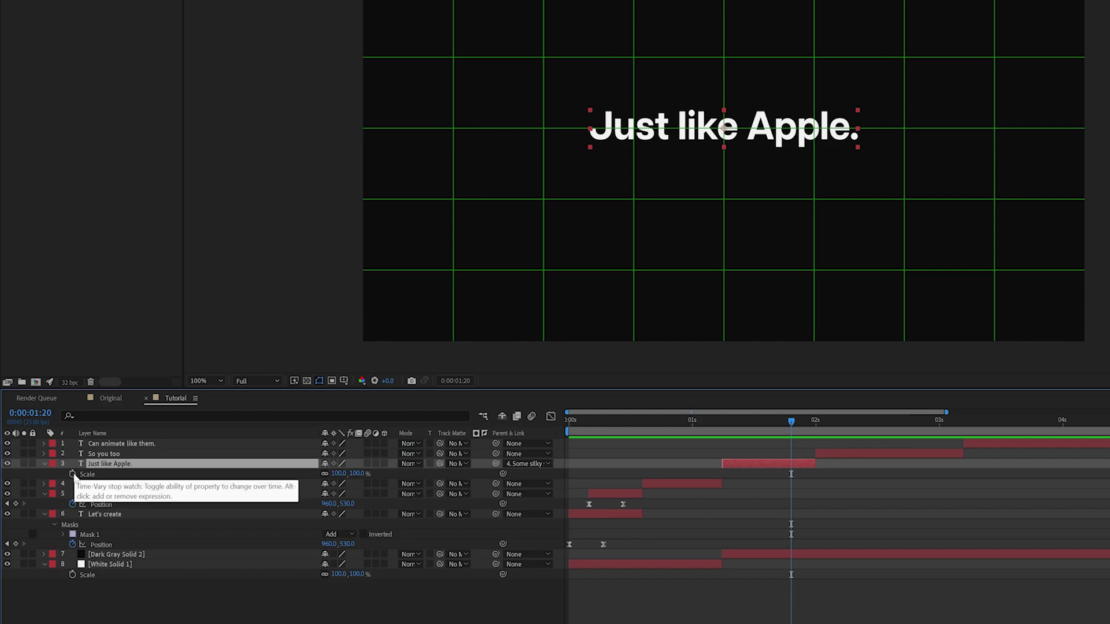
left_click(73, 475)
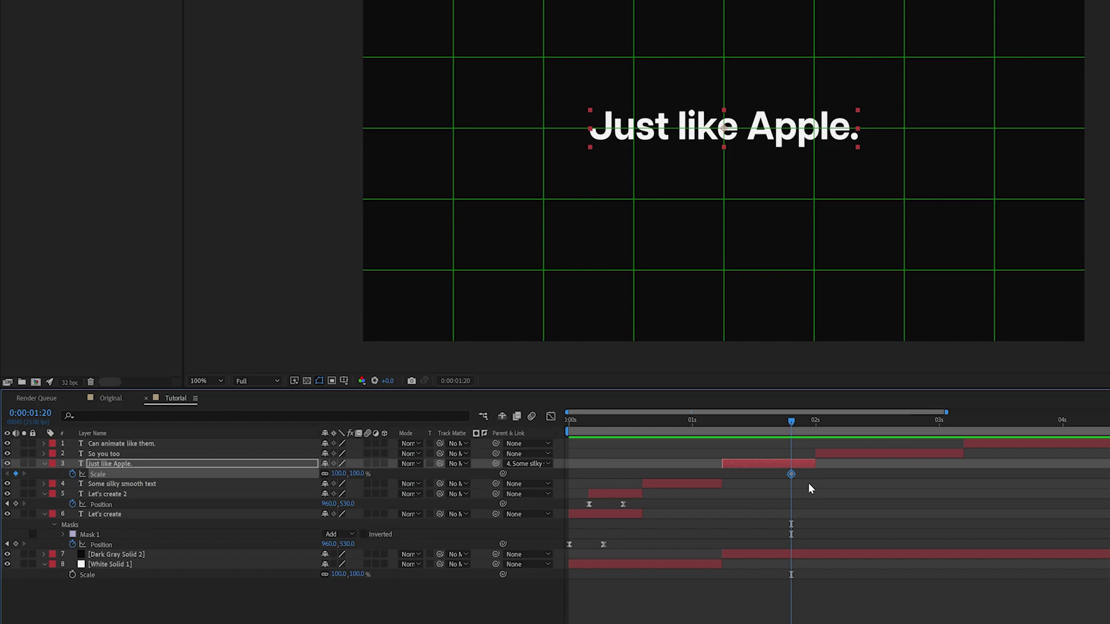
Add a larger Scale keyframe on "Just like Apple." at 0:00:02:05 and scrub back to 0:00:01:20 to check the growth
key("shift+Page_Down")
left_click(340, 475)
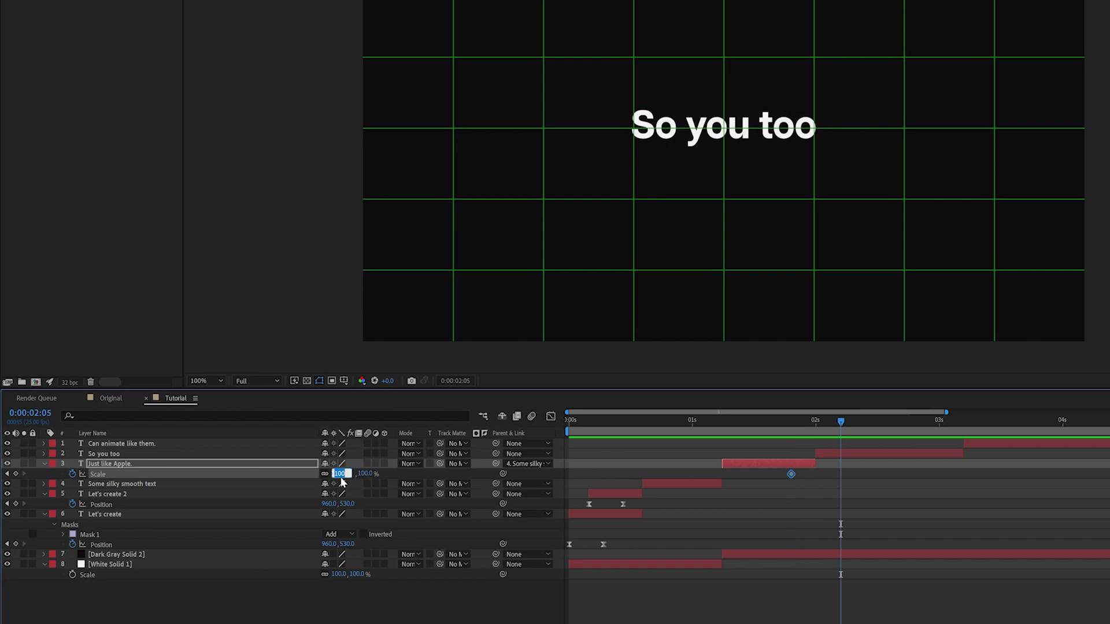
type("103")
key("Return")
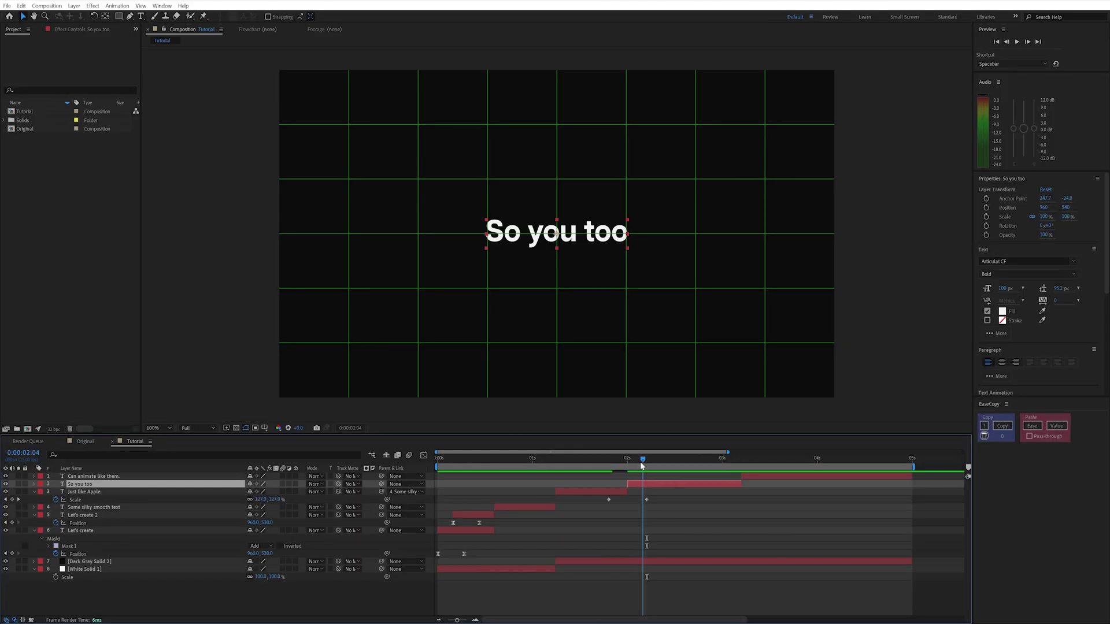
left_click_drag(831, 432, 794, 432)
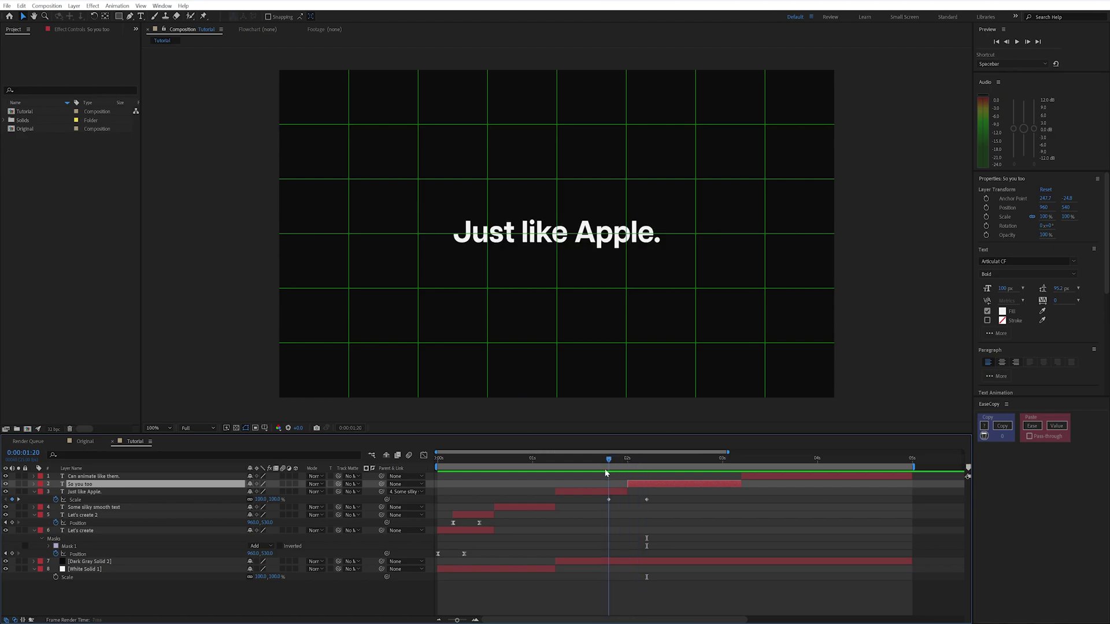
mouse_move(611, 467)
left_mouse_down()
mouse_move(657, 473)
mouse_move(609, 472)
left_mouse_up()
Ease both Scale keyframes of "Just like Apple." with a speed curve that peaks early and slows gradually, and copy that easing
left_click_drag(674, 514, 600, 491)
key("shift+F3")
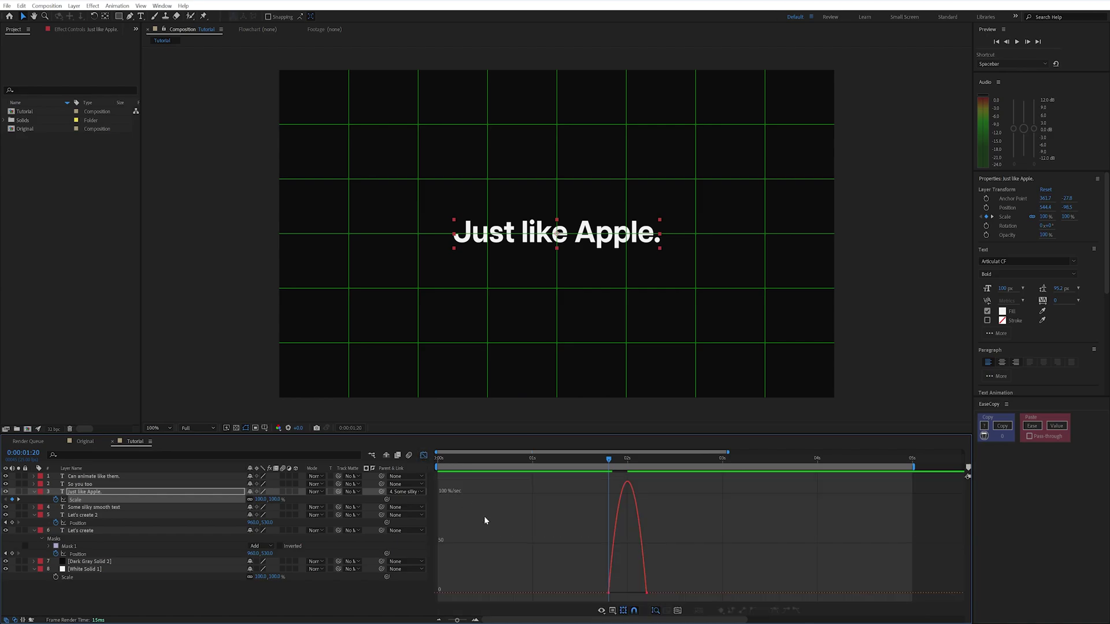
mouse_move(557, 557)
left_mouse_down()
mouse_move(618, 611)
mouse_move(617, 596)
mouse_move(628, 598)
left_mouse_up()
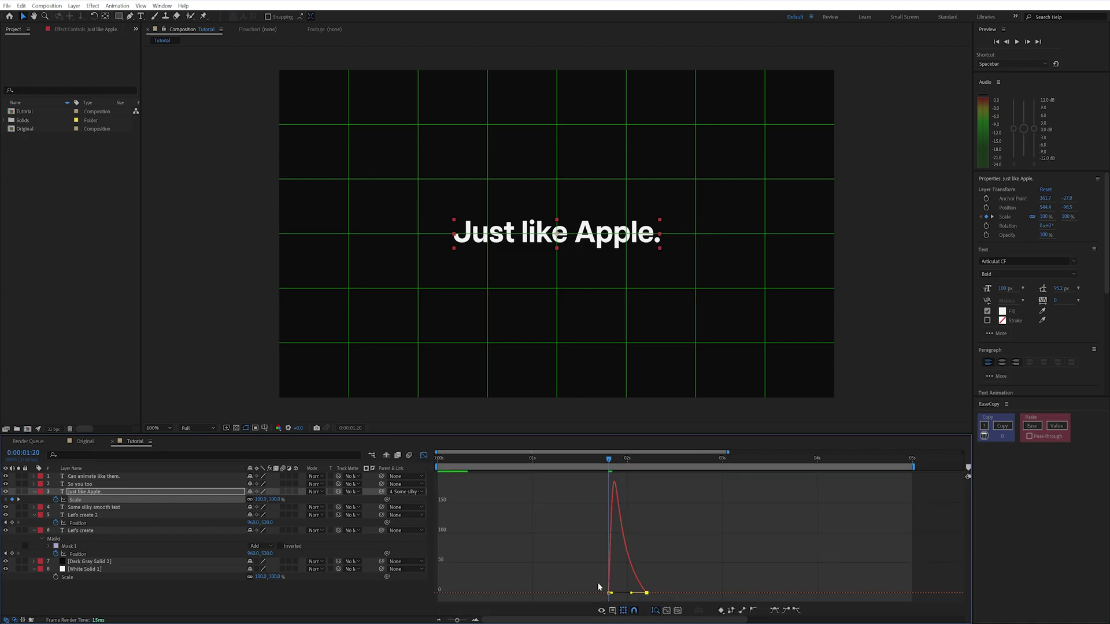
left_click(425, 456)
left_click_drag(720, 515, 581, 492)
left_click(1006, 428)
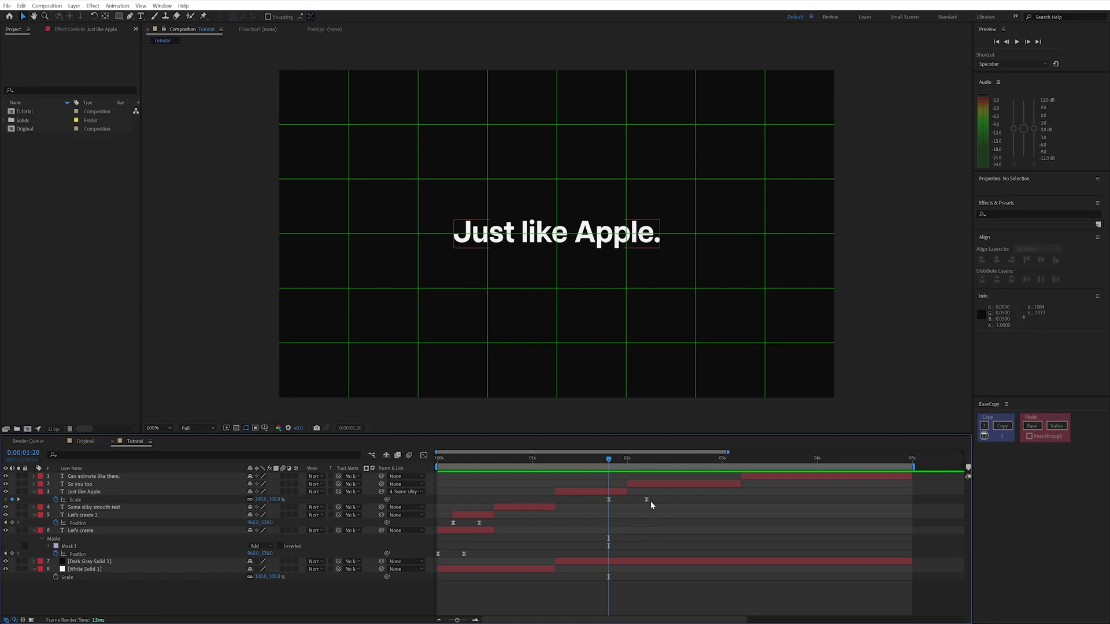
Create a null object named "Match cut" and place it directly below the "Can animate like them." layer
left_click(74, 6)
mouse_move(96, 19)
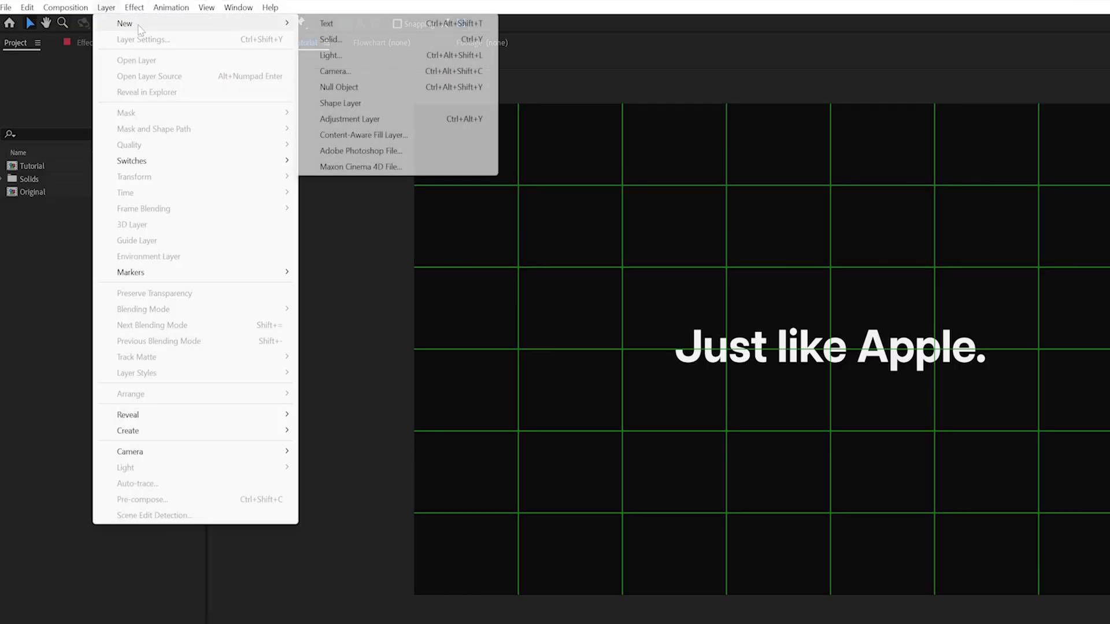
left_click(446, 92)
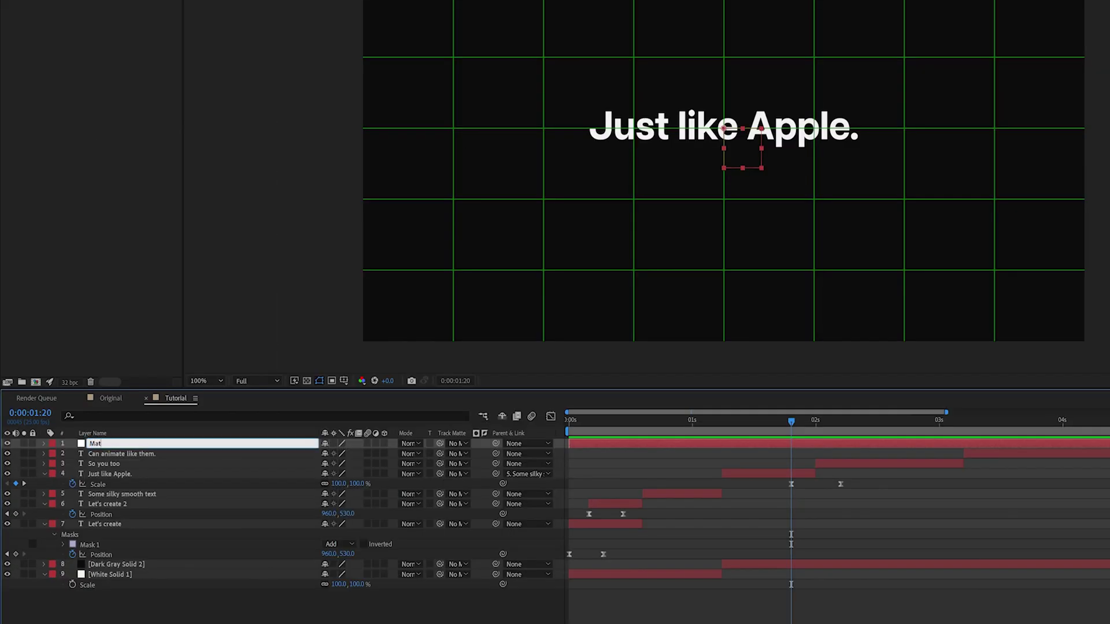
type("ut")
key("Return")
left_click_drag(232, 444, 240, 461)
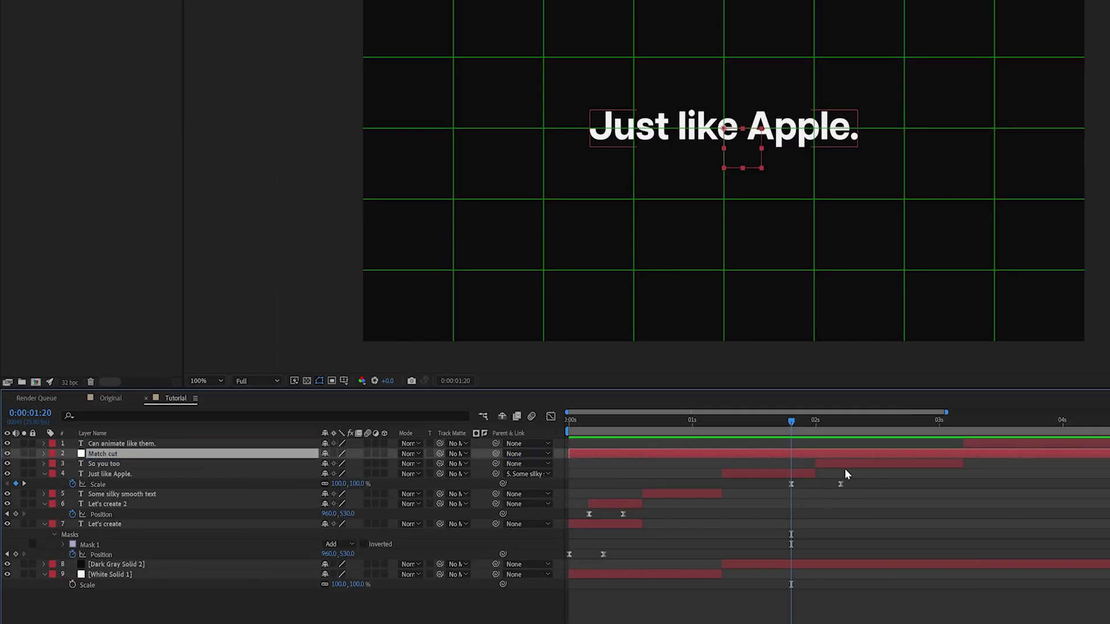
Trim the start of the "Match cut" null to 0:00:01:20 and copy both Scale keyframes from "Just like Apple." onto it
left_click_drag(872, 493, 782, 478)
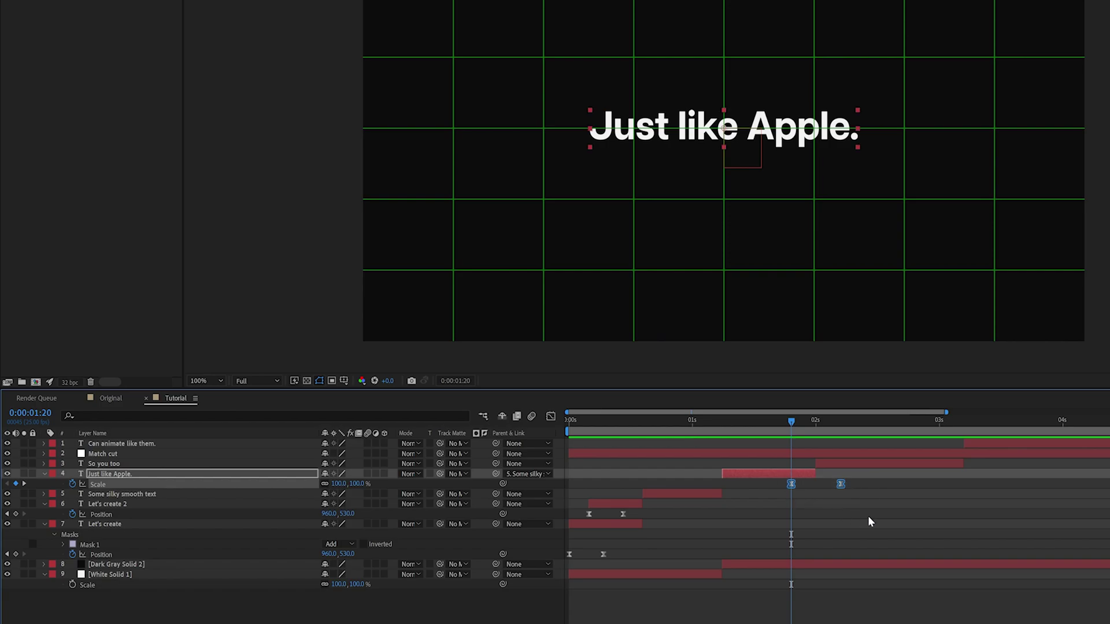
left_click(108, 453)
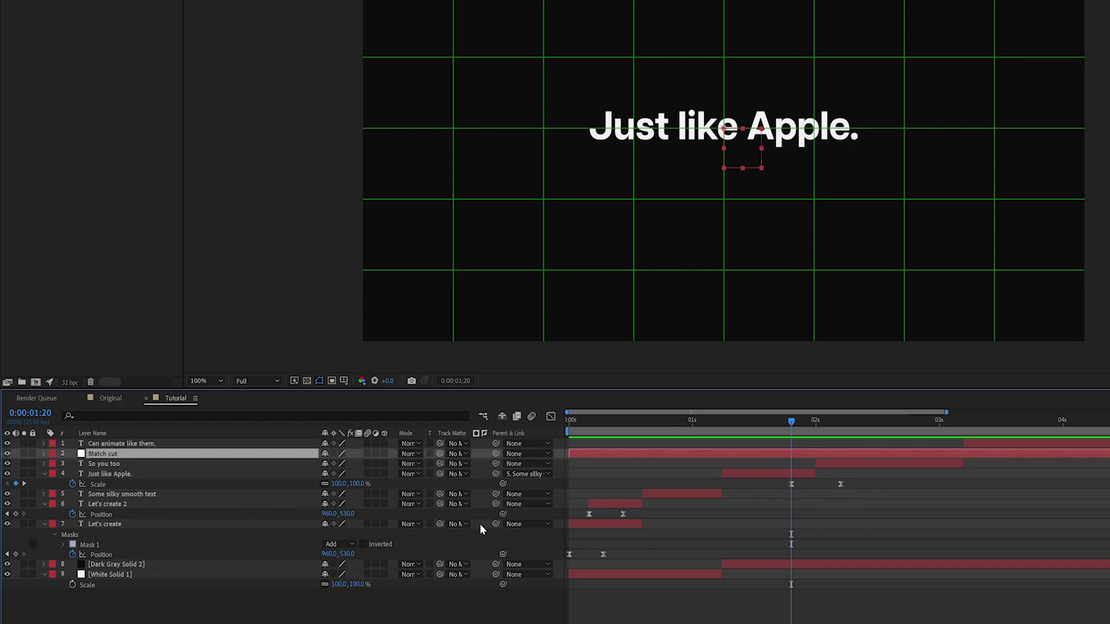
left_click(854, 515)
left_click(815, 456)
key("alt+bracketleft")
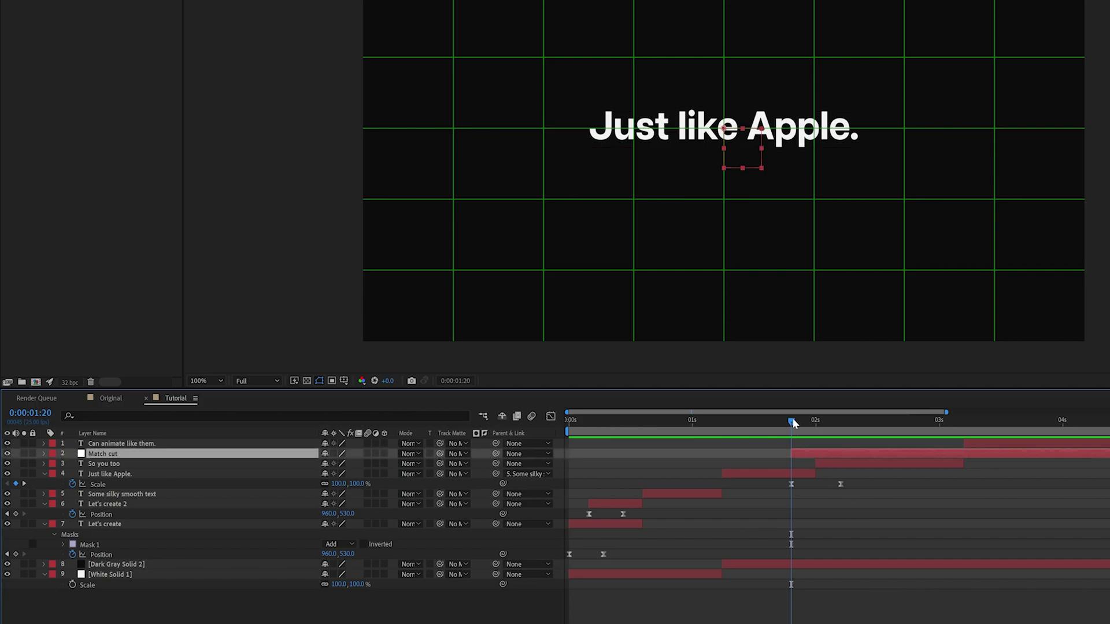
mouse_move(792, 420)
left_mouse_down()
mouse_move(844, 432)
mouse_move(804, 440)
left_mouse_up()
key("ctrl+v")
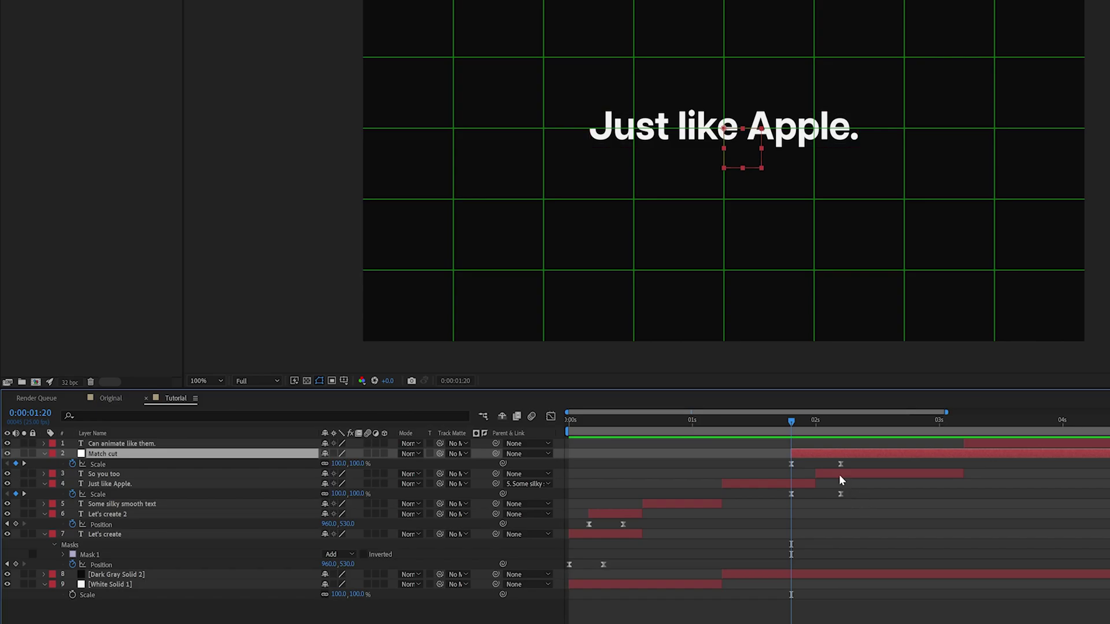
Parent the "So you too" layer to the "Match cut" null and play back the match cut from "Just like Apple."
left_click(838, 474)
left_click_drag(496, 474, 116, 455)
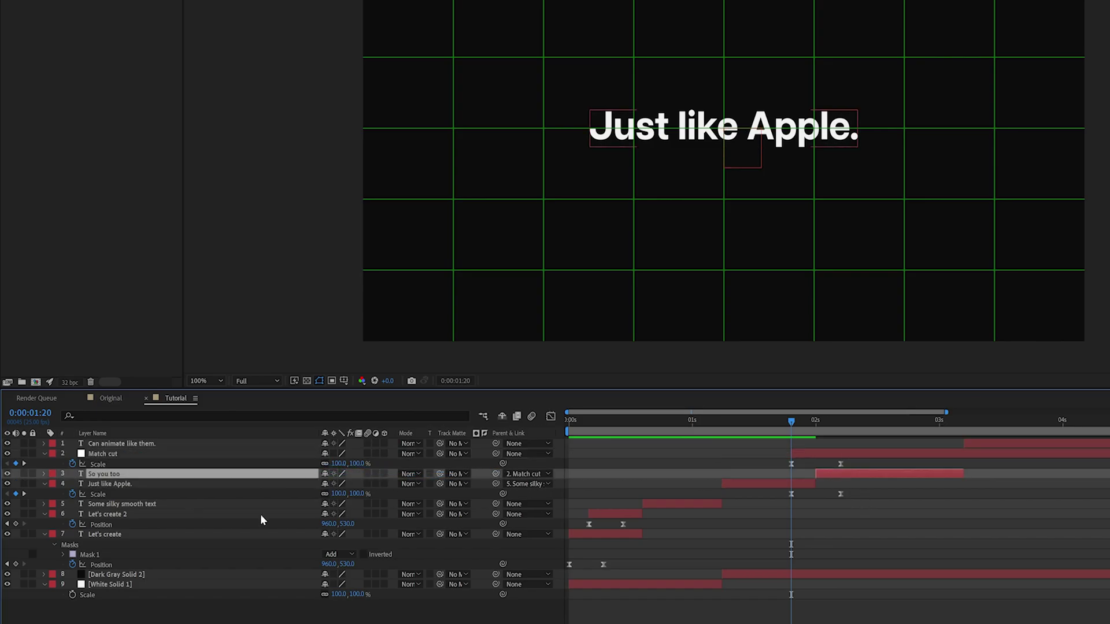
key("space")
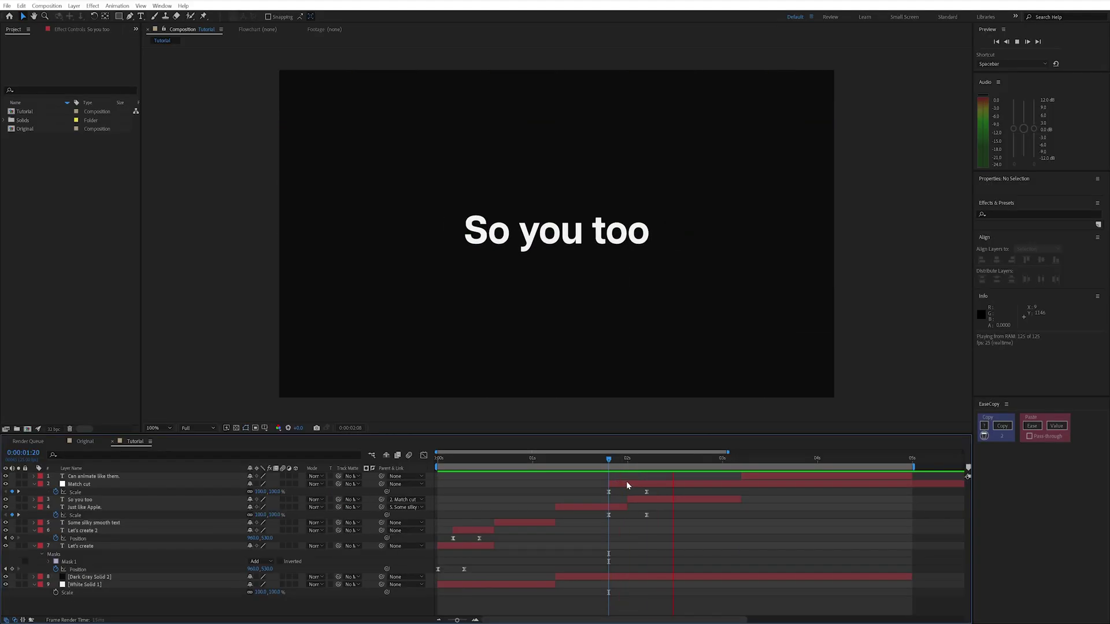
left_click_drag(608, 459, 661, 464)
key("space")
left_click(662, 501)
left_click(665, 503)
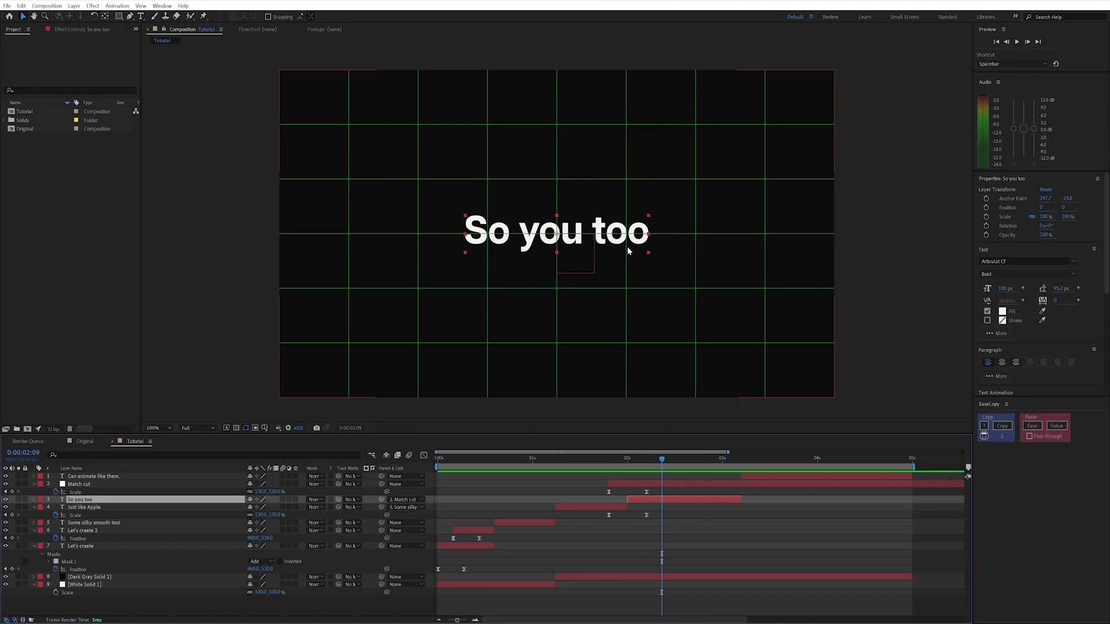
left_click_drag(657, 463, 598, 466)
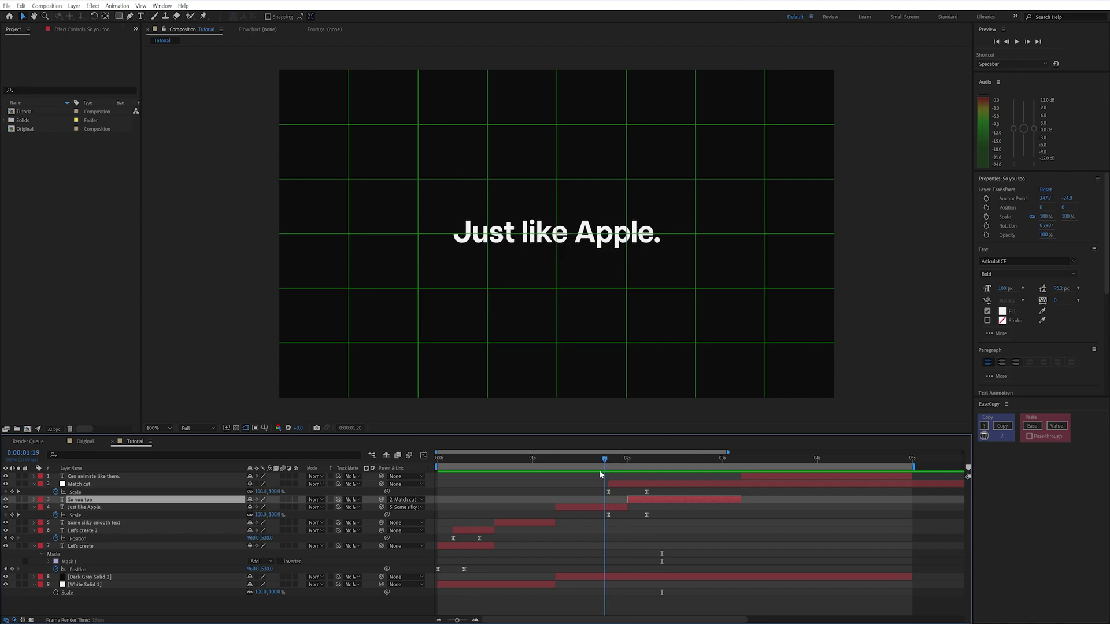
key("space")
key("space")
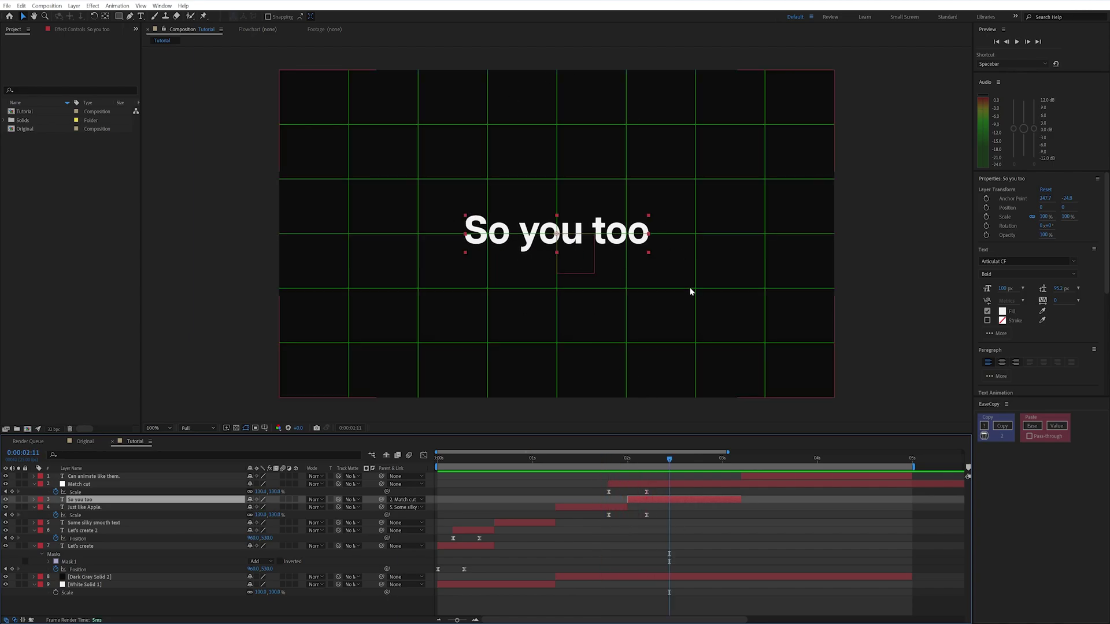
Draw a rectangular mask around the word "too" on the "So you too" layer and set it to Subtract
left_click(711, 538)
left_click(674, 498)
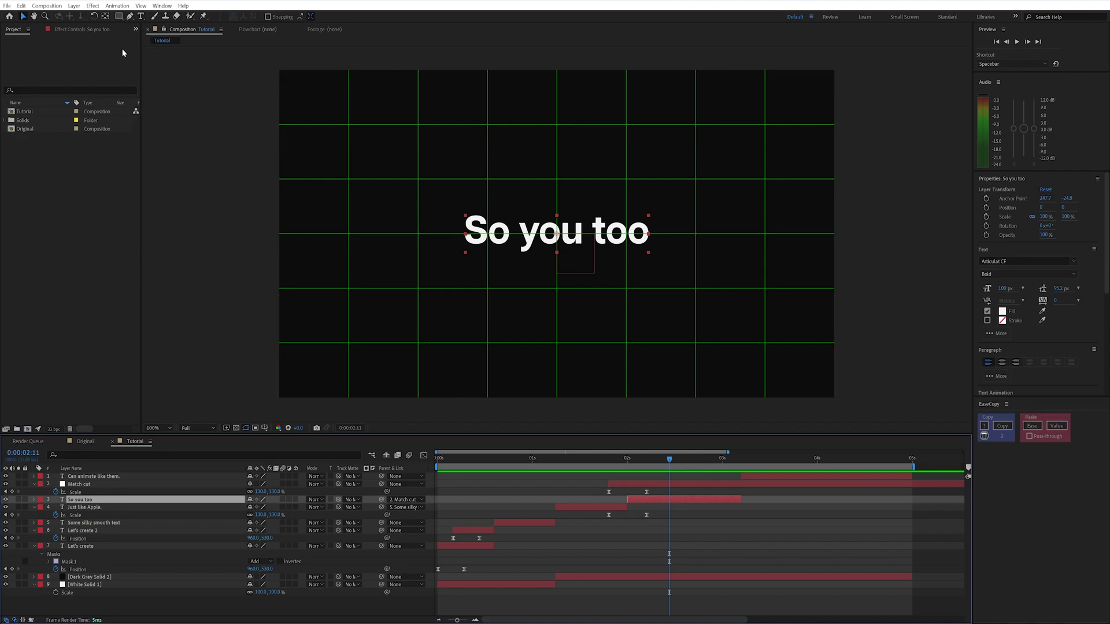
left_click(119, 16)
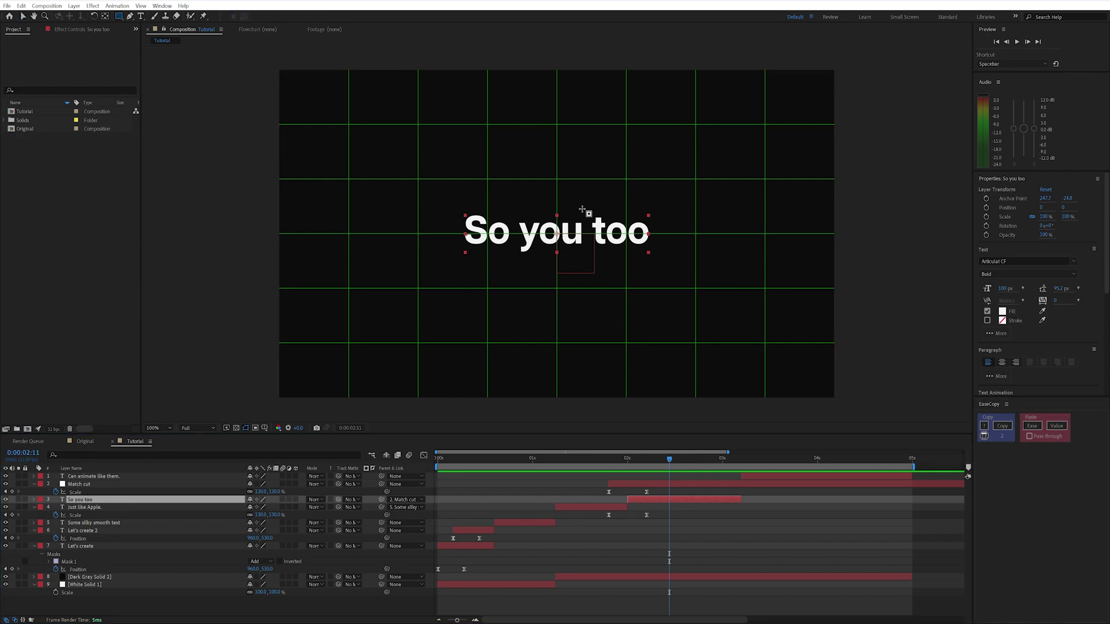
left_click_drag(582, 209, 659, 255)
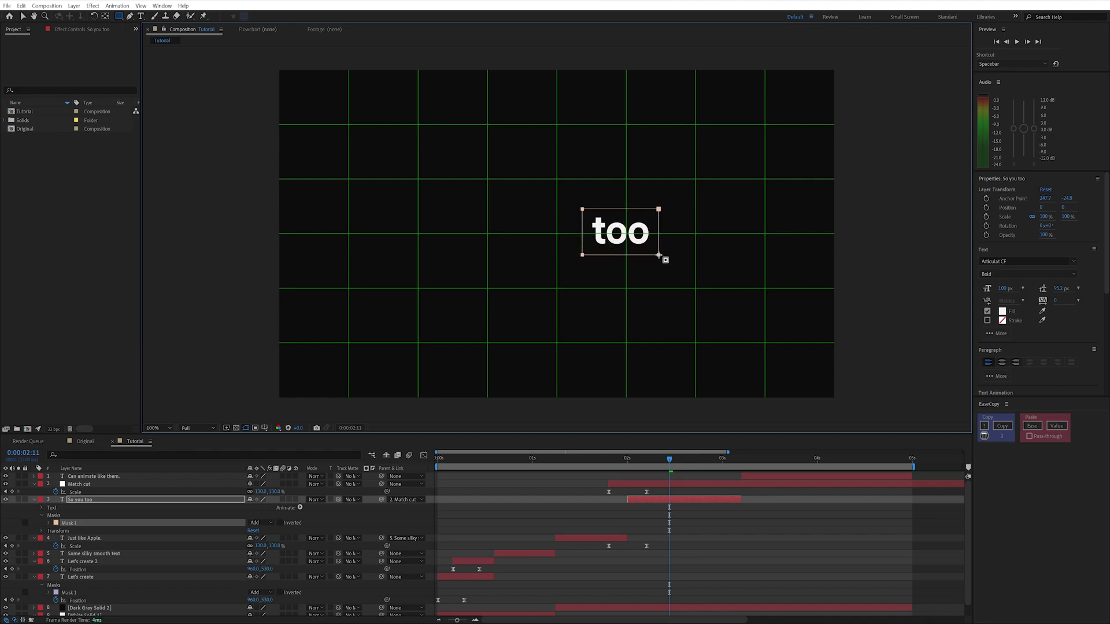
left_click(269, 523)
left_click(273, 554)
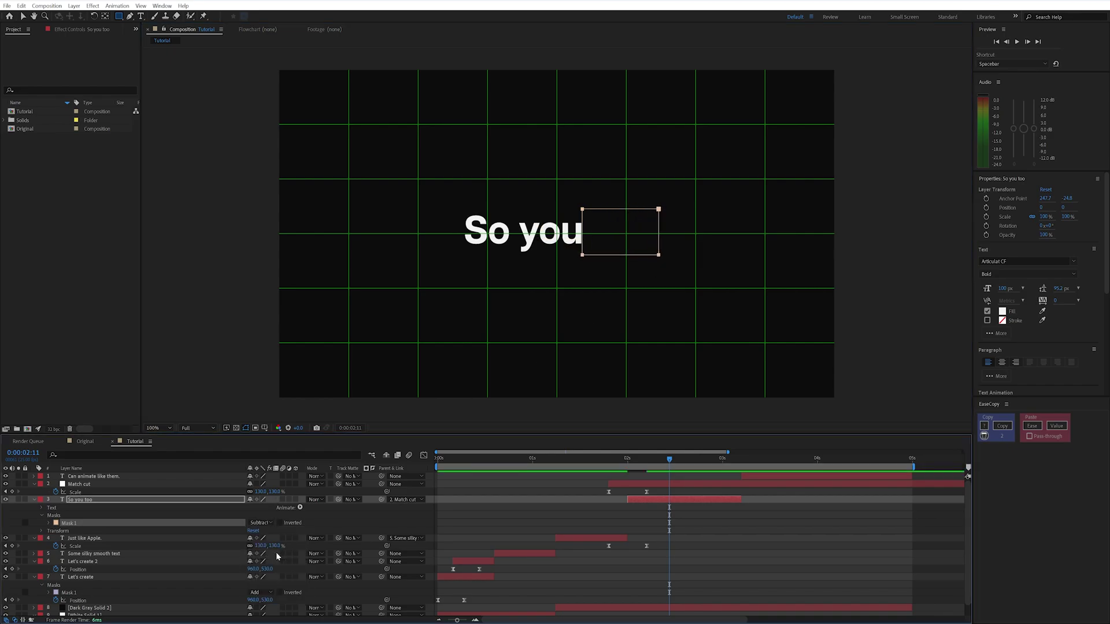
left_click(555, 403)
key("v")
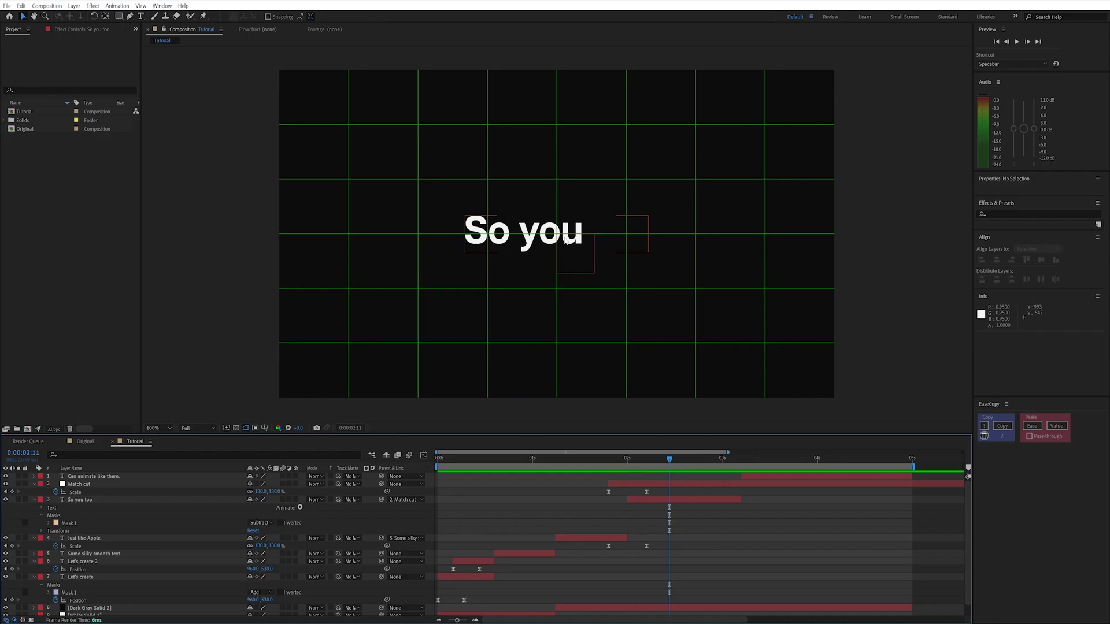
Keyframe the Position of "So you too" from 89, 0 at 0:00:02:11 to 0, 0 at 0:00:02:21
left_click(521, 244)
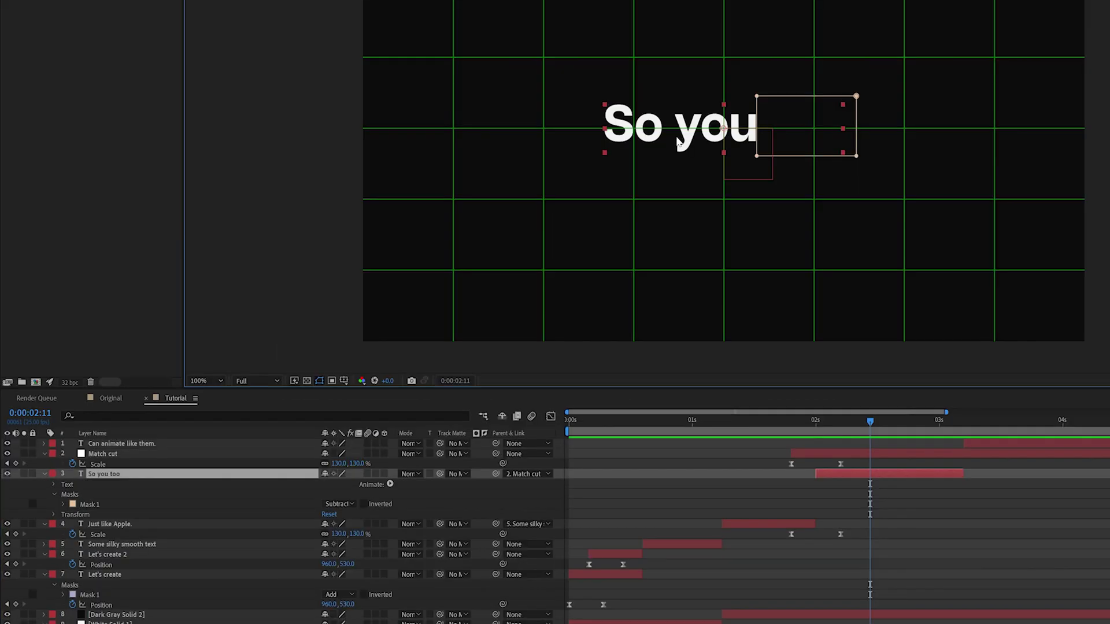
key("p")
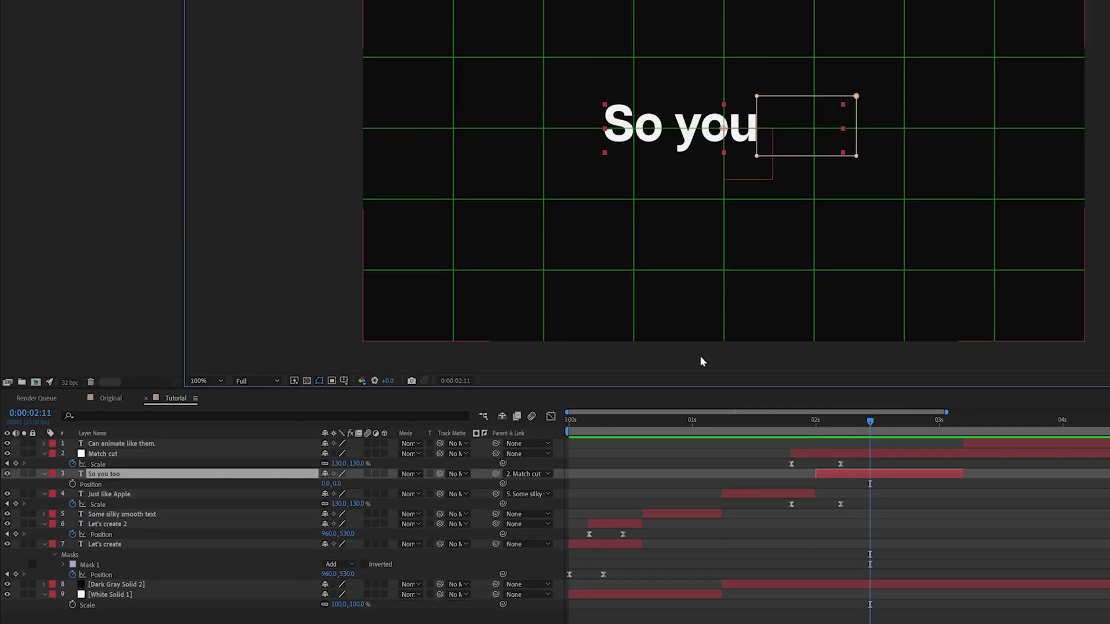
left_click(72, 485)
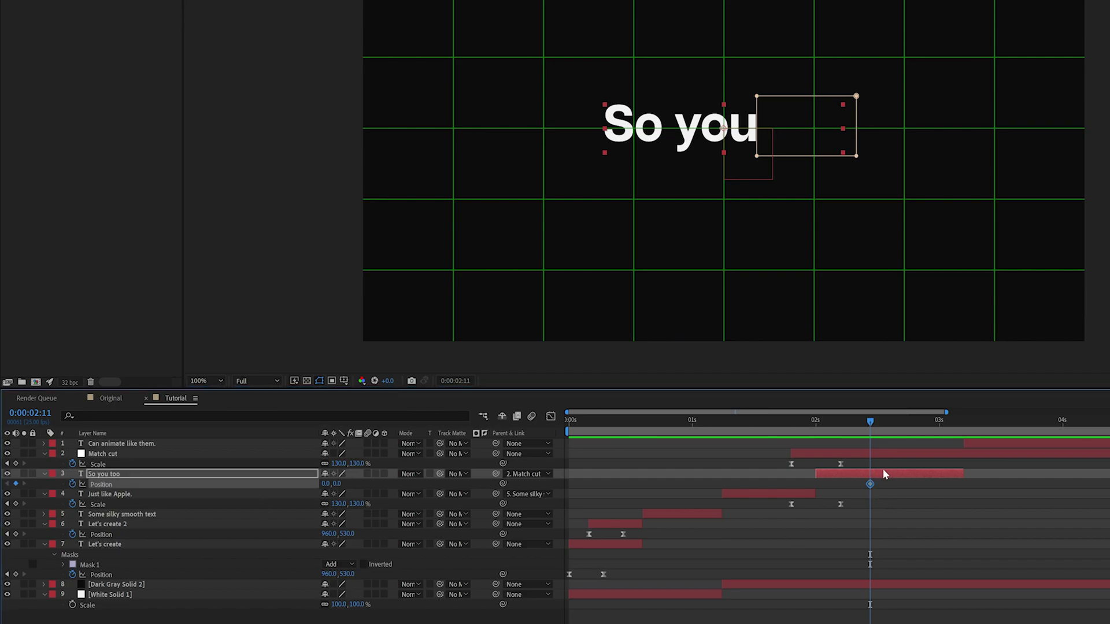
key("alt+shift+Right")
left_click(891, 497)
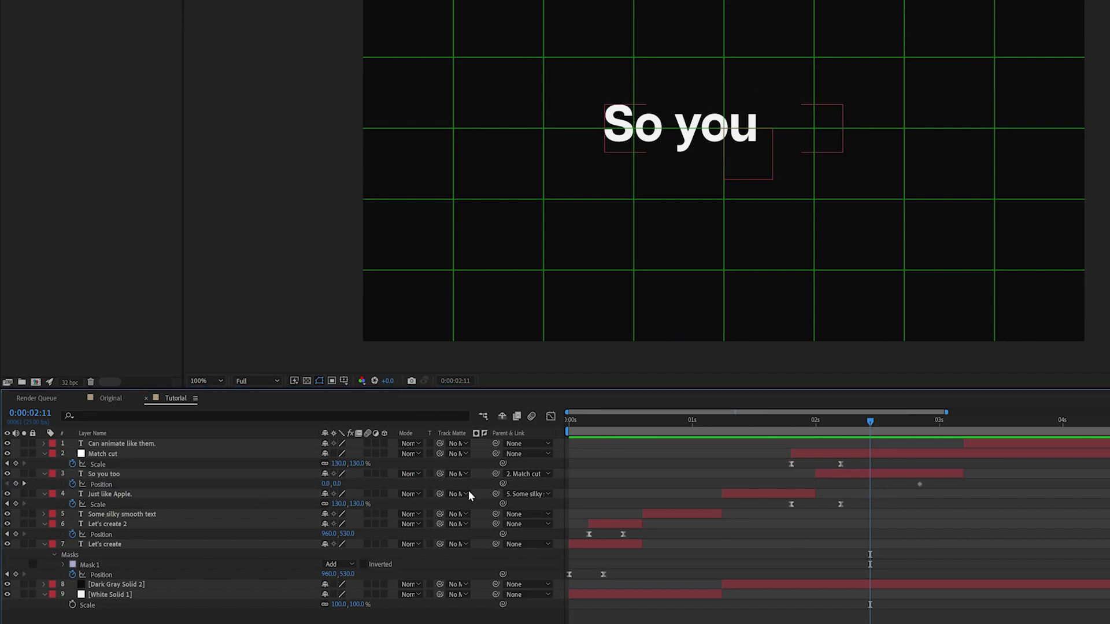
left_click_drag(325, 487, 378, 487)
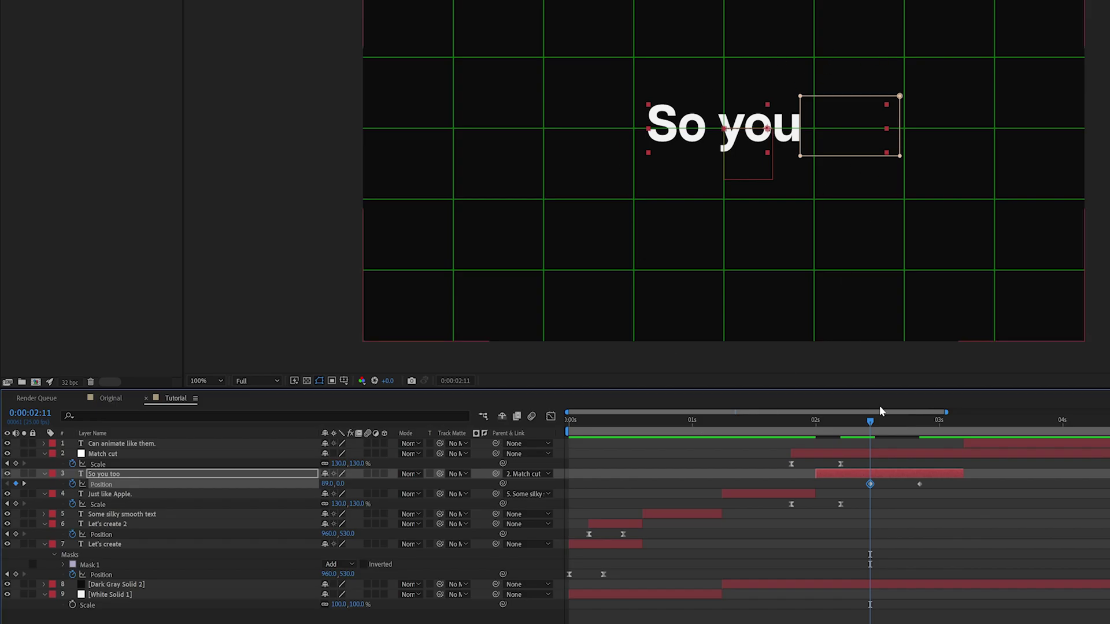
left_click(965, 519)
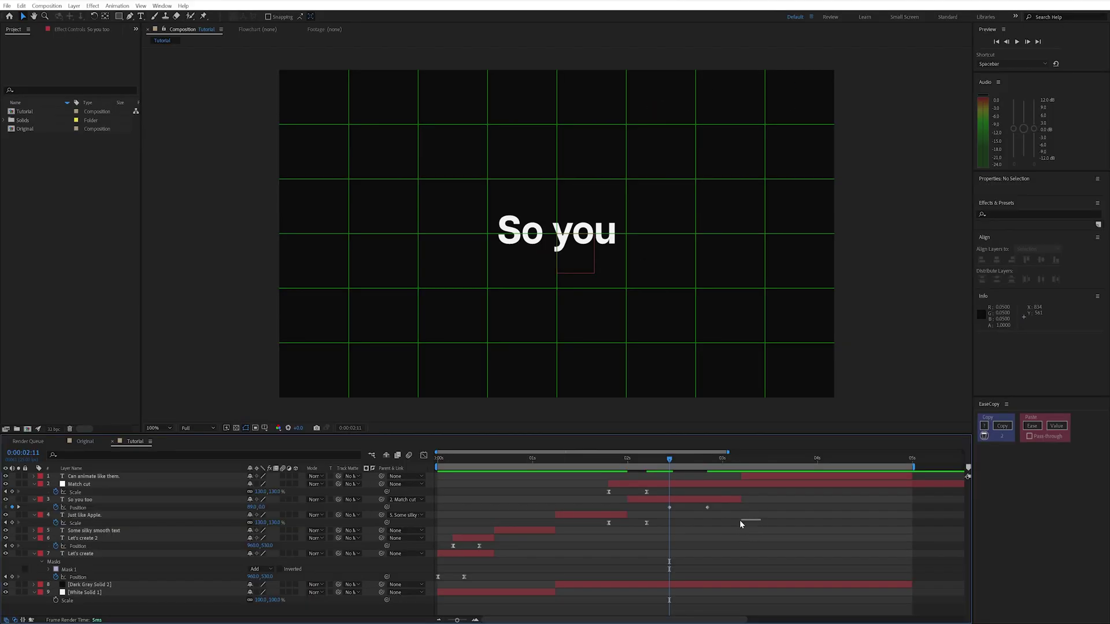
Paste the copied easing onto both Position keyframes of "So you too" and play back the slide
left_click_drag(740, 519, 662, 508)
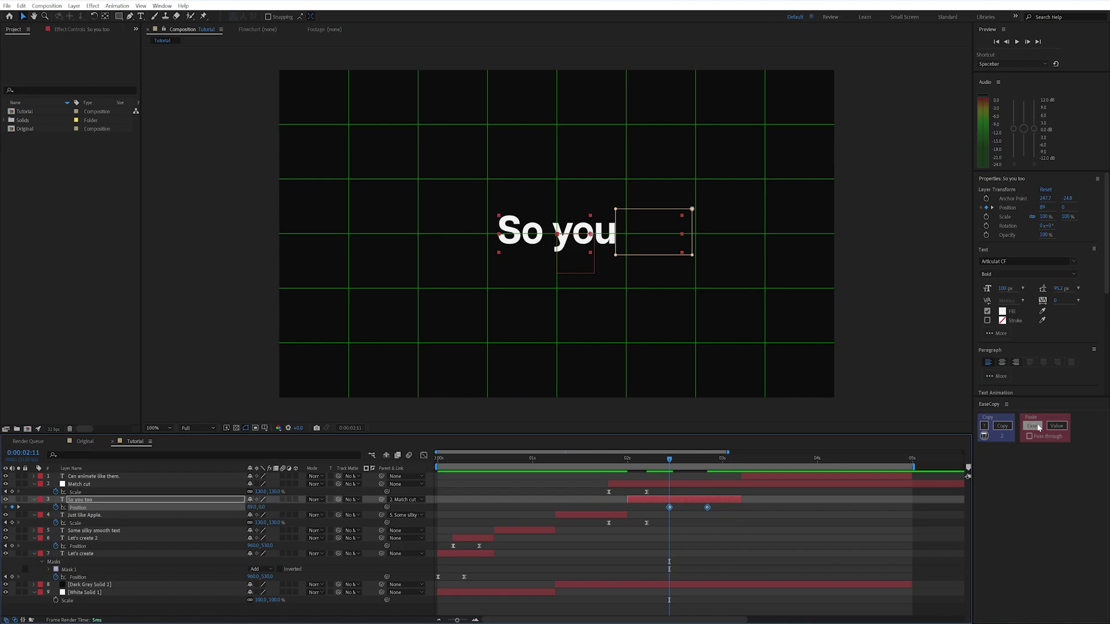
left_click(1035, 426)
left_click(790, 522)
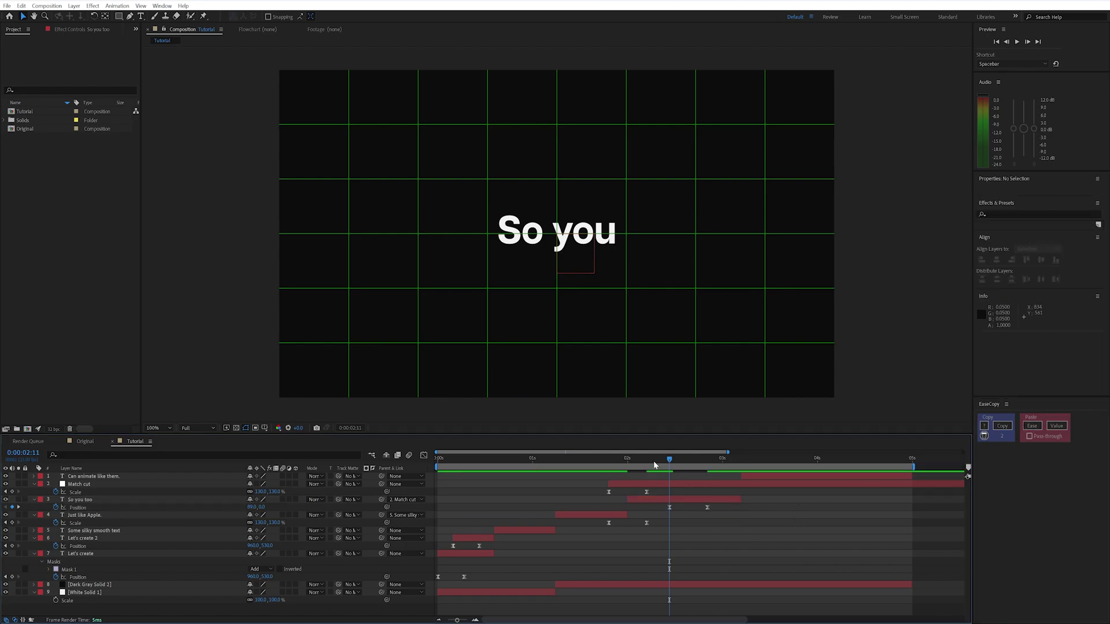
key("space")
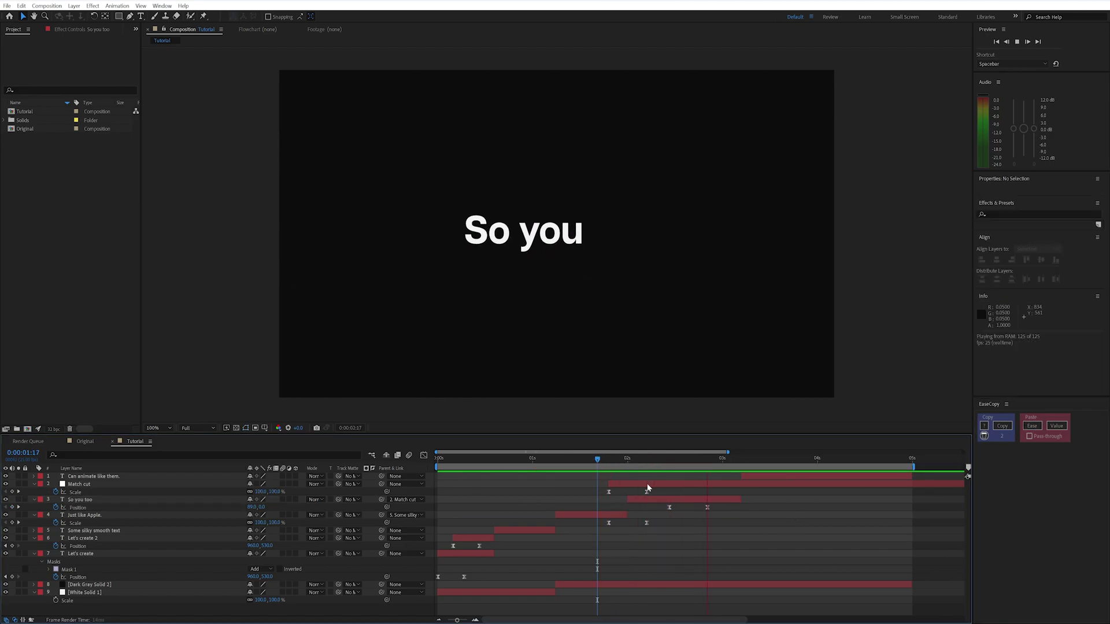
key("ctrl+apostrophe")
key("space")
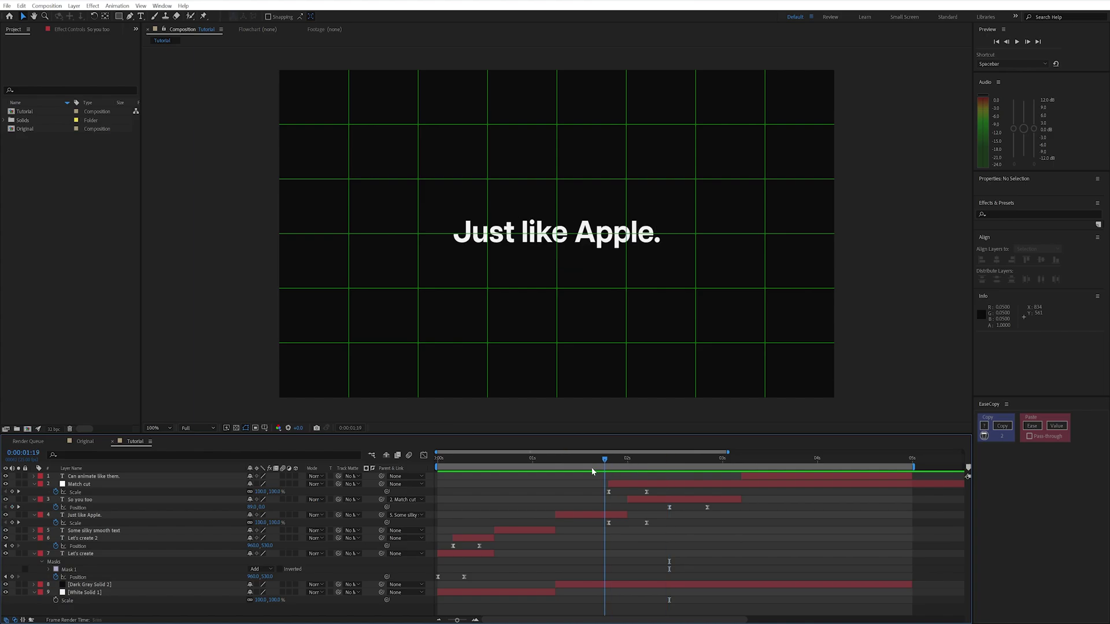
key("ctrl+apostrophe")
key("space")
key("ctrl+apostrophe")
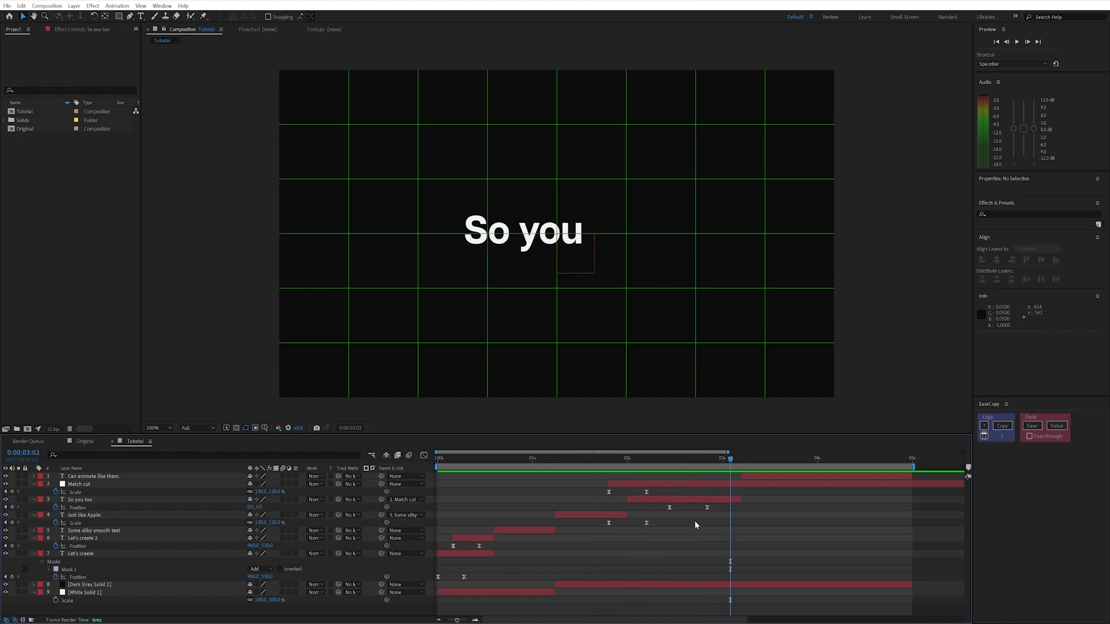
left_click(674, 502)
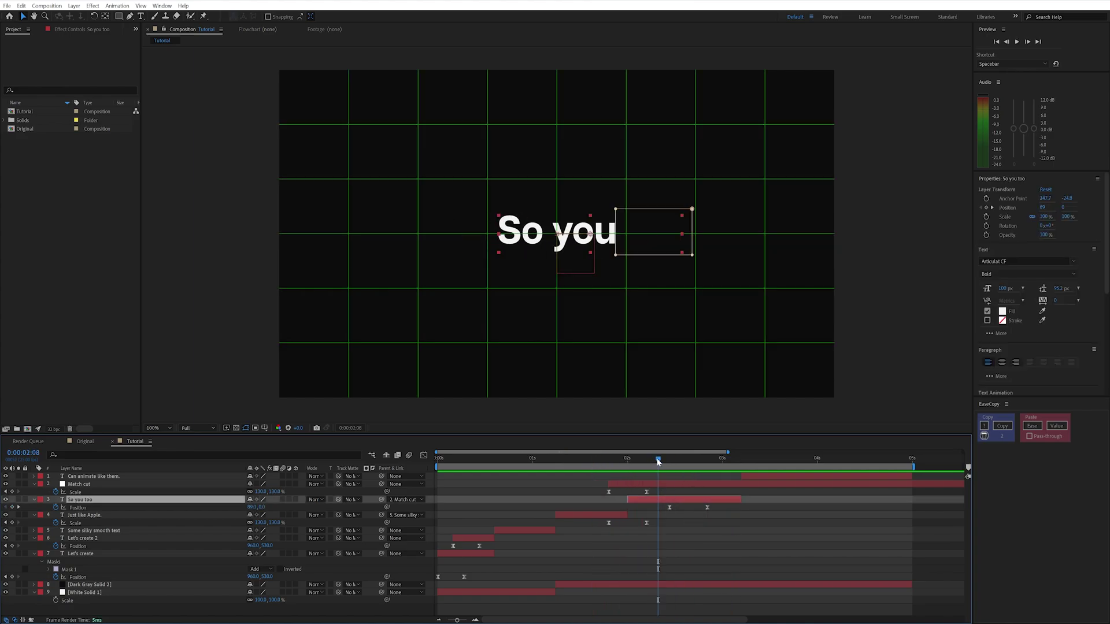
mouse_move(657, 461)
left_mouse_down()
mouse_move(624, 463)
mouse_move(655, 466)
left_mouse_up()
key("s")
left_click_drag(261, 510, 221, 510)
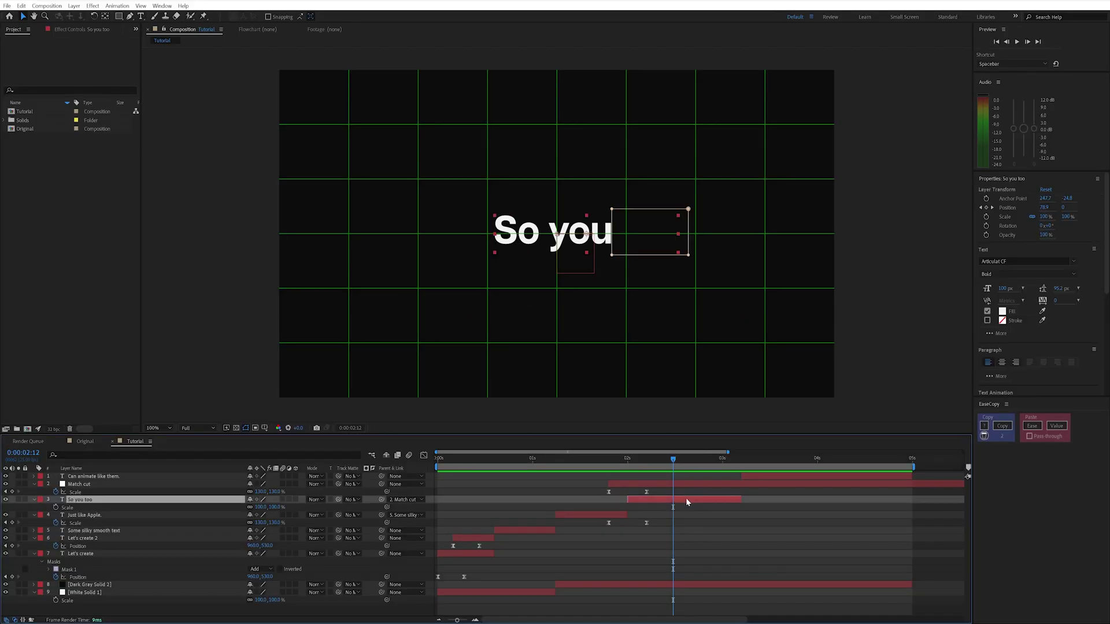
Keyframe the "So you too" mask path at 0:00:02:16, then narrow the mask to a sliver beyond "too" at 0:00:02:21
key("p")
left_click_drag(673, 461, 689, 470)
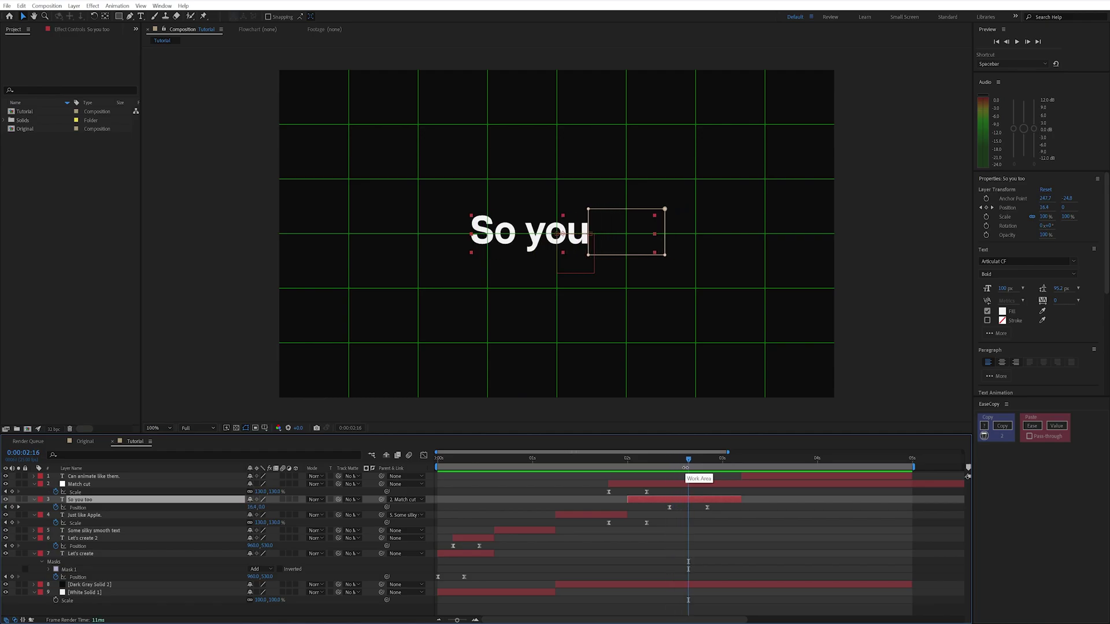
key("m")
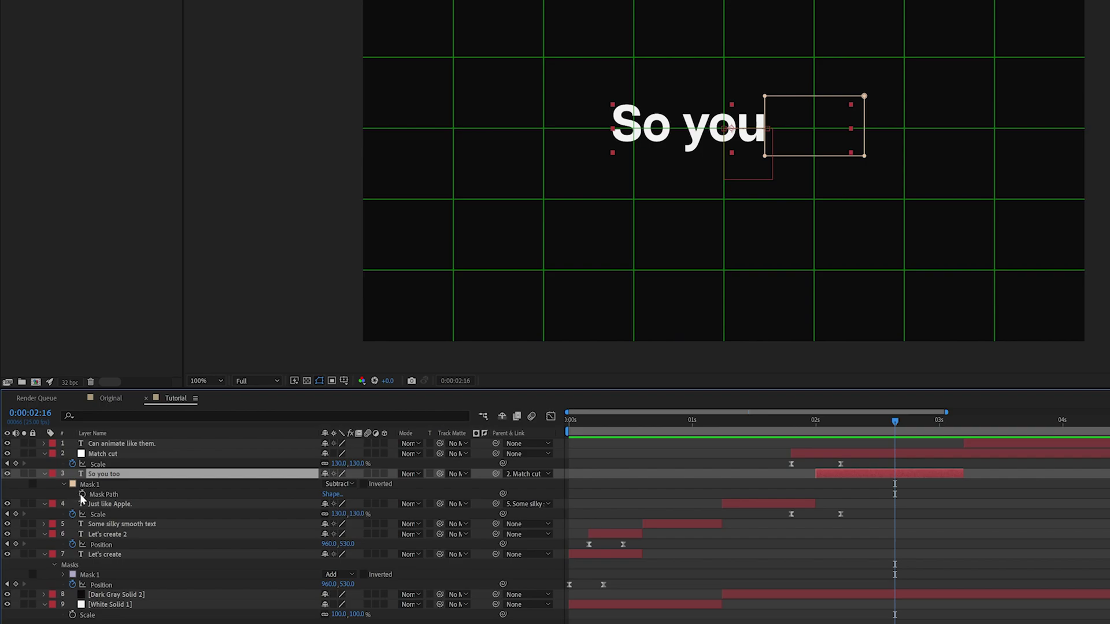
left_click(82, 494)
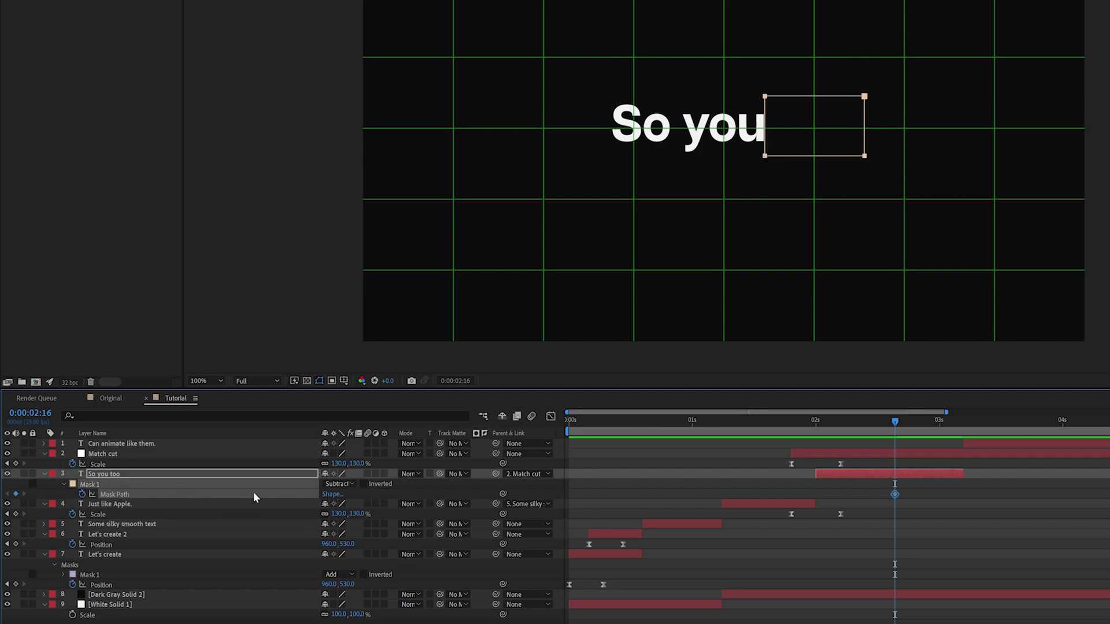
key("shift+p")
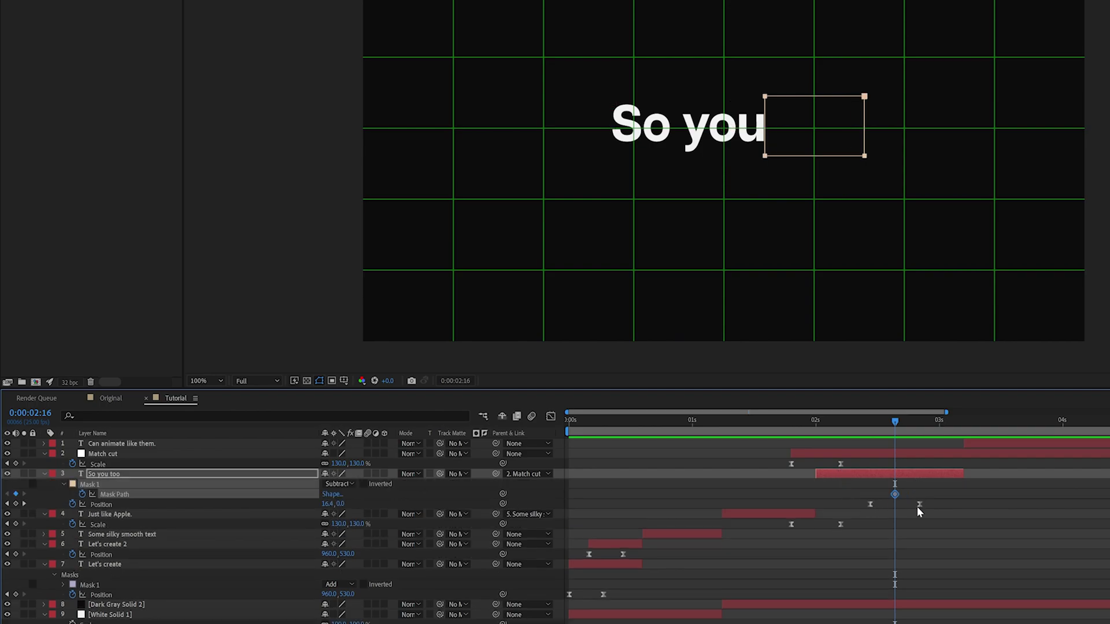
left_click(920, 420)
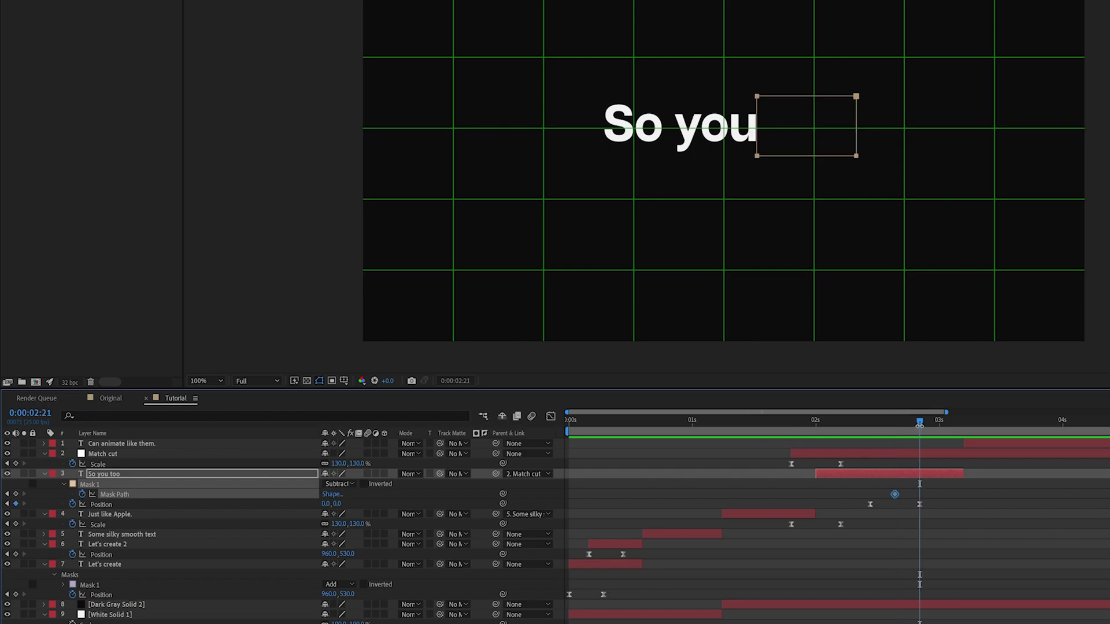
left_click_drag(766, 161, 852, 100)
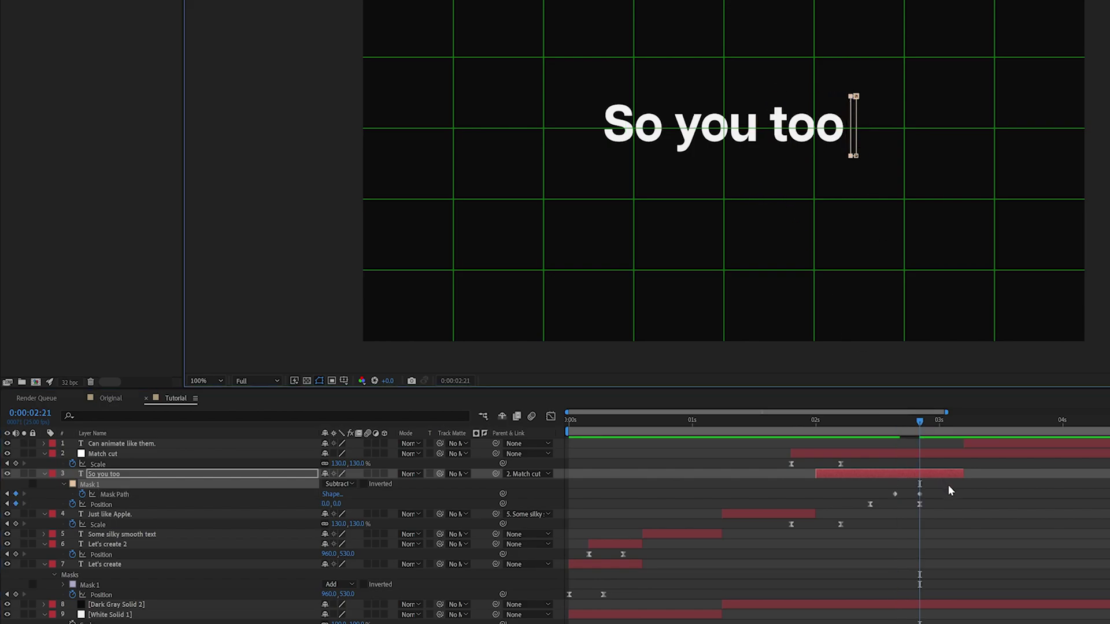
Move the first Mask Path keyframe to 0:00:02:18, paste the copied easing onto both Mask Path keyframes and play back the reveal
mouse_move(897, 417)
left_mouse_down()
mouse_move(870, 422)
mouse_move(905, 422)
left_mouse_up()
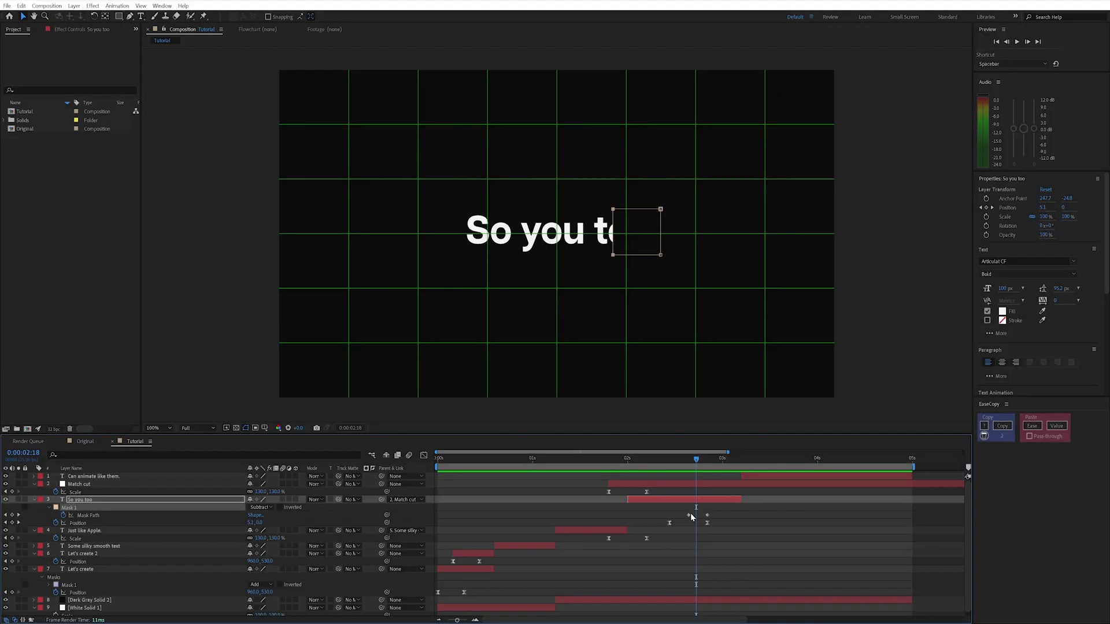
left_click(907, 499)
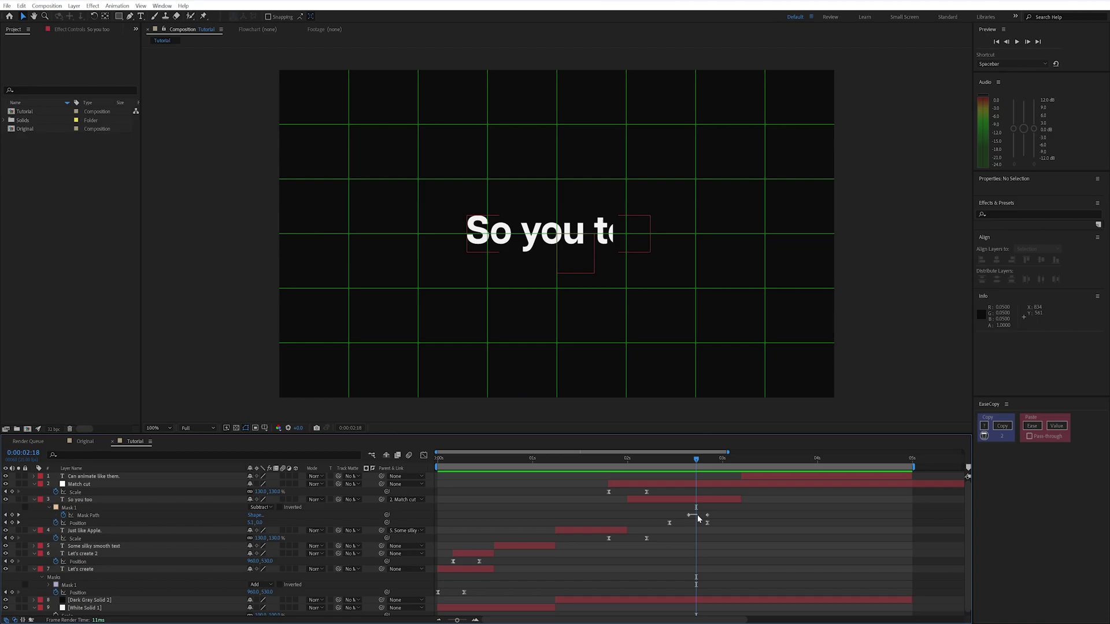
left_click_drag(689, 515, 712, 510)
left_click(1032, 426)
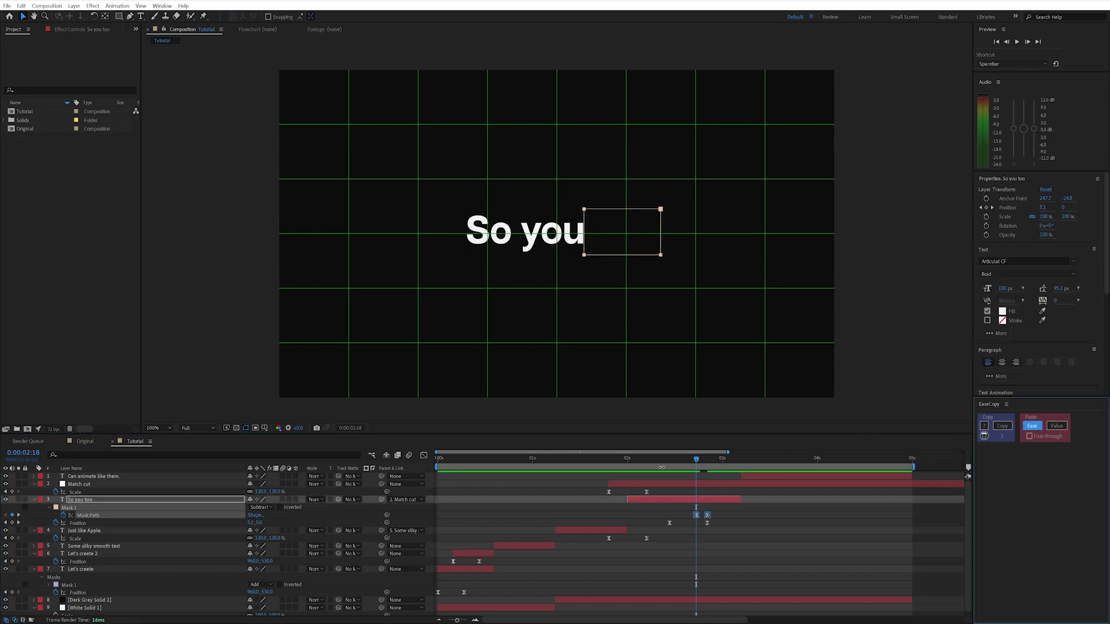
left_click(667, 460)
key("space")
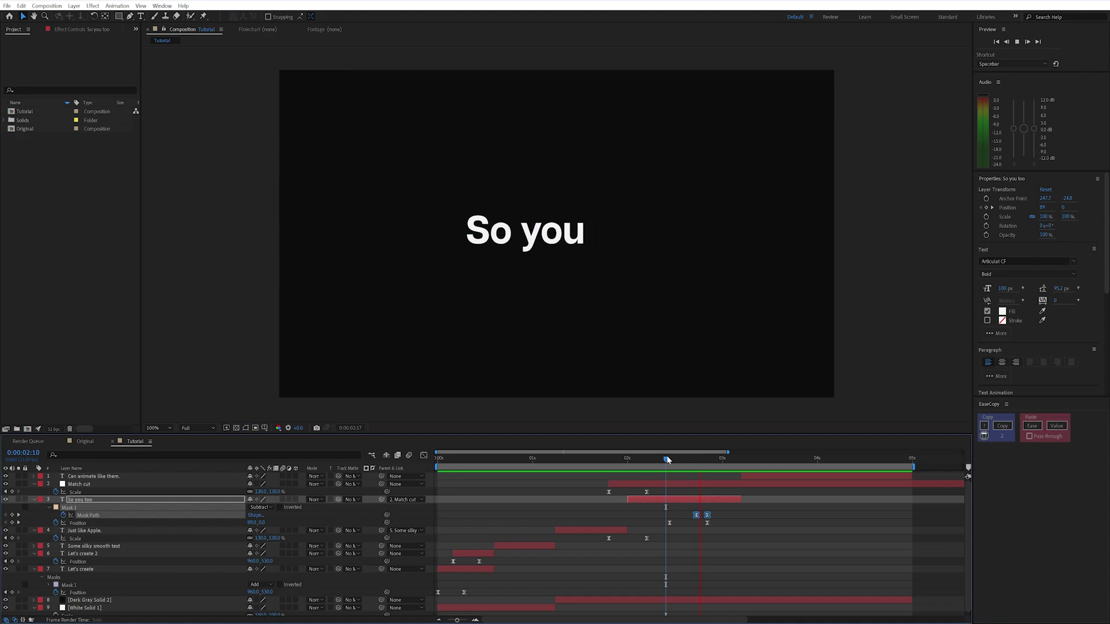
key("space")
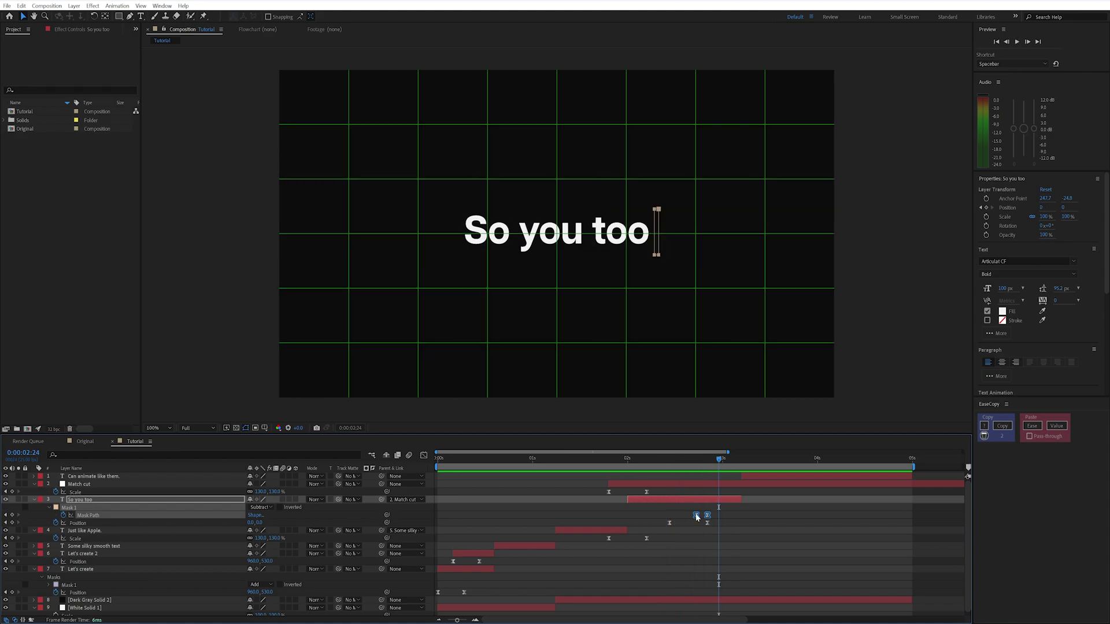
Toggle hold on both Mask Path keyframes of "So you too" and shift the pair earlier to 0:00:02:14 and 0:00:02:17
right_click(696, 516)
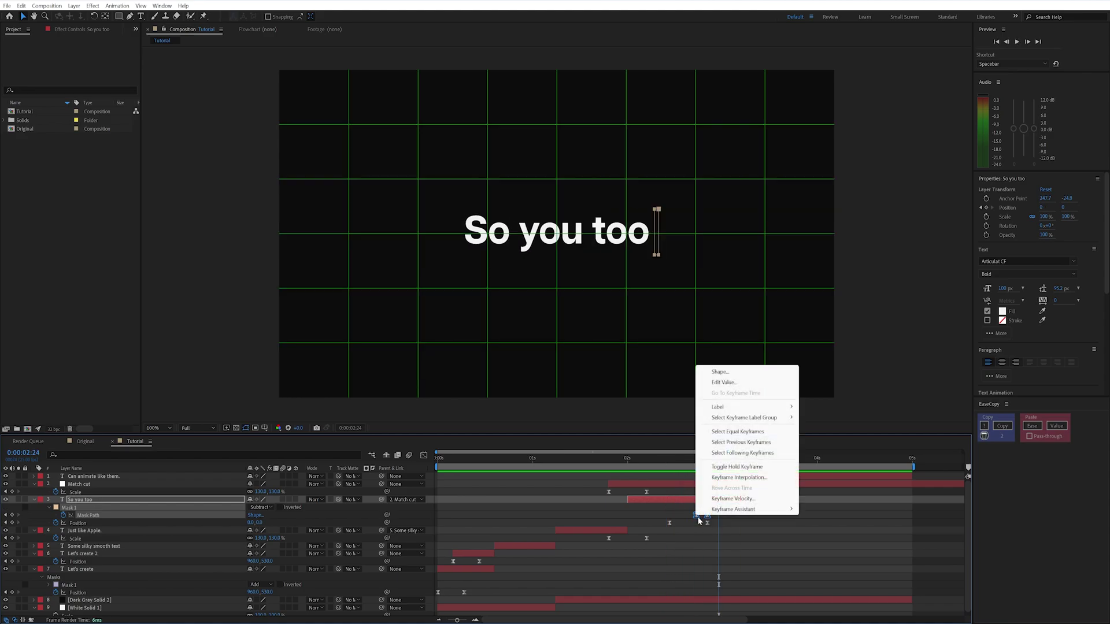
left_click(759, 469)
key("space")
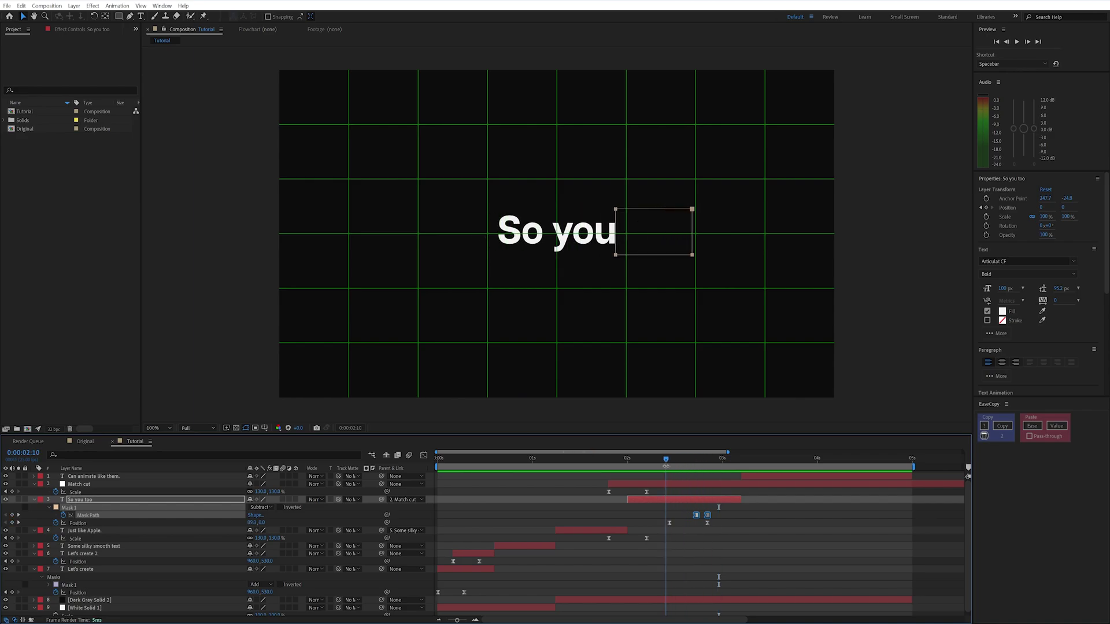
left_click_drag(696, 515, 686, 517)
left_click(700, 532)
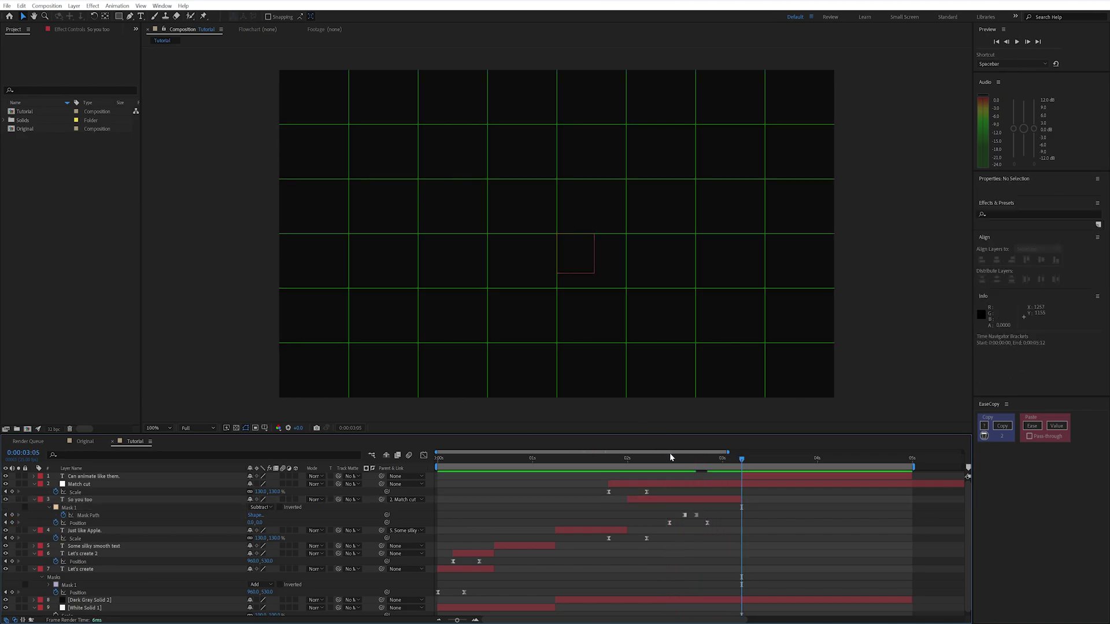
left_click(670, 456)
left_click_drag(670, 457, 726, 480)
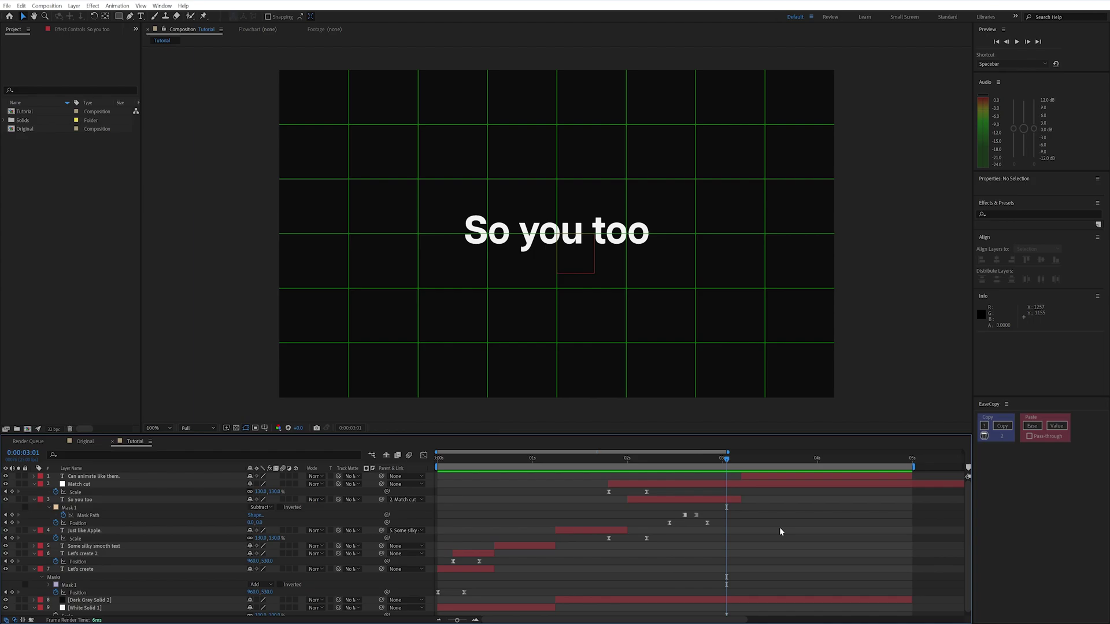
key("alt+Left")
Add a "So you too" Position keyframe at 0:00:02:18, move it to 0:00:02:20 and the last one to 0:00:03:05, then play back
key("j")
key("Page_Up")
key("Page_Up")
key("Page_Up")
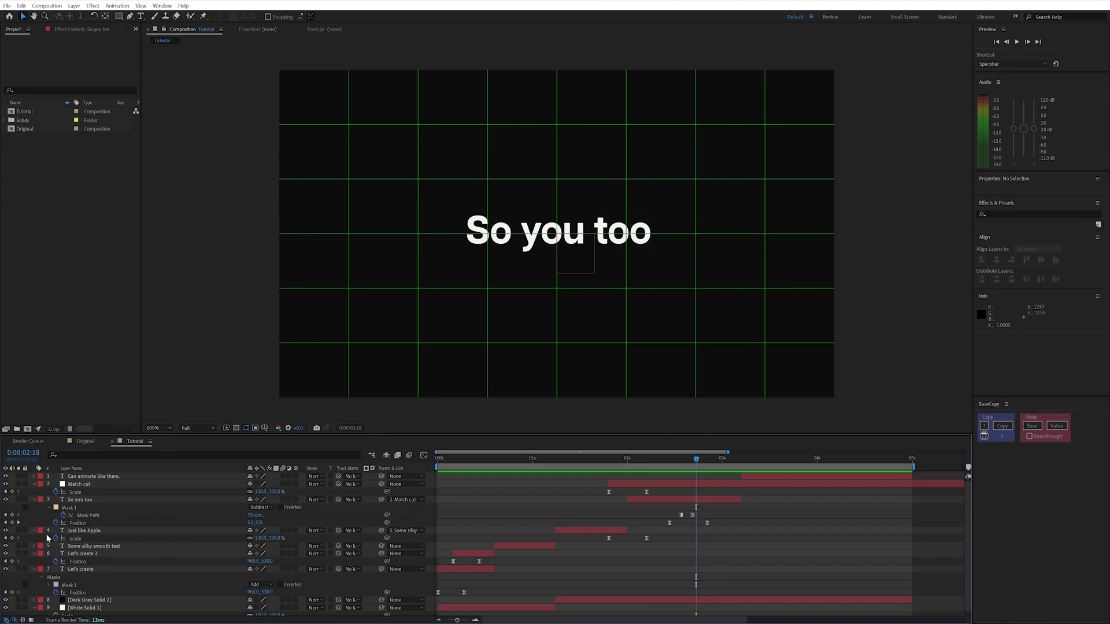
left_click(12, 523)
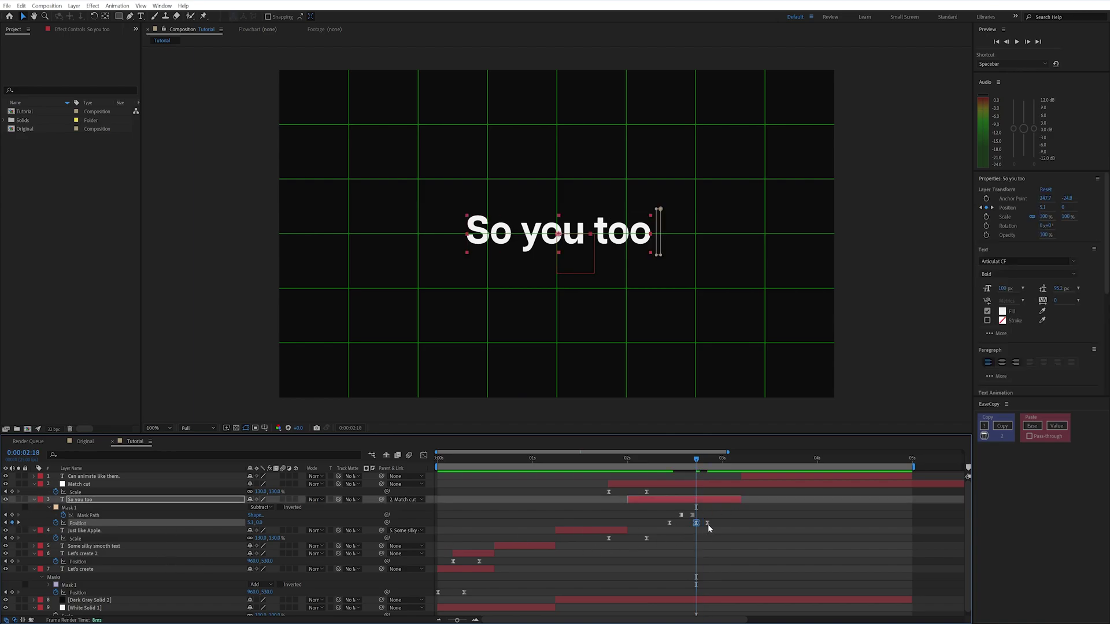
mouse_move(707, 523)
left_mouse_down()
mouse_move(742, 524)
mouse_move(704, 523)
left_mouse_up()
left_click_drag(696, 459, 629, 458)
key("space")
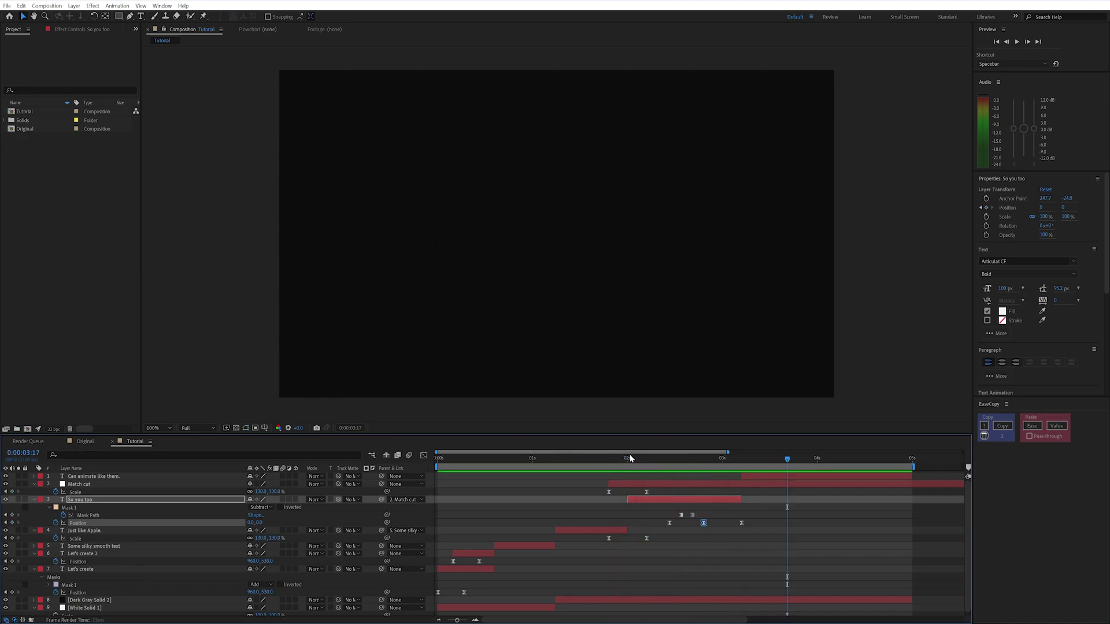
key("space")
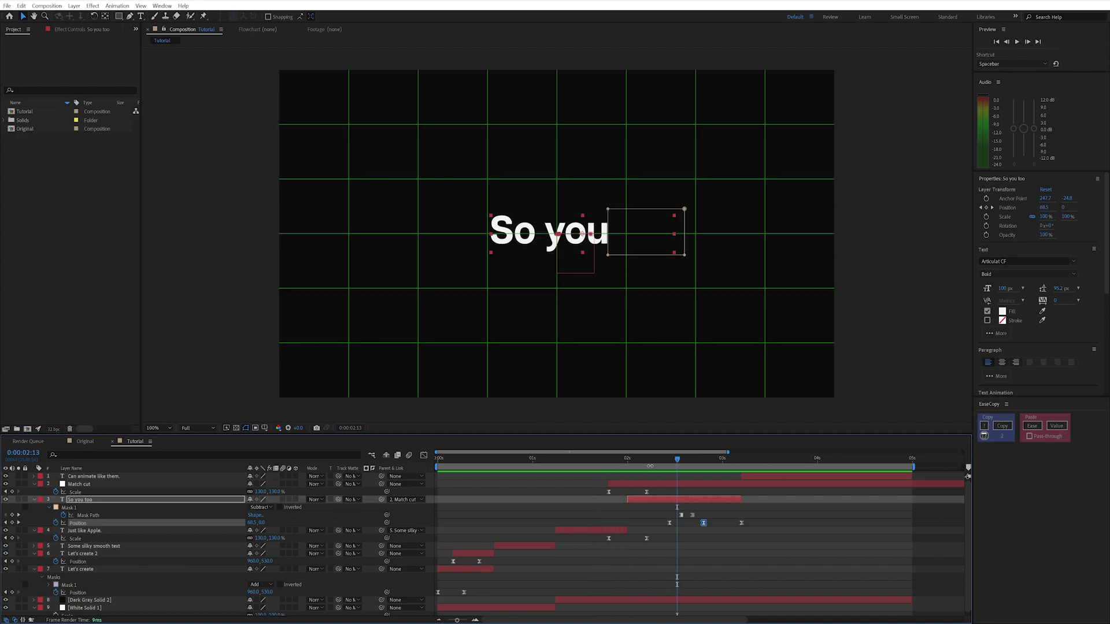
Add a Match cut Scale keyframe at 0:00:02:02, move it to 0:00:02:05 and the last one to 0:00:03:05, then play back
left_click(647, 458)
key("Page_Up")
key("Page_Up")
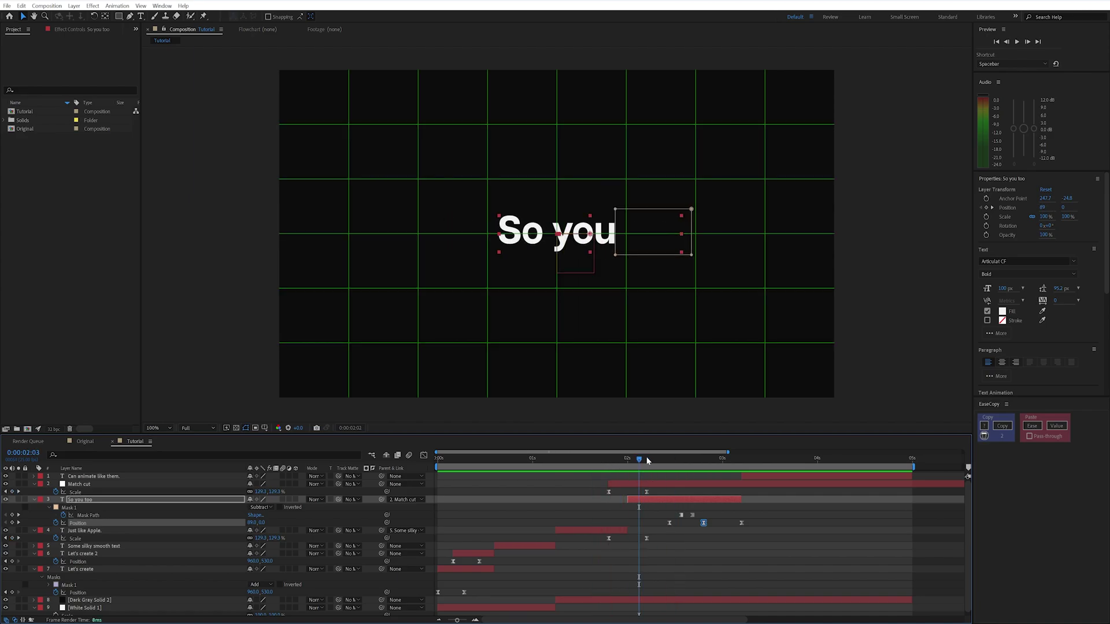
key("Page_Up")
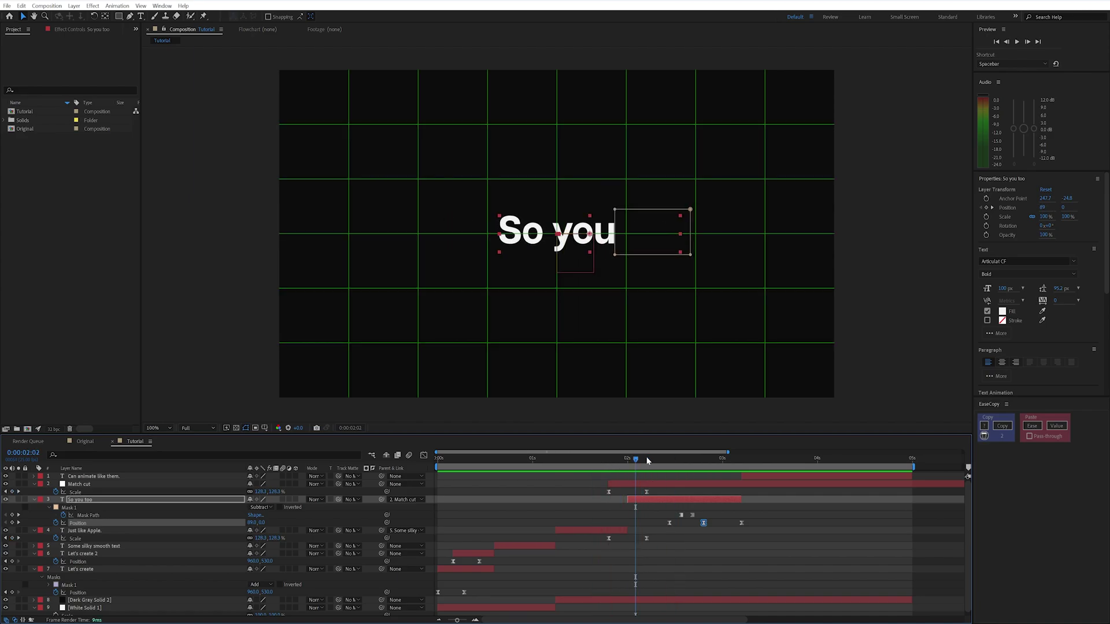
left_click(12, 492)
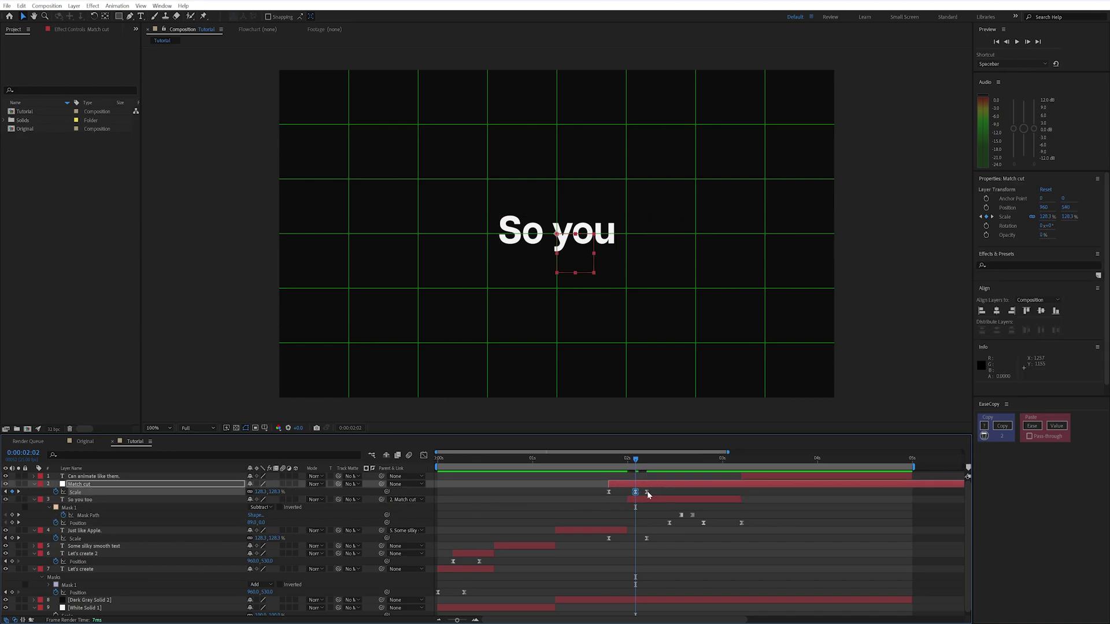
left_click_drag(647, 492, 742, 495)
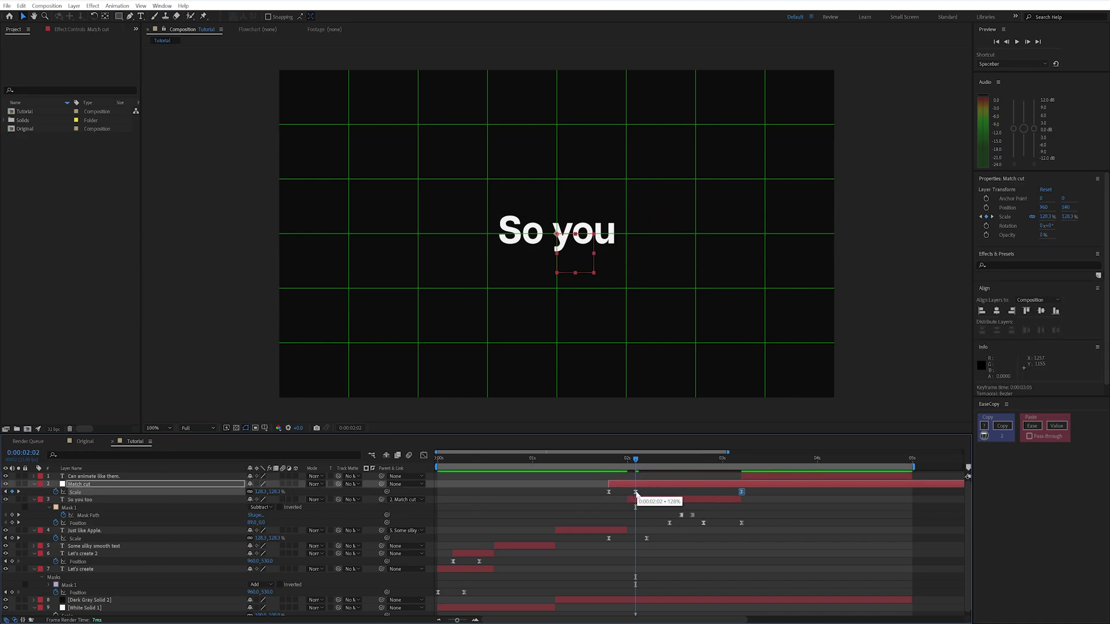
left_click_drag(636, 493, 647, 492)
key("space")
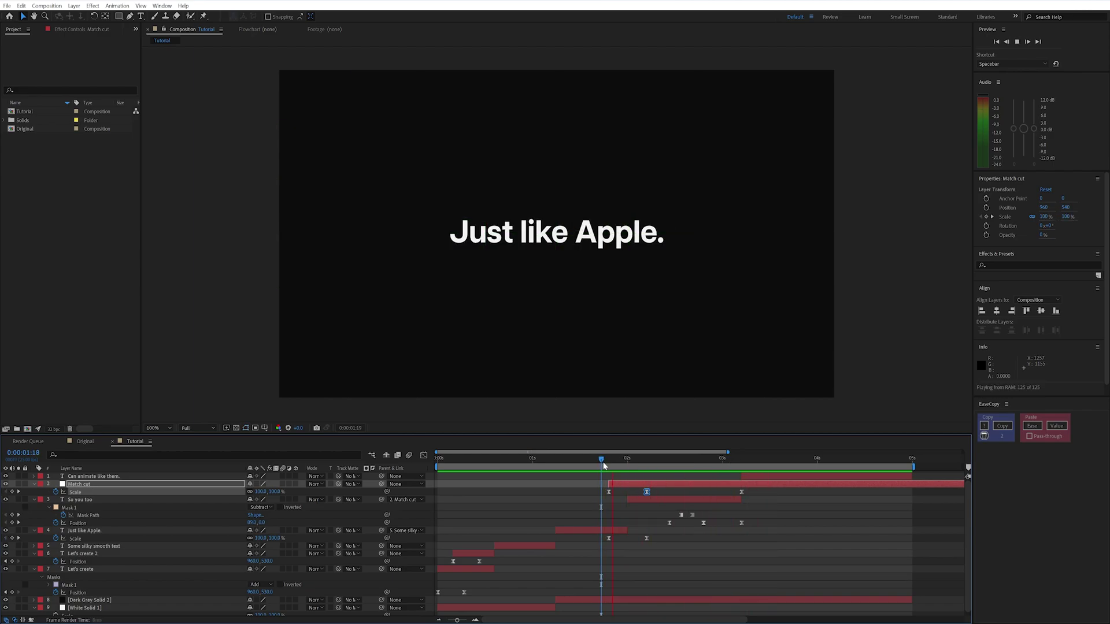
key("space")
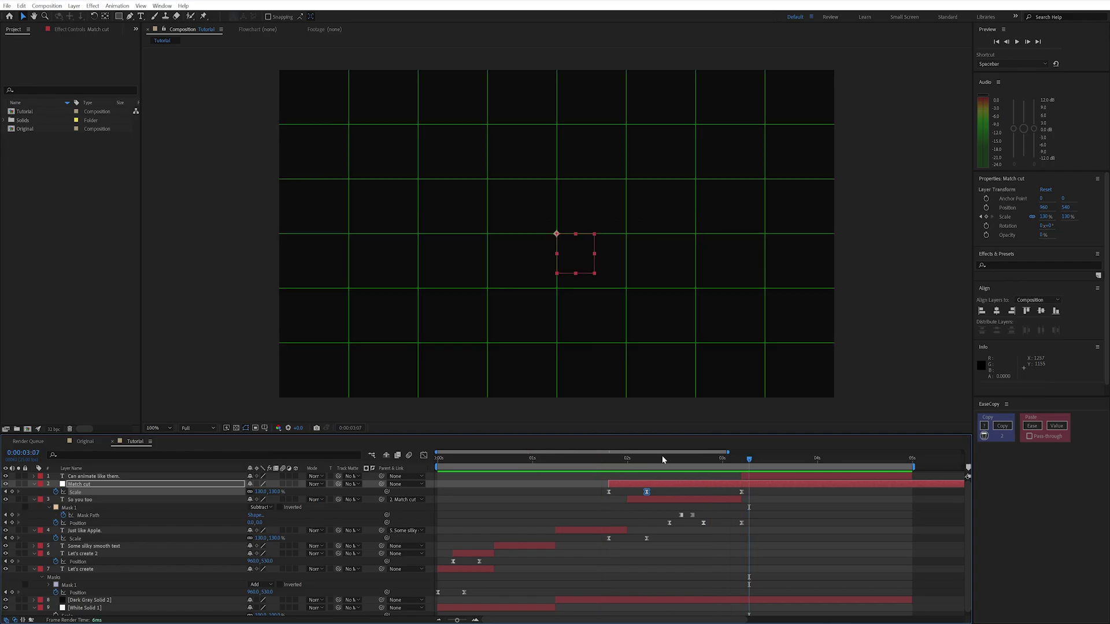
Reshape the Match cut Scale curve in the value graph with the middle keyframe's outgoing handle and play back the result
left_click(687, 457)
left_click_drag(760, 491, 586, 495)
left_click(424, 455)
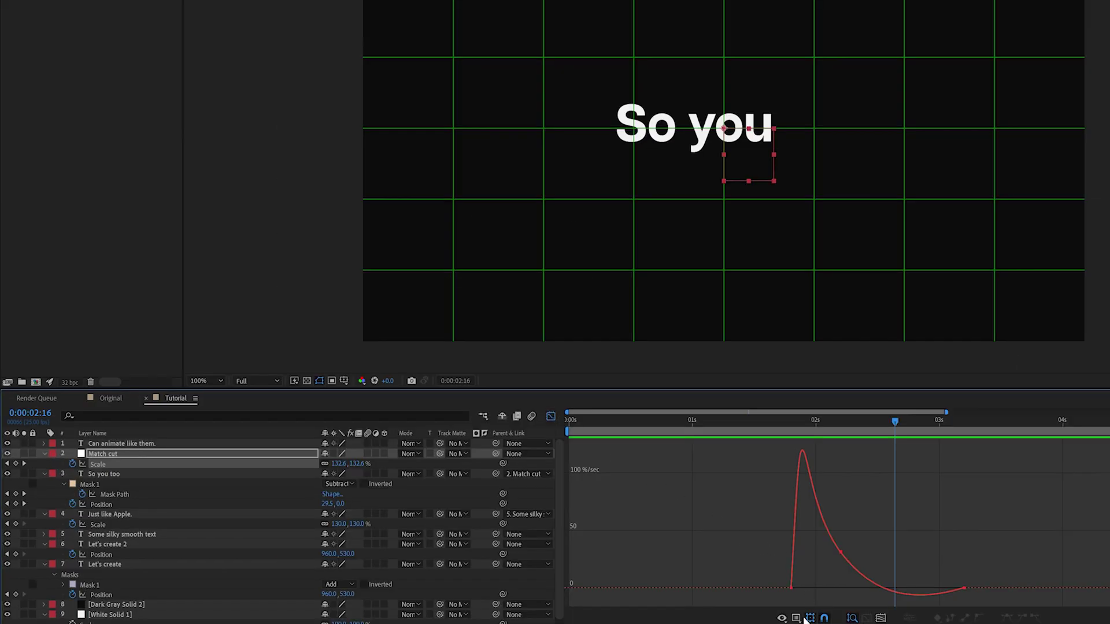
left_click(803, 620)
left_click(828, 485)
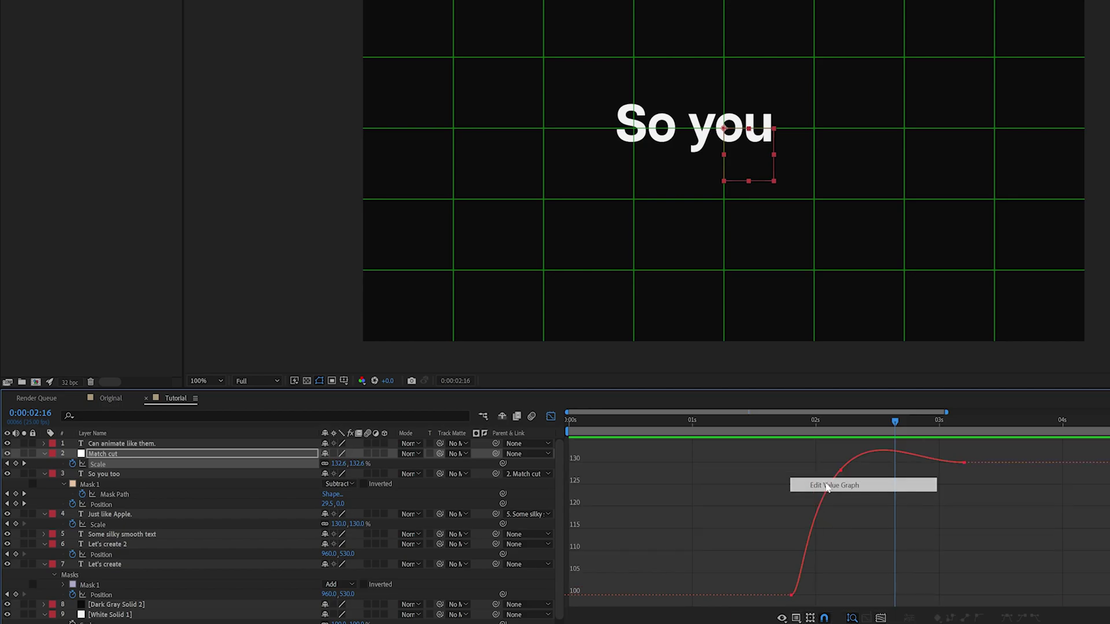
left_click(841, 471)
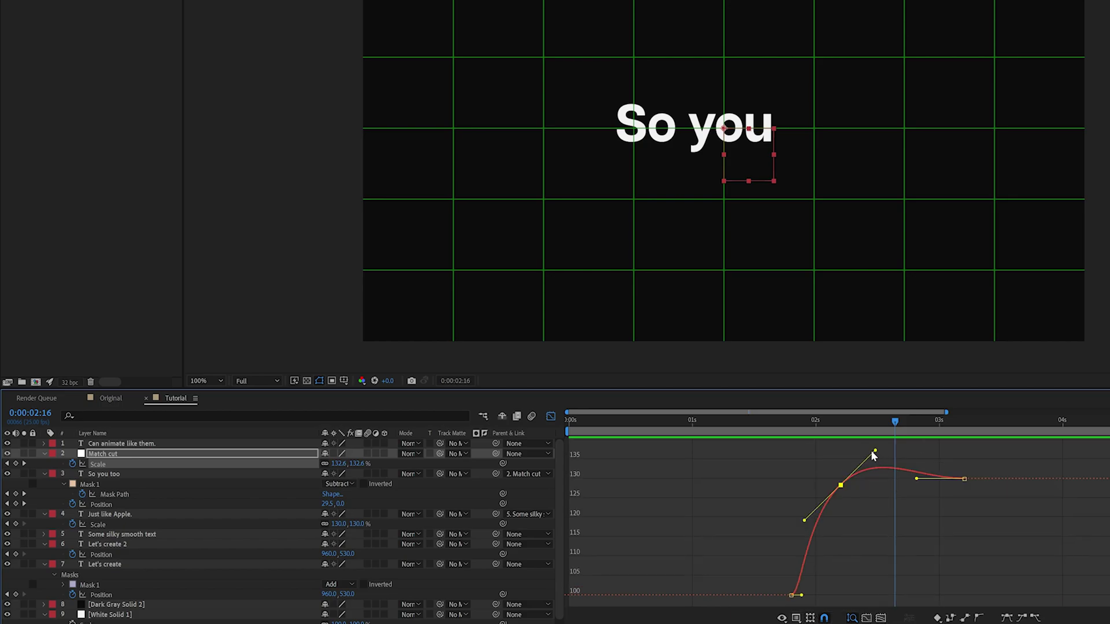
left_click_drag(873, 457, 775, 442)
left_click(980, 523)
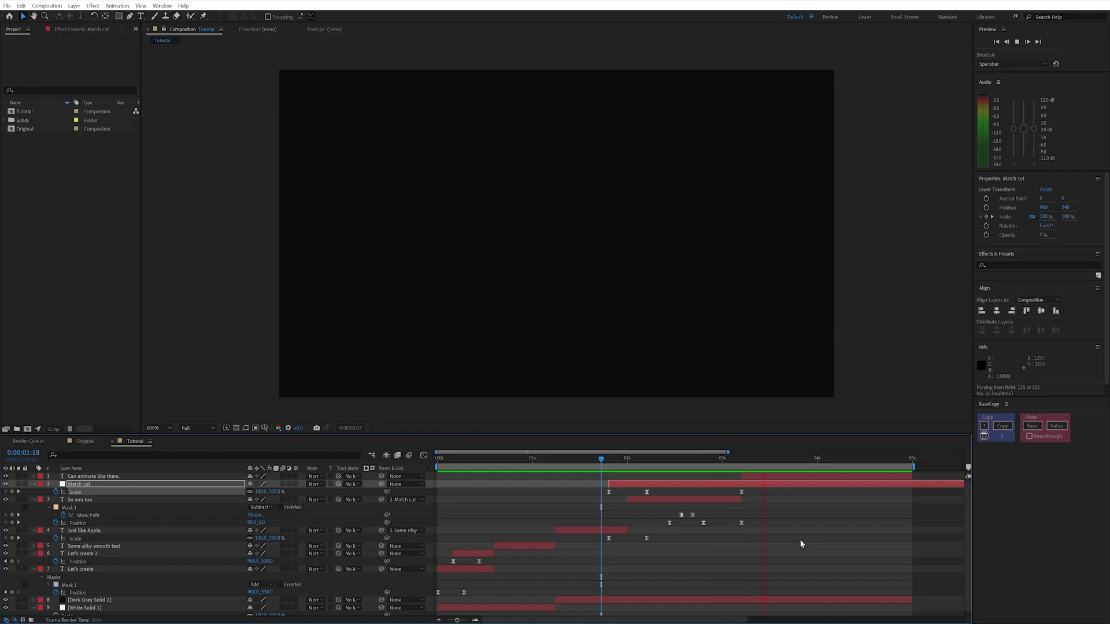
key("space")
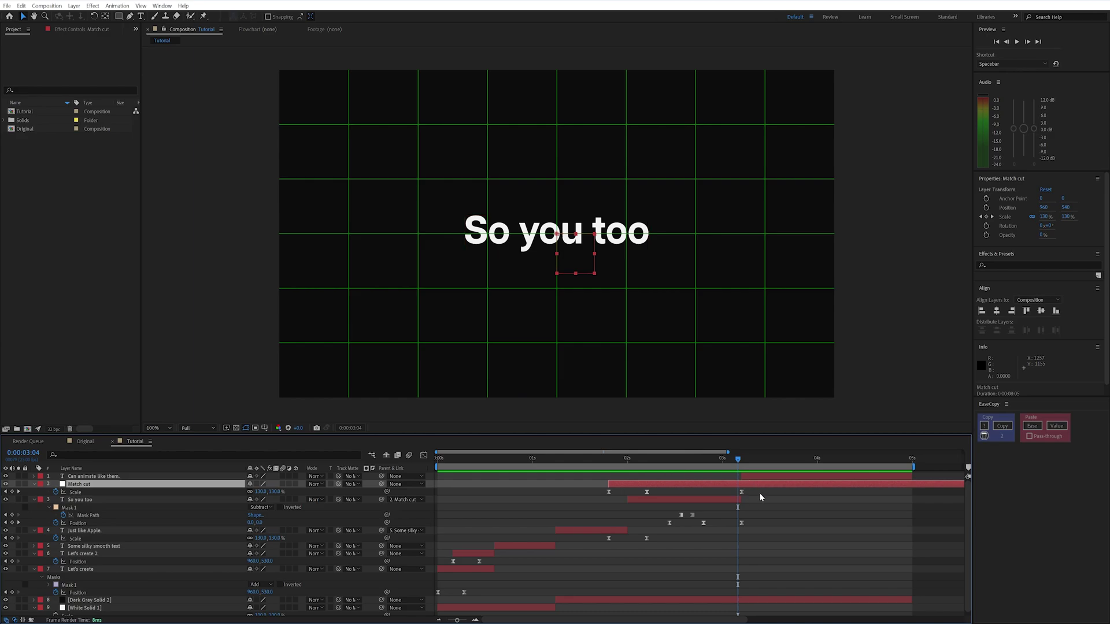
Keyframe the Position of Match cut from 960, 540 at 0:00:03:00 to 960, 470 at 0:00:03:10
left_click(741, 460)
key("Page_Up")
key("Page_Up")
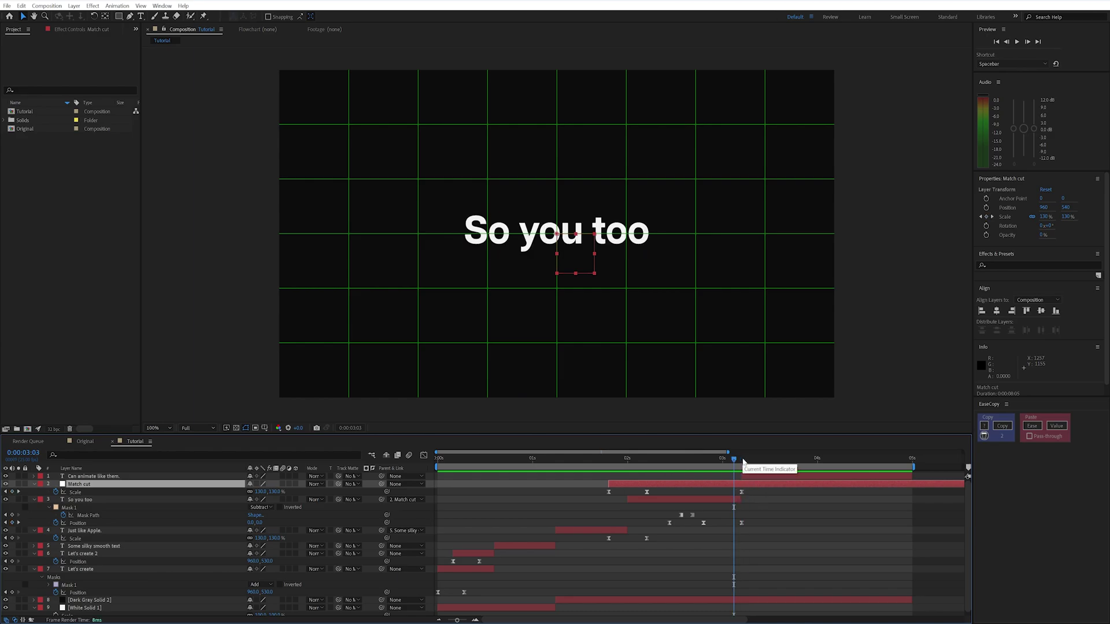
key("Page_Up")
key("Page_Up")
key("Page_Up")
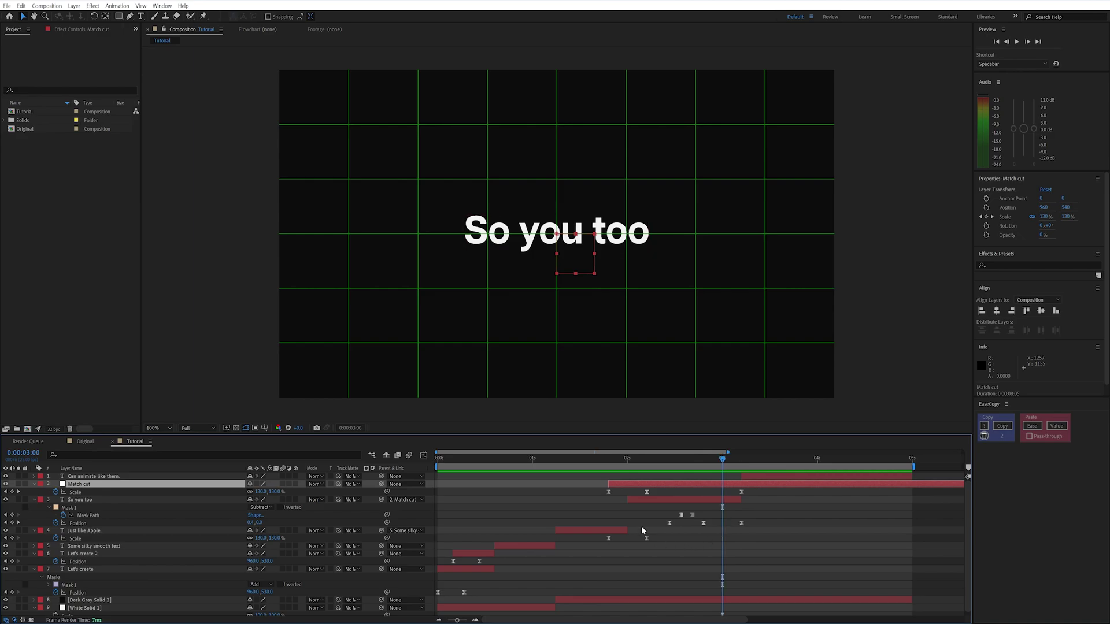
key("p")
left_click(56, 492)
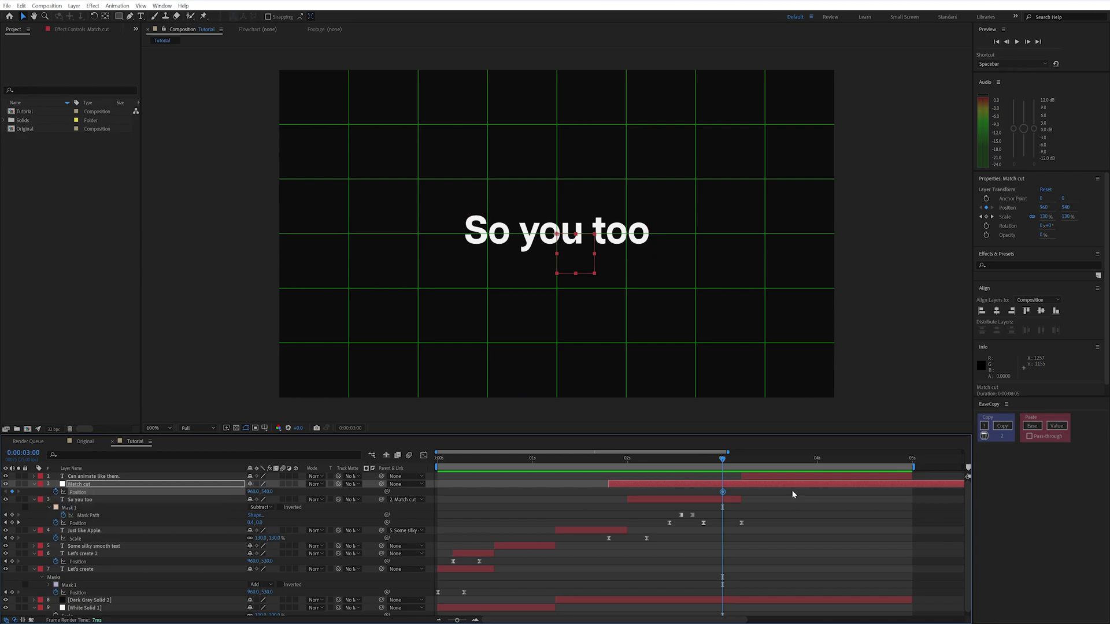
key("shift+Page_Down")
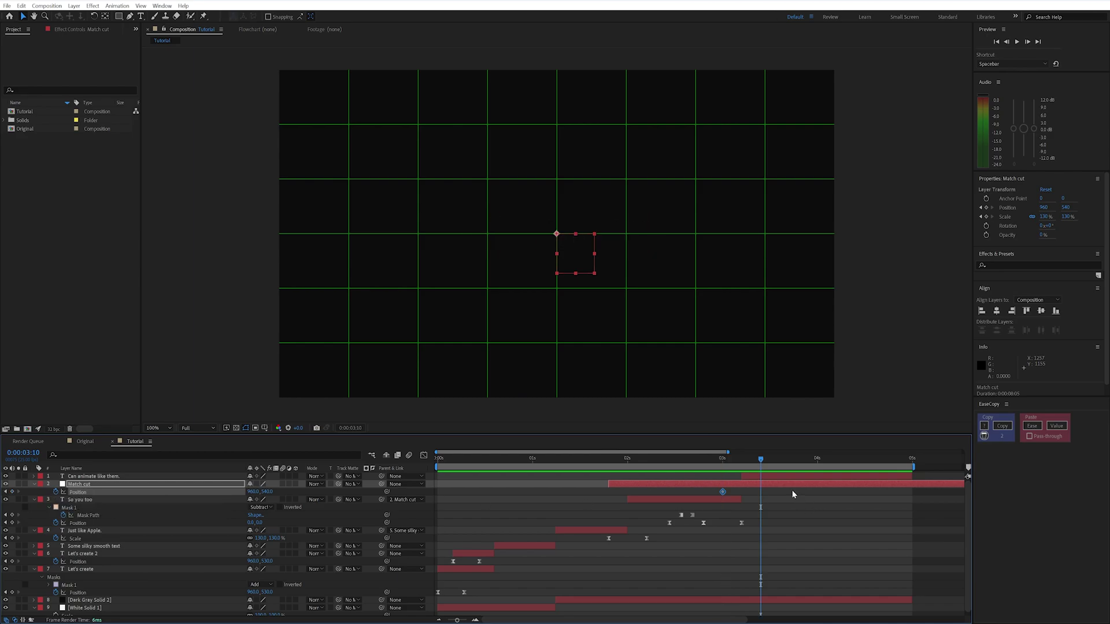
left_click(267, 492)
type("-70")
key("Return")
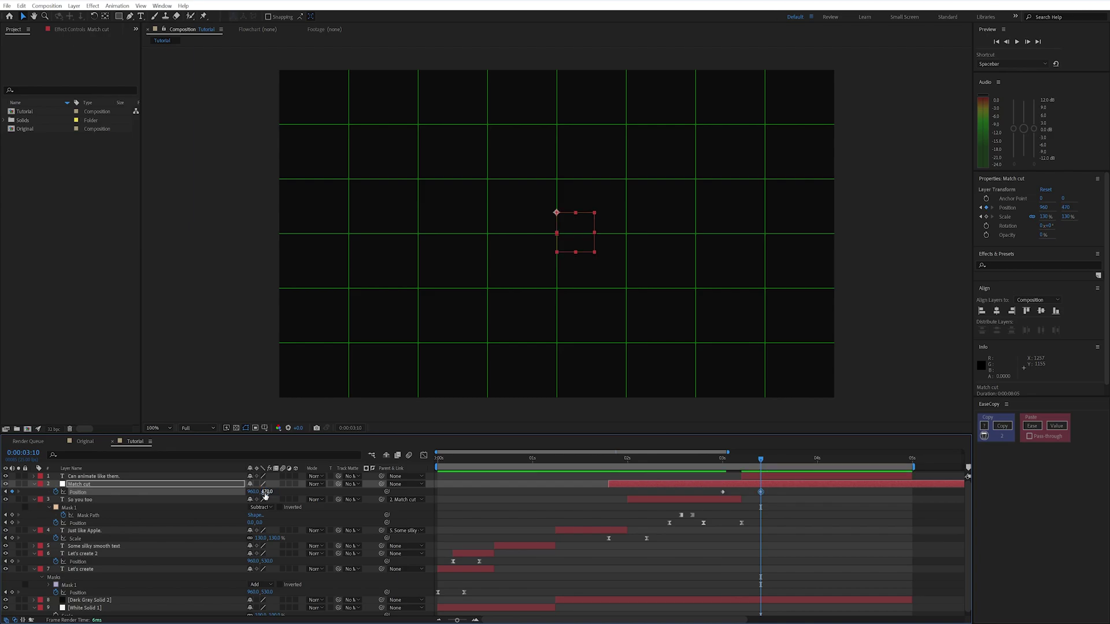
Copy the easing of the "Just like Apple." Scale keyframes onto both Match cut Position keyframes and play back the movement
left_click(722, 463)
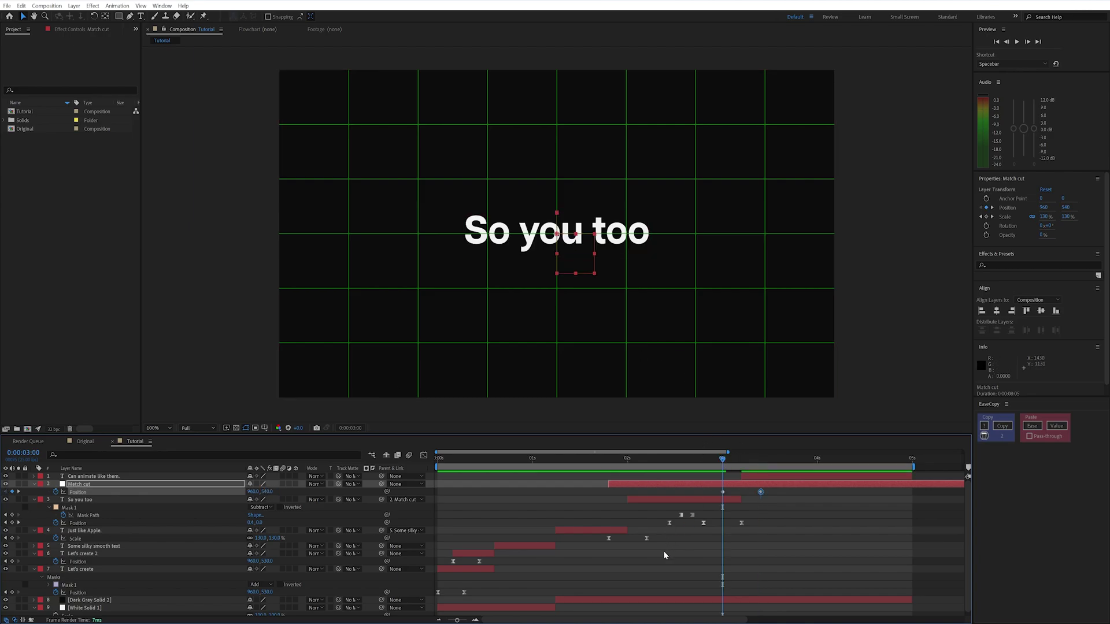
left_click_drag(696, 547, 602, 541)
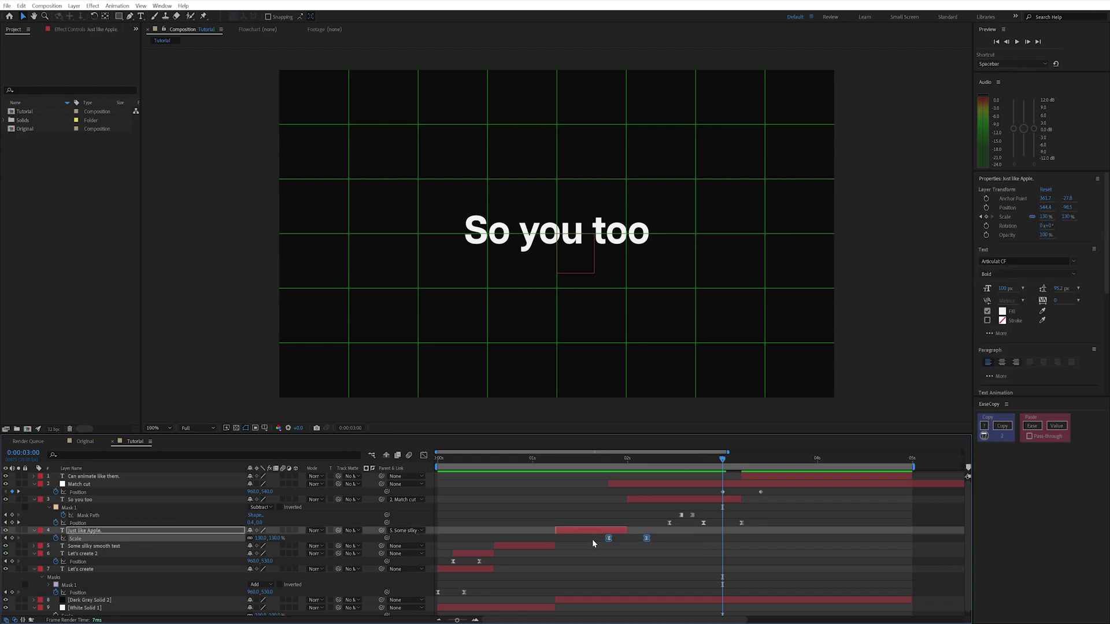
left_click(1008, 425)
left_click_drag(833, 493, 675, 497)
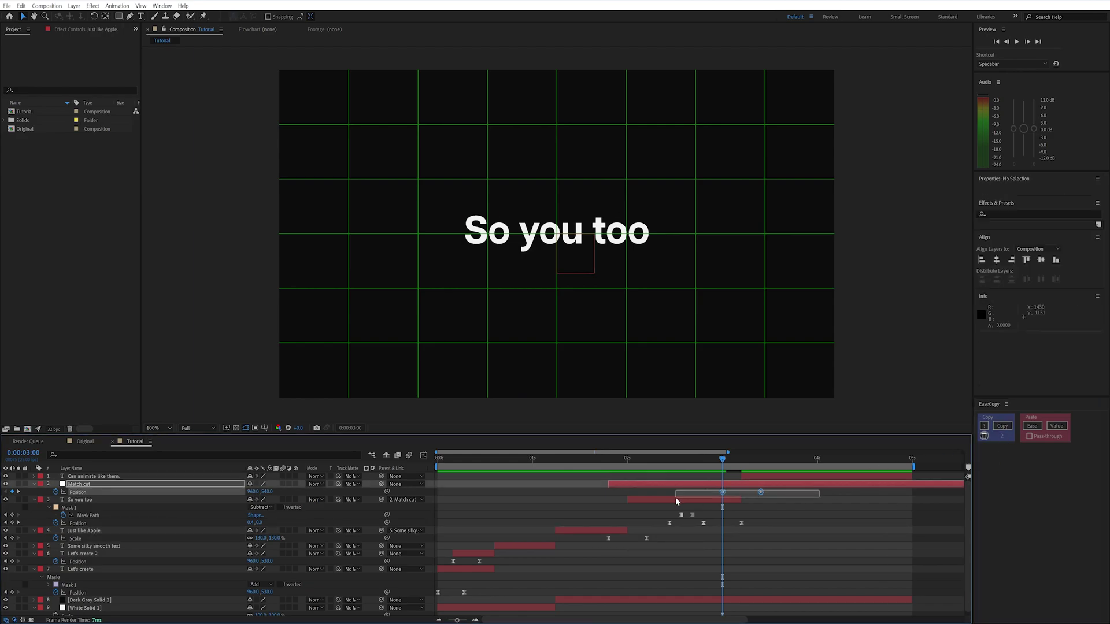
left_click(1032, 426)
left_click(785, 548)
key("space")
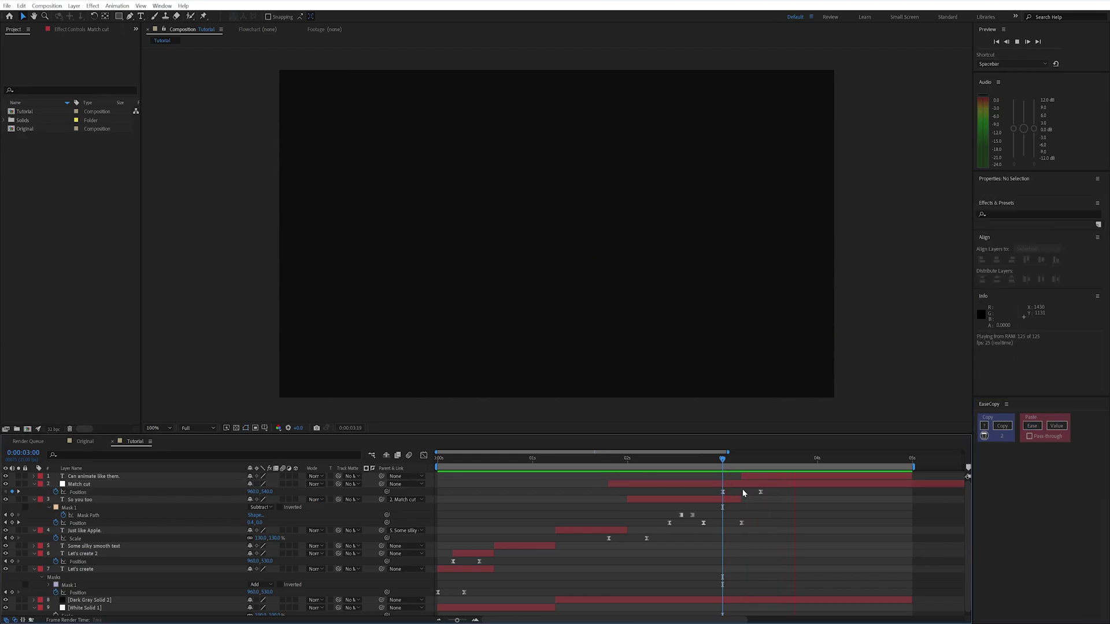
key("space")
Trim the end of the Dark Gray Solid 2 layer to 0:00:03:05
scroll(751, 601, "down", 1)
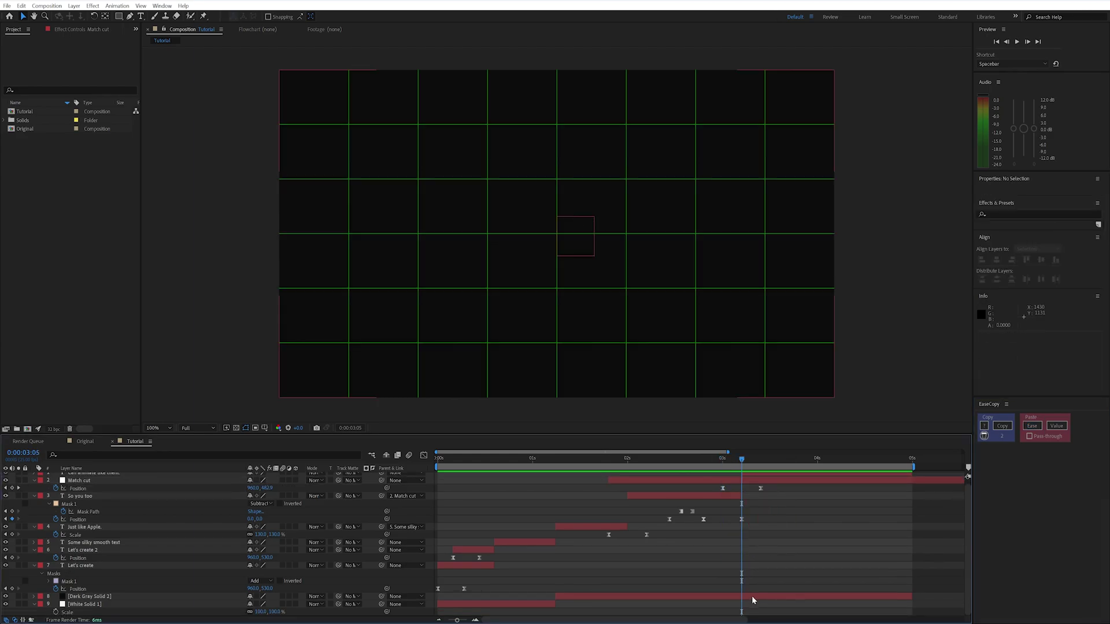
left_click(753, 599)
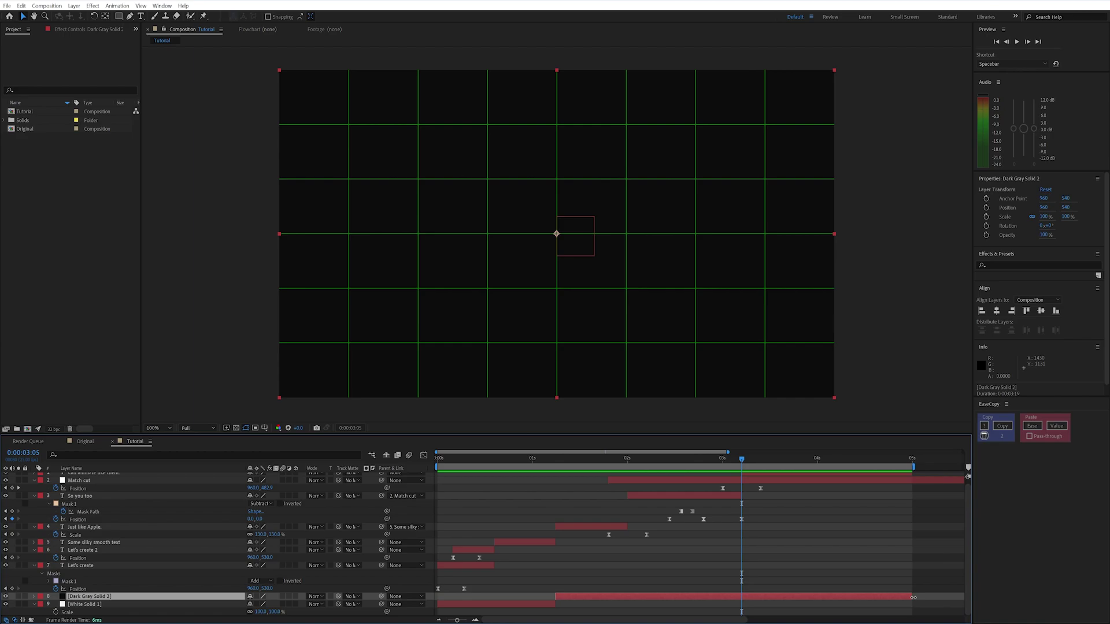
left_click_drag(913, 597, 741, 597)
left_click(473, 581)
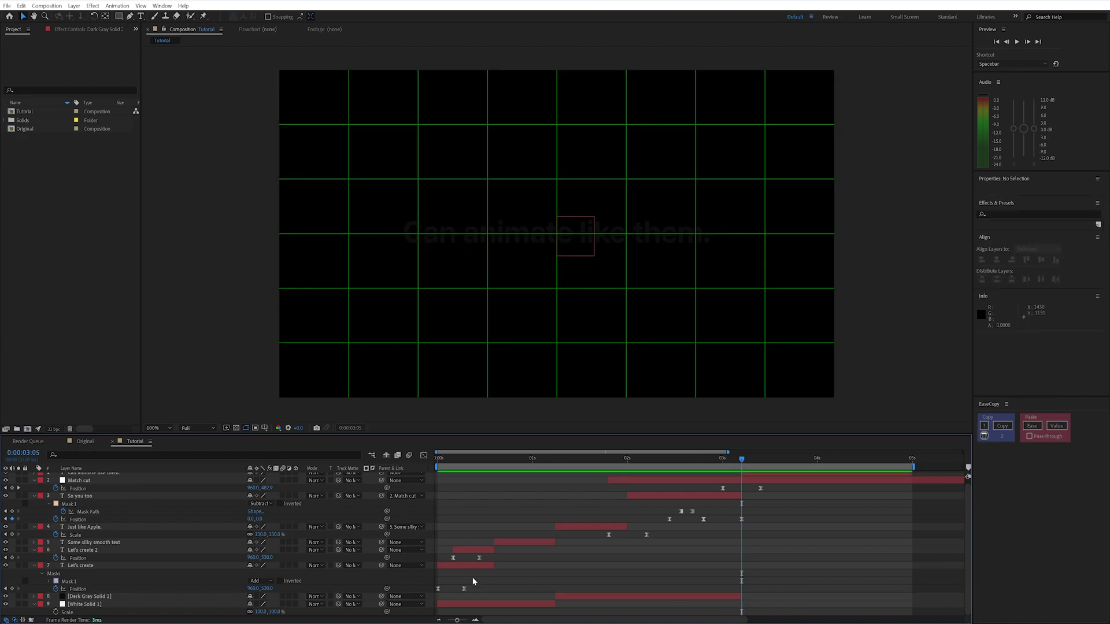
Duplicate White Solid 1, start the copy at 0:00:03:05, place it above Dark Gray Solid 2 and play back the background switch
left_click(494, 604)
key("ctrl+d")
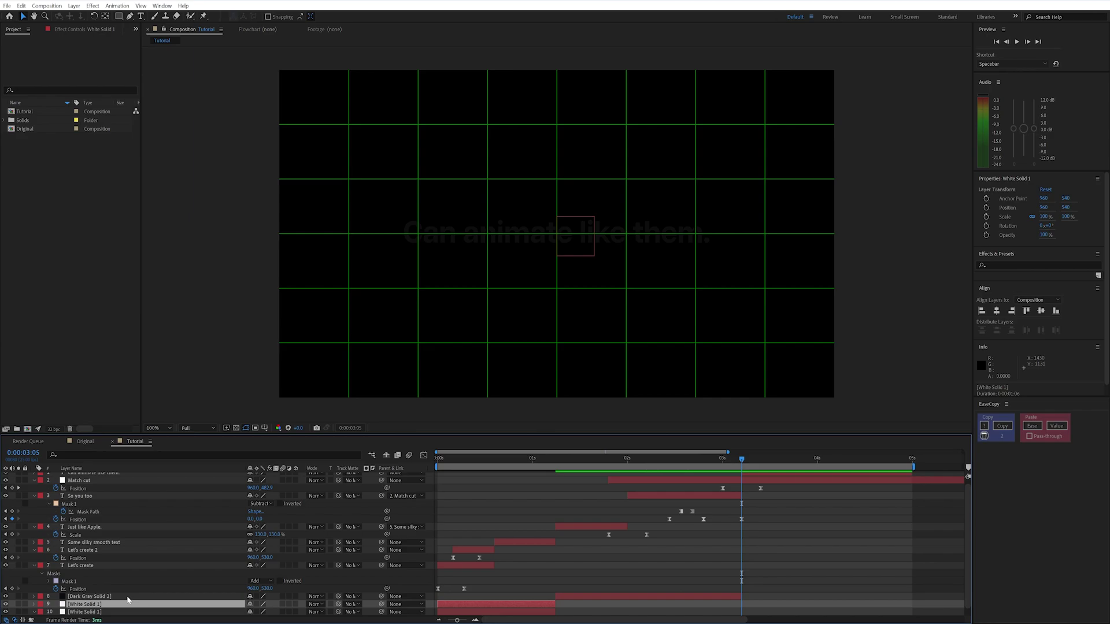
key("bracketleft")
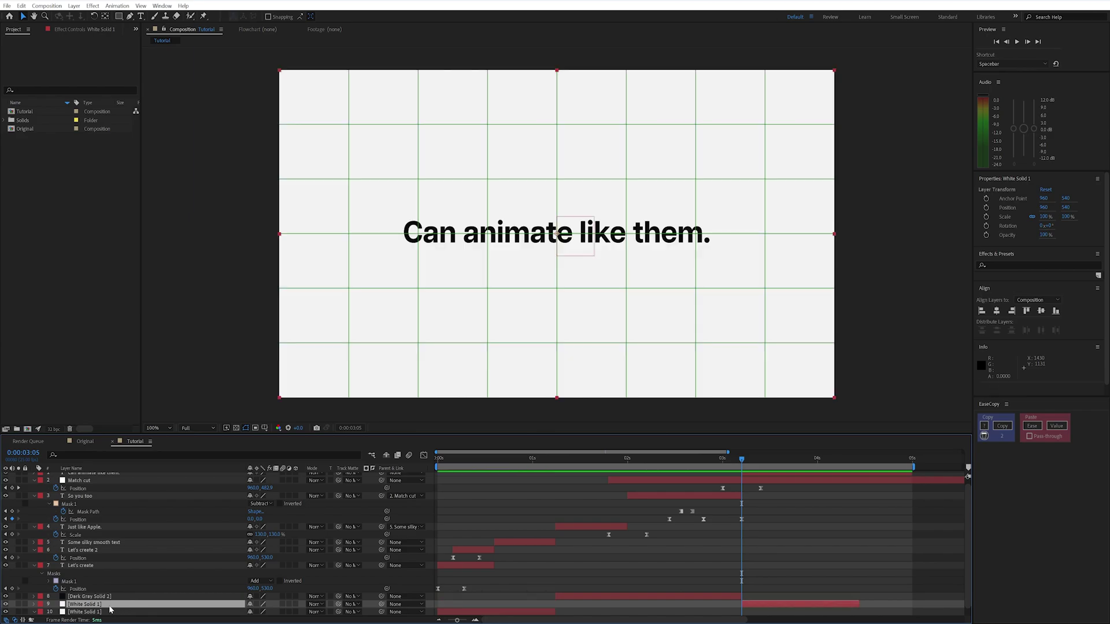
left_click_drag(110, 607, 108, 595)
left_click(871, 552)
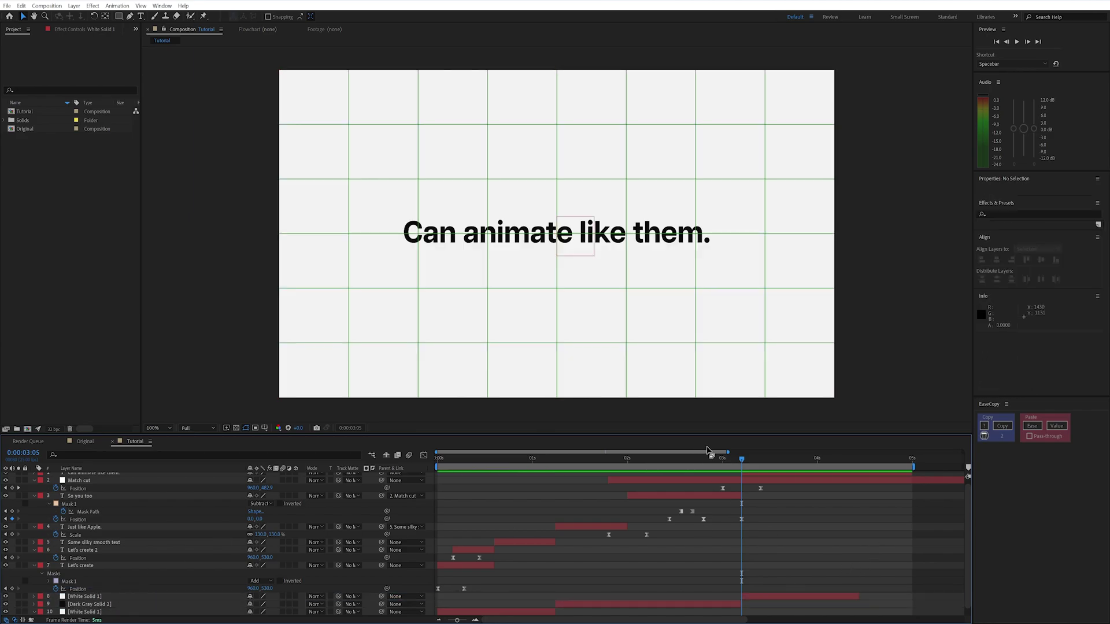
key("space")
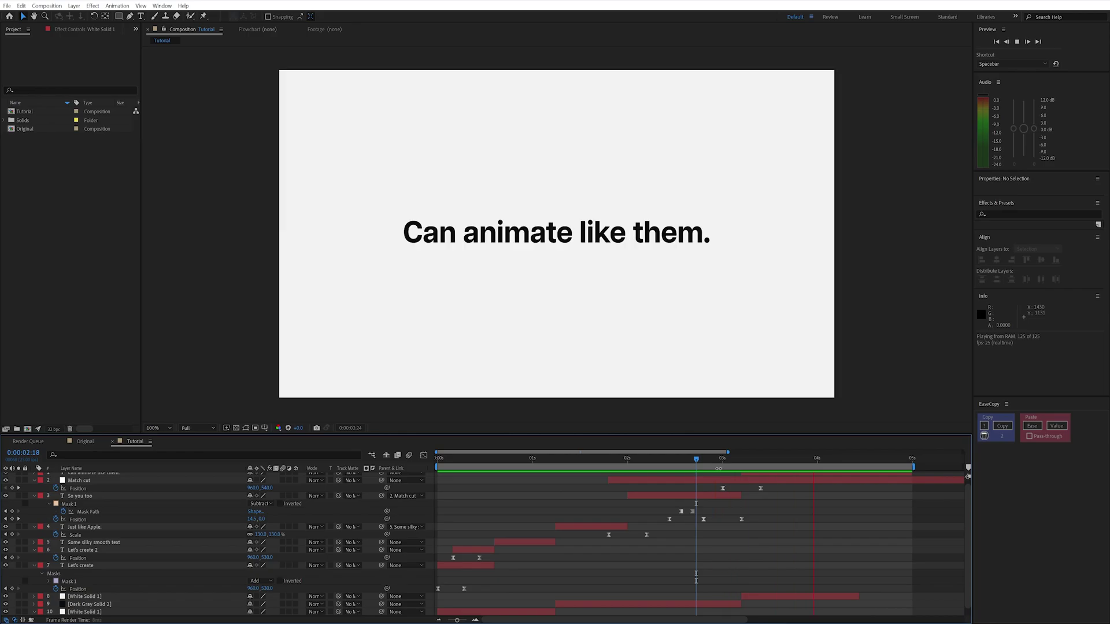
Overlay the grid on the composition and reveal all modified properties of the "Some silky smooth text" layer
key("ctrl+apostrophe")
key("space")
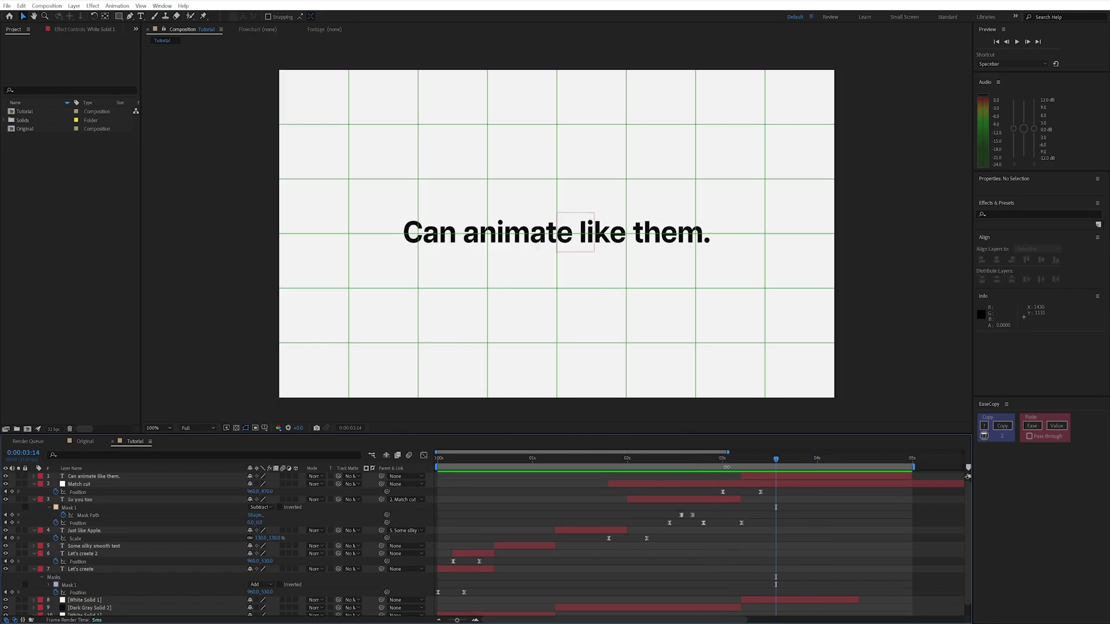
mouse_move(776, 460)
left_mouse_down()
mouse_move(722, 460)
mouse_move(776, 461)
left_mouse_up()
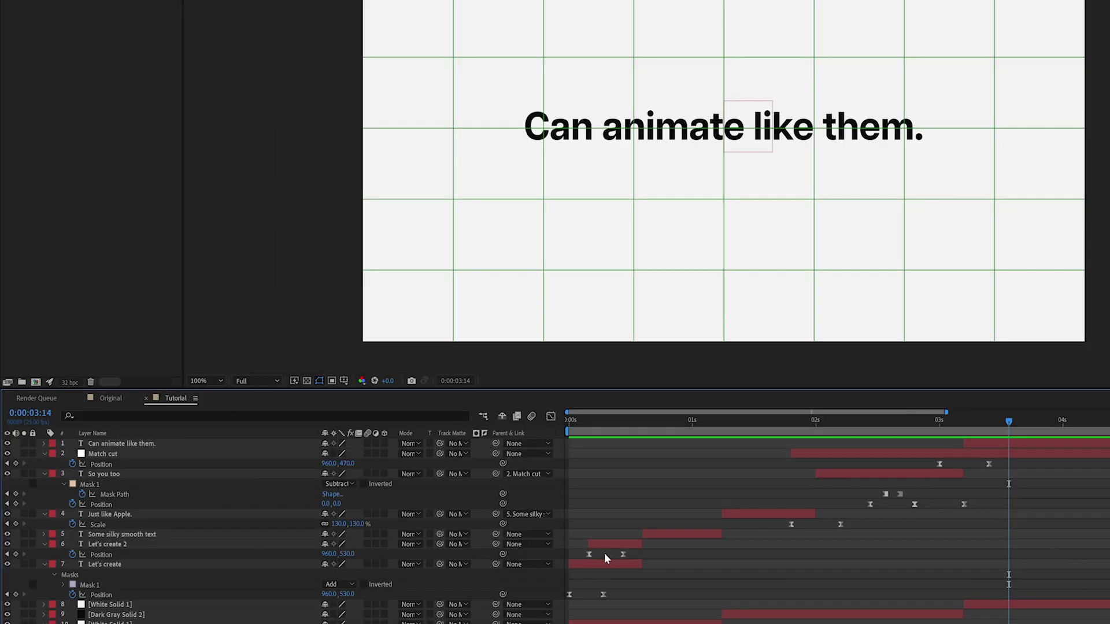
left_click(655, 422)
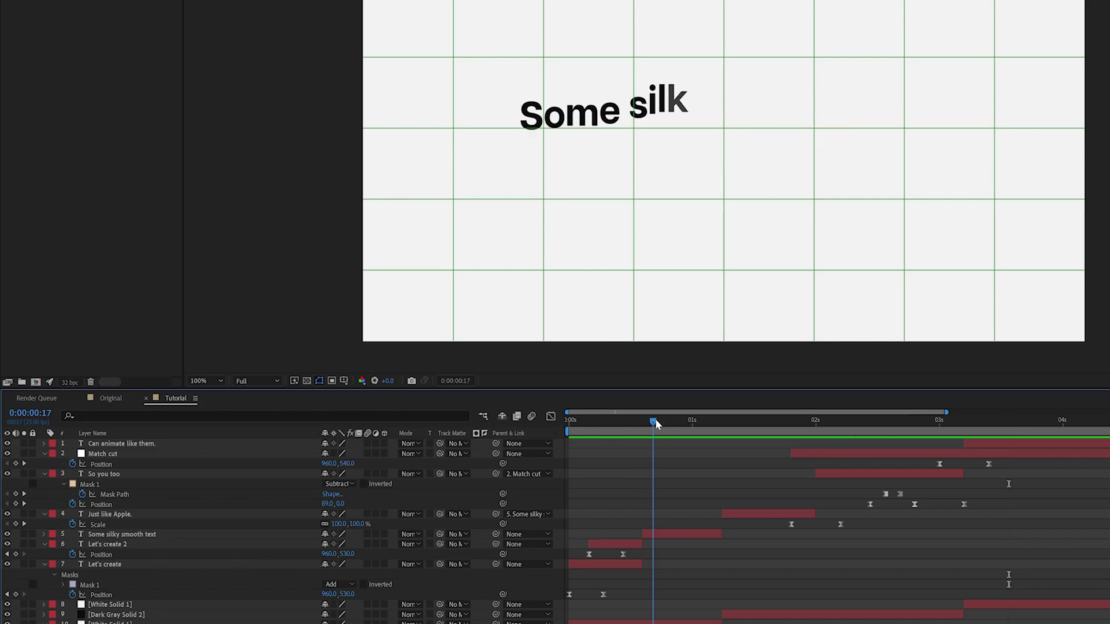
left_click_drag(655, 420, 676, 423)
left_click(694, 534)
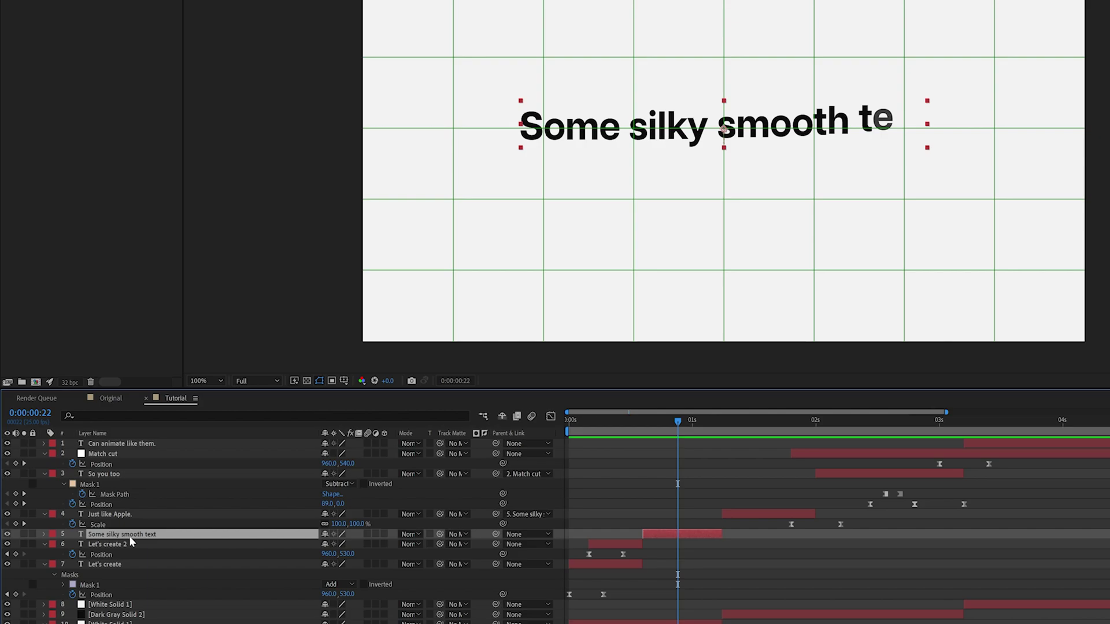
key("u")
key("u")
scroll(132, 553, "down", 2)
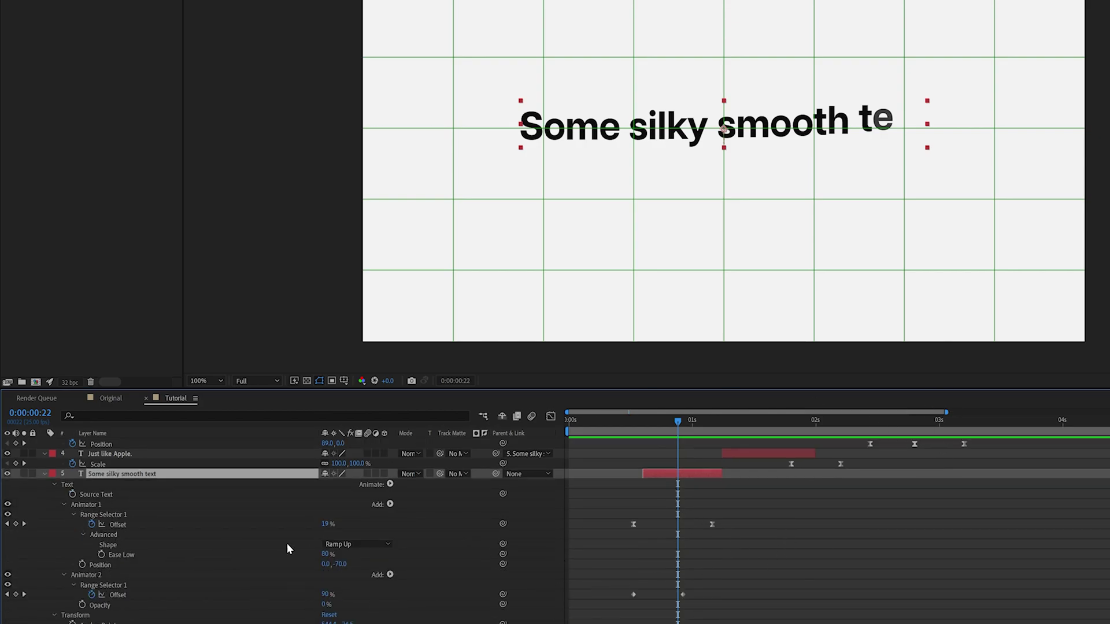
Copy Animator 1 and Animator 2 from "Some silky smooth text" onto "Can animate like them." at 0:00:03:05 and show its keyframes
left_click(92, 505)
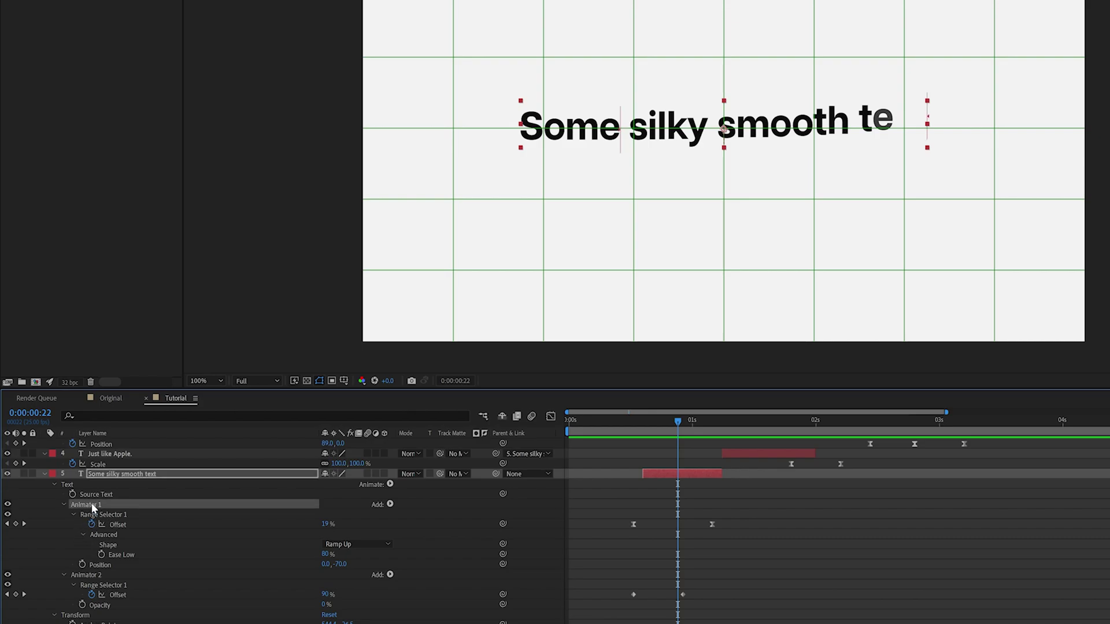
left_click(92, 576, "ctrl")
scroll(635, 556, "up", 2)
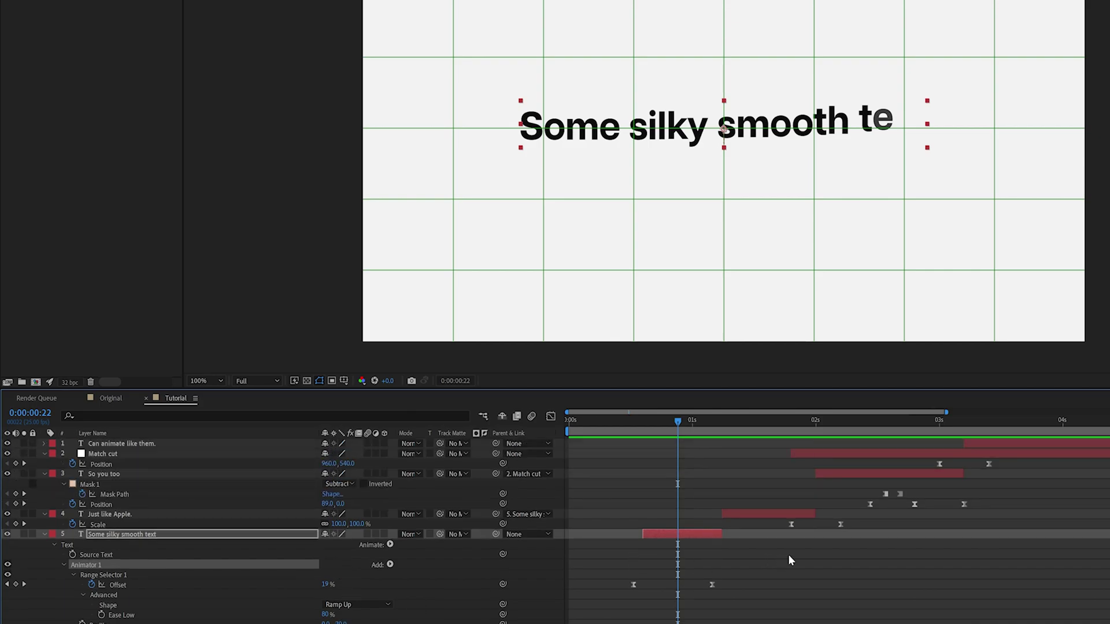
left_click(964, 422)
left_click(976, 446)
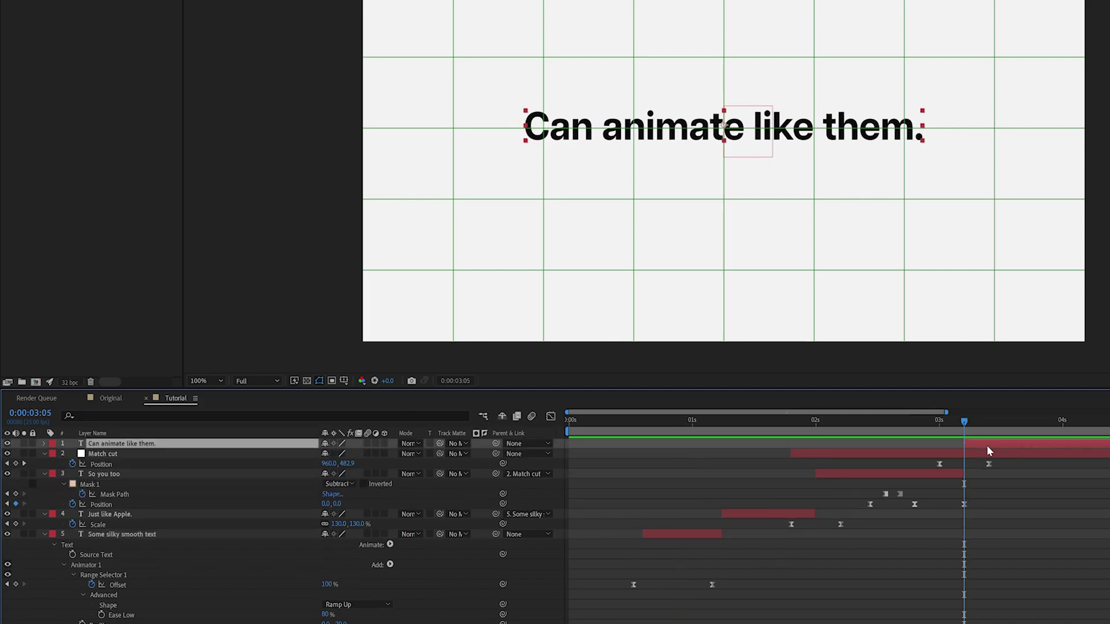
key("ctrl+v")
key("u")
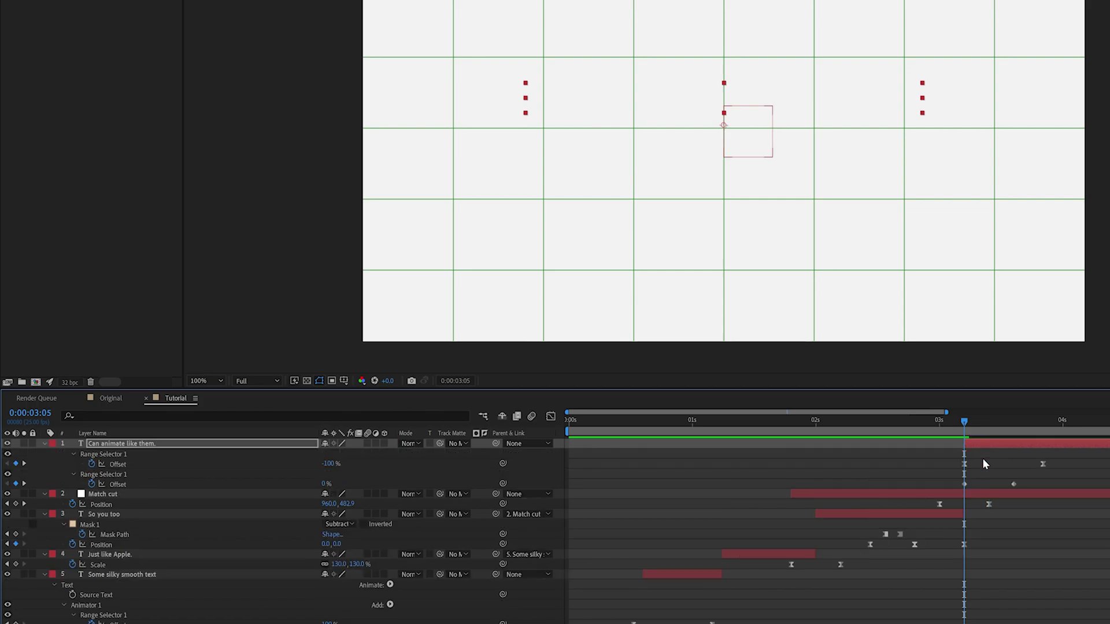
Shift all Offset keyframes of "Can animate like them." earlier so they start at 0:00:03:00, and check the text at 0:00:03:18
left_click_drag(1046, 483, 941, 470)
left_click_drag(963, 426, 1028, 441)
left_click(1028, 441)
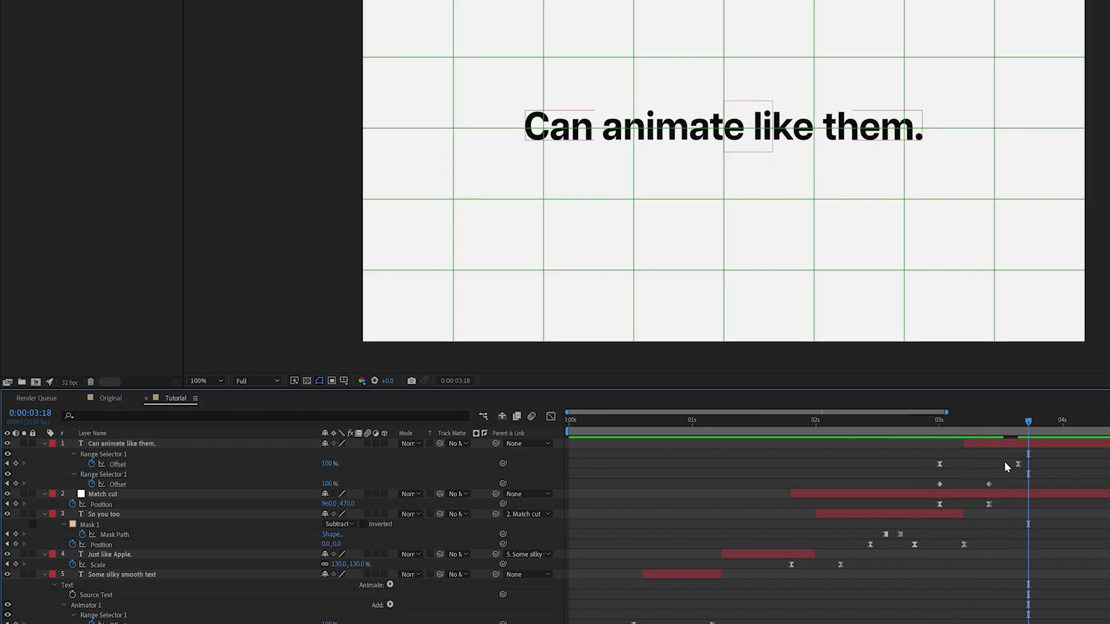
Set the Animator 1 Position of "Can animate like them." to 0, 70 and preview the text rising from below
key("u")
key("u")
left_click(342, 534)
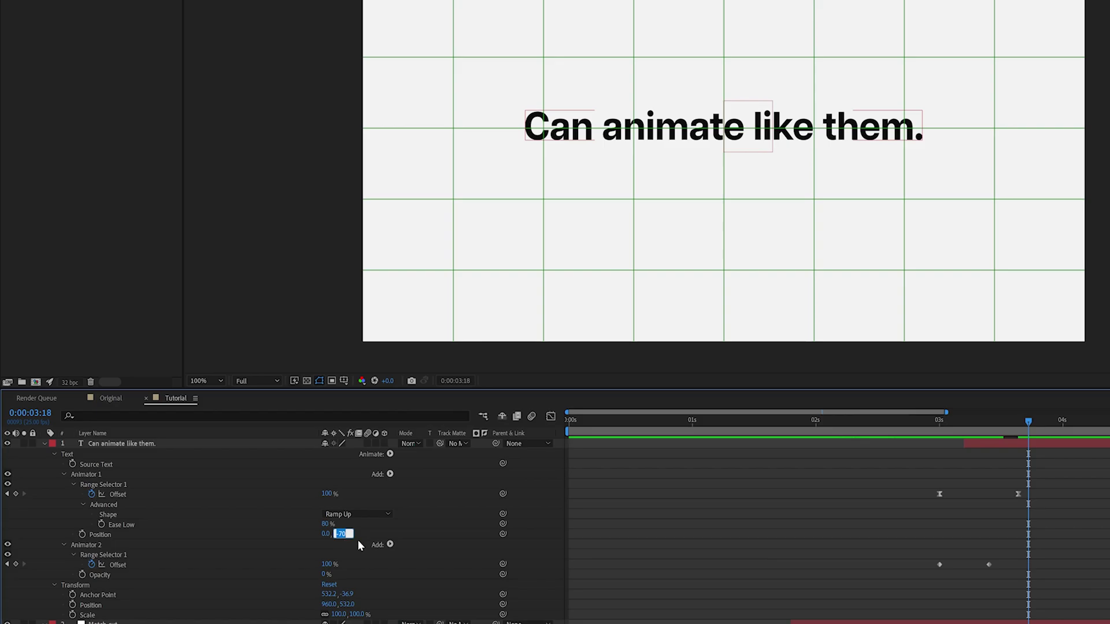
type("70")
key("Return")
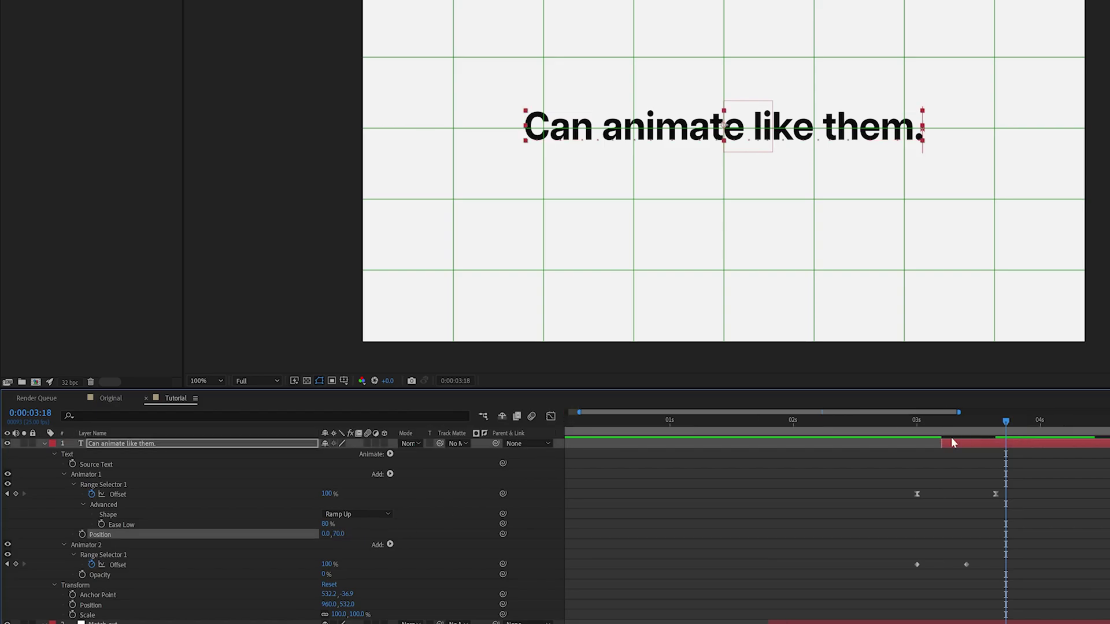
left_click(905, 423)
key("space")
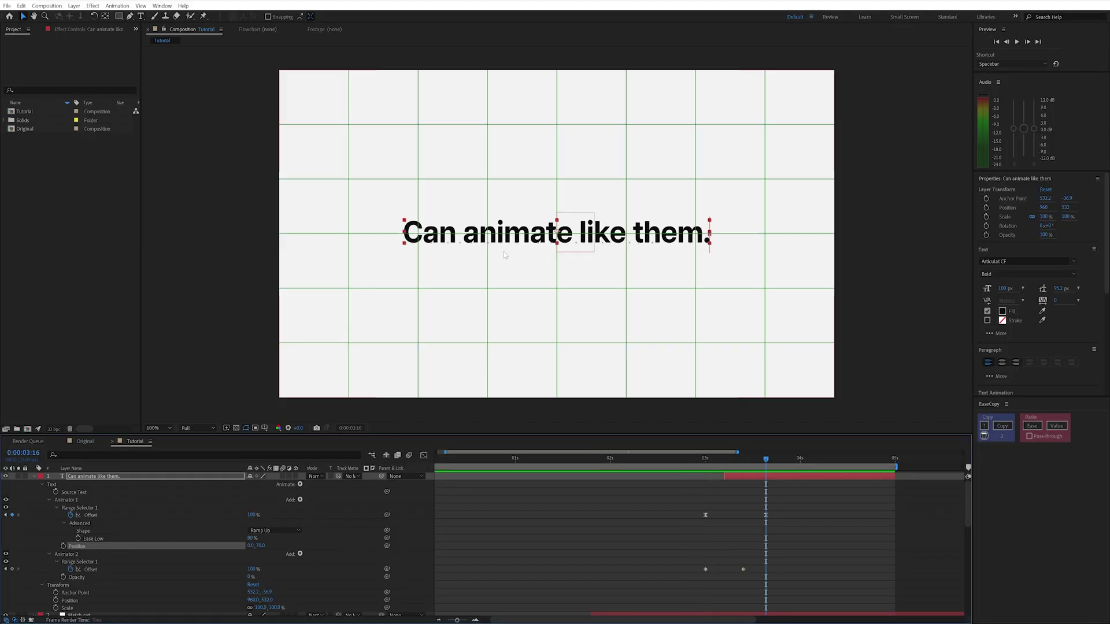
left_click_drag(694, 463, 752, 469)
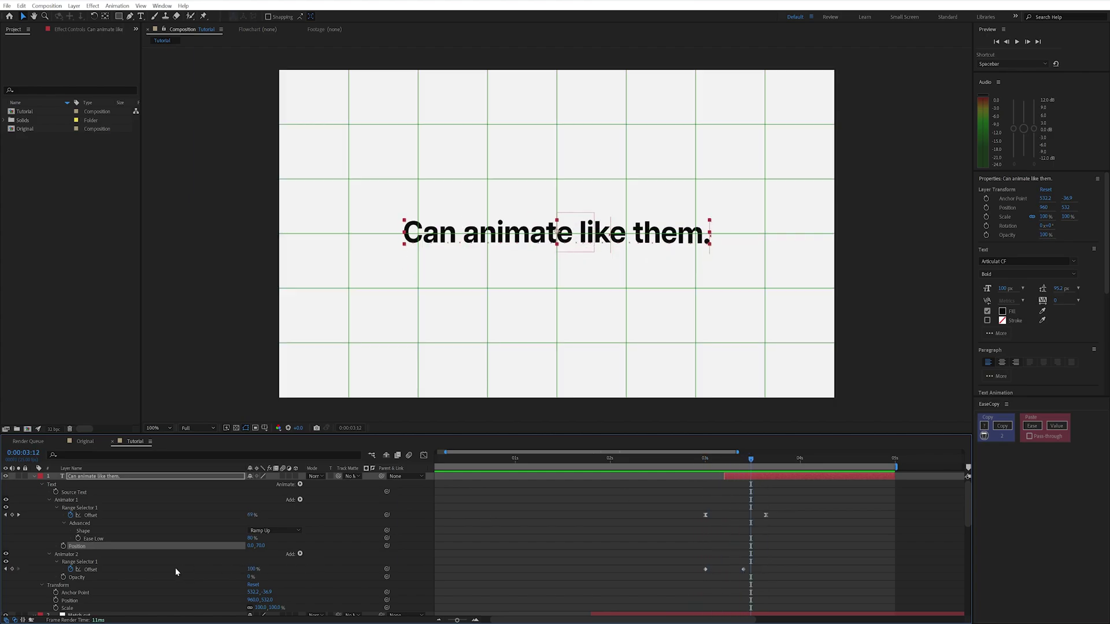
Base Animator 1's range selector on Words for the "Can animate like them." layer
left_click(68, 554)
left_click(57, 507)
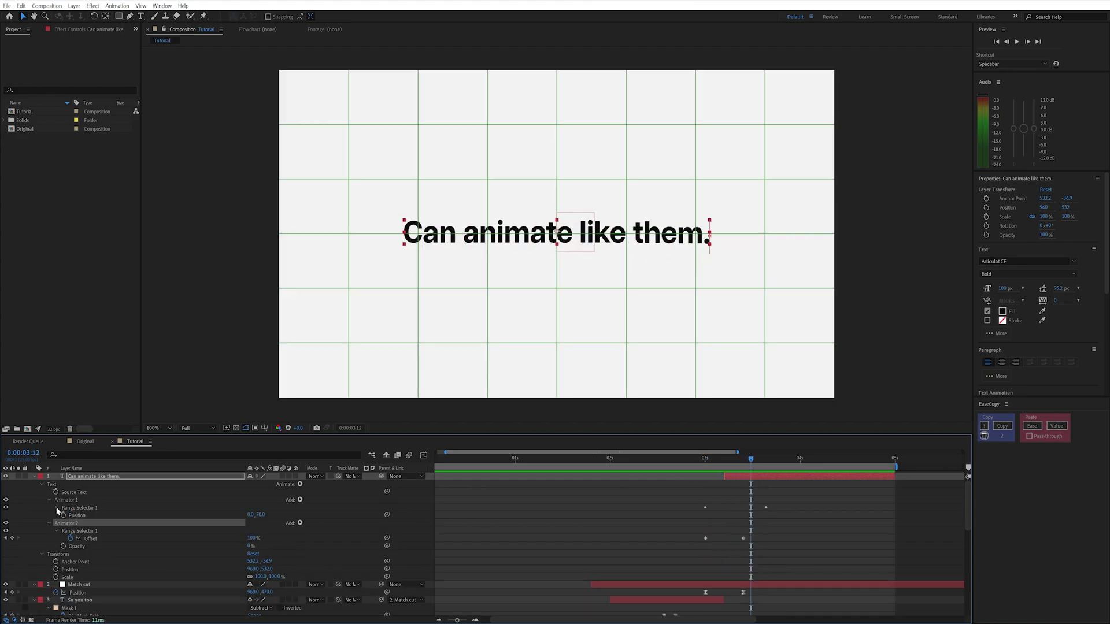
scroll(184, 562, "down", 2)
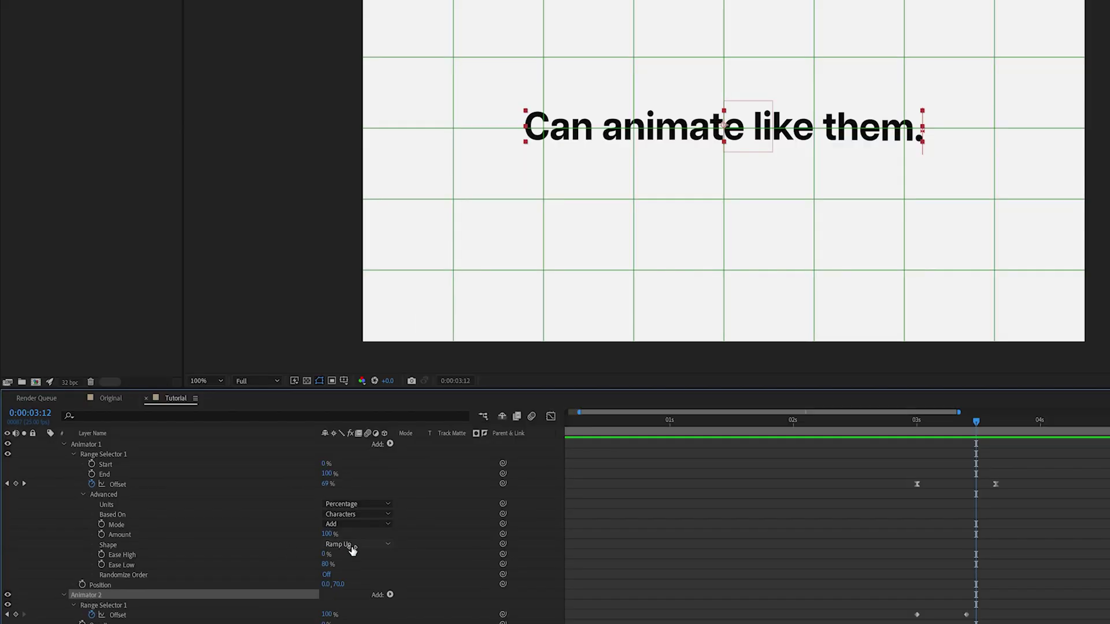
left_click(368, 514)
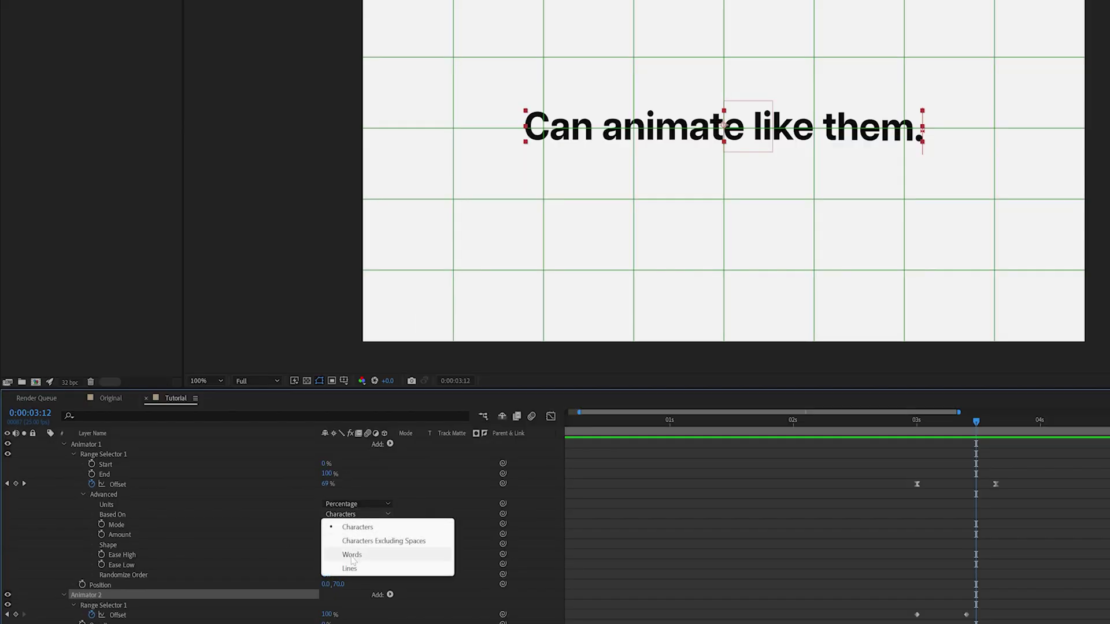
left_click(352, 555)
Base Animator 2's range selector on Words for the "Can animate like them." layer
scroll(224, 543, "down", 5)
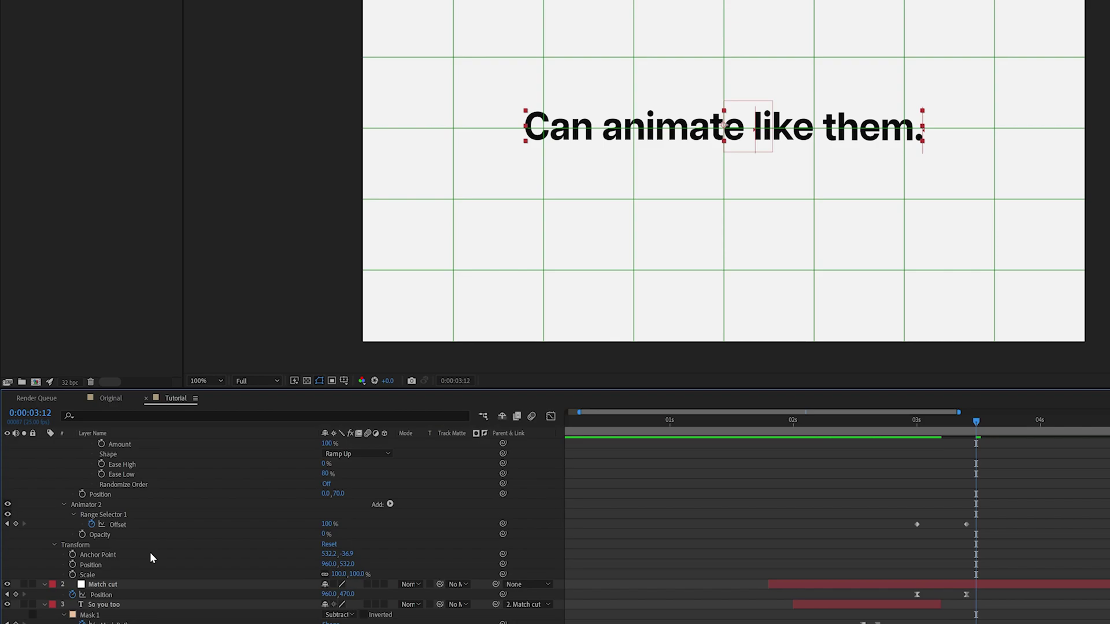
left_click(73, 515)
left_click(73, 515)
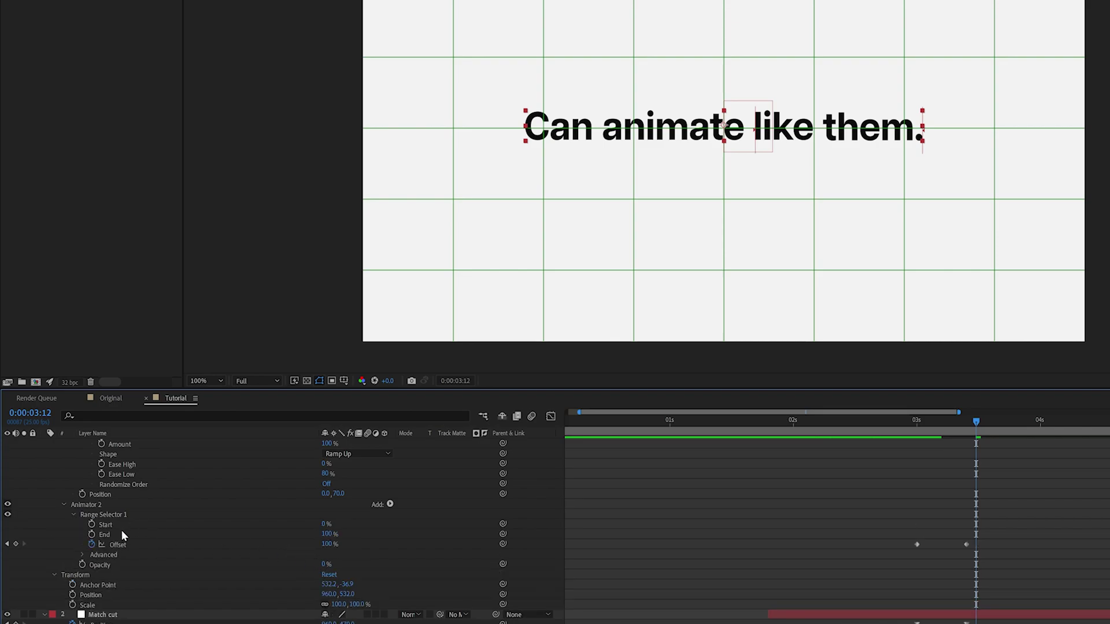
left_click(84, 555)
scroll(82, 554, "down", 1)
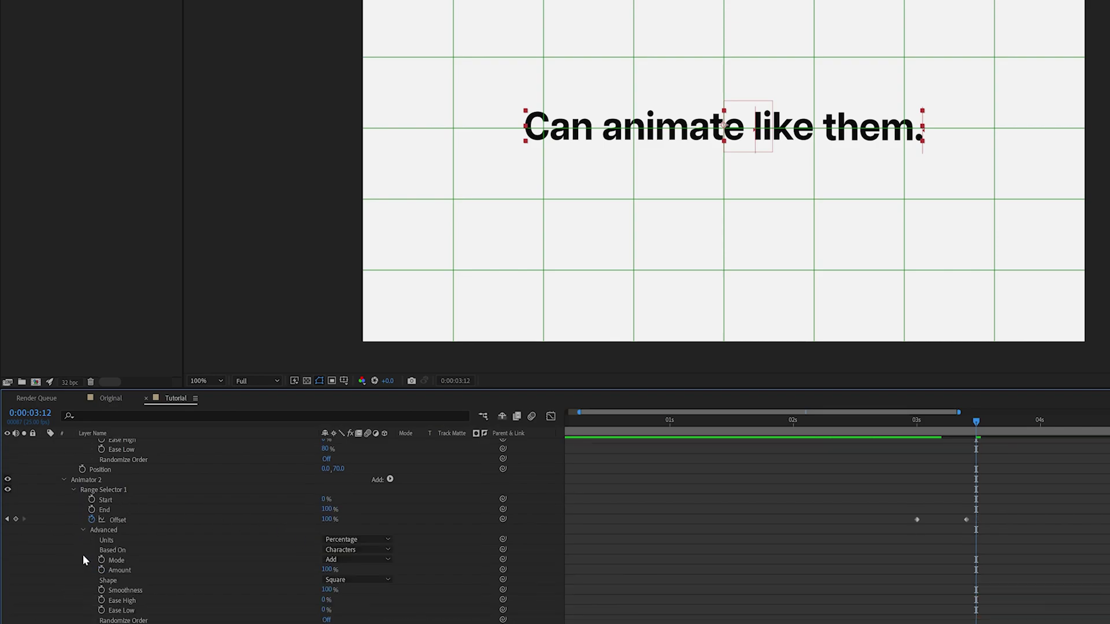
left_click(359, 550)
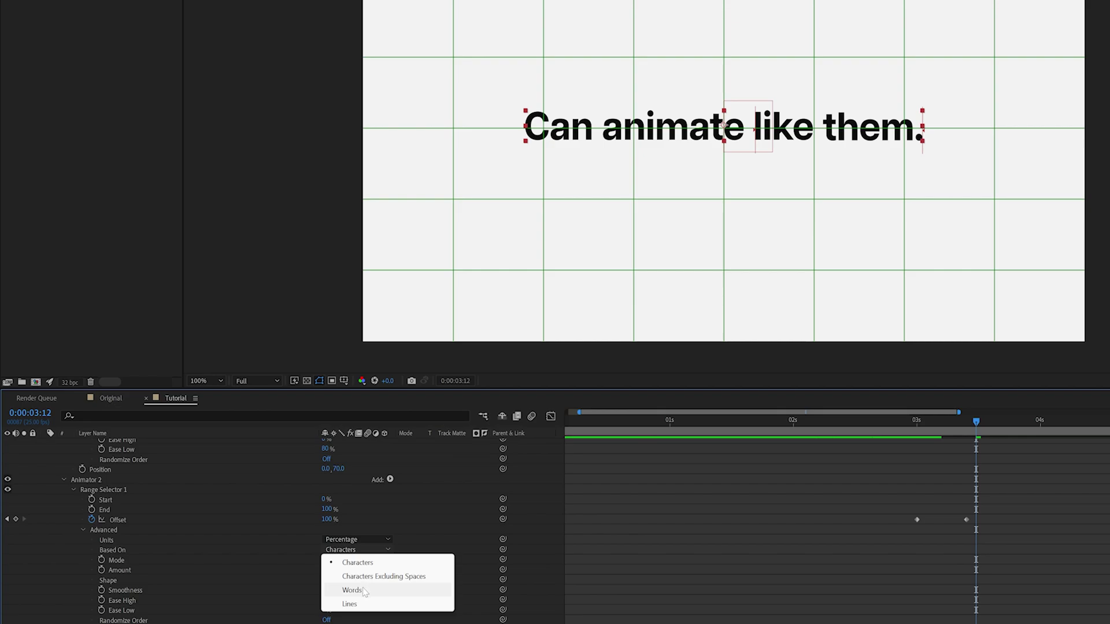
left_click(364, 590)
Set both Ease High and Ease Low of Animator 1's range selector to 60% and play back the word reveal
scroll(322, 556, "up", 4)
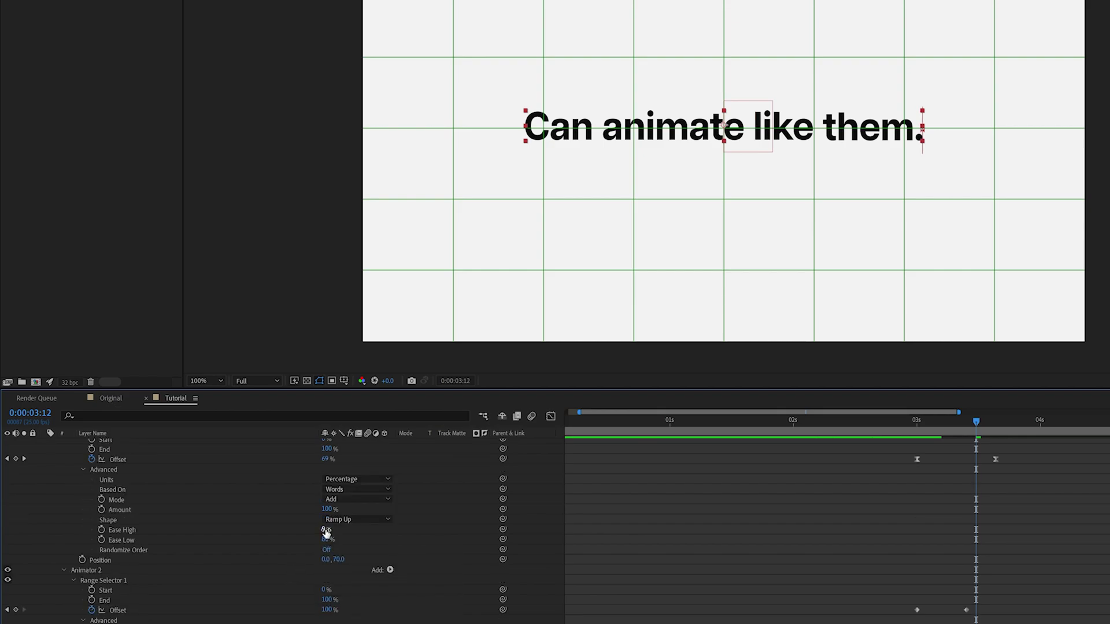
left_click(325, 530)
type("60")
key("Return")
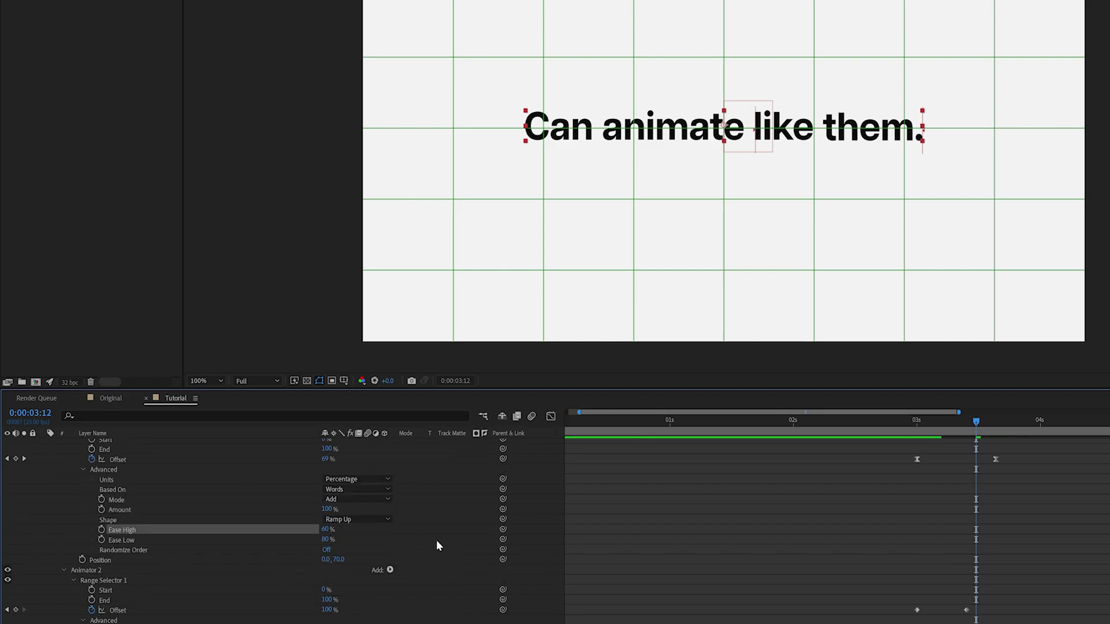
left_click(328, 539)
type("60")
key("Return")
key("space")
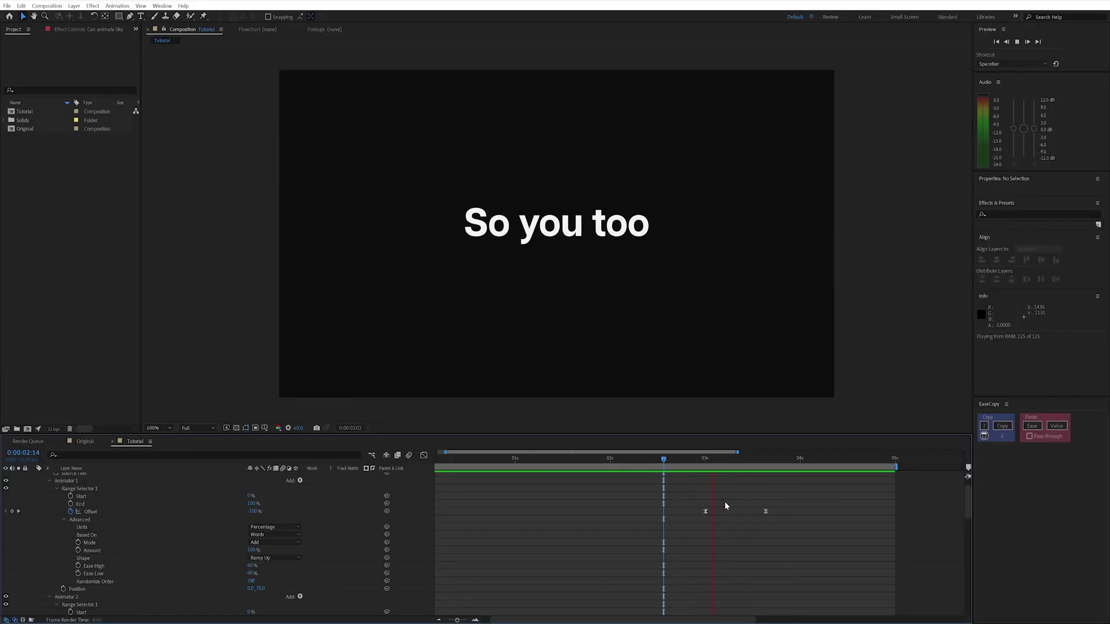
key("space")
Reduce the "Can animate like them." layer to its keyframed properties in the timeline
scroll(724, 511, "up", 1)
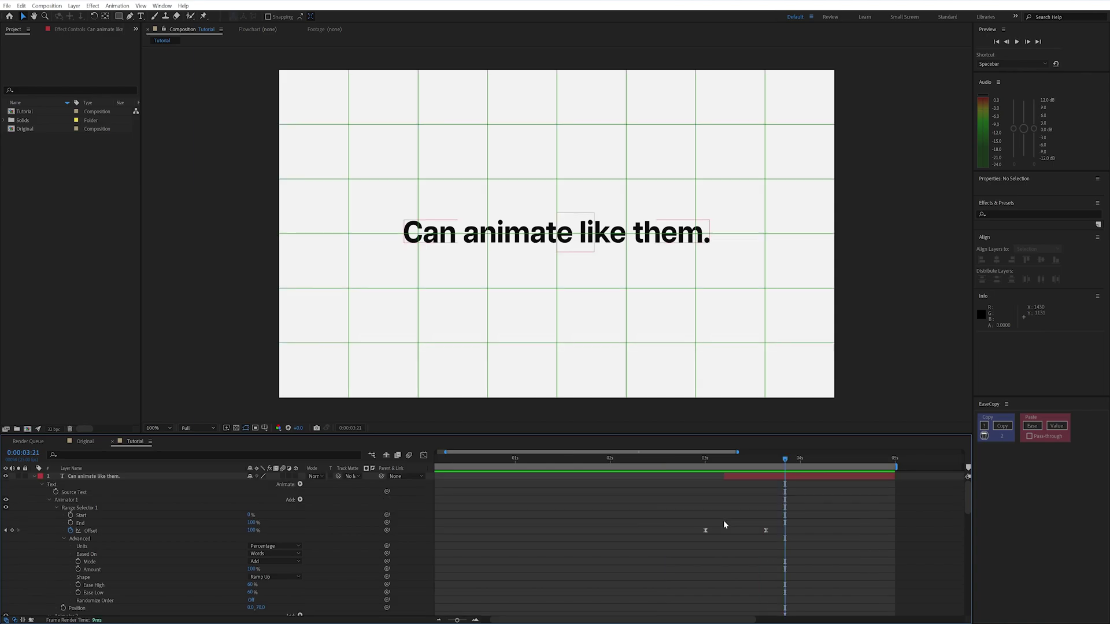
left_click(740, 478)
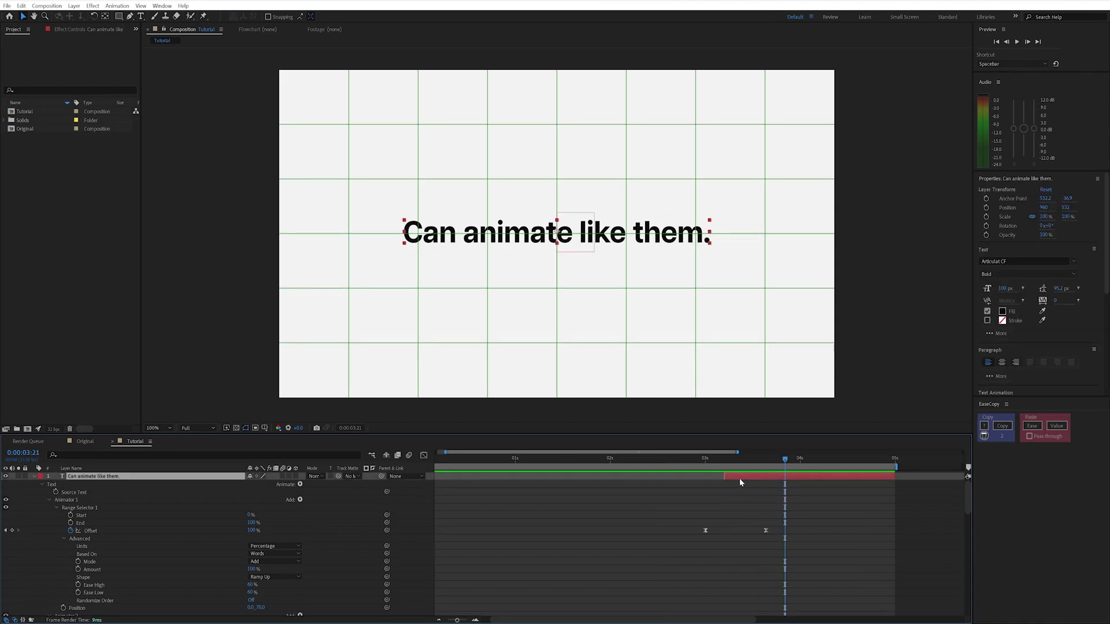
key("u")
left_click(773, 551)
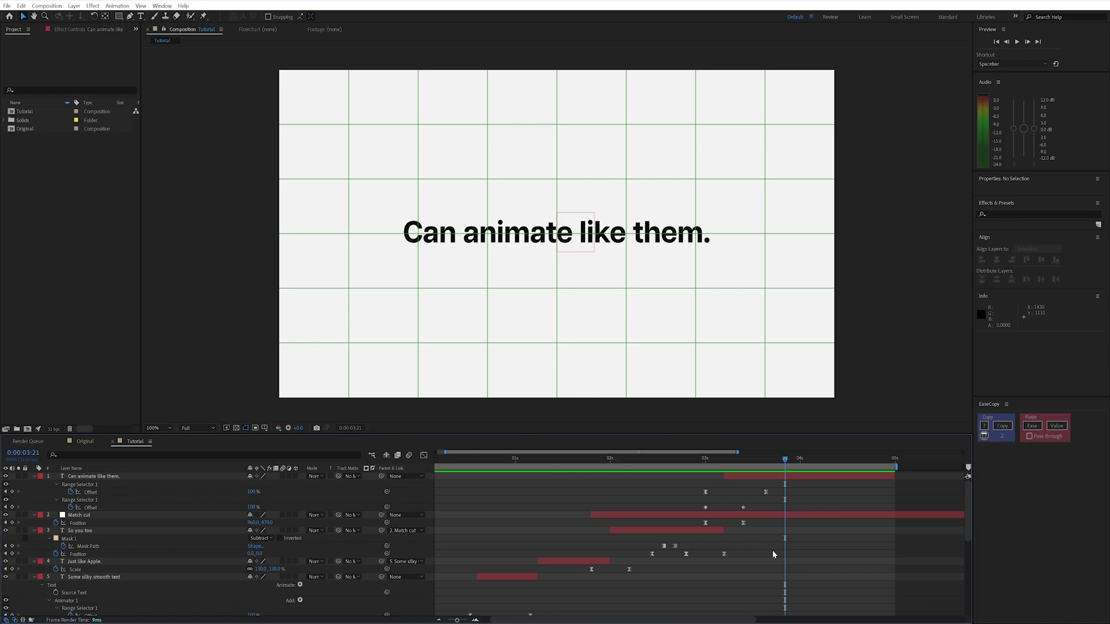
Add a Position keyframe to the Match cut layer at 0:00:03:07
left_click(744, 458)
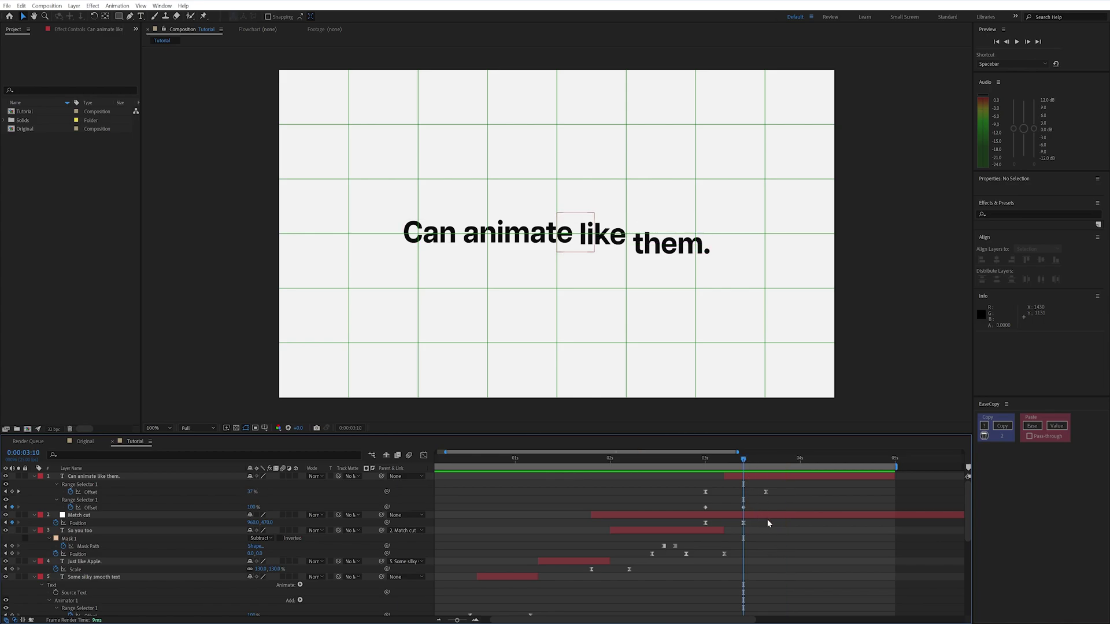
key("Page_Up")
key("Page_Up")
key("Page_Up")
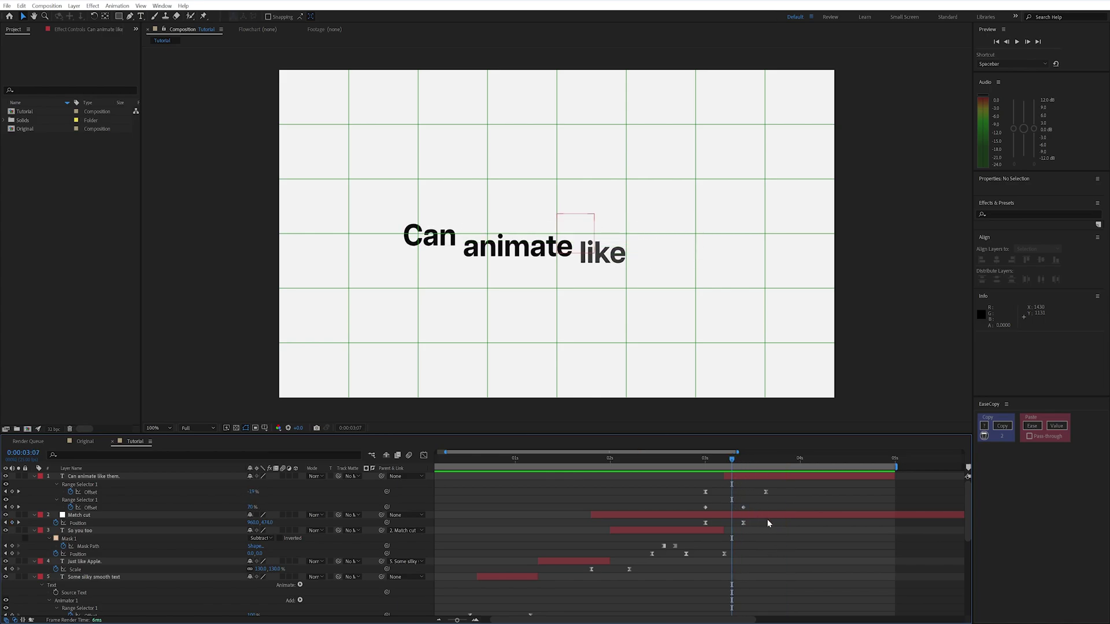
left_click(132, 515)
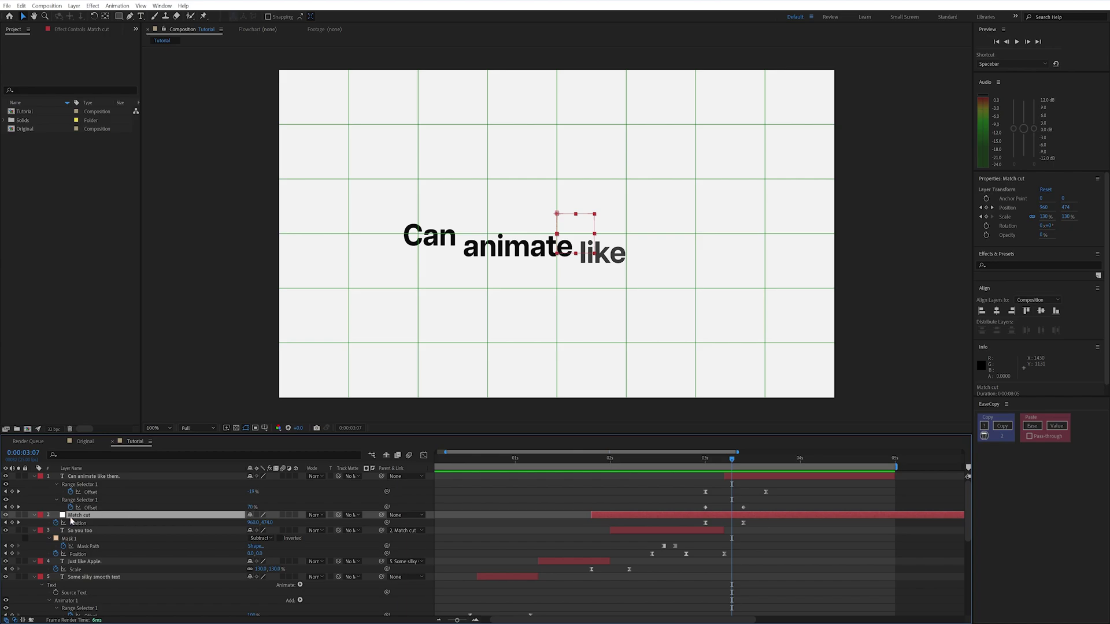
left_click(12, 523)
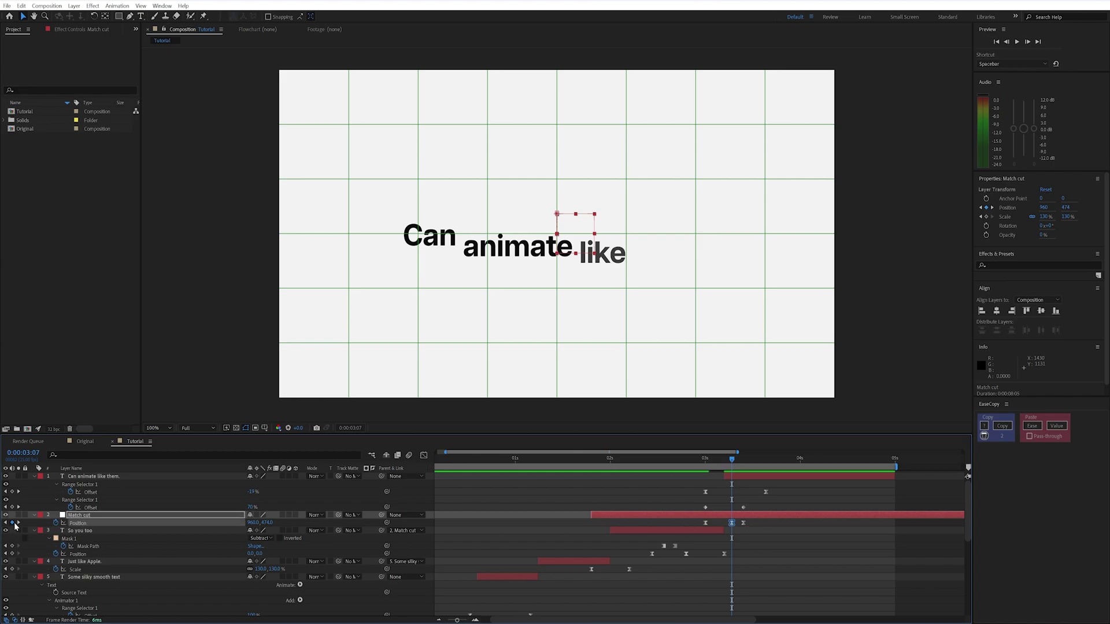
Parent the "Can animate like them." layer to Match cut at 0:00:03:10
left_click(742, 463)
left_click(762, 555)
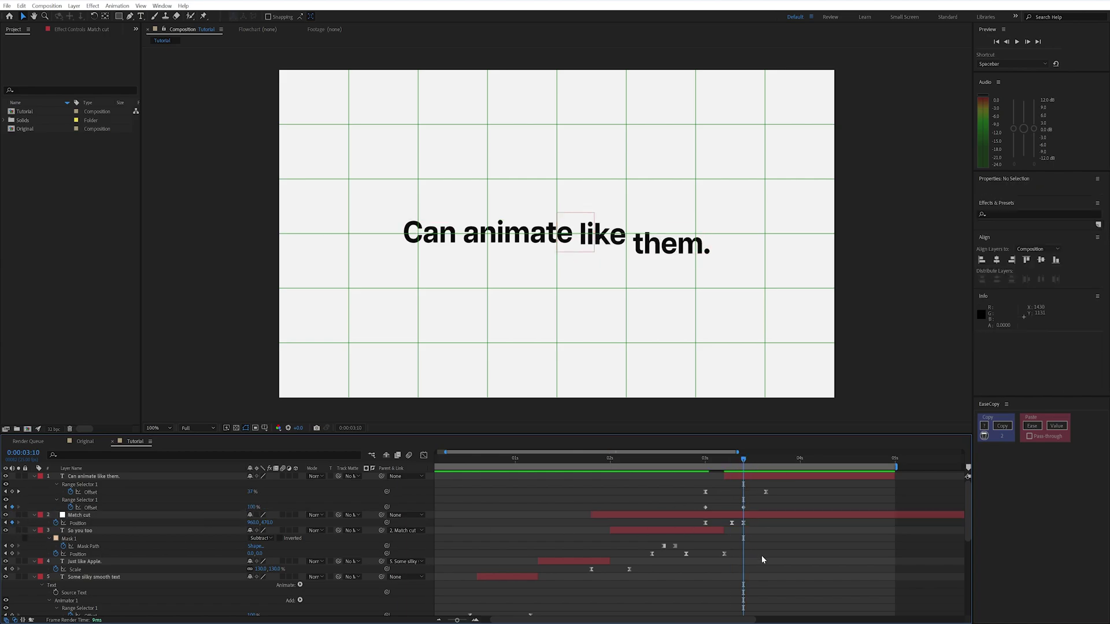
left_click(751, 477)
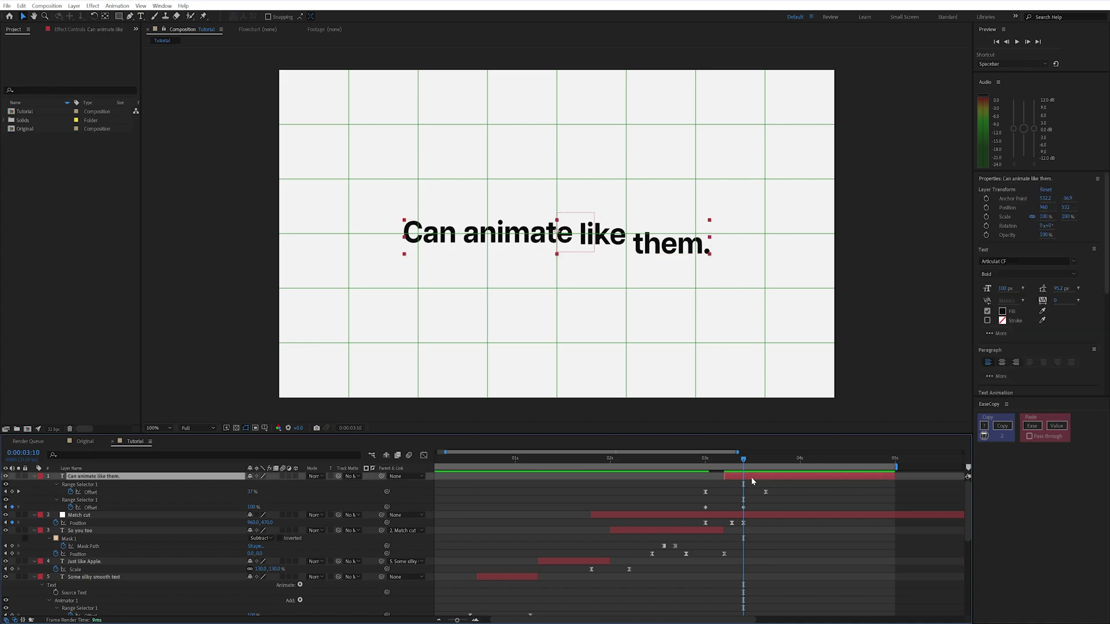
left_click_drag(382, 477, 116, 519)
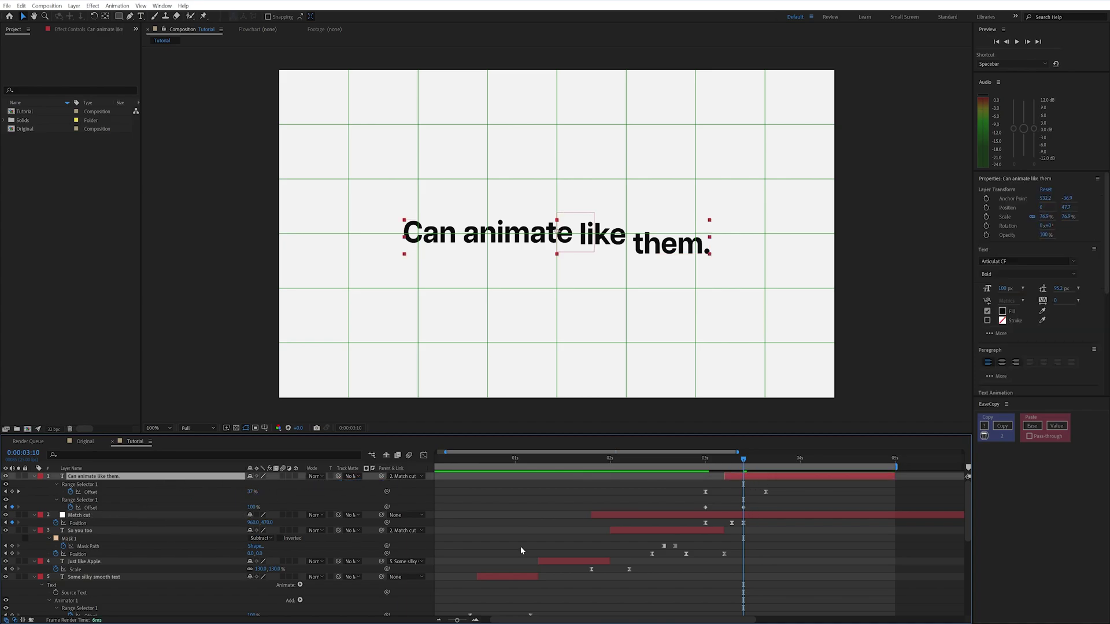
Move Match cut's last Position keyframe to the end of the composition and its middle one to 0:00:03:16
left_click_drag(744, 523, 895, 524)
left_click_drag(732, 524, 766, 523)
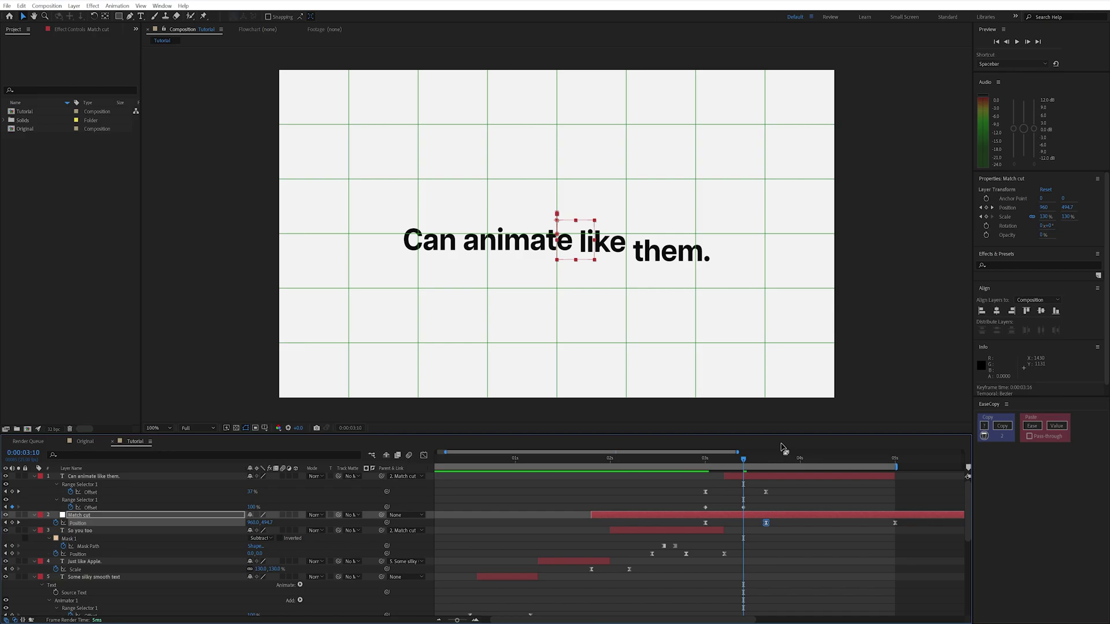
Play back the "Can animate like them." entrance with the new Match cut movement
left_click(793, 461)
key("space")
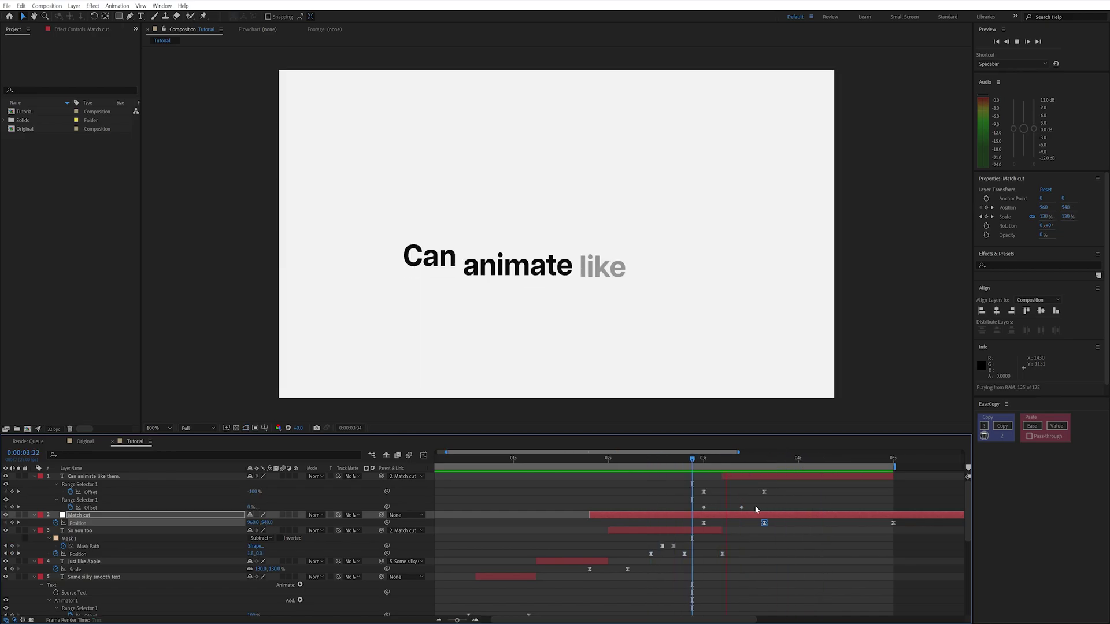
key("space")
Set Ease Low to 80% in Animator 1's range selector on the "Can animate like them." layer
left_click(168, 476)
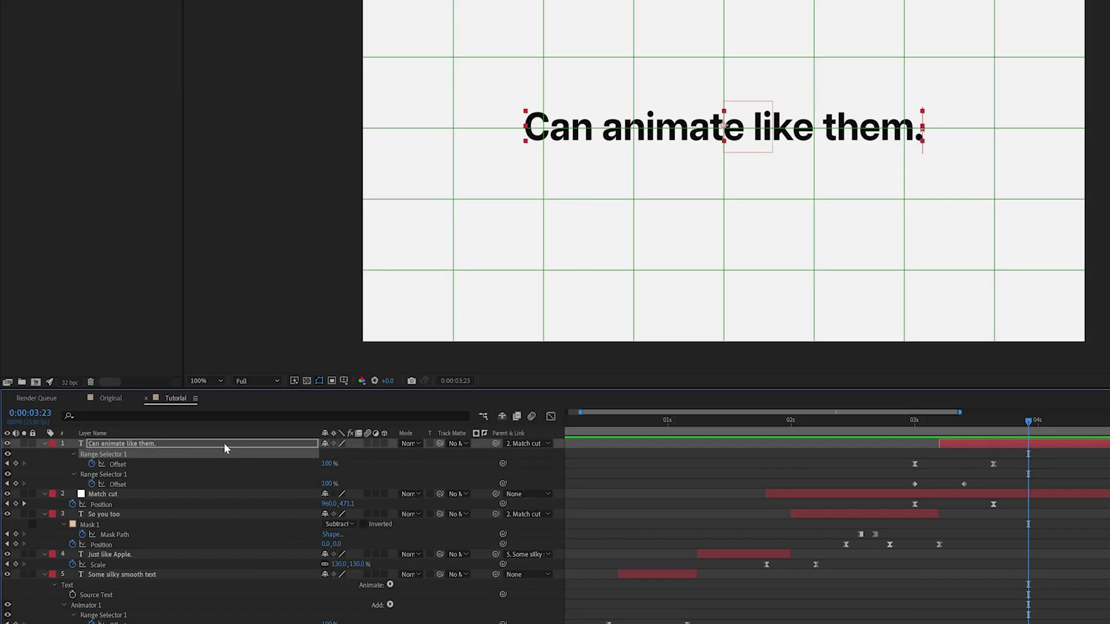
key("u")
key("u")
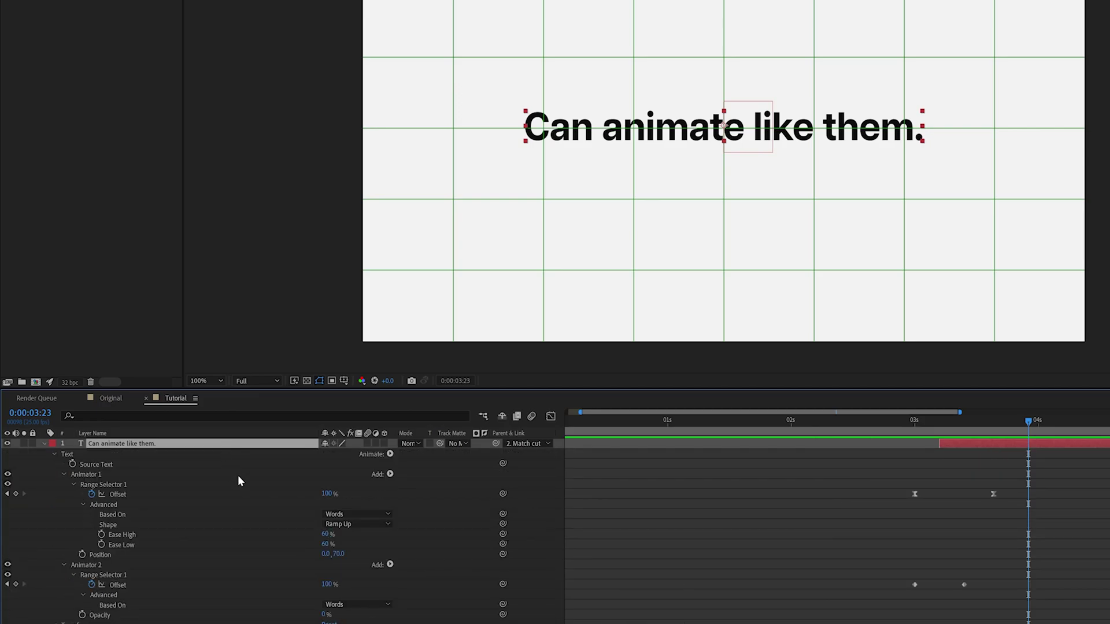
scroll(238, 475, "down", 1)
left_click(324, 513)
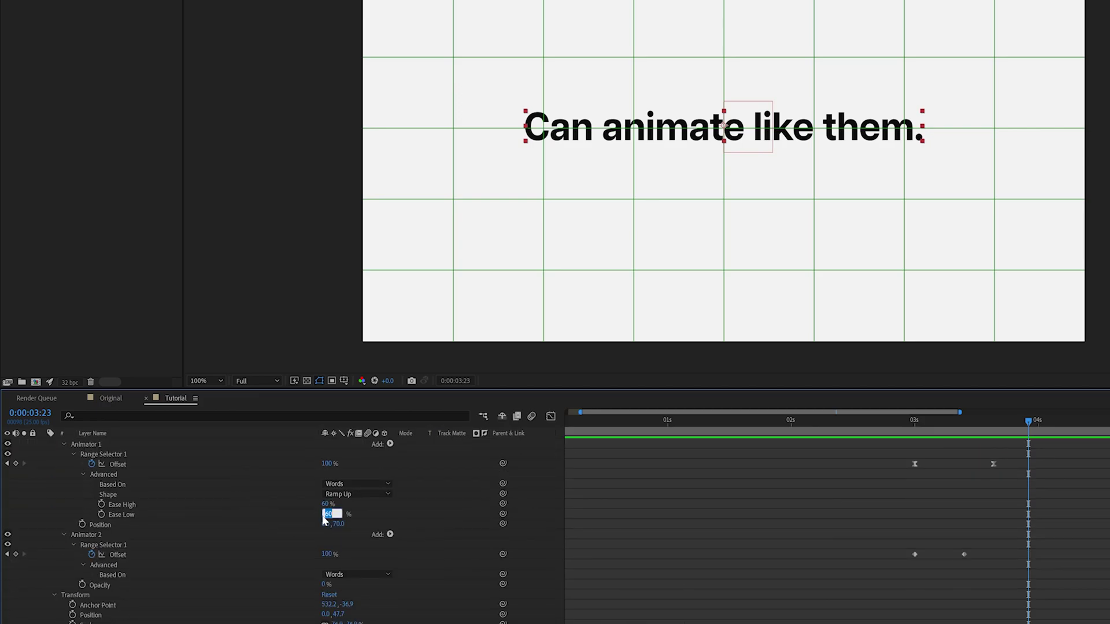
type("80")
key("Return")
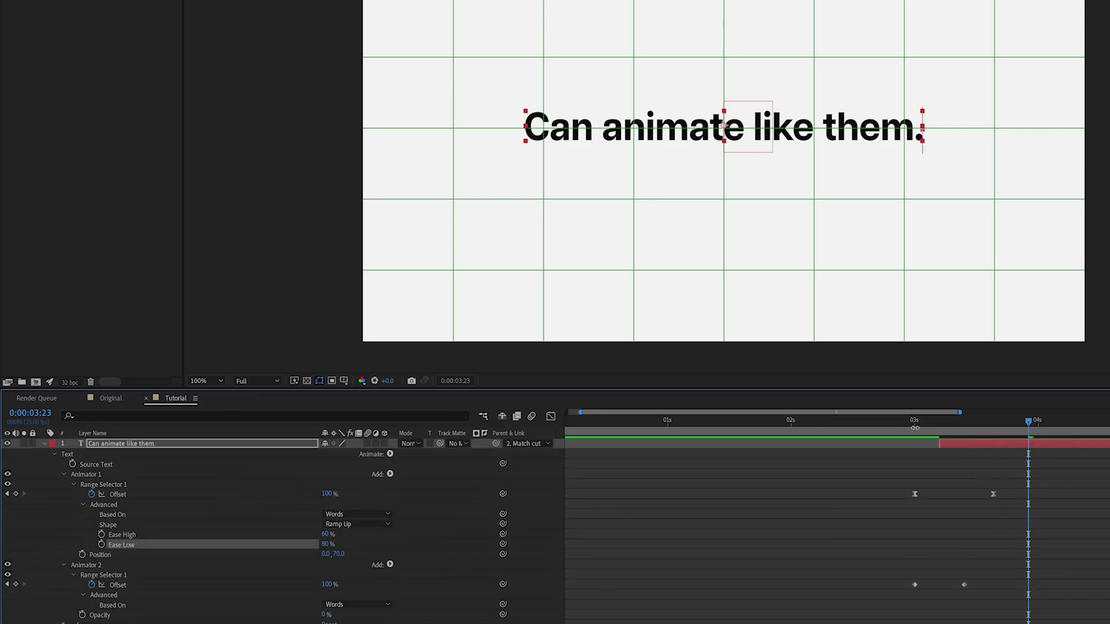
Play back the handover from "So you too" to "Can animate like them." several times to check the word-by-word reveal
left_click(884, 422)
key("space")
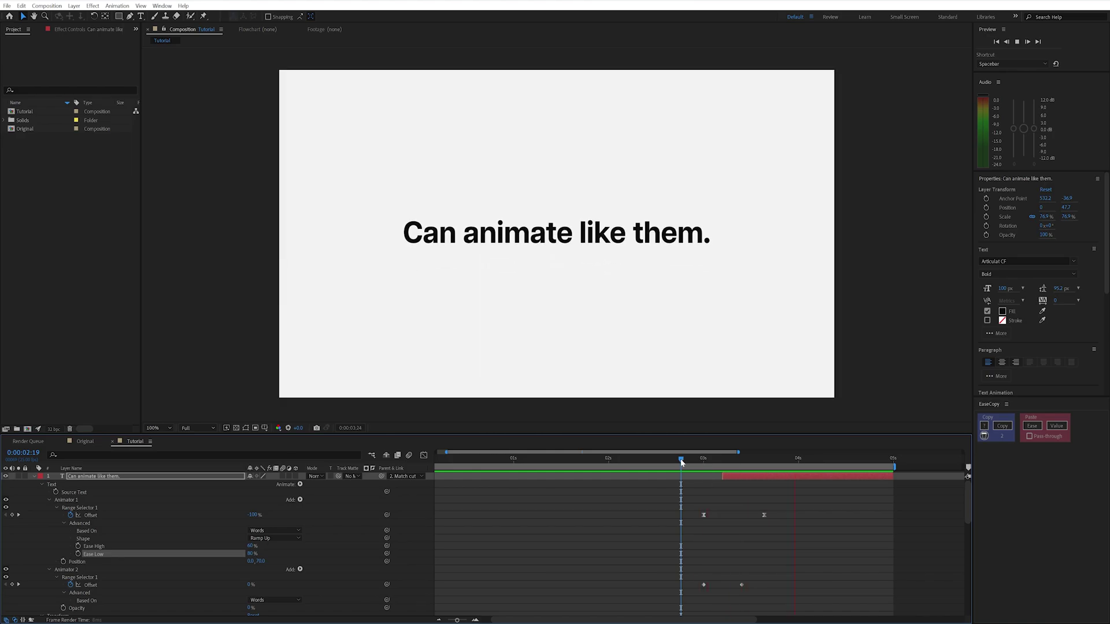
key("space")
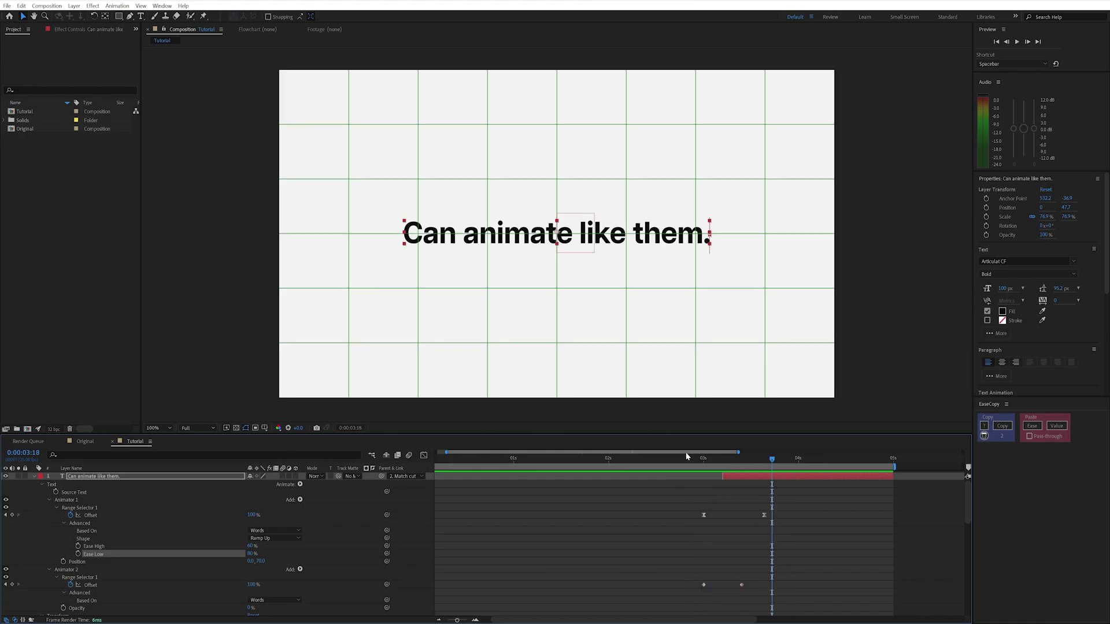
left_click(692, 459)
key("space")
key("space")
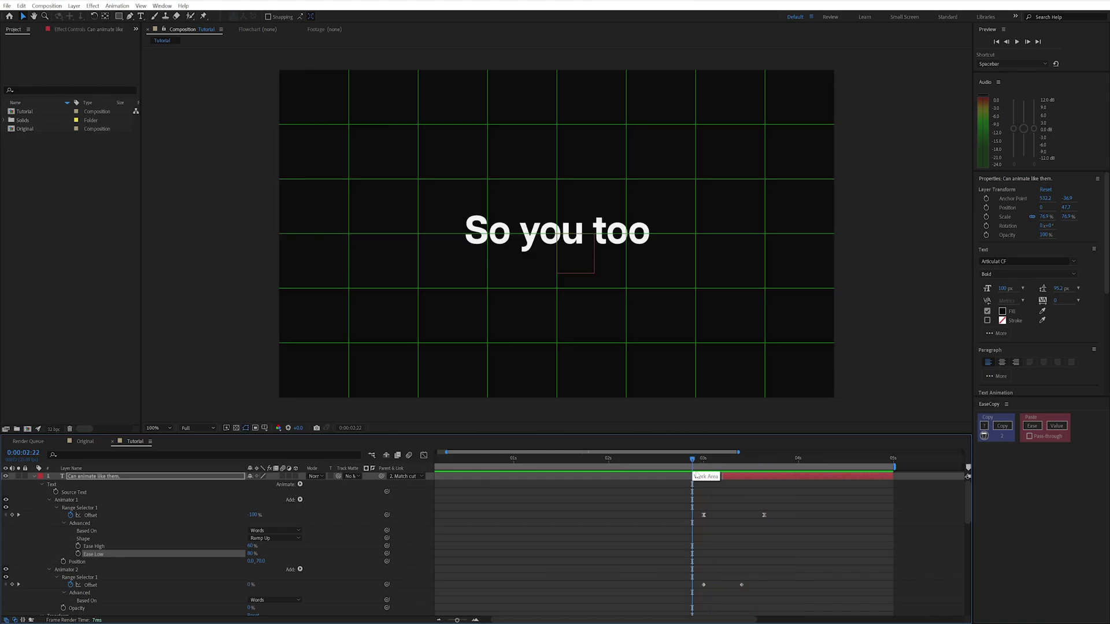
key("space")
key("space")
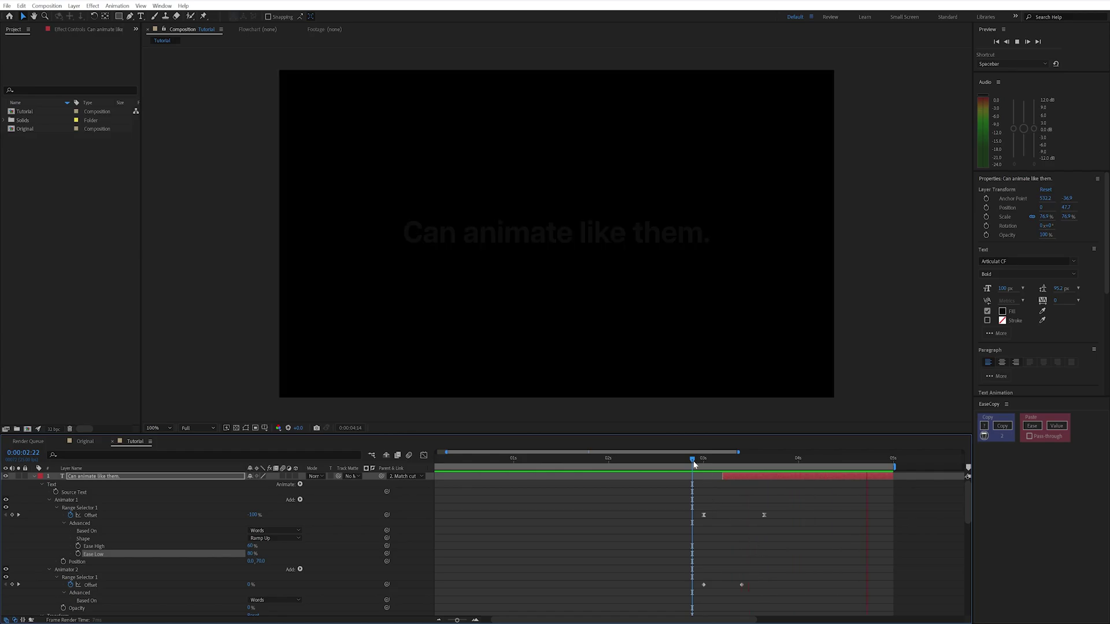
key("space")
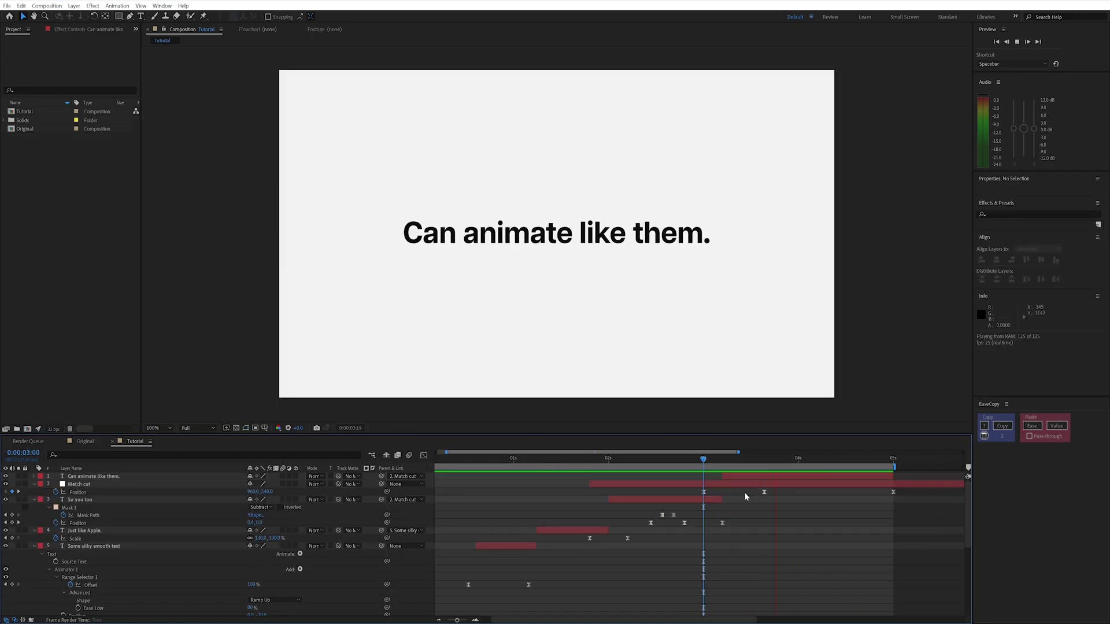
key("space")
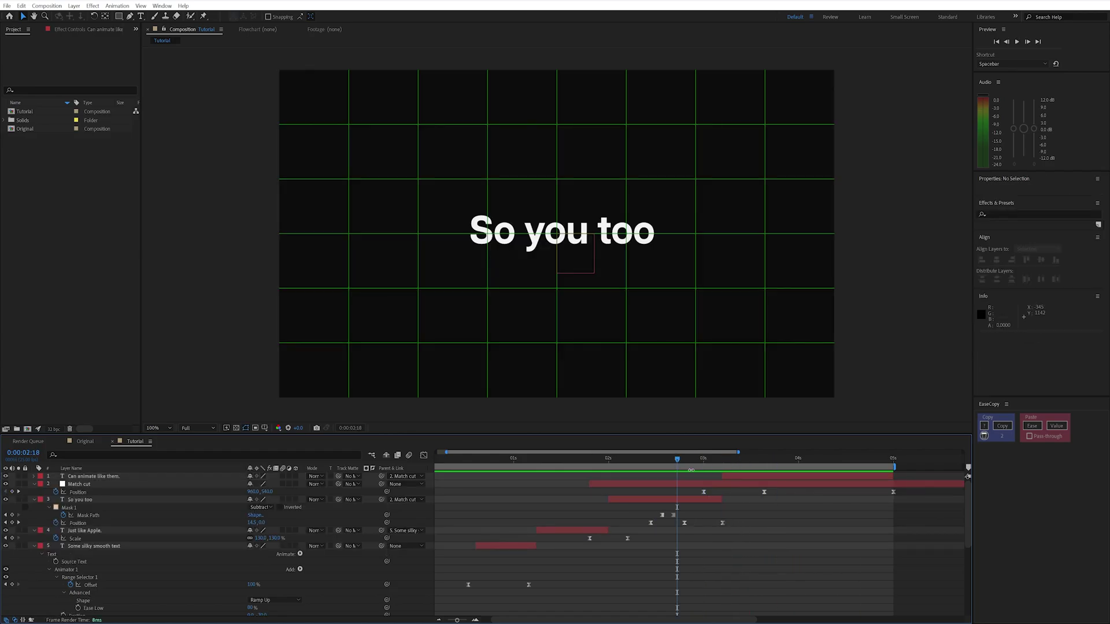
key("space")
key("space")
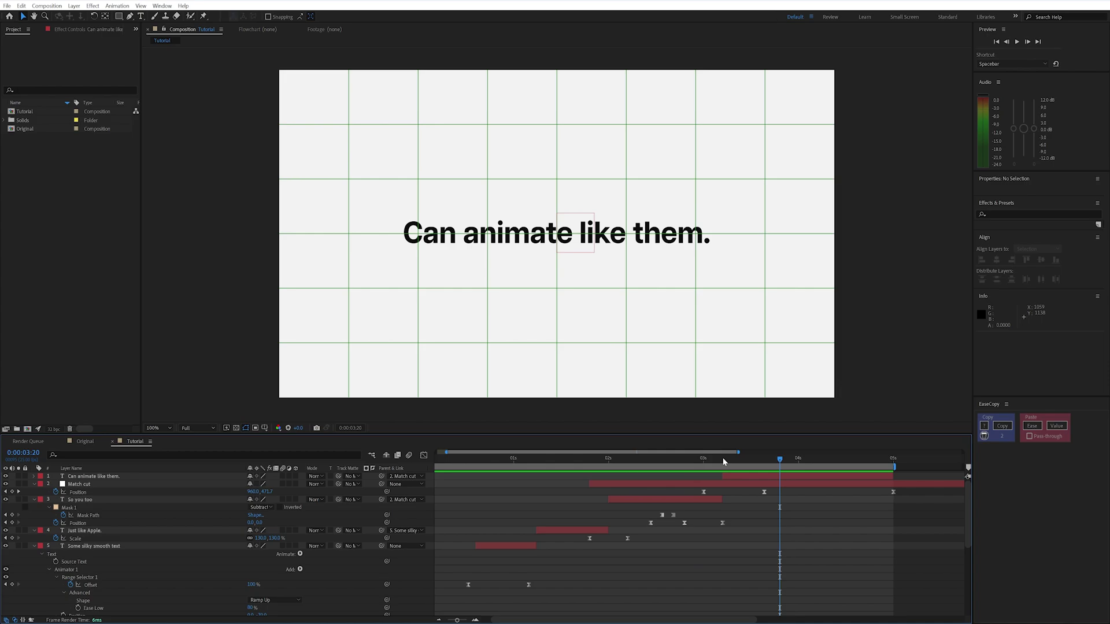
key("space")
Reveal the Scale of the Match cut and "Can animate like them." layers, and set the text layer's Scale to 100%
left_click(778, 475)
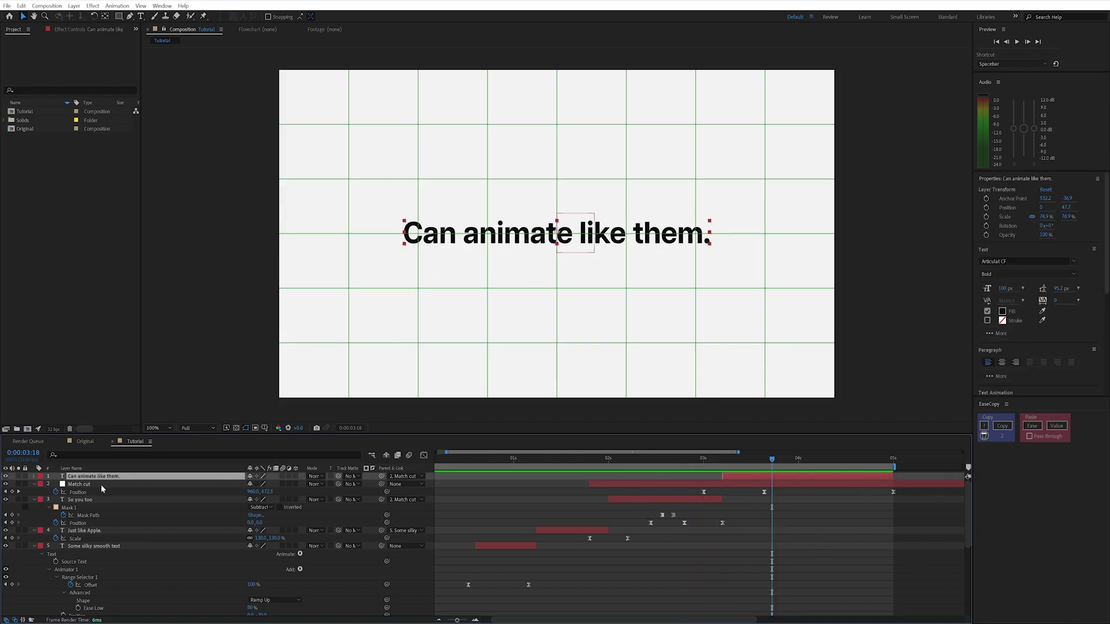
left_click(687, 485)
key("s")
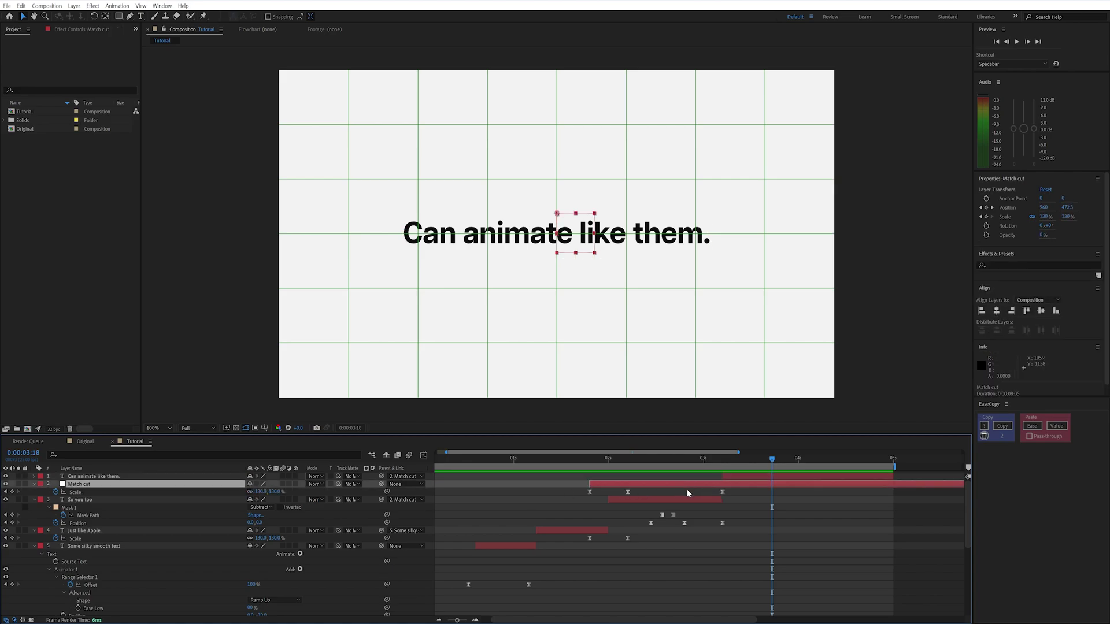
left_click(115, 477)
key("s")
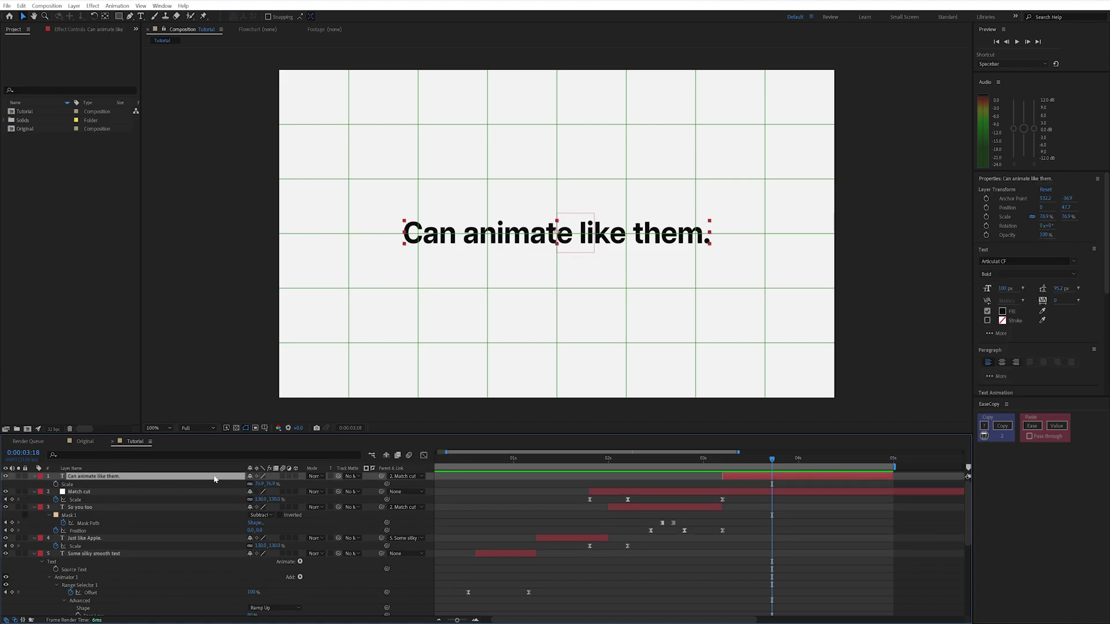
left_click(261, 484)
type("100")
key("Return")
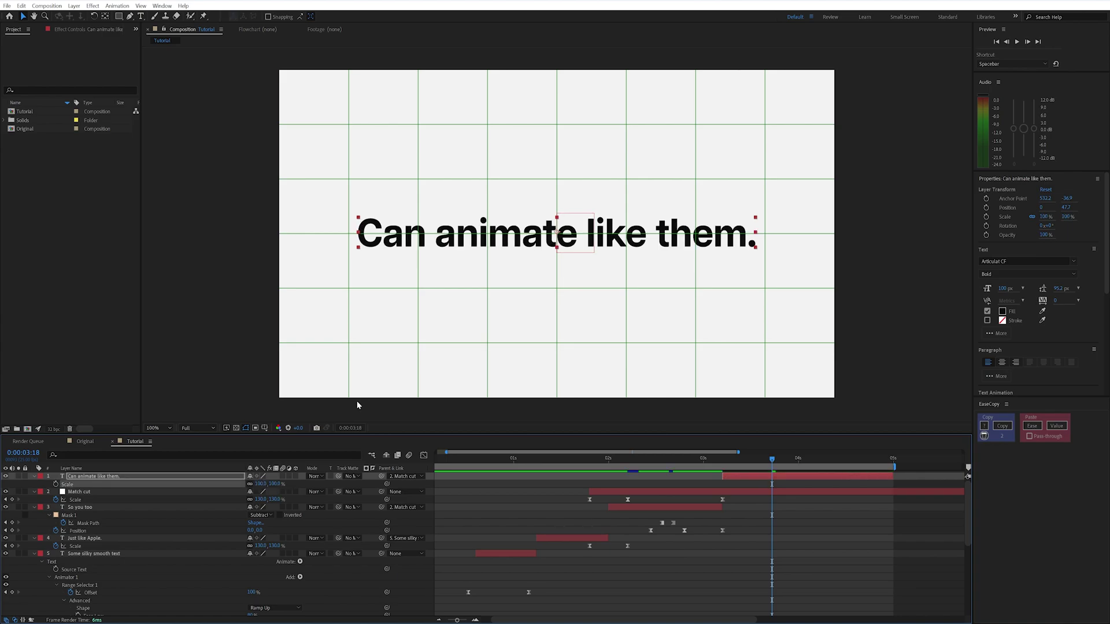
Play back the animation from 0:00:02:05 to check the enlarged closing title, and deselect the layer
left_click(627, 460)
key("space")
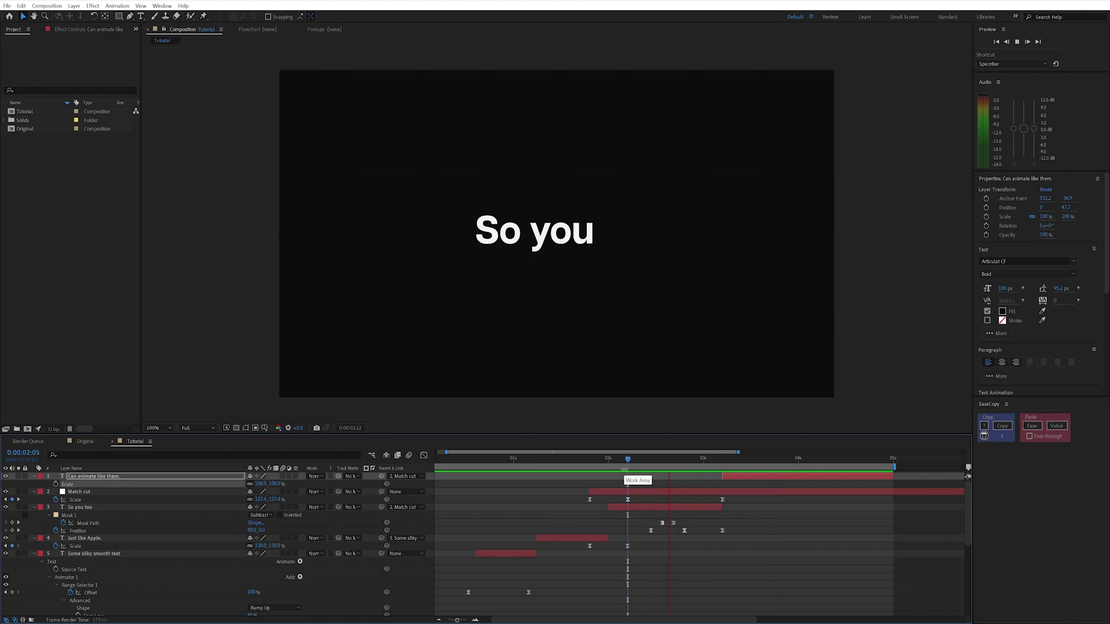
key("space")
key("ctrl+apostrophe")
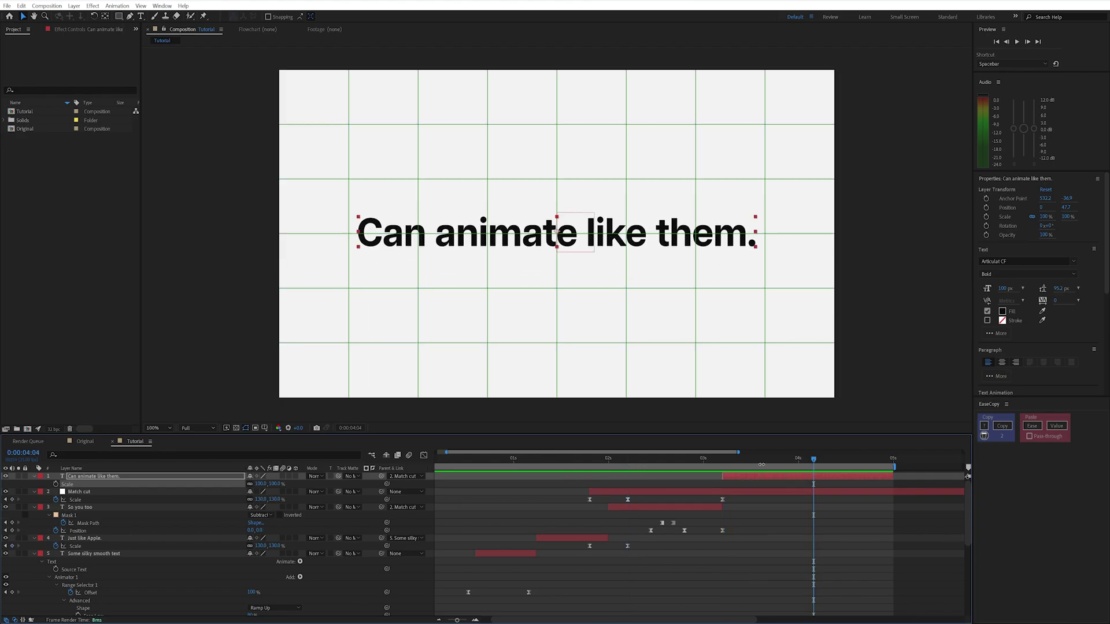
left_click(878, 547)
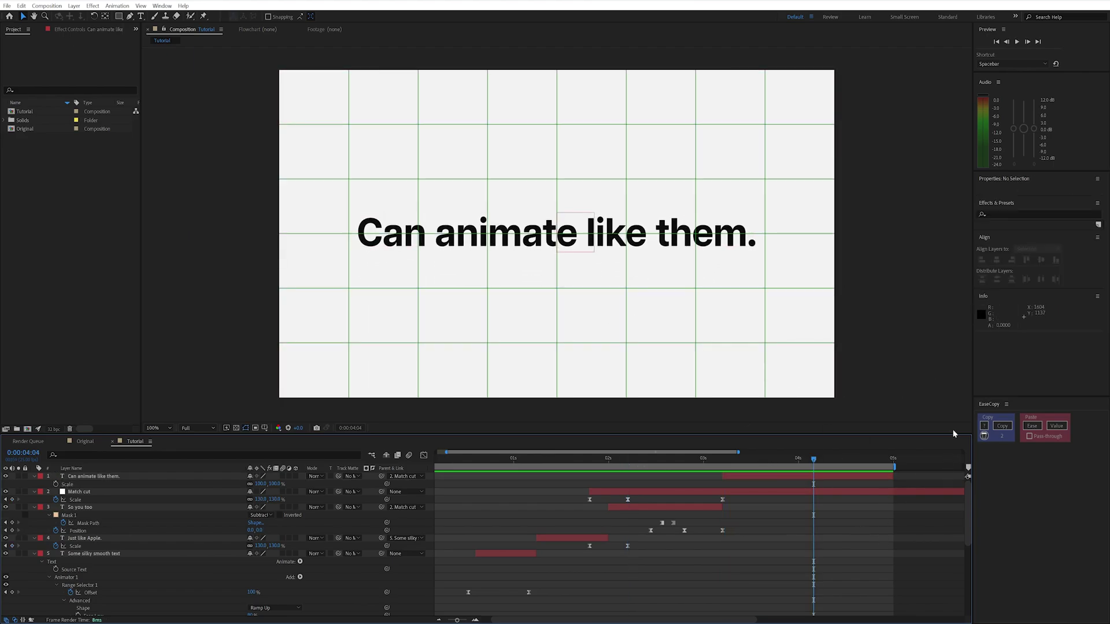
Draw a slightly curved stroke under the words "like them." with the Pen tool
left_click(130, 16)
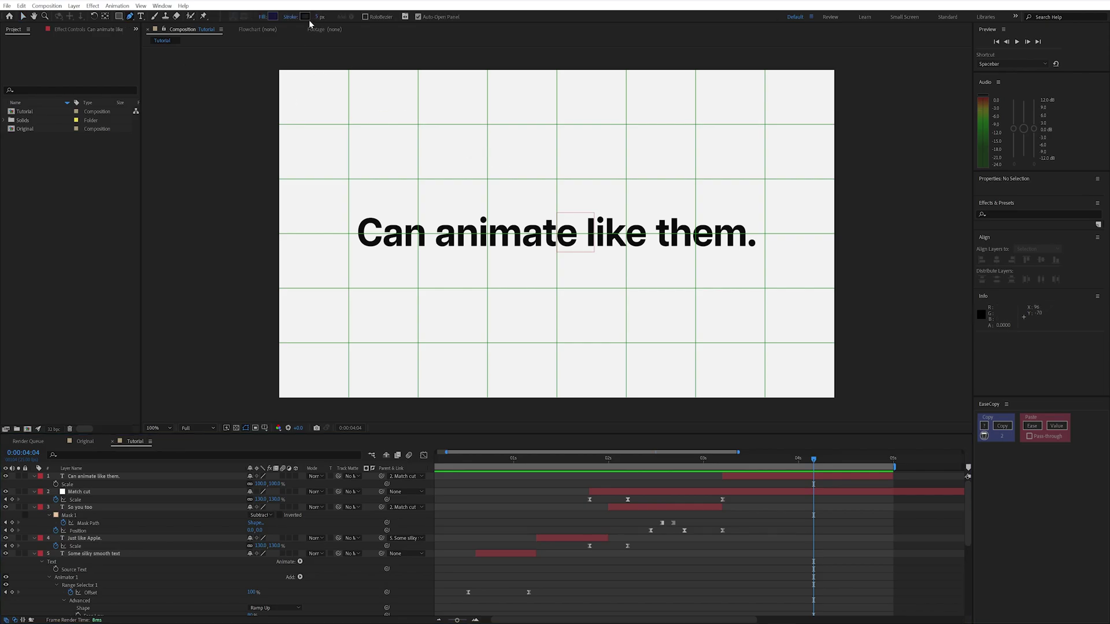
left_click(585, 255)
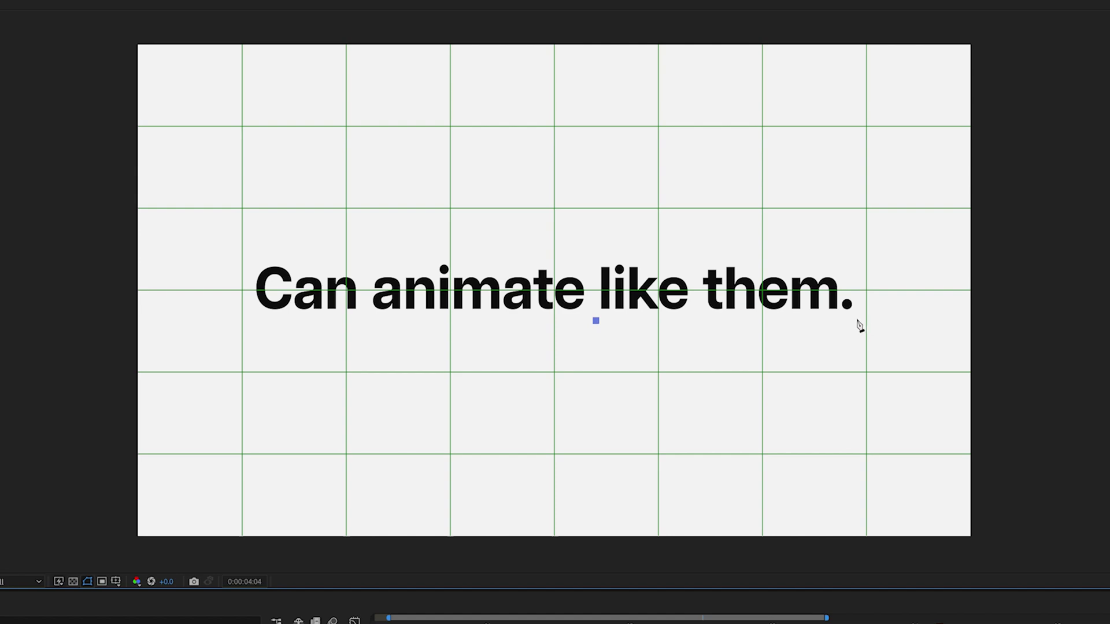
left_click(758, 253)
left_click_drag(857, 318, 919, 324)
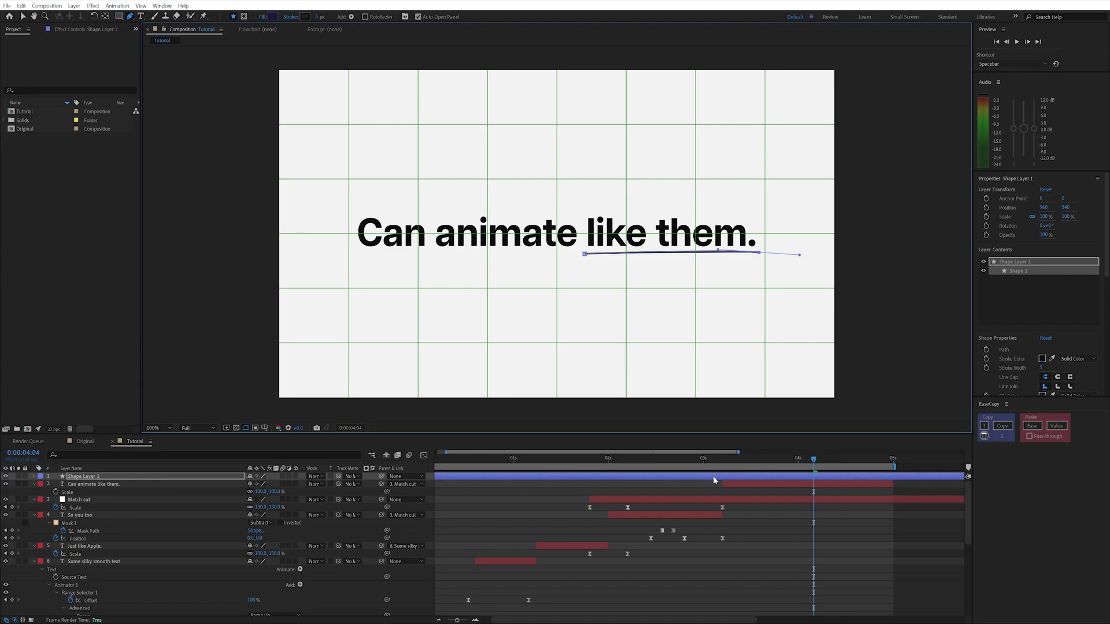
Trim the new shape layer's start to 0:00:04:04 and rename it Underline
key("alt+bracketleft")
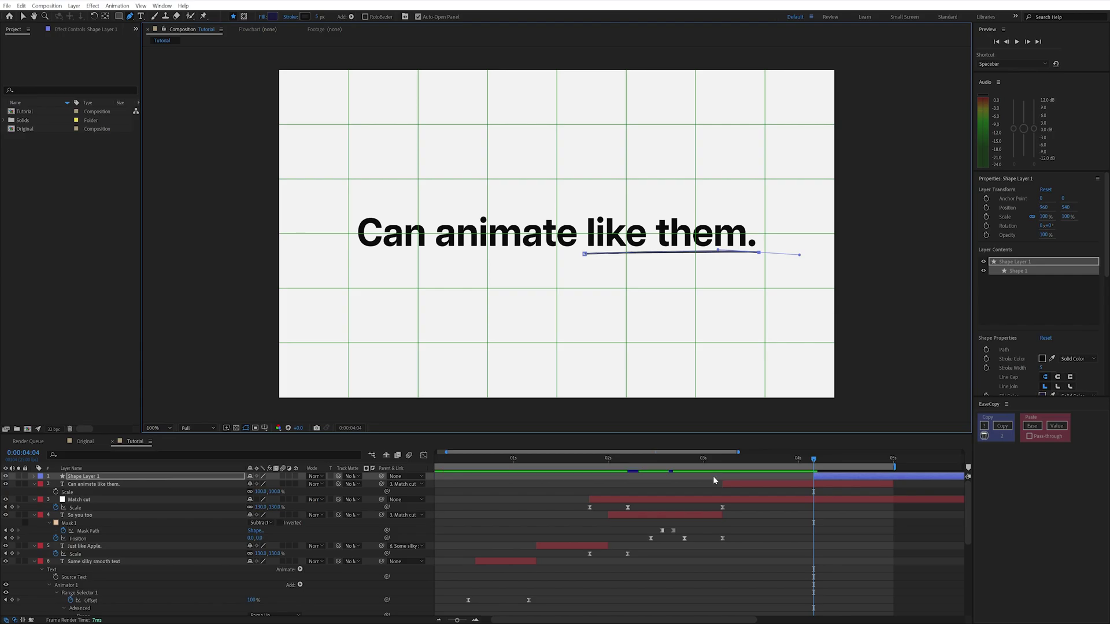
key("Return")
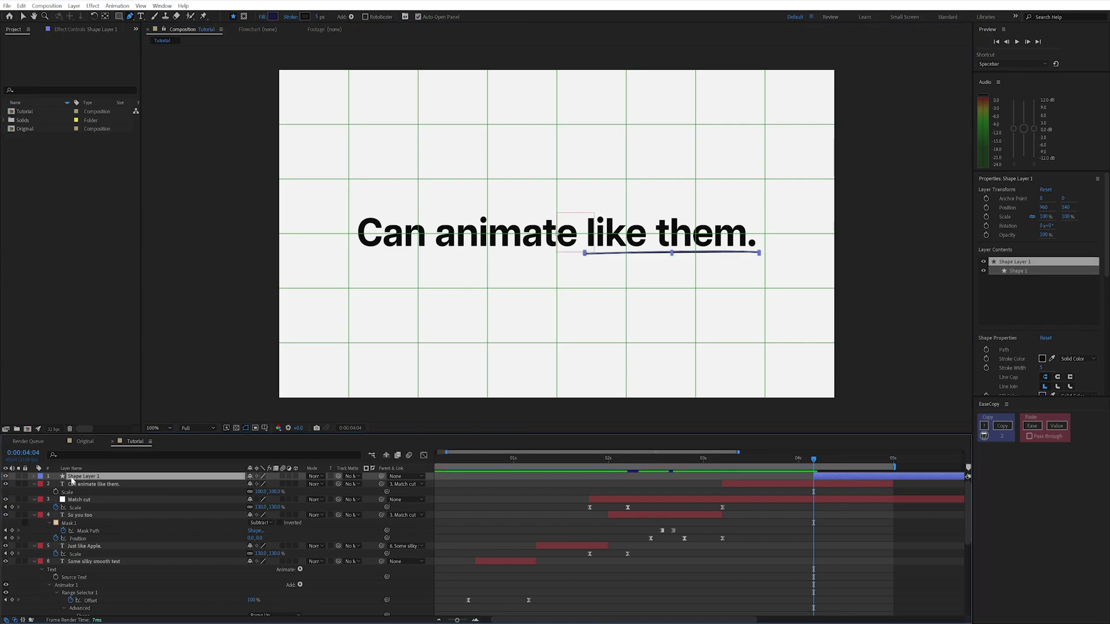
type("Underline")
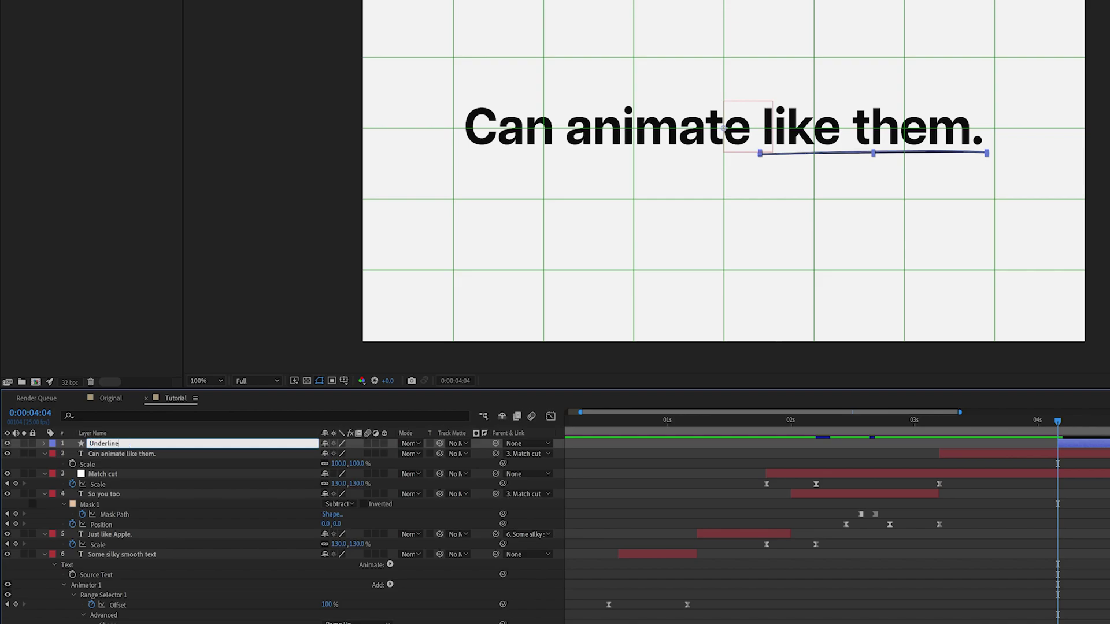
key("Return")
Add Trim Paths to the Underline layer and expand its properties
left_click(44, 444)
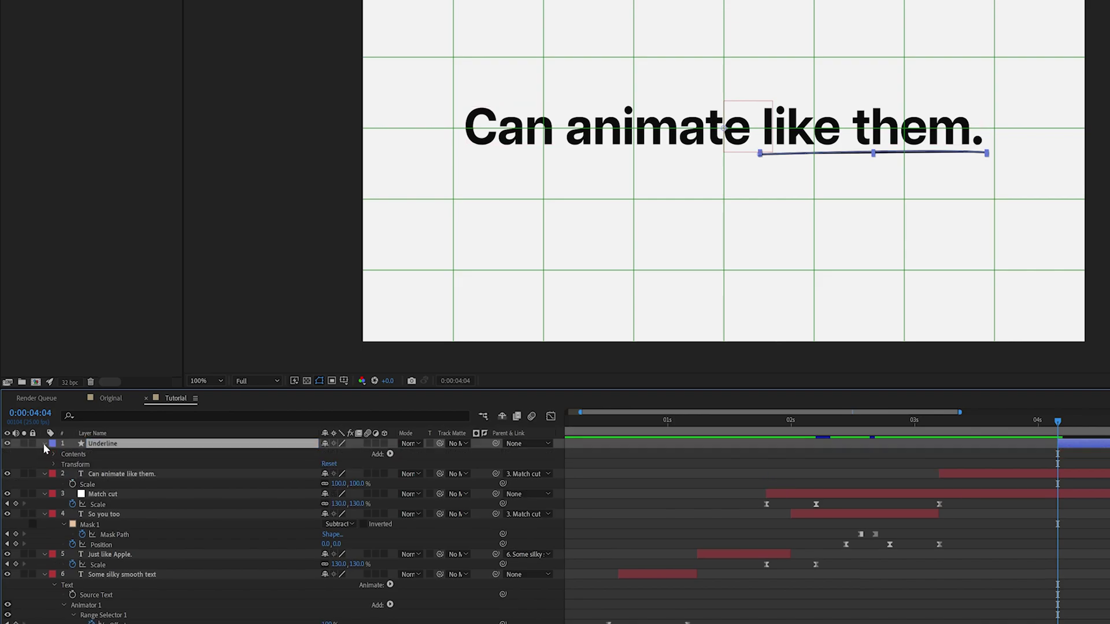
left_click(390, 454)
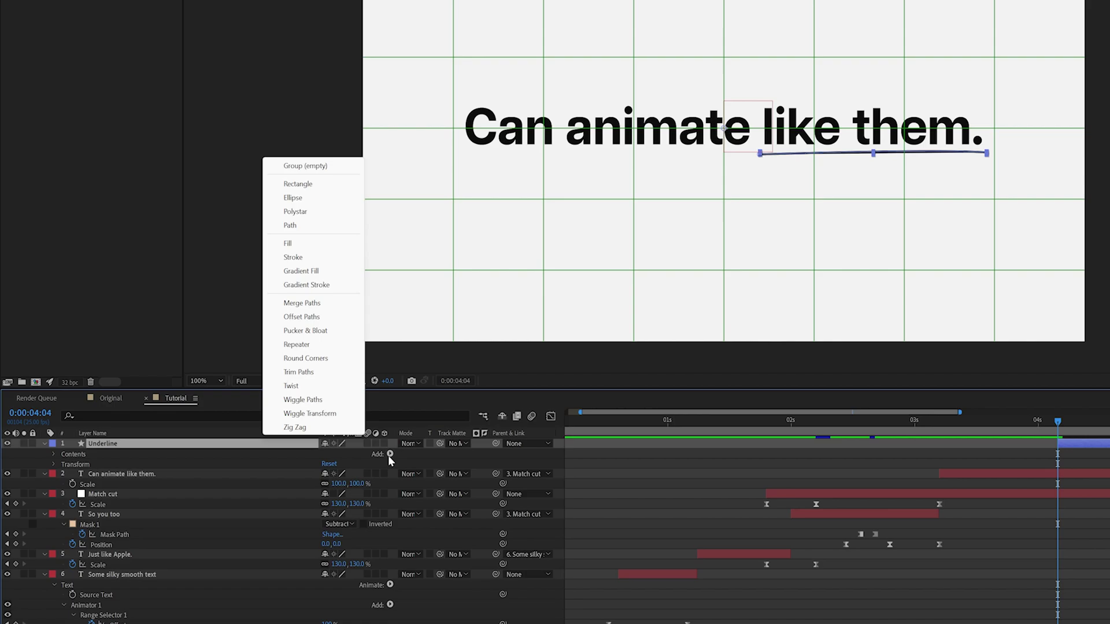
left_click(312, 372)
left_click(63, 474)
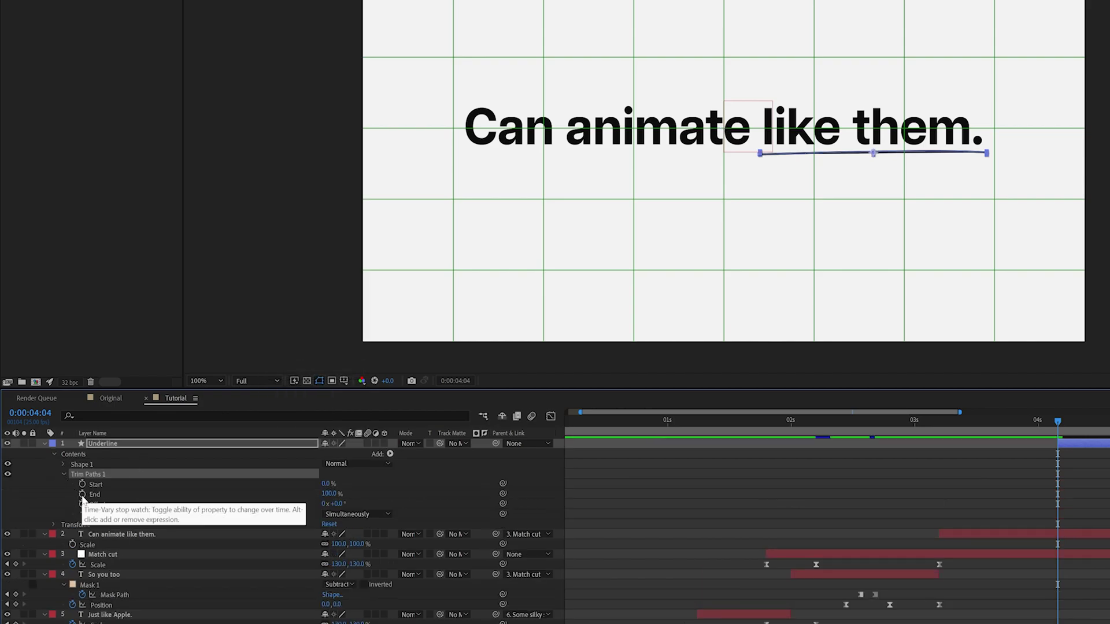
Keyframe the Trim Paths End from 0% at 0:00:04:04 to 100% about seven frames further on
left_click(82, 495)
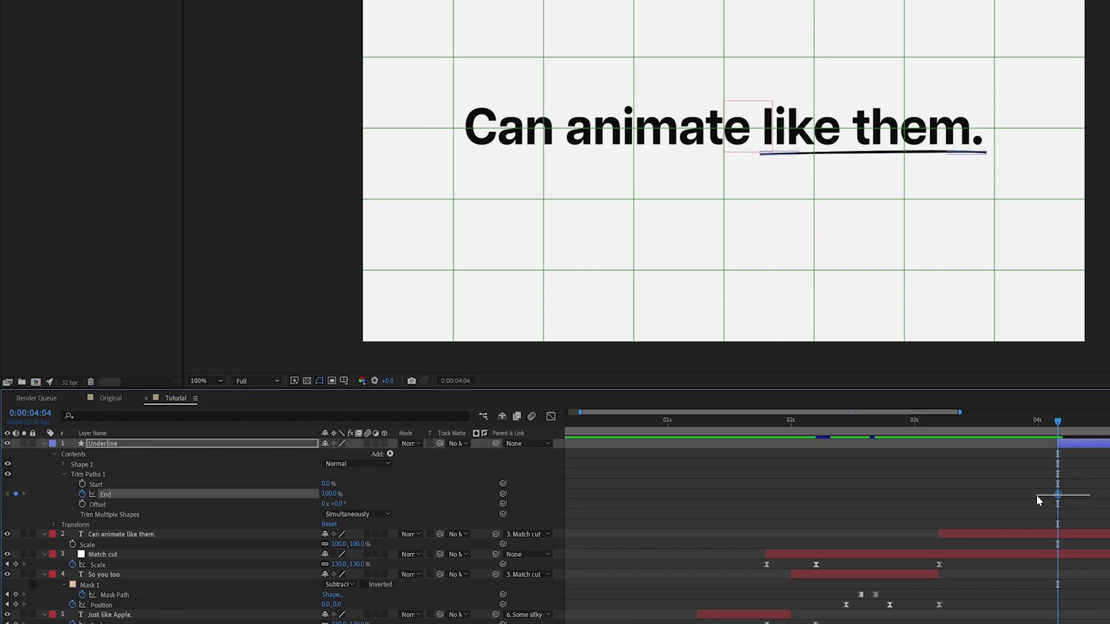
left_click_drag(1058, 494, 1093, 495)
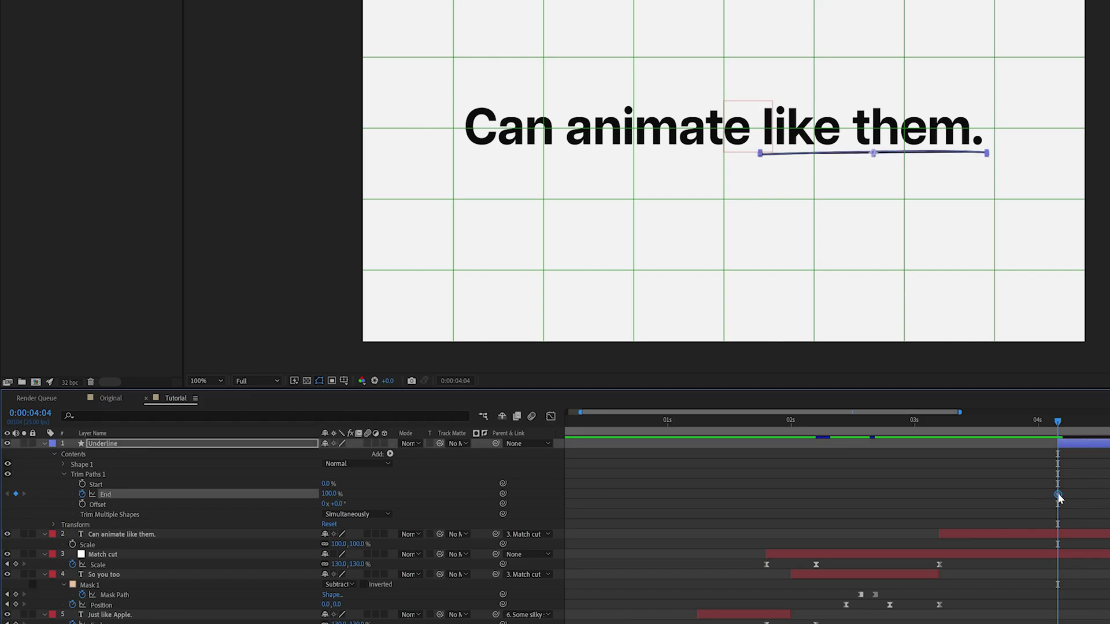
left_click(334, 495)
type("00")
key("Return")
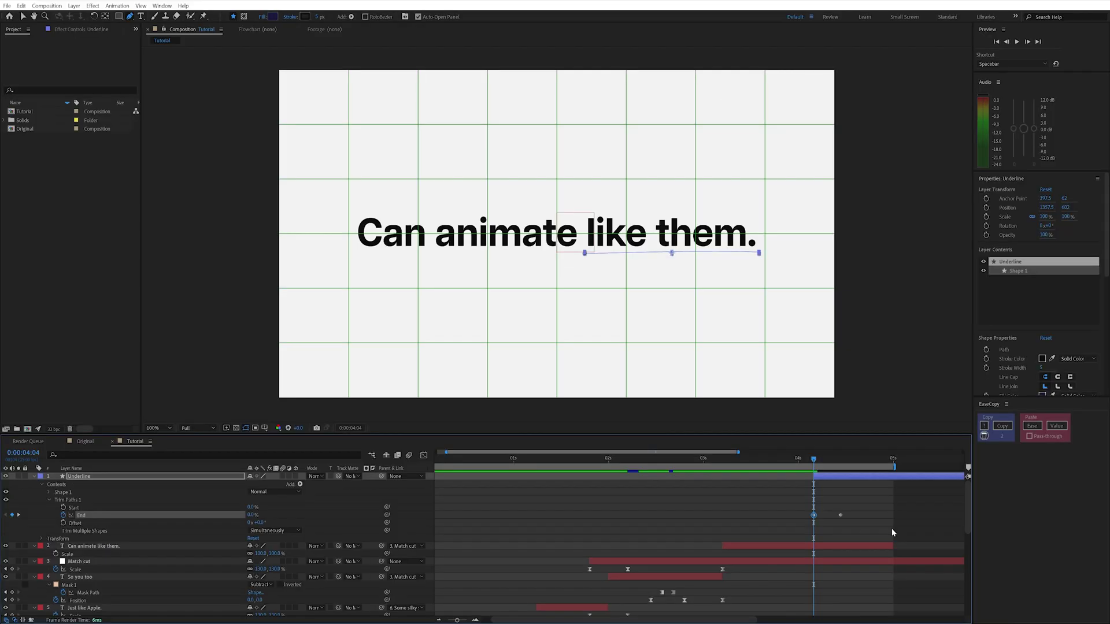
Paste the copied easing onto both Trim Paths End keyframes with EaseCopy and deselect them
left_click_drag(891, 529, 803, 495)
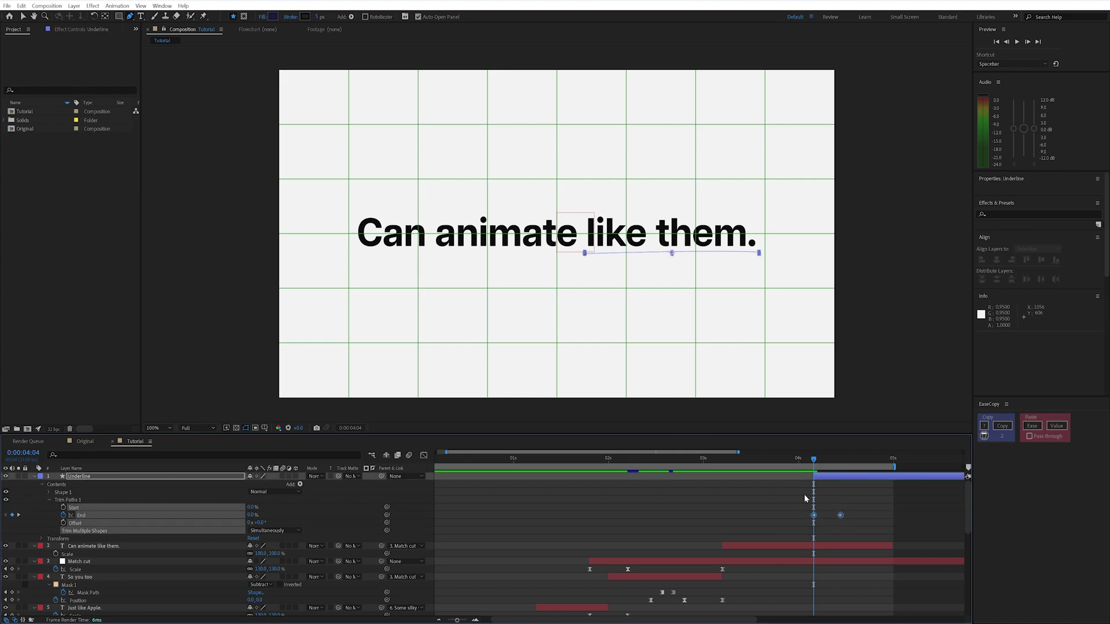
left_click(1032, 429)
key("F2")
Play back the ending from 0:00:03:22 to check the underline drawing on beneath "like them."
left_click(787, 462)
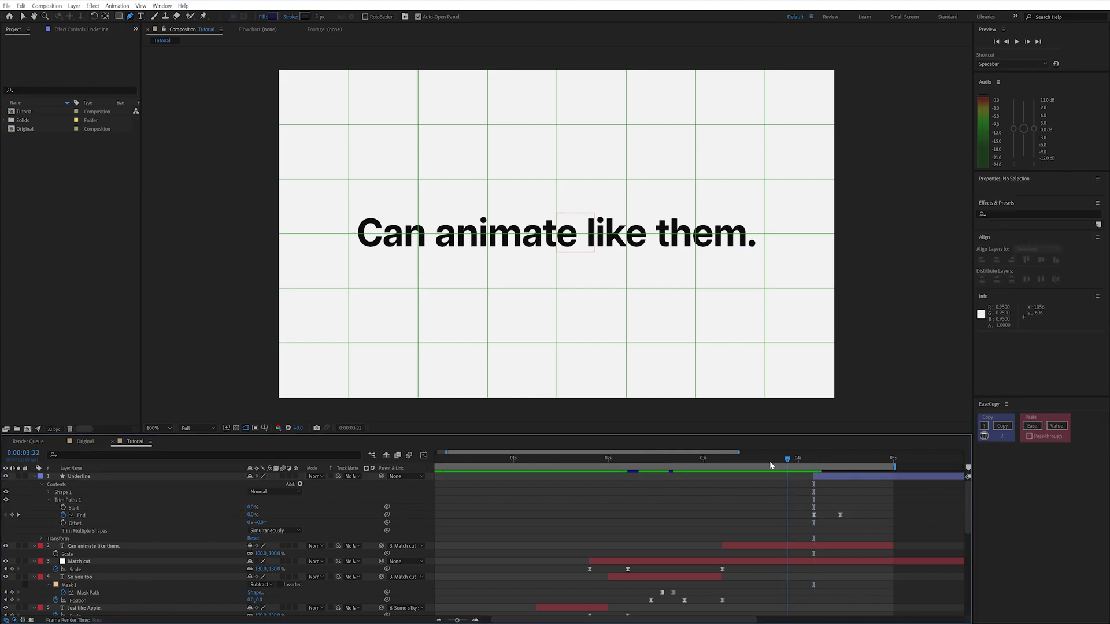
key("space")
key("space")
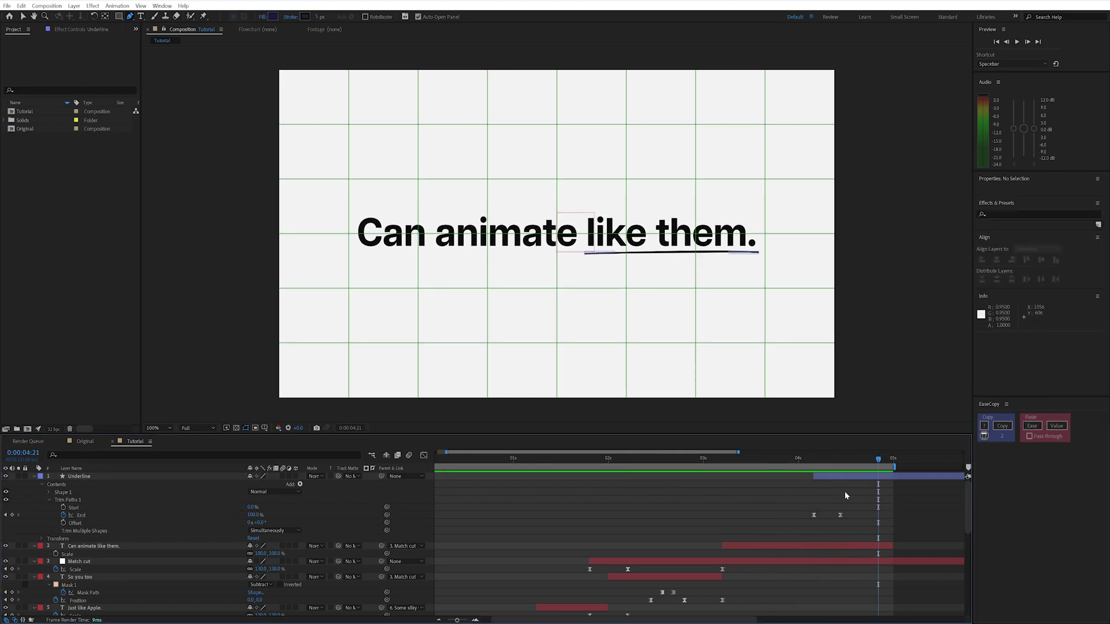
key("space")
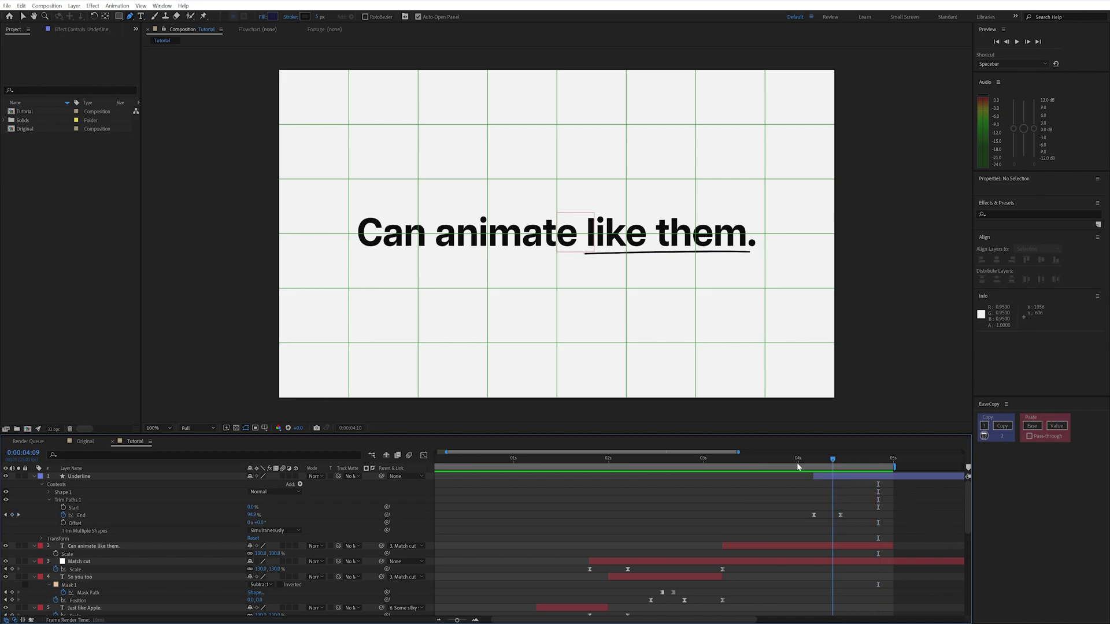
Stop the playback and set the Underline layer's fill to None
key("space")
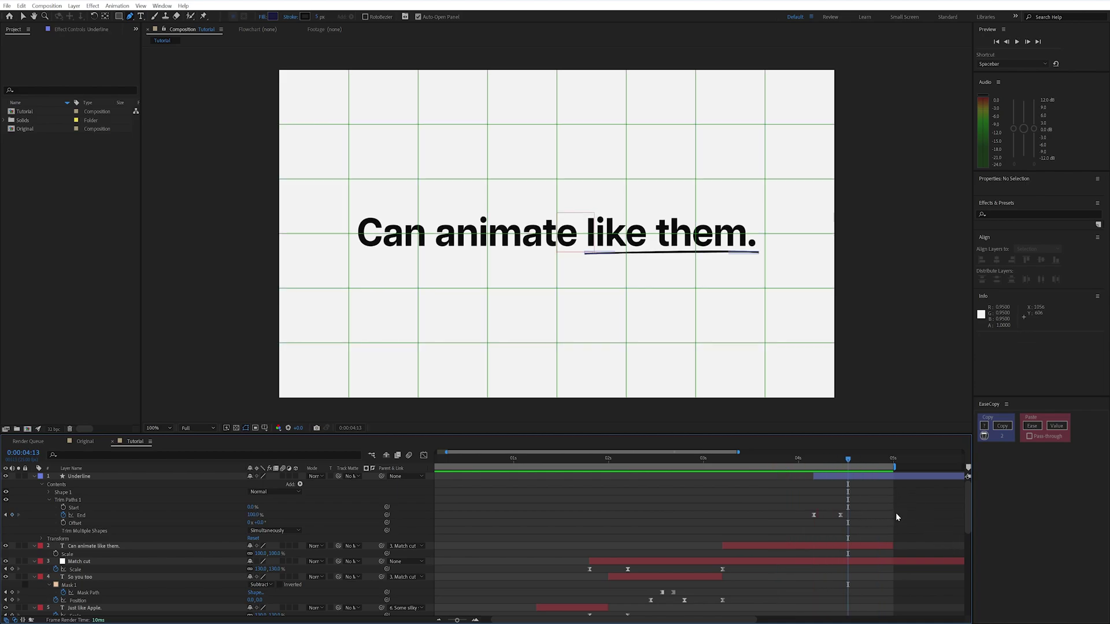
left_click(870, 476)
left_click(263, 17)
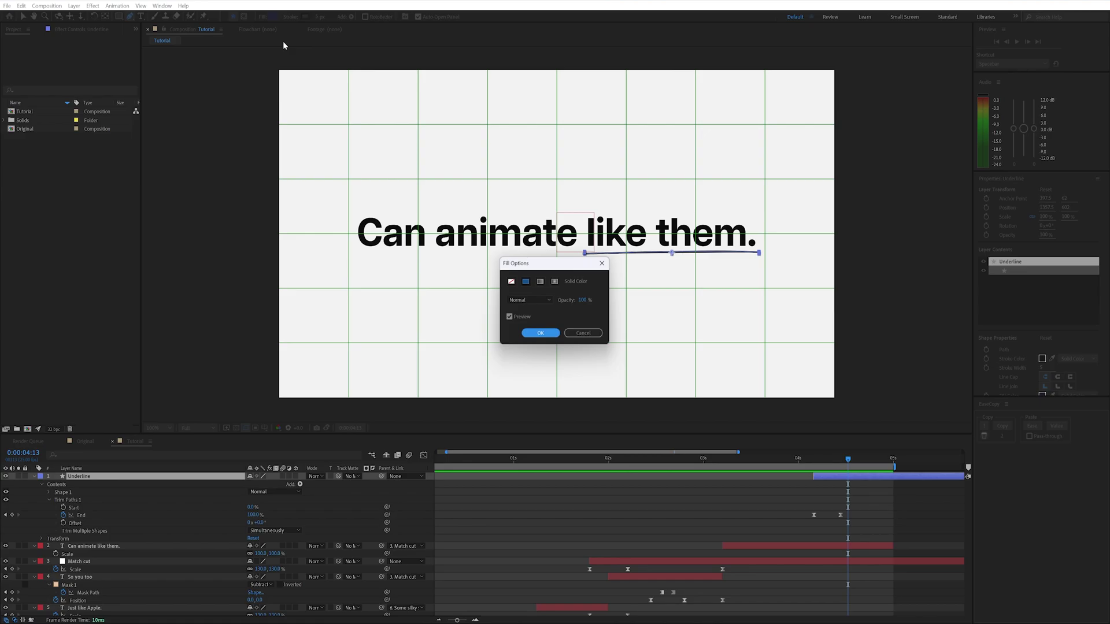
left_click(512, 282)
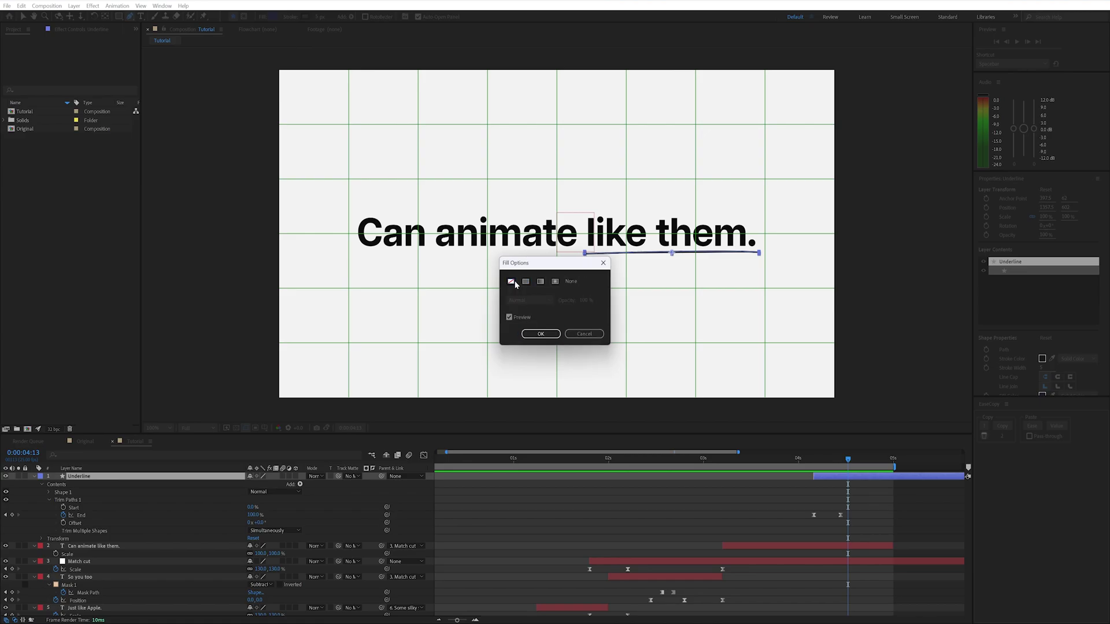
key("Return")
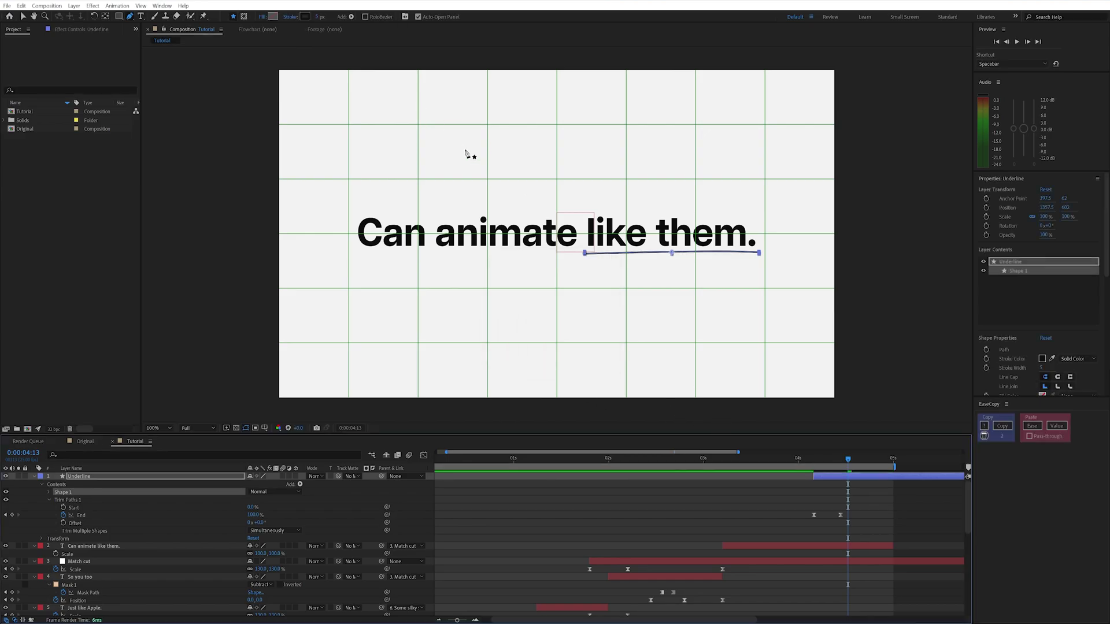
Increase the Underline layer's stroke width to 8 px and deselect the layer
left_click(317, 17)
key("Up")
key("Up")
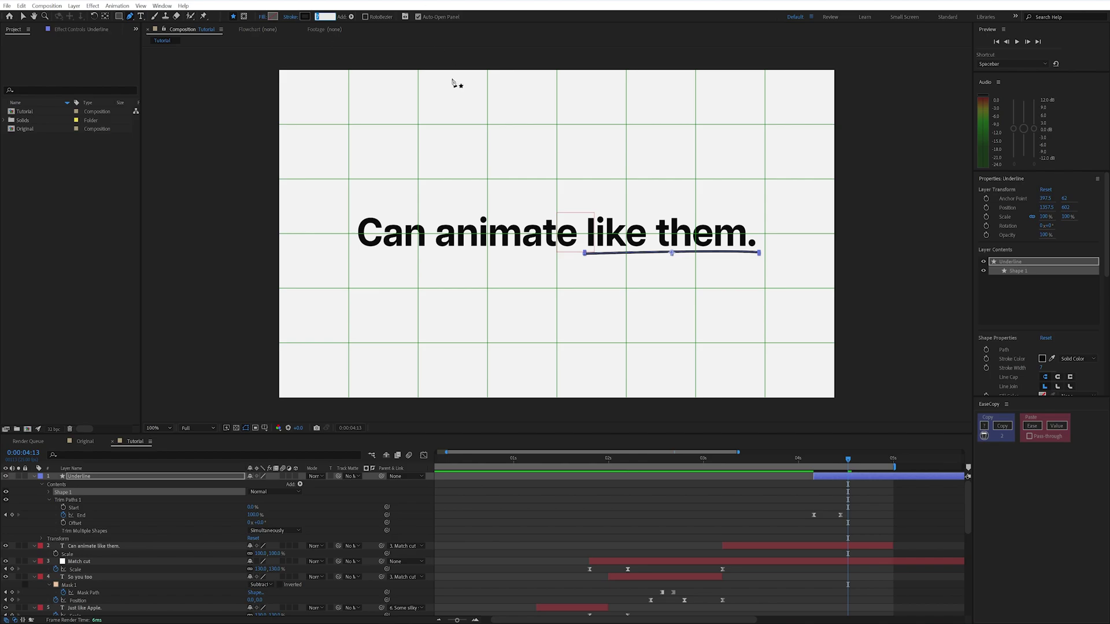
key("Up")
left_click(856, 484)
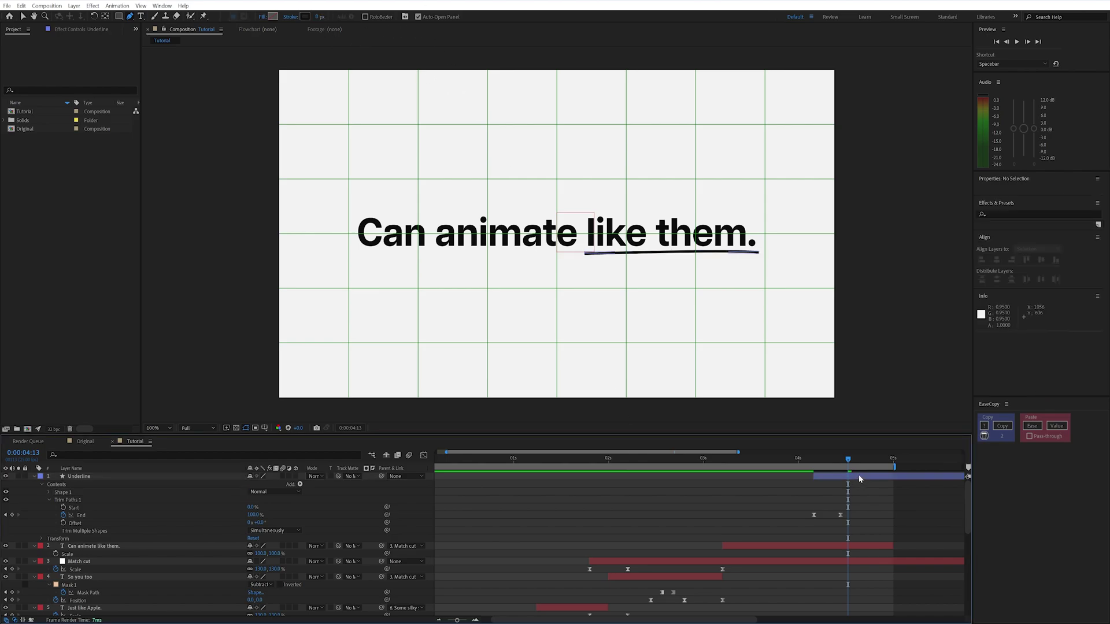
Apply the Turbulent Displace effect to the Underline layer
left_click(858, 477)
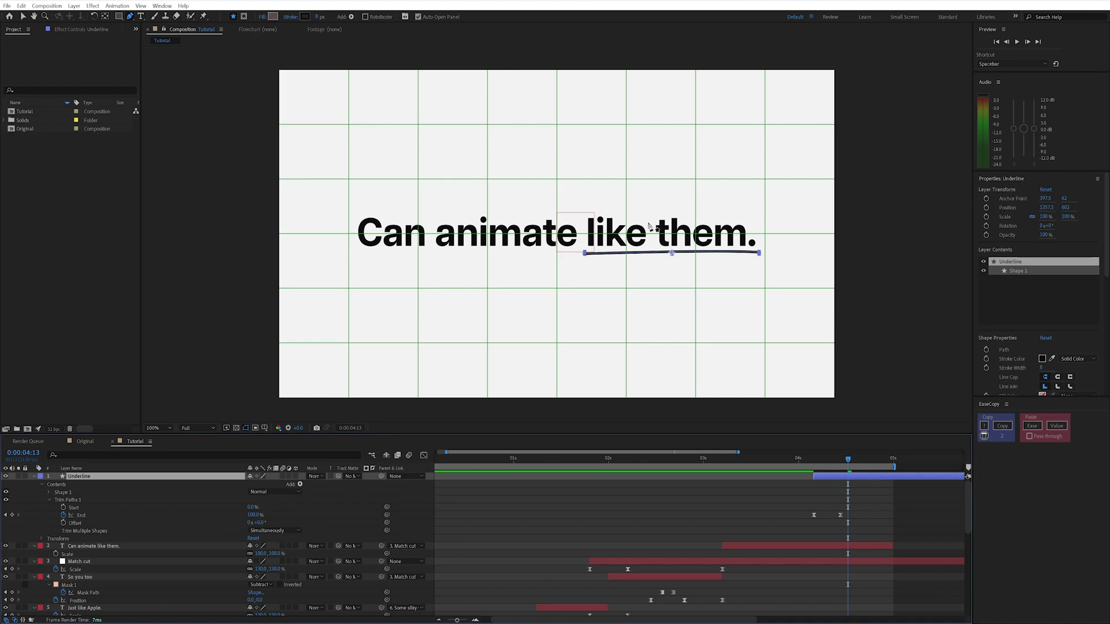
key("ctrl+space")
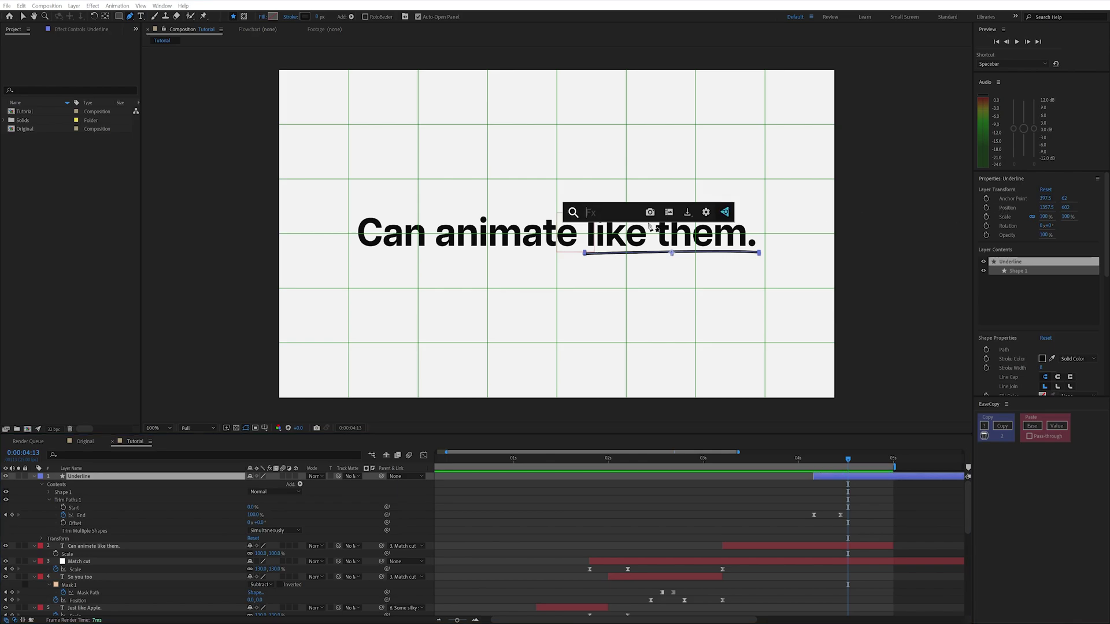
type("turb")
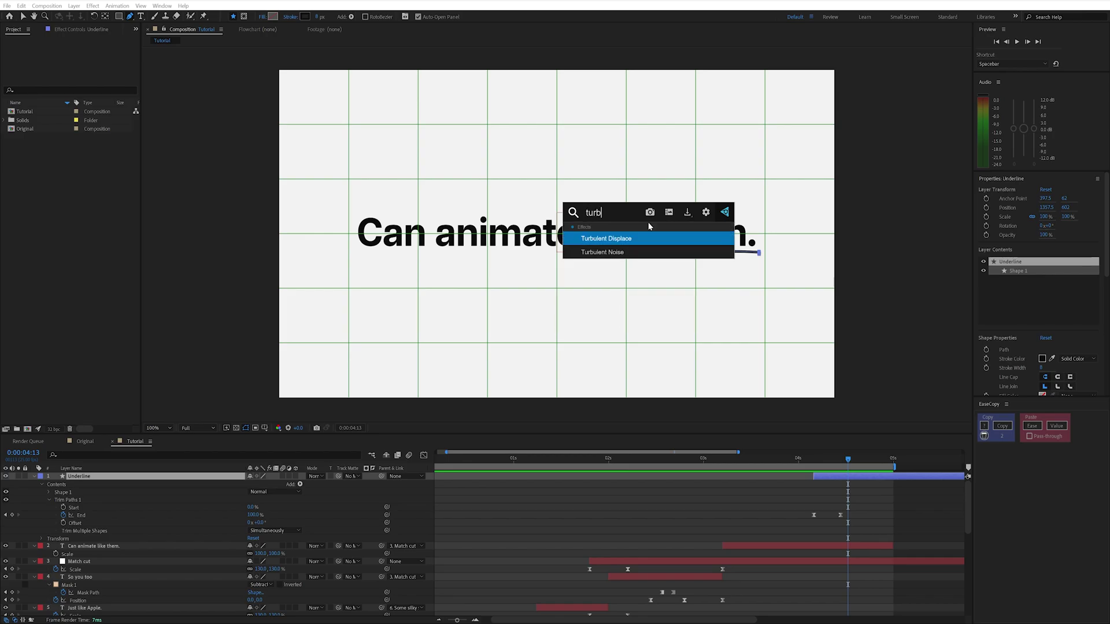
key("Return")
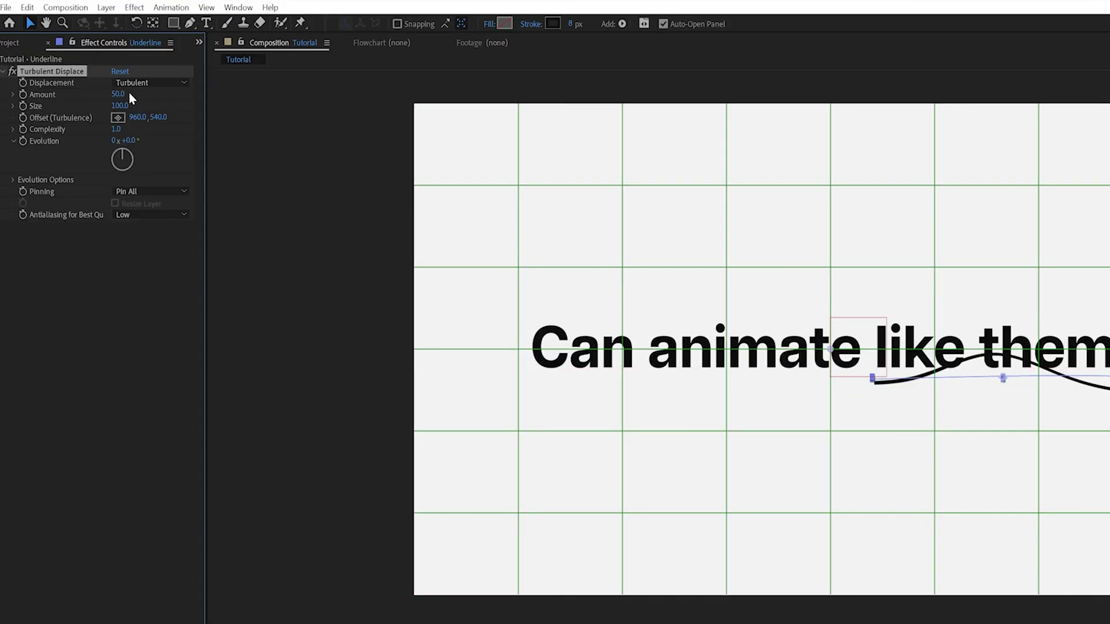
Set the Turbulent Displace Amount to 10 and Size to 4, and inspect the roughened underline up close
left_click(128, 93)
type("1")
key("Return")
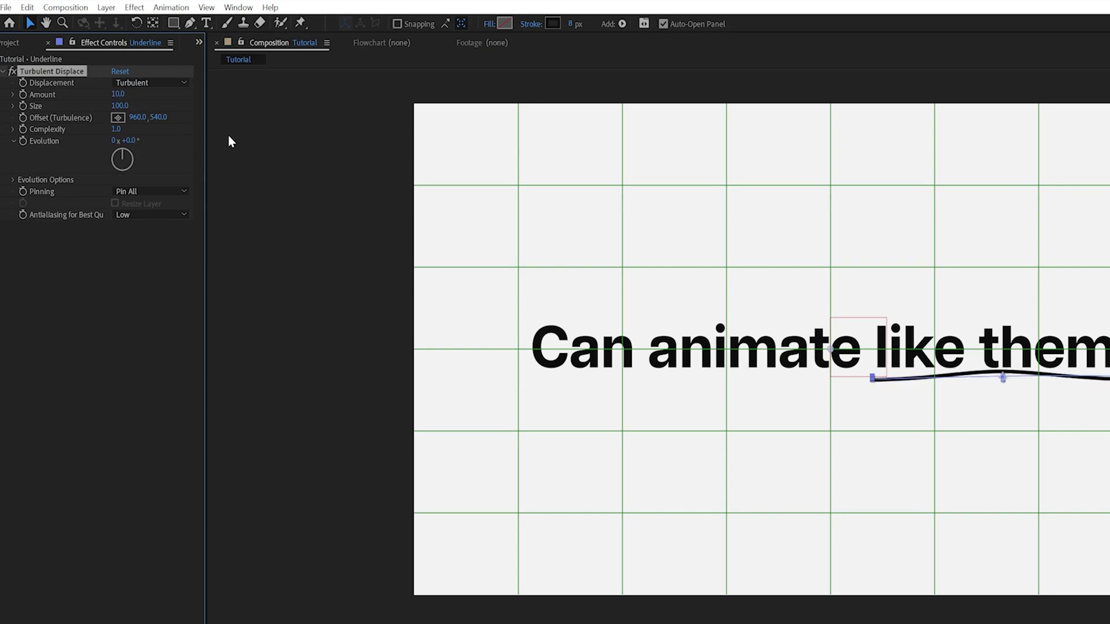
left_click_drag(120, 106, 78, 116)
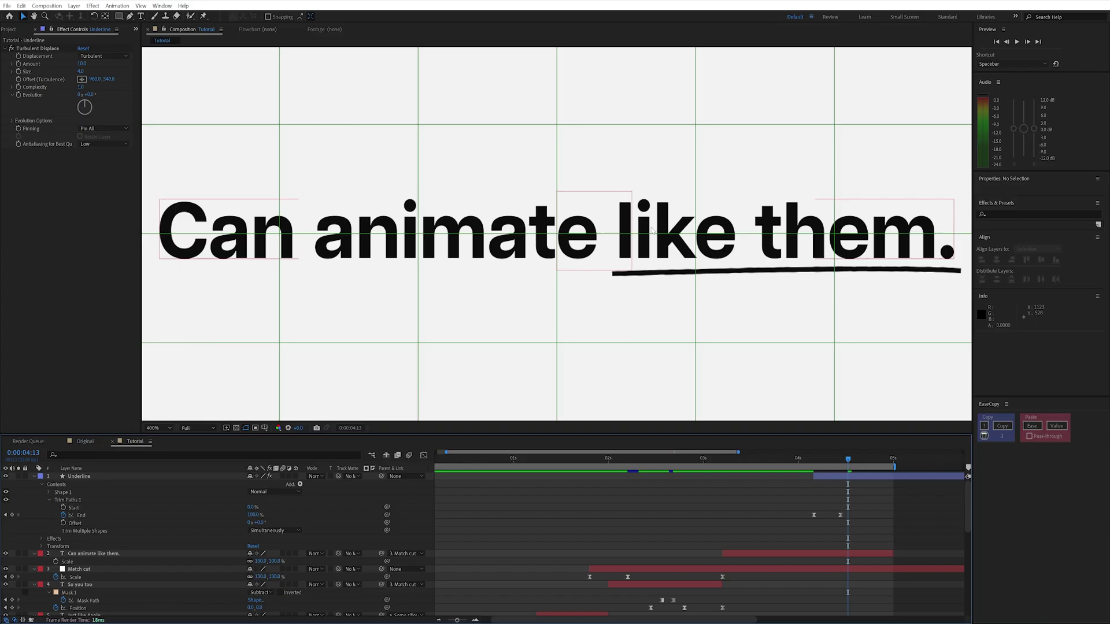
scroll(652, 232, "up", 1)
scroll(583, 256, "down", 2)
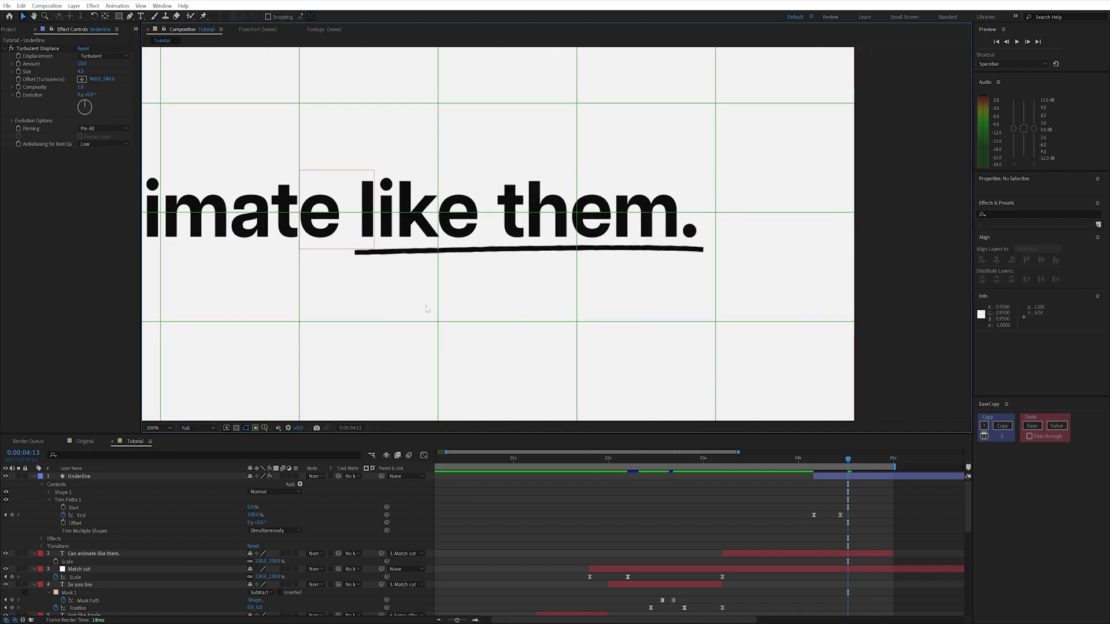
Expand the Stroke properties of the Underline layer's shape and change the line cap to Round Cap
left_click(102, 478)
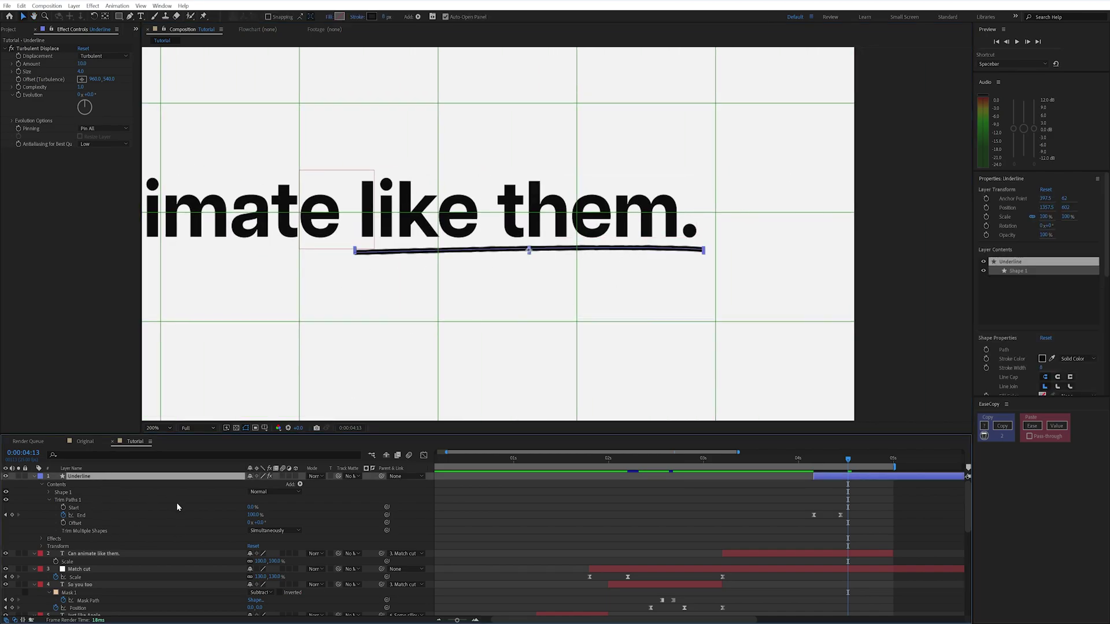
left_click(49, 492)
left_click(73, 485)
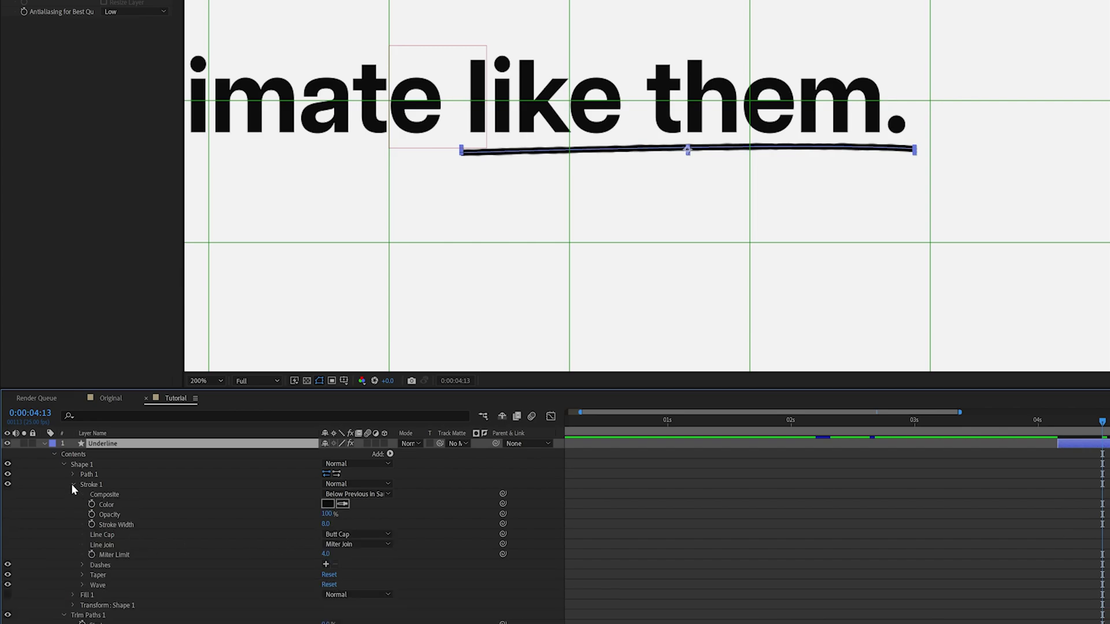
left_click(382, 538)
left_click(378, 562)
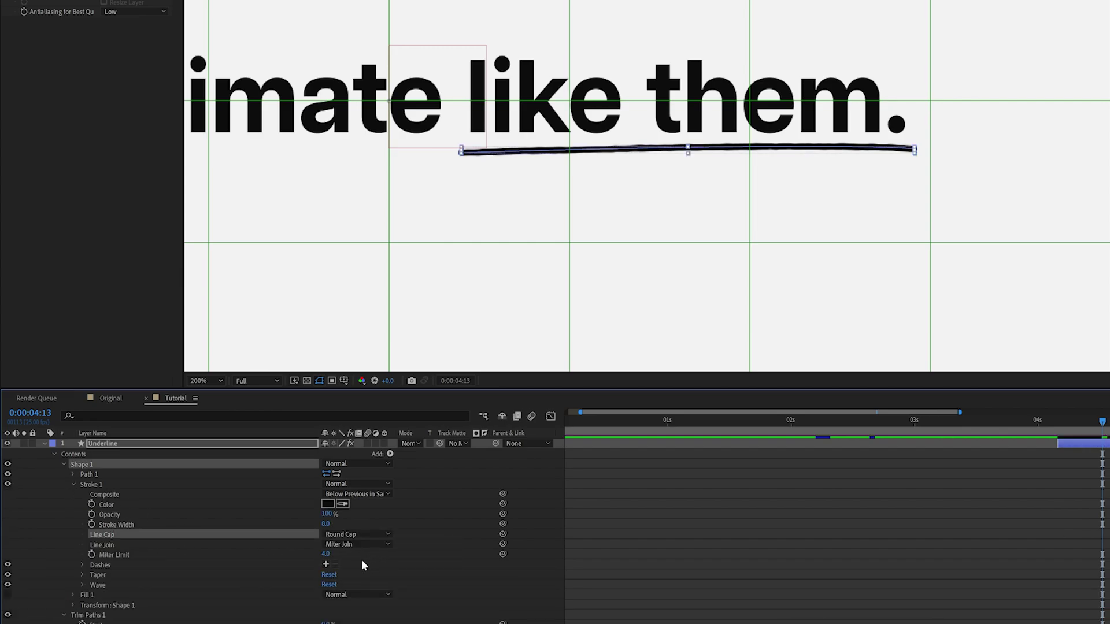
Taper the underline stroke with Start Length 5%, End Length 6%, Start Ease 75% and End Ease 66%, and deselect it
left_click(82, 576)
scroll(87, 576, "down", 3)
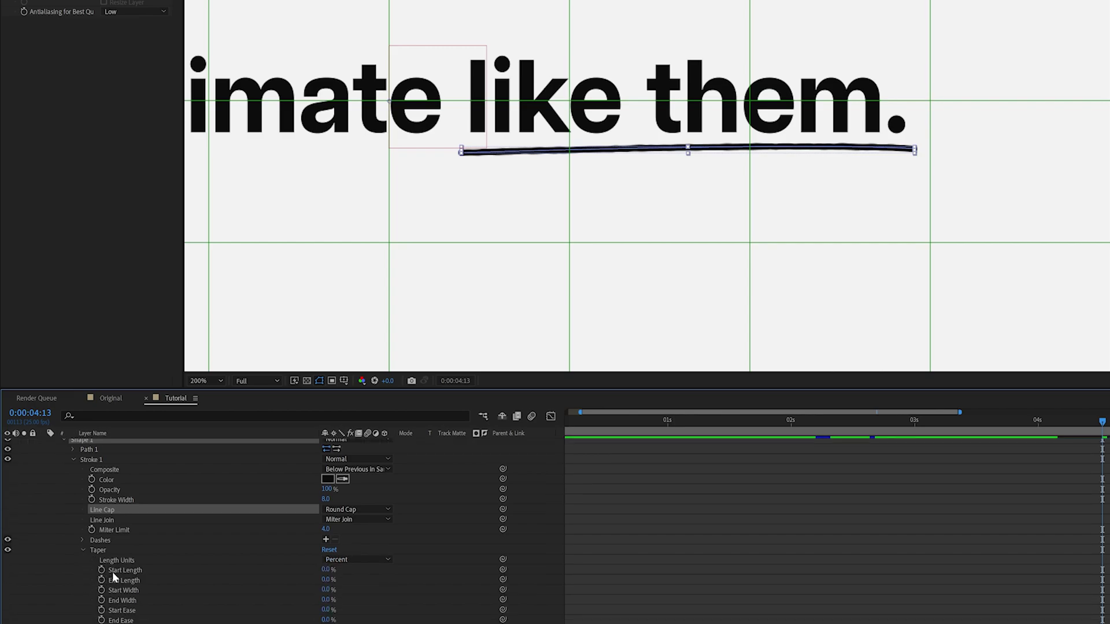
left_click_drag(326, 510, 365, 548)
left_click_drag(327, 559, 363, 556)
left_click(1010, 513)
key("comma")
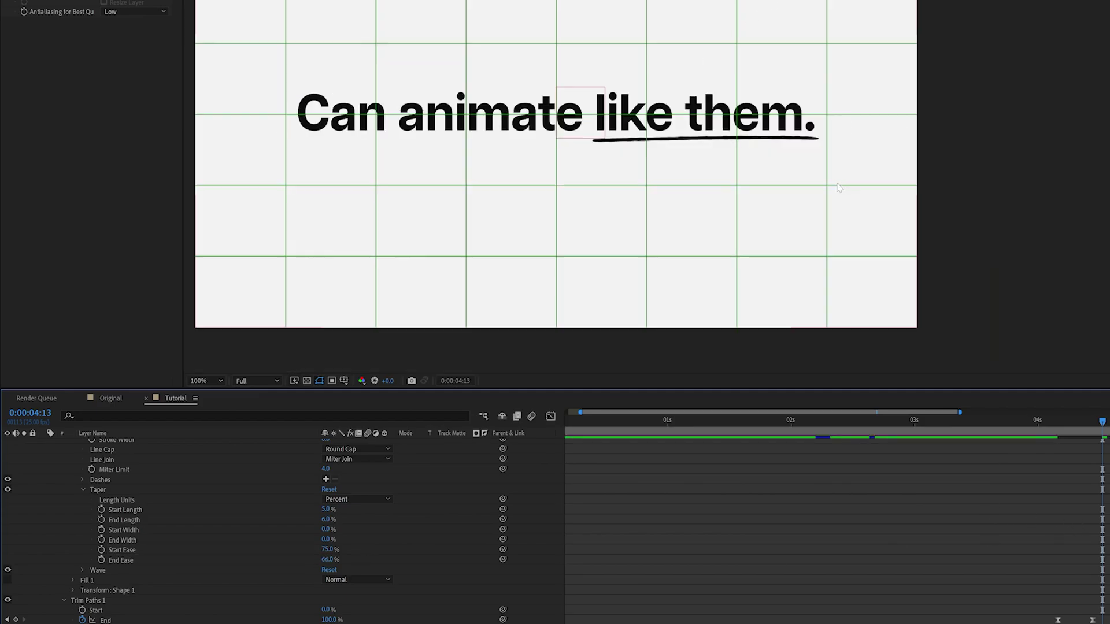